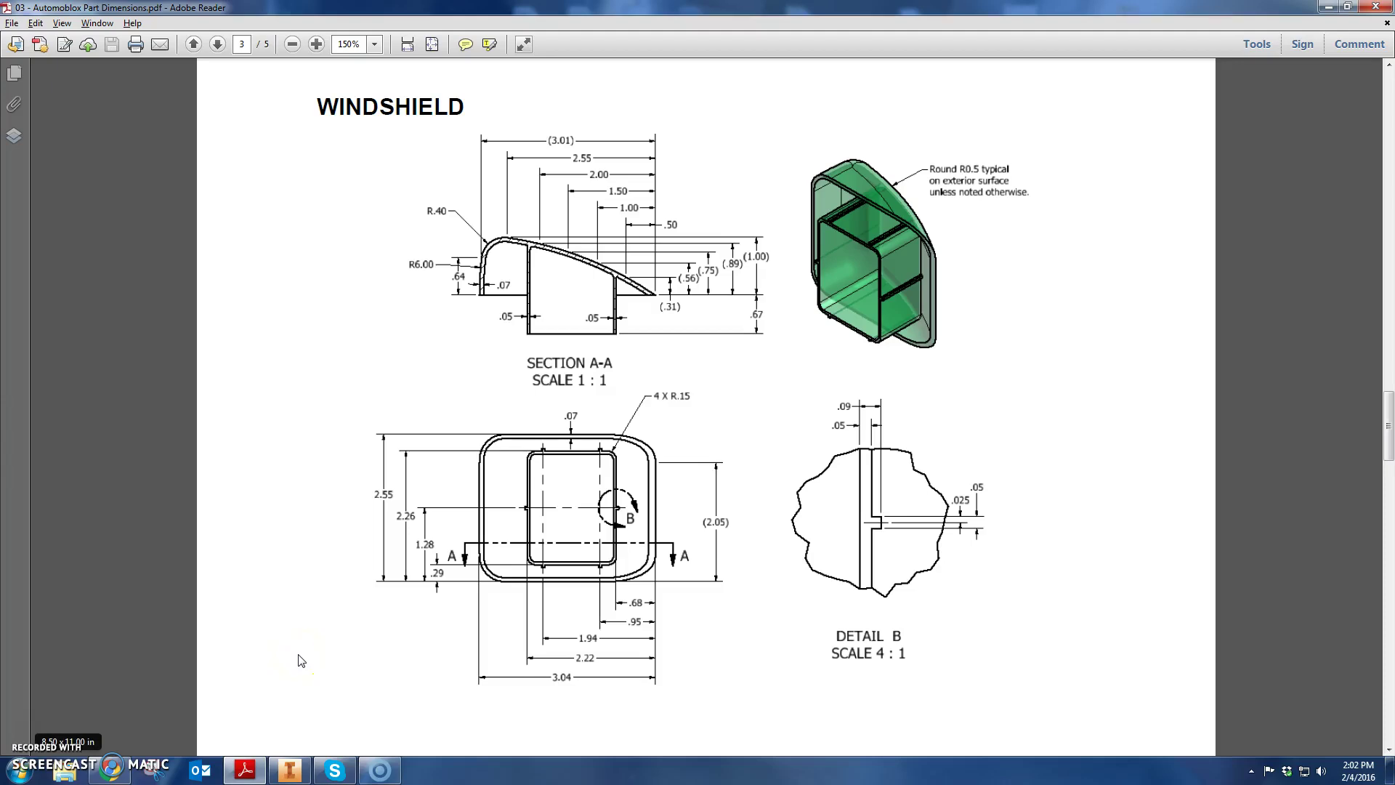
Box-select the .67 dimension in section A-A of the PDF, then return to the Inventor part
click(288, 769)
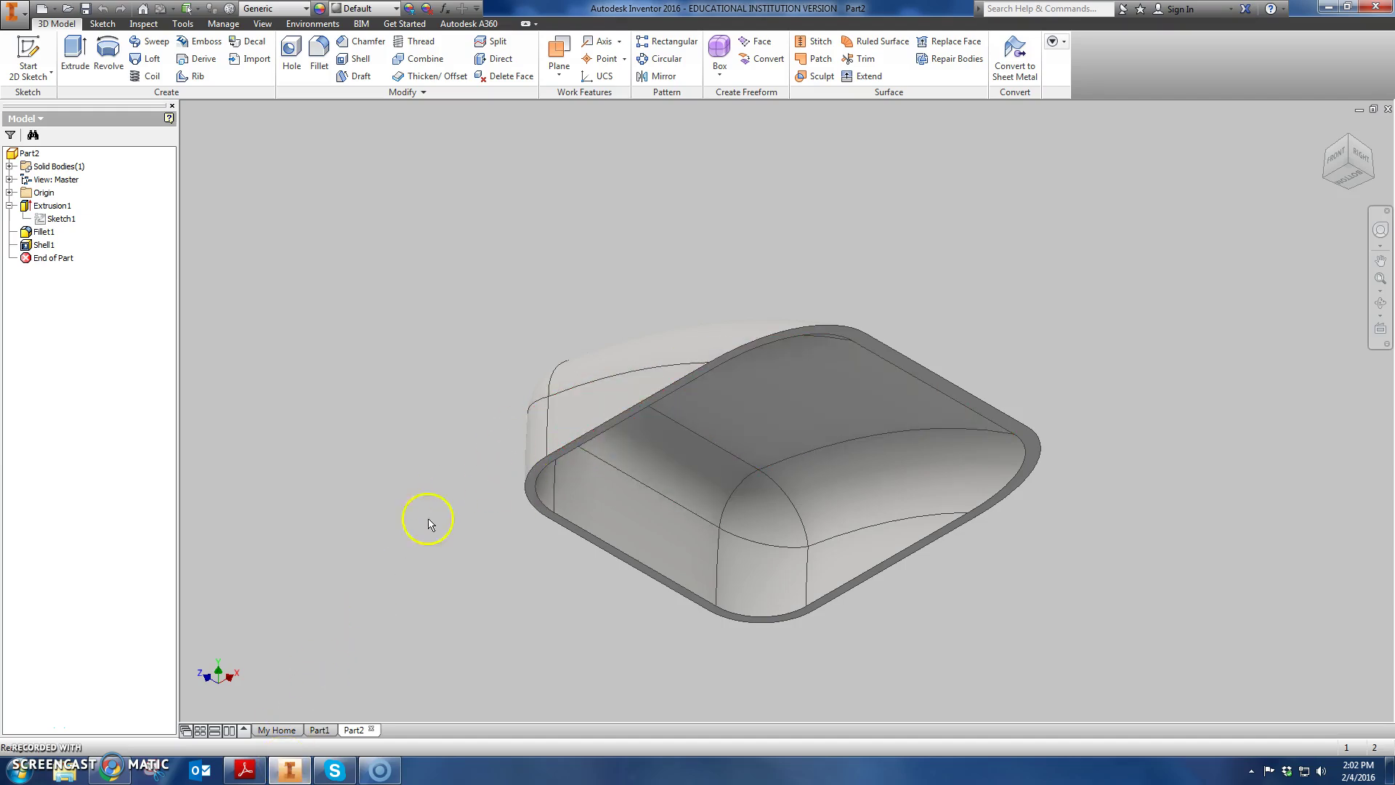
click(240, 775)
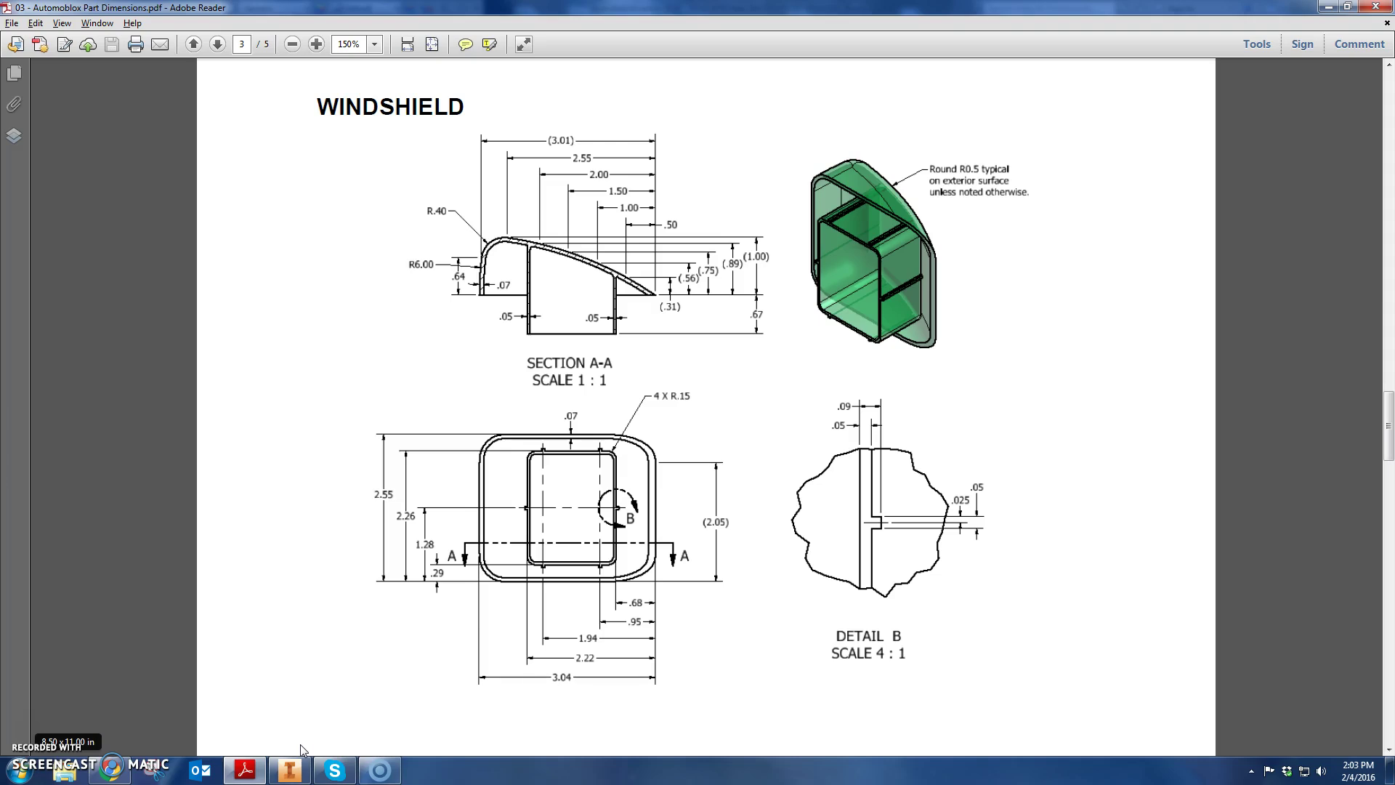
click(301, 771)
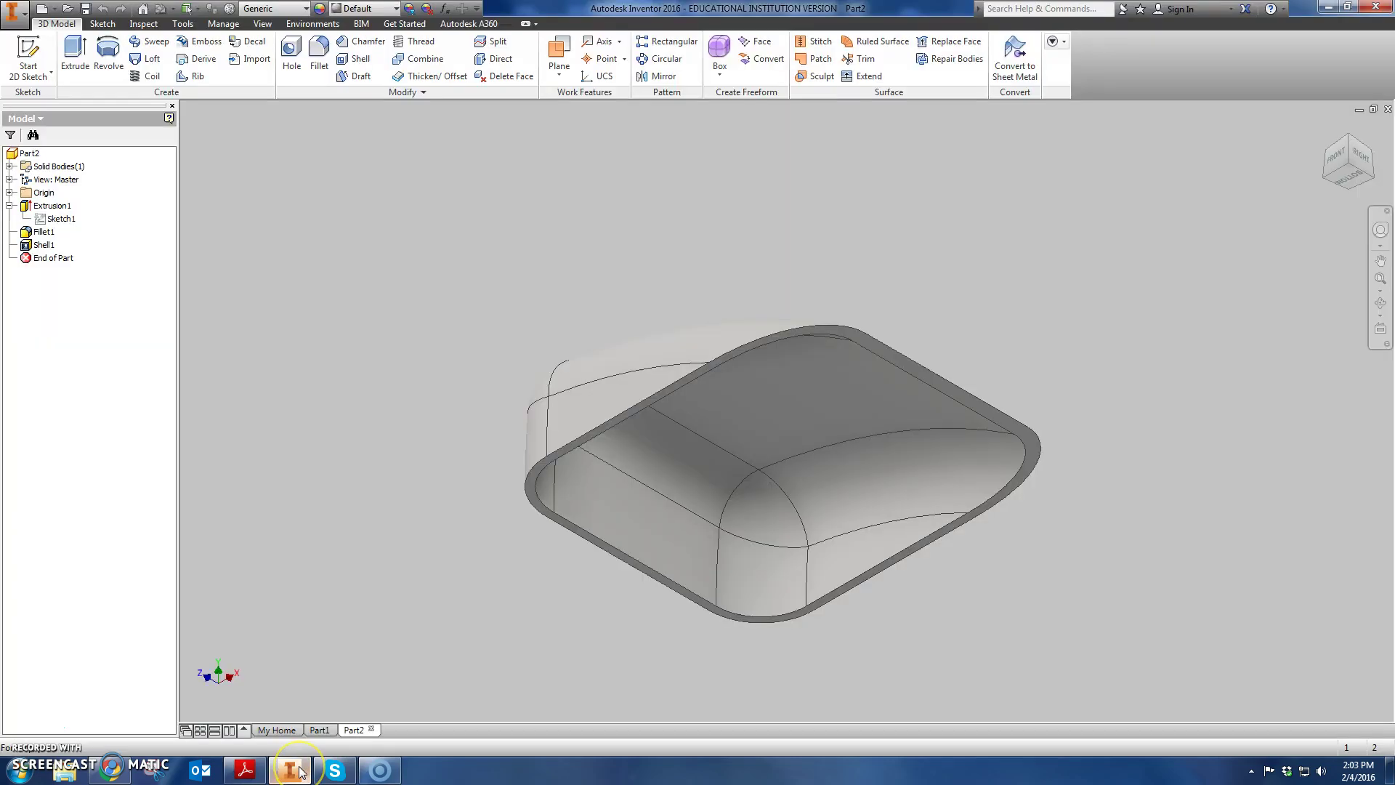
click(300, 770)
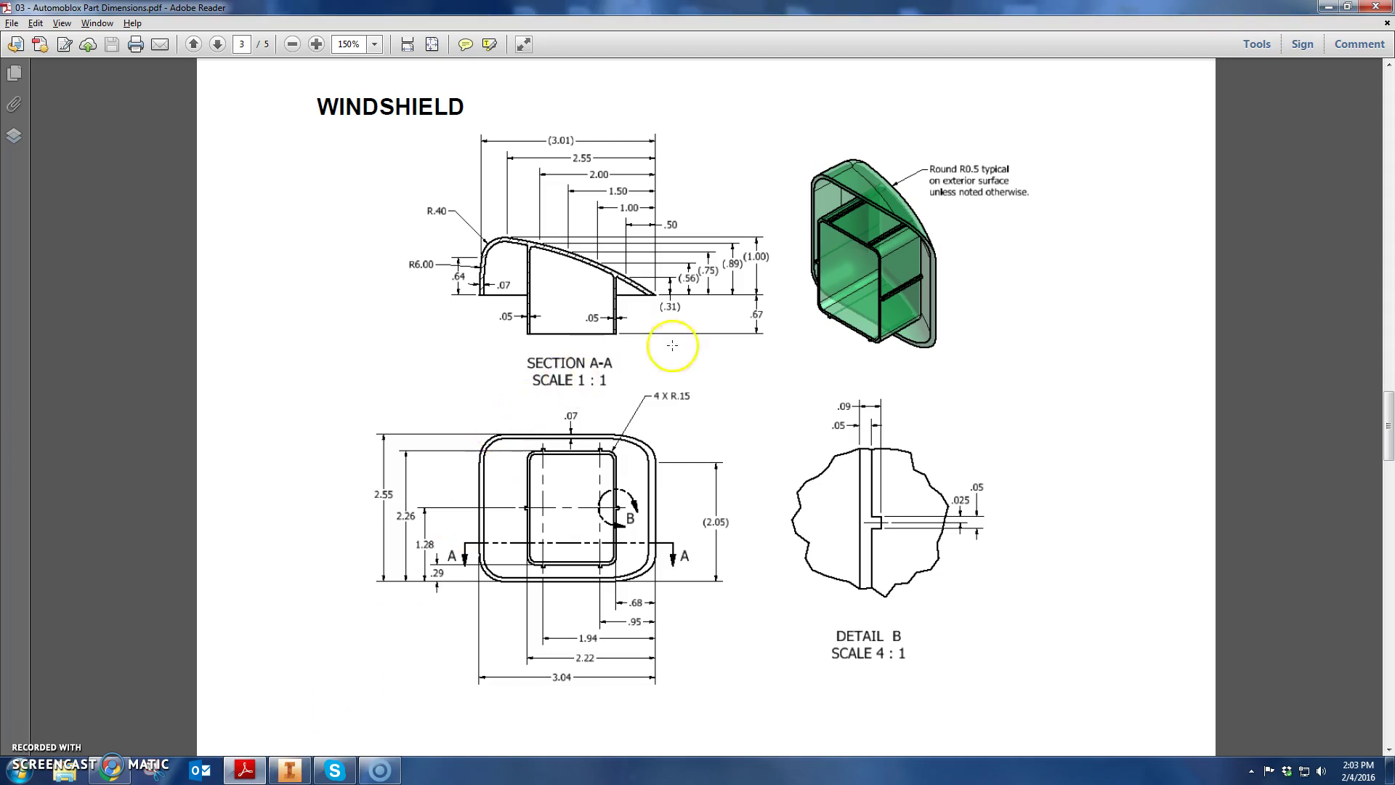
drag(739, 304, 773, 327)
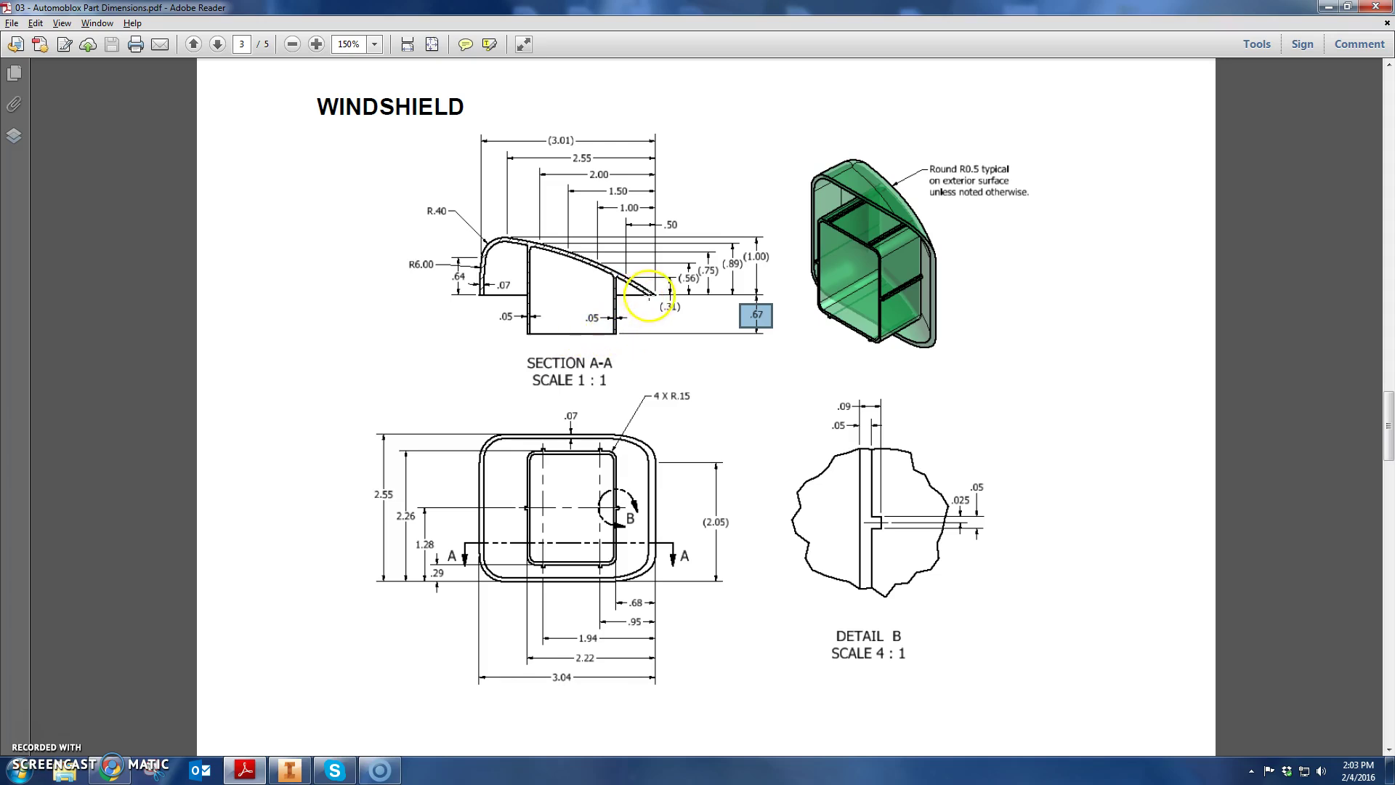
click(290, 769)
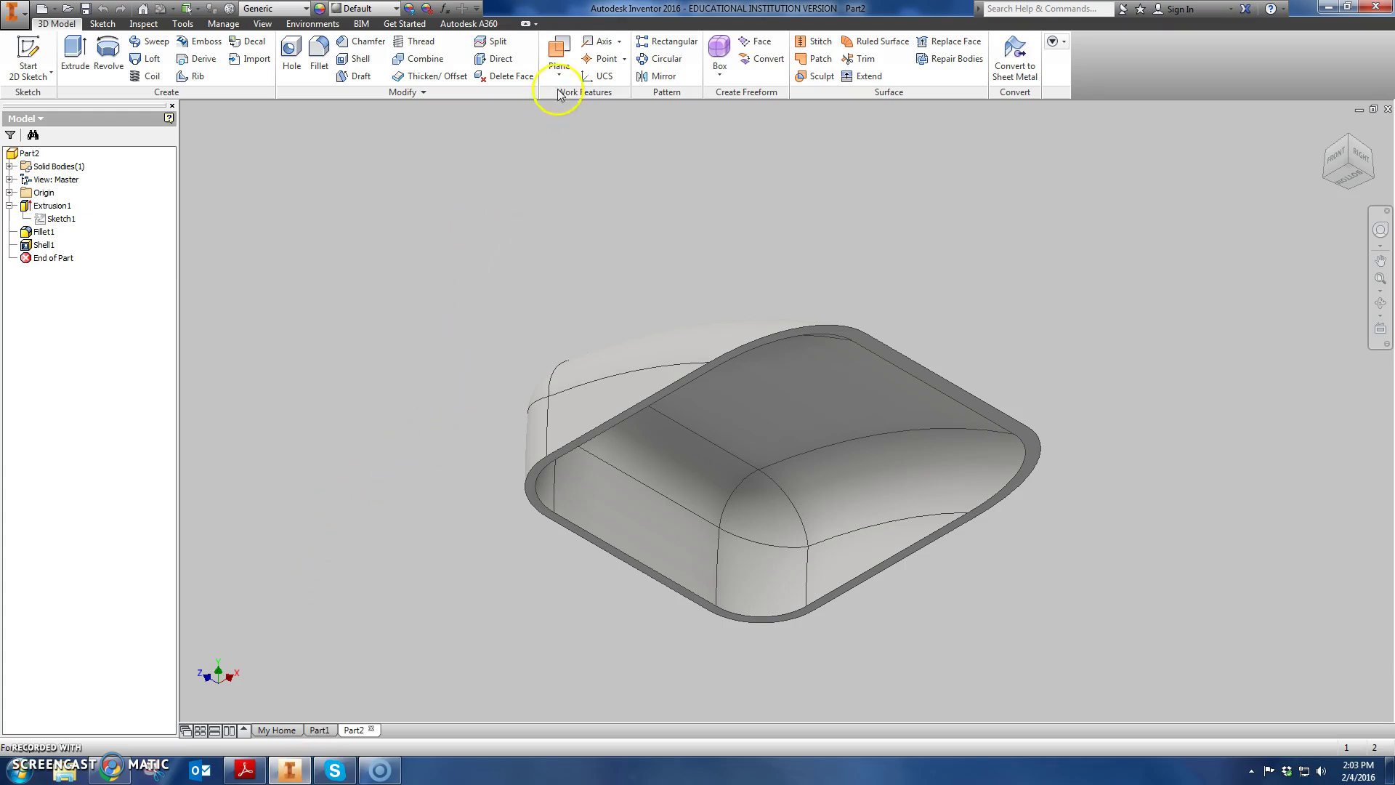
Create Work Plane1 offset .67 from the bottom rim face, checking it from the front and below
click(559, 67)
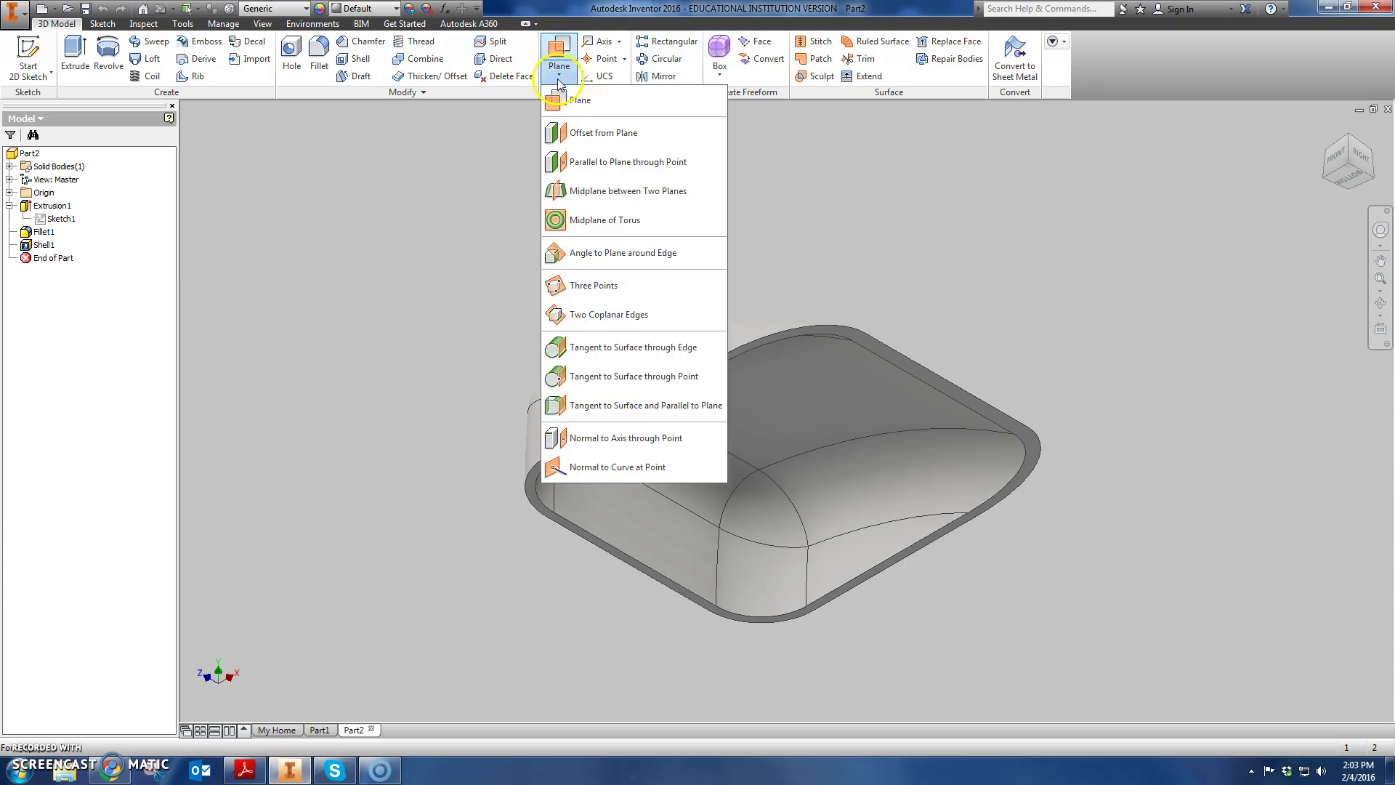
click(589, 133)
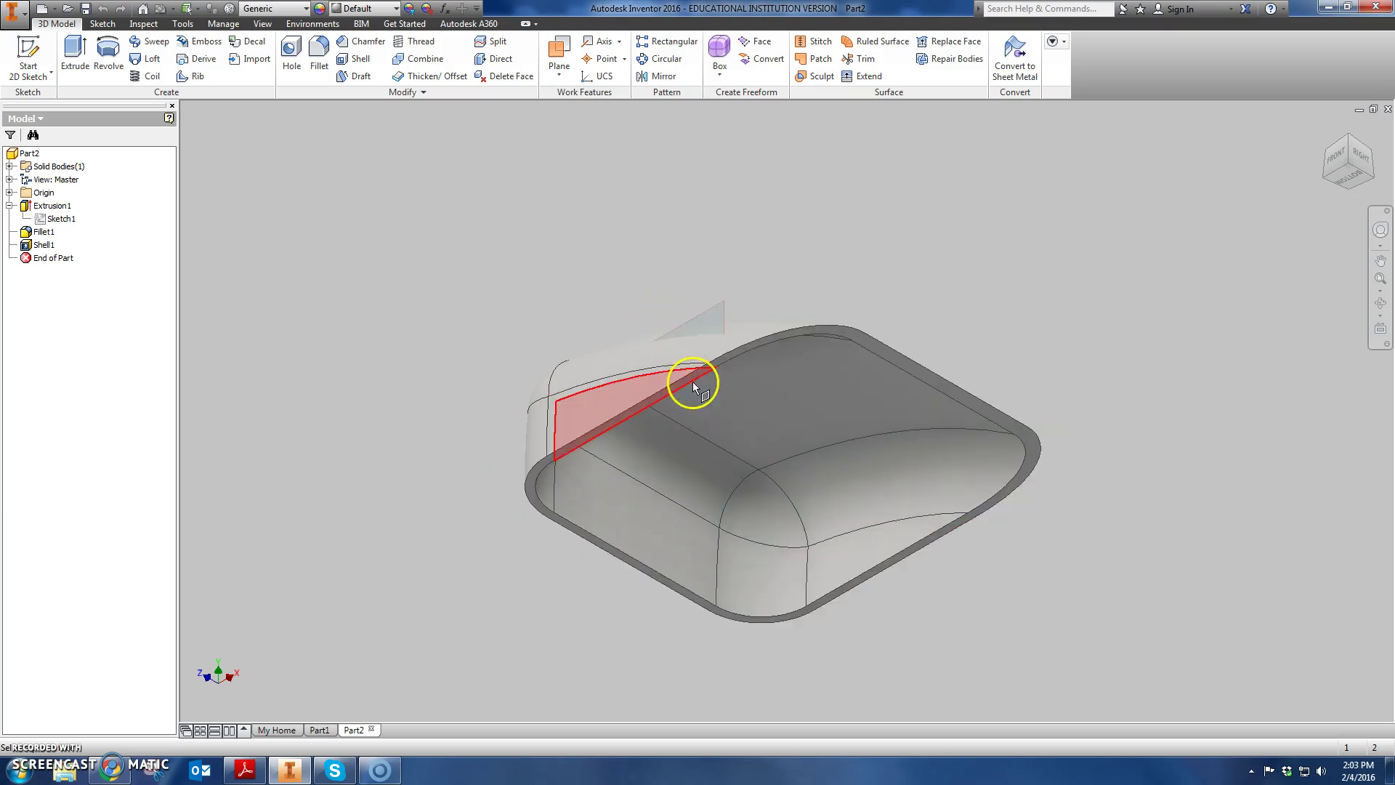
click(735, 355)
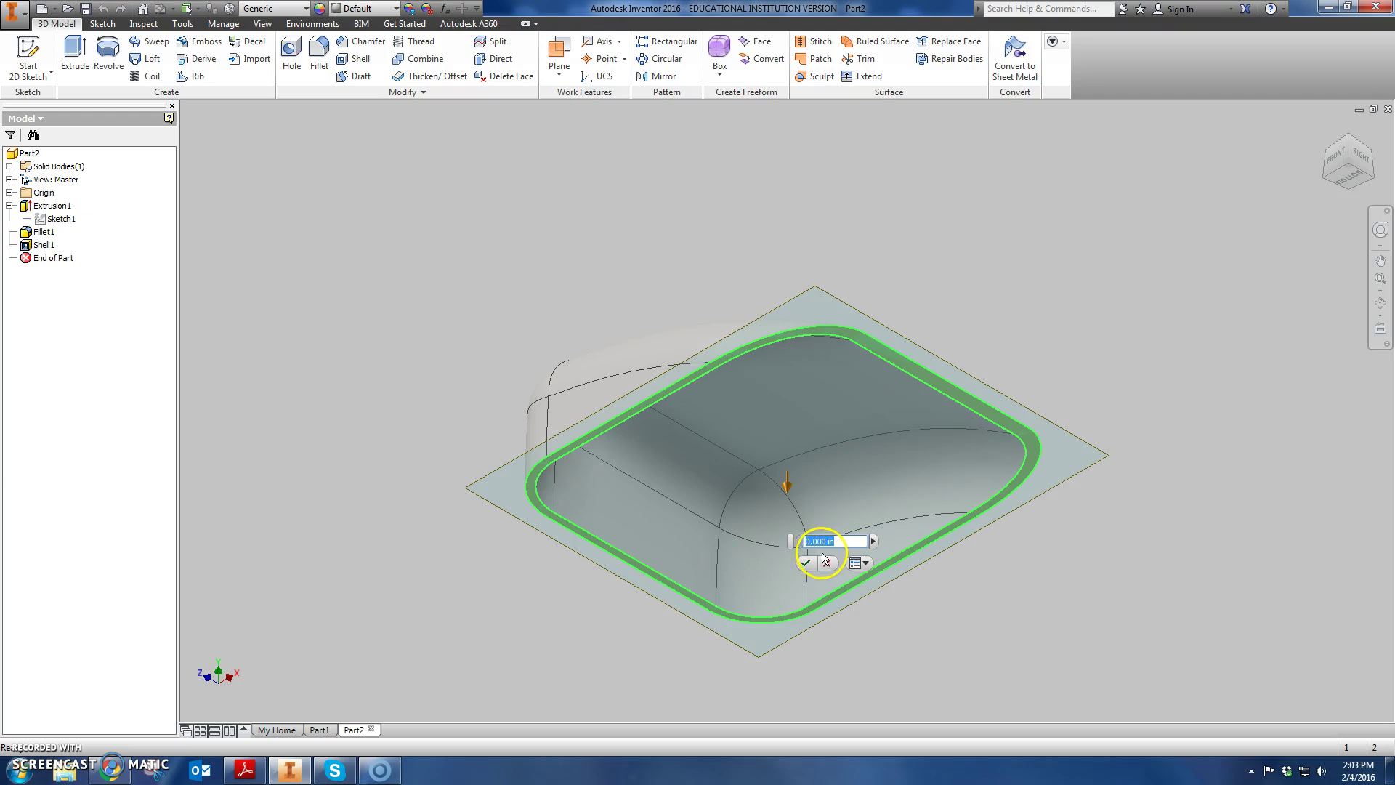
text(.67)
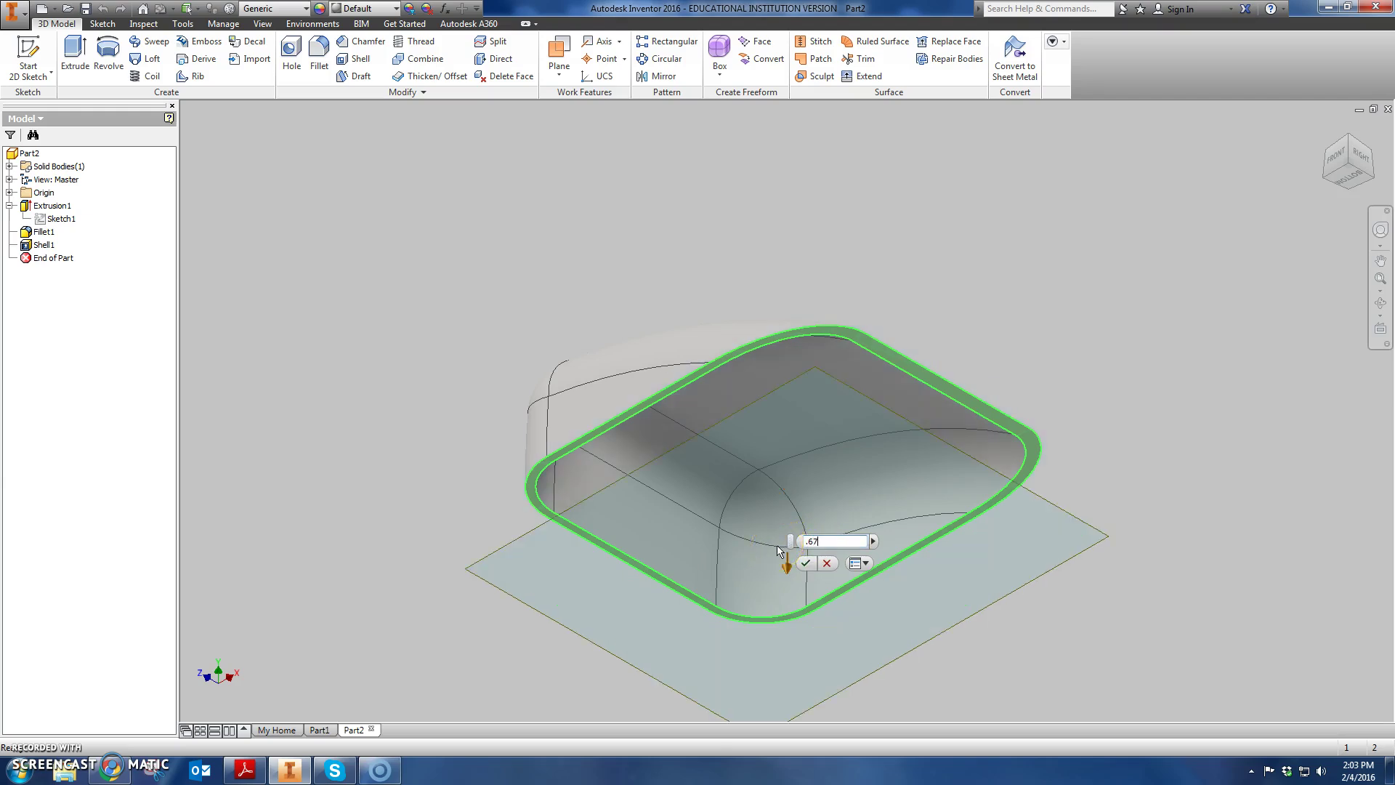
key(Return)
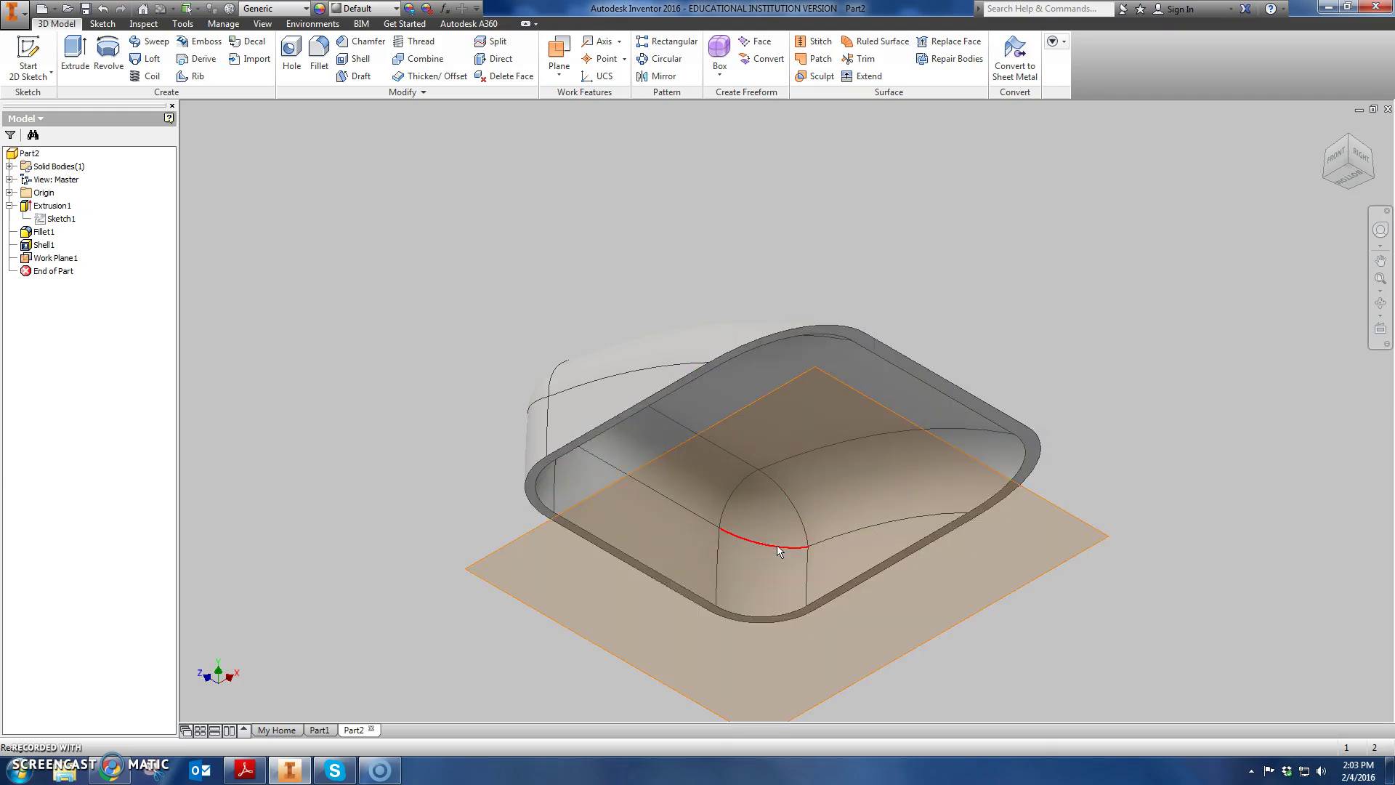
click(1331, 160)
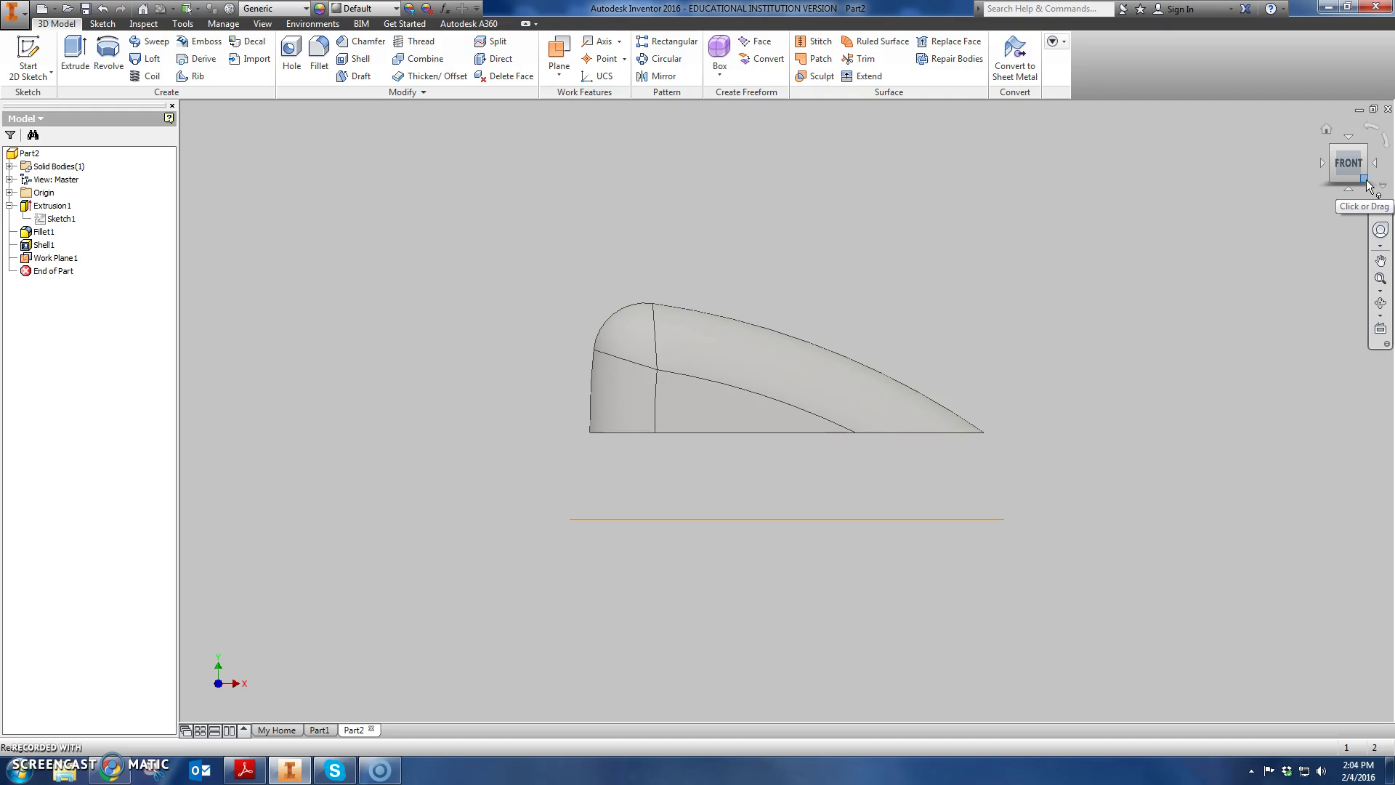
drag(1366, 186, 1160, 191)
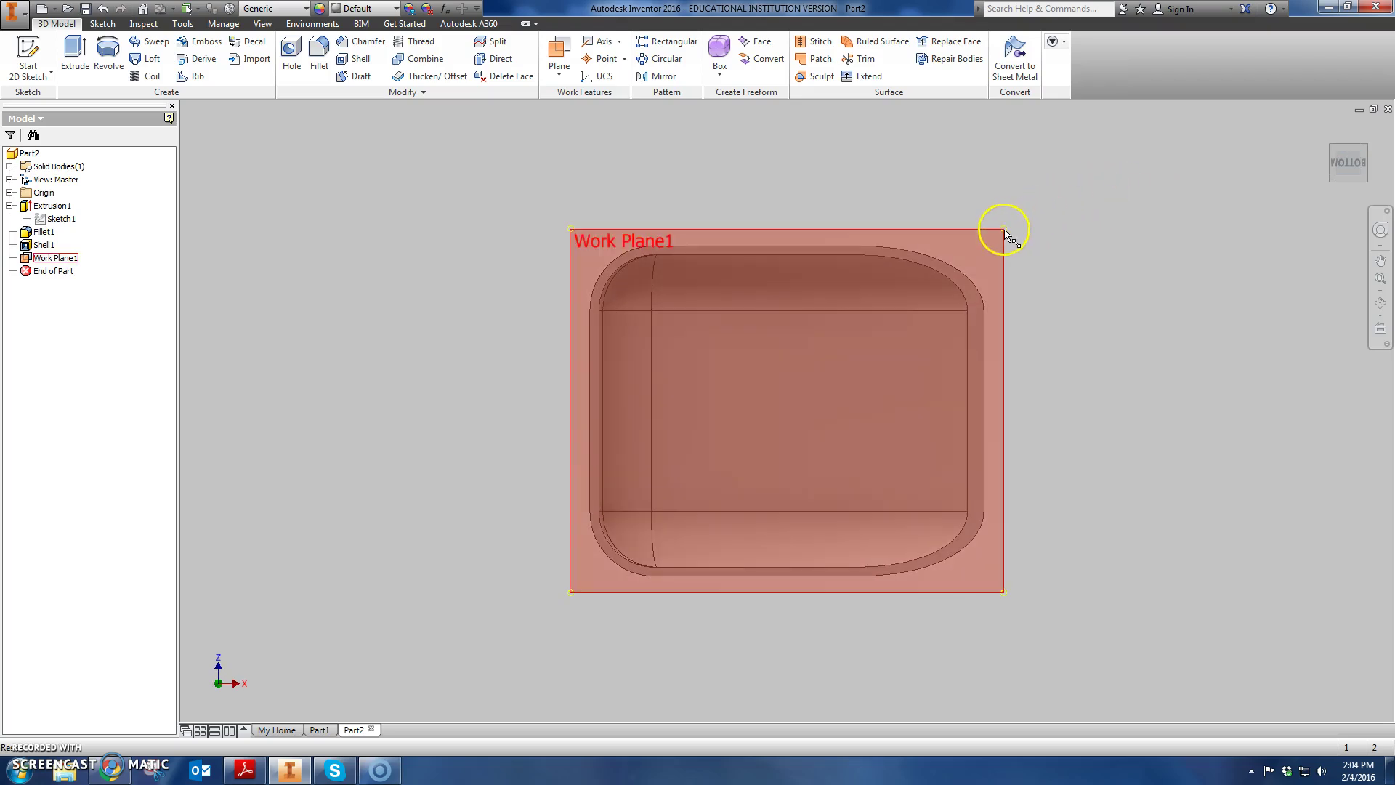
Start a sketch on Work Plane1 and draw a two-corner rectangle inside the shell outline
click(1005, 231)
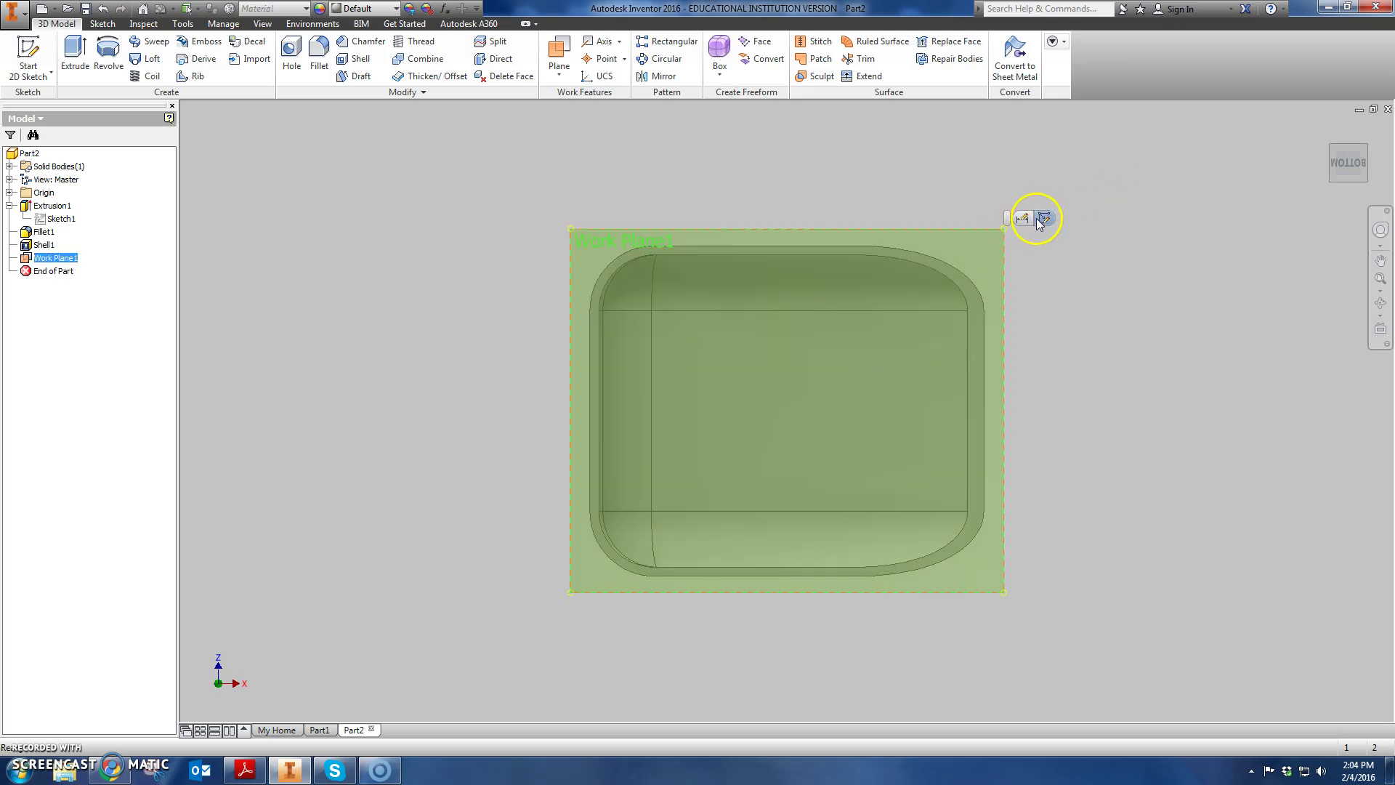
click(1044, 218)
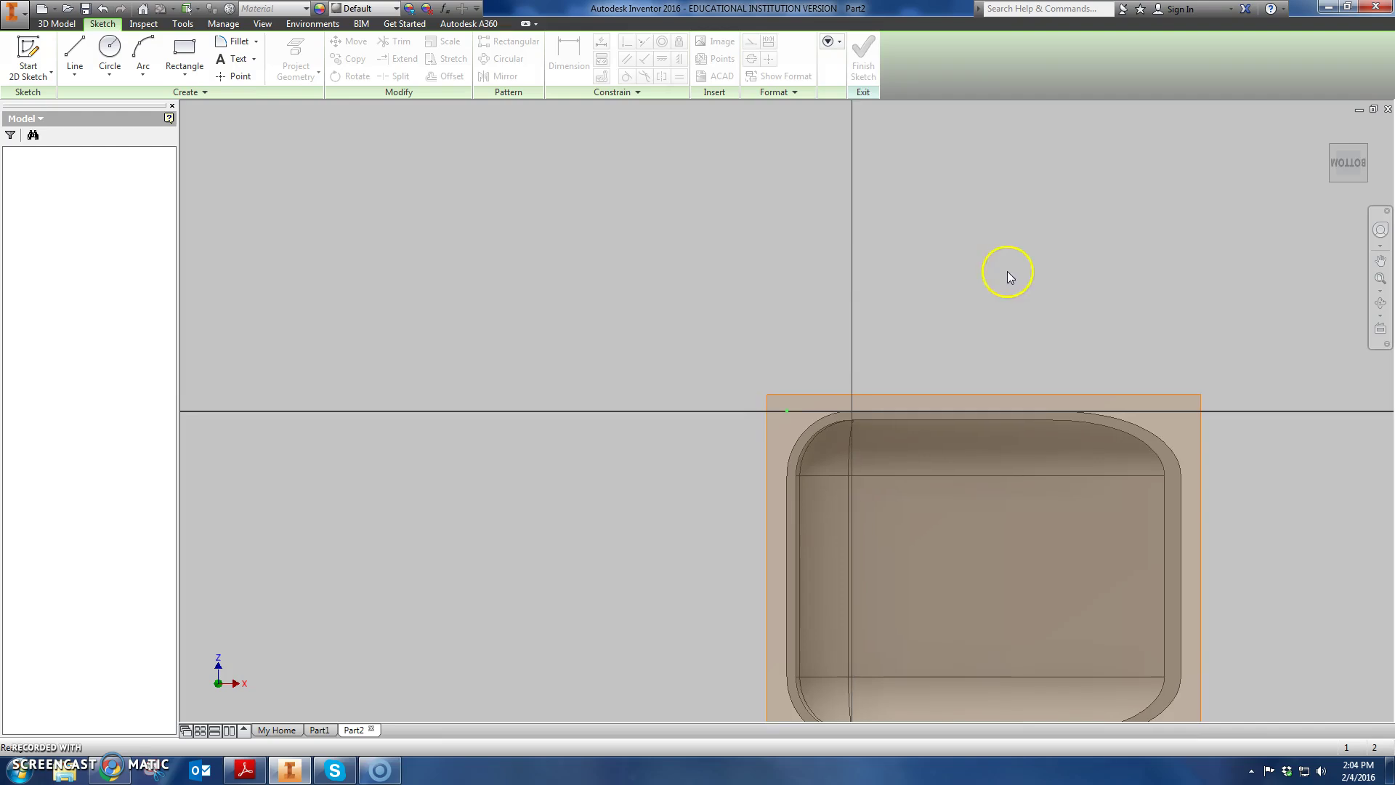
middle_drag(1002, 307, 765, 153)
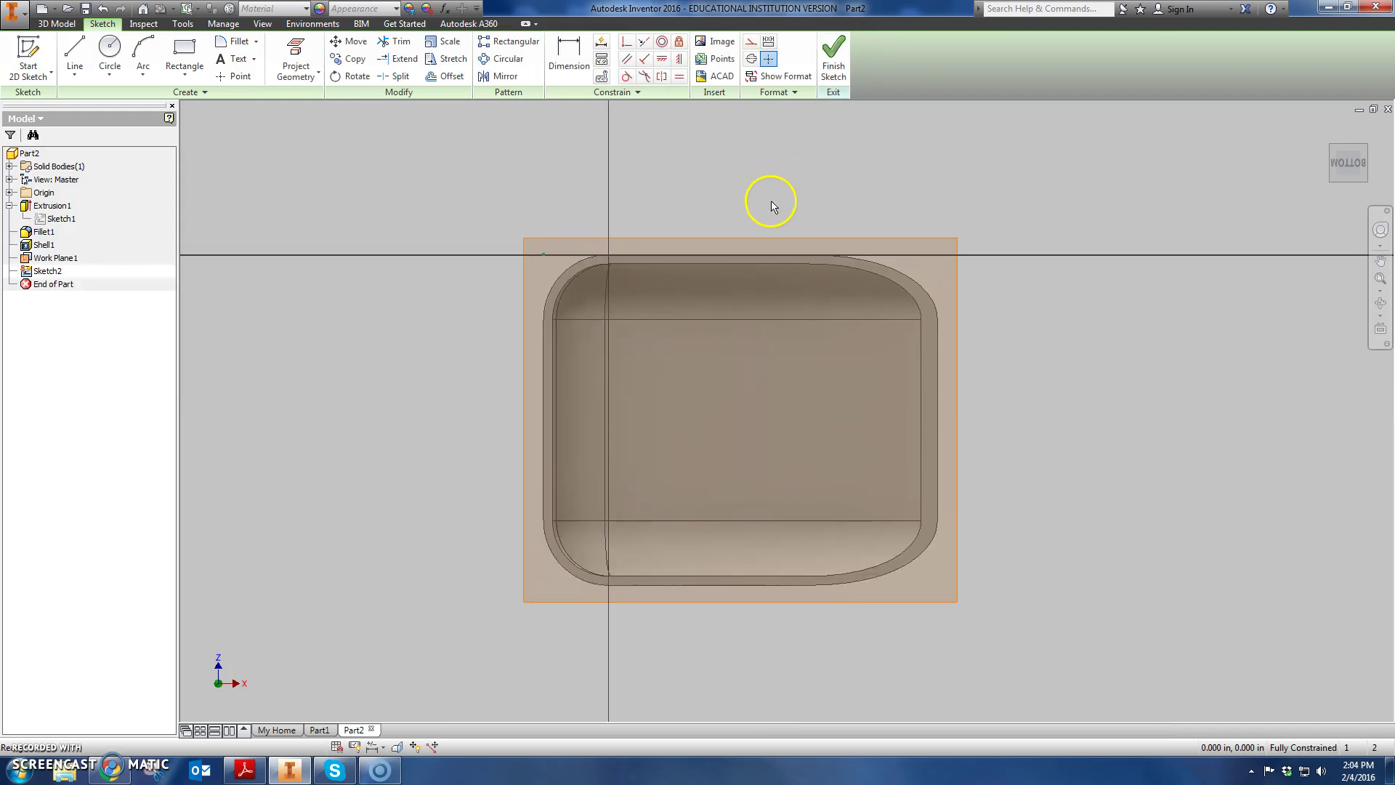
click(185, 49)
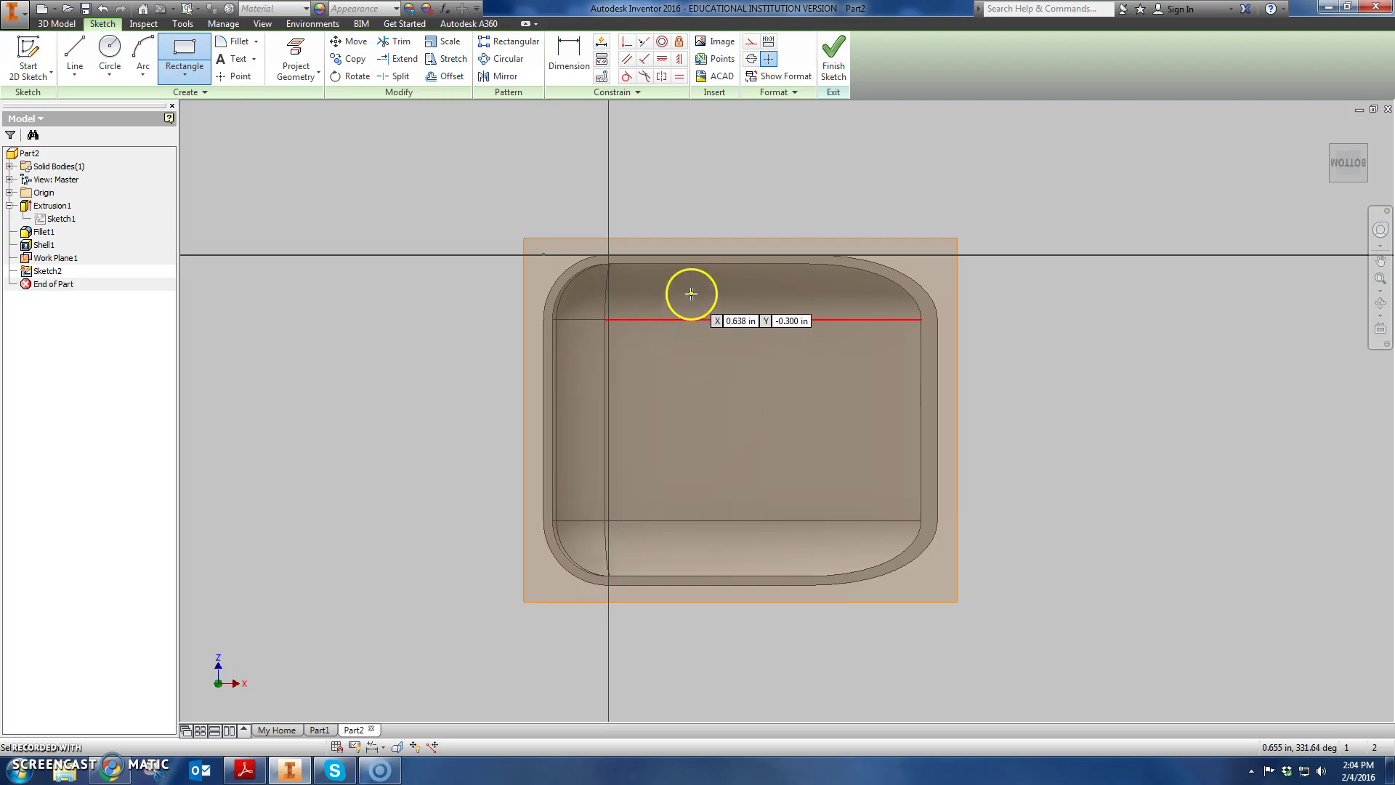
click(687, 300)
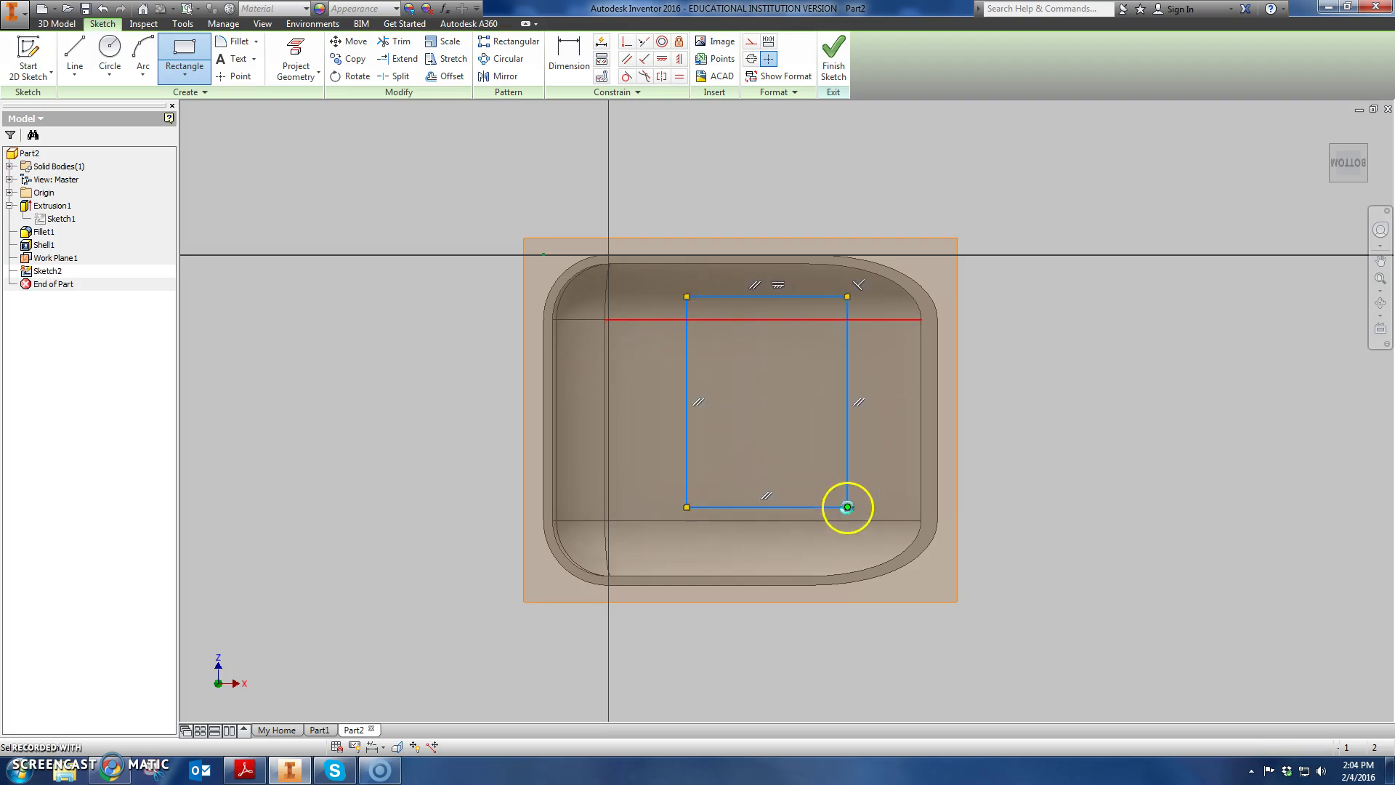
click(847, 507)
right_click(908, 503)
click(883, 503)
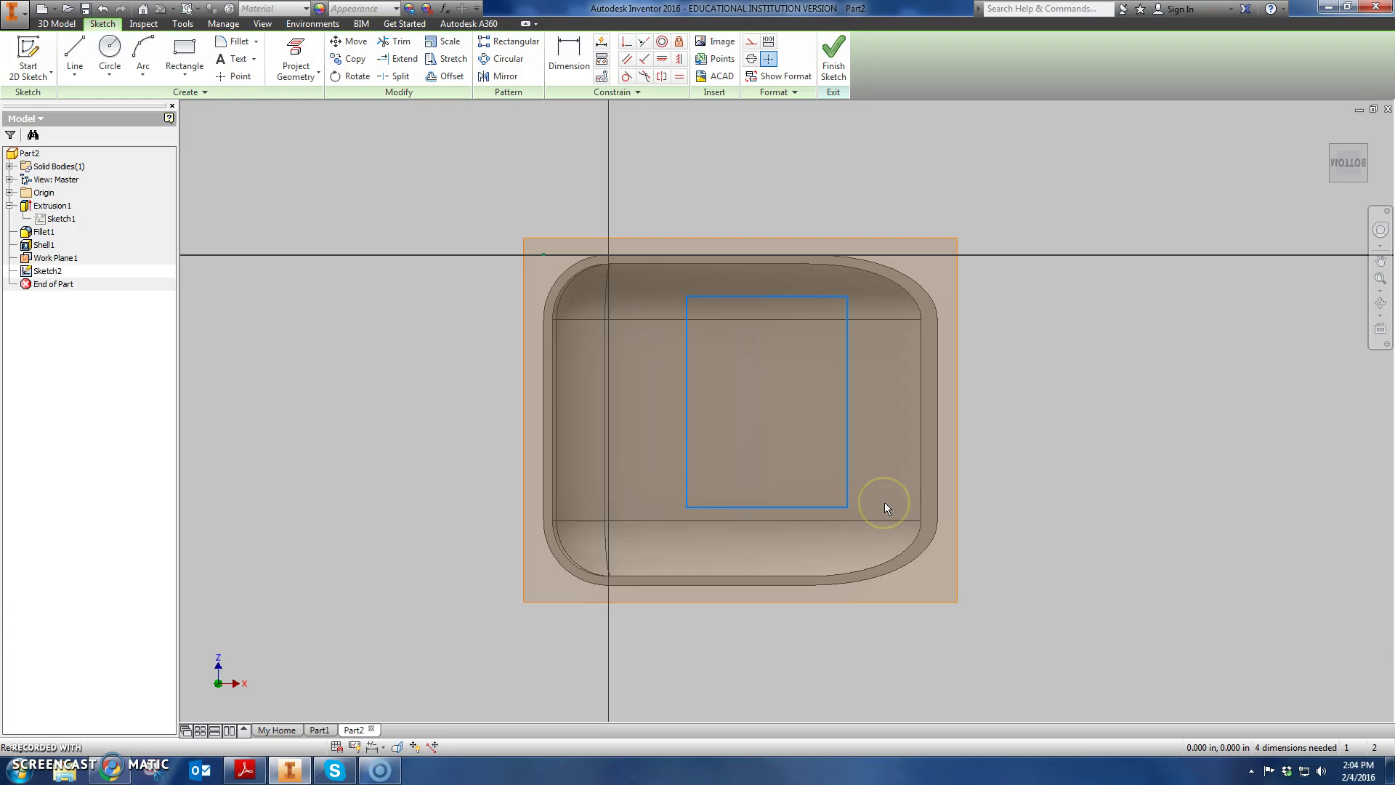
Check the drawing's dimensions, then begin dimensioning from the part's right edge
key(alt+Tab)
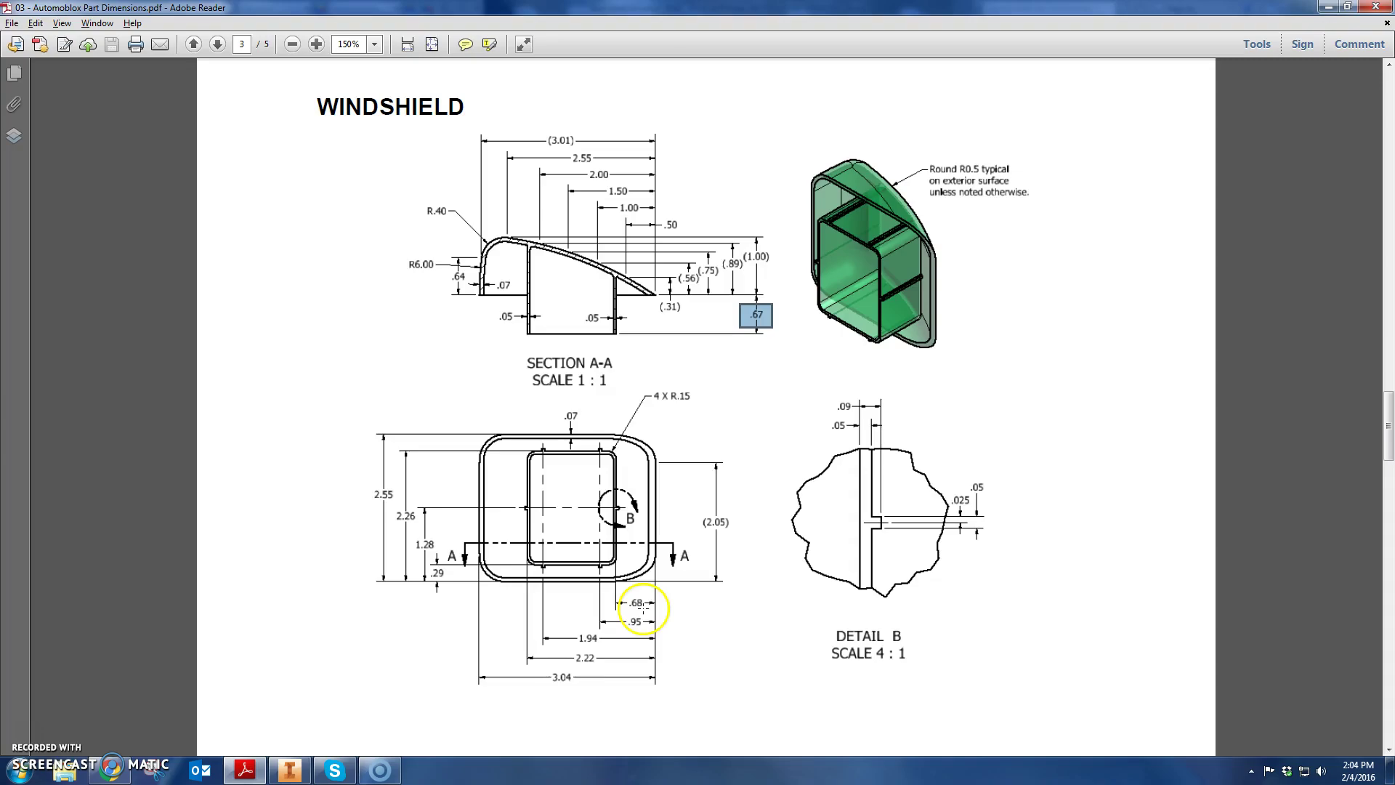
key(alt+Tab)
click(569, 57)
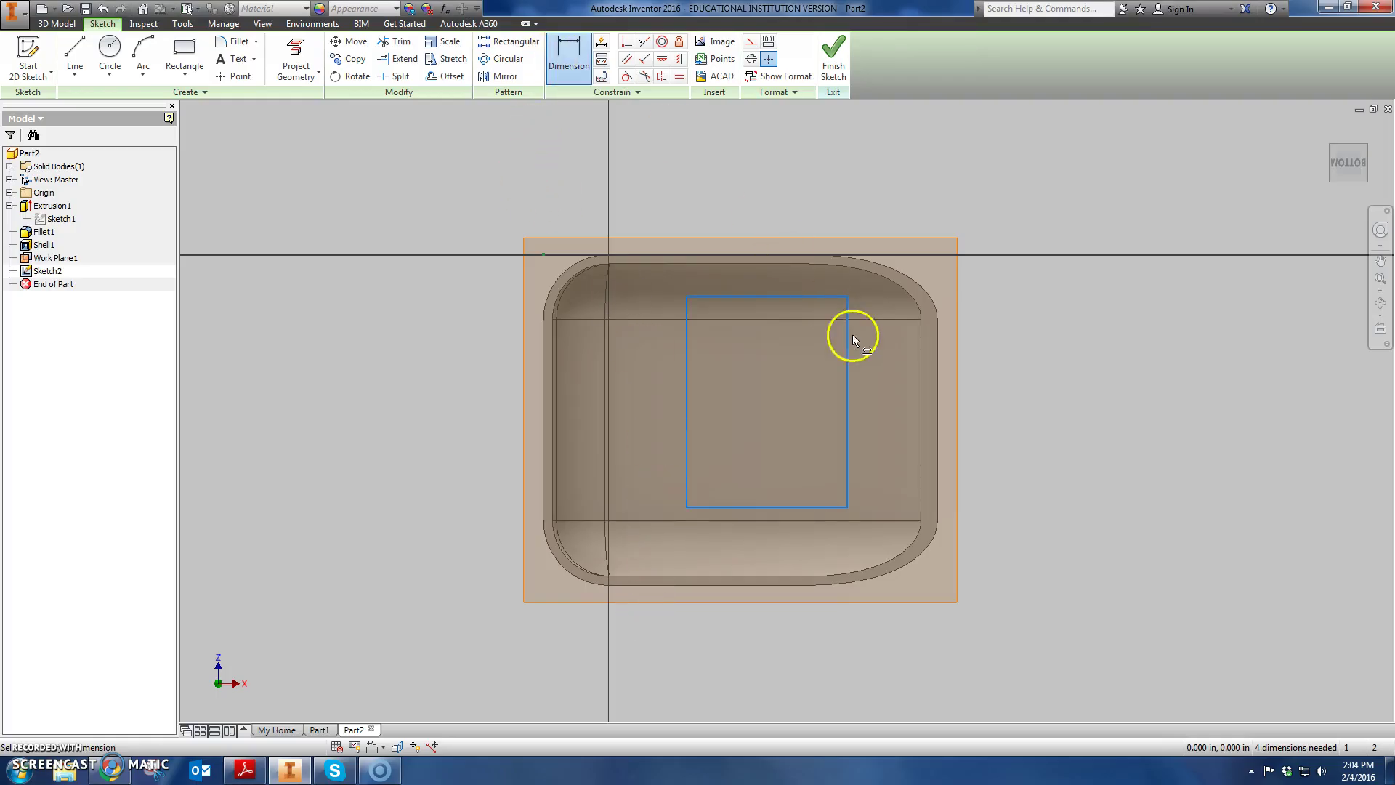
click(938, 401)
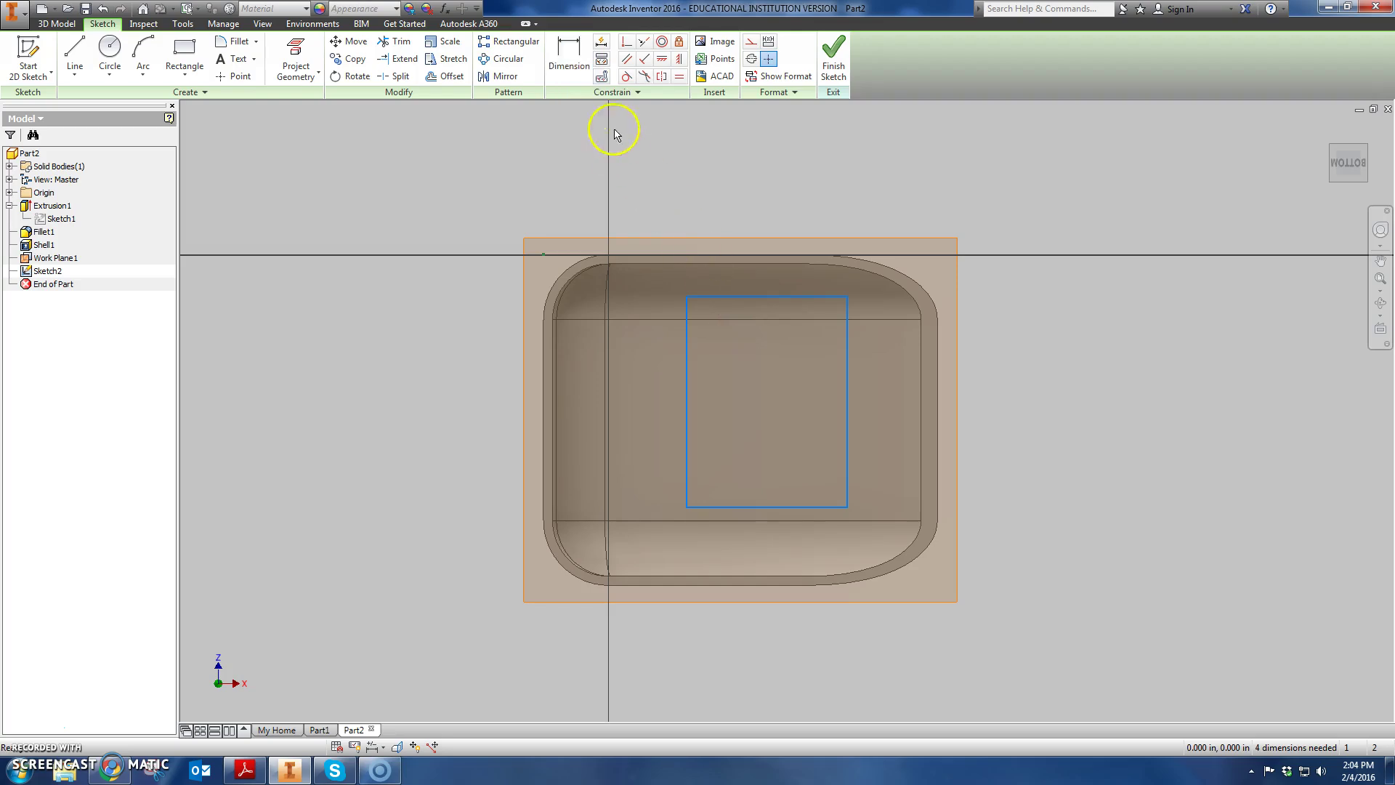
Project the shell's edge loop and dimension the rectangle .68 from the outer right edge
click(309, 56)
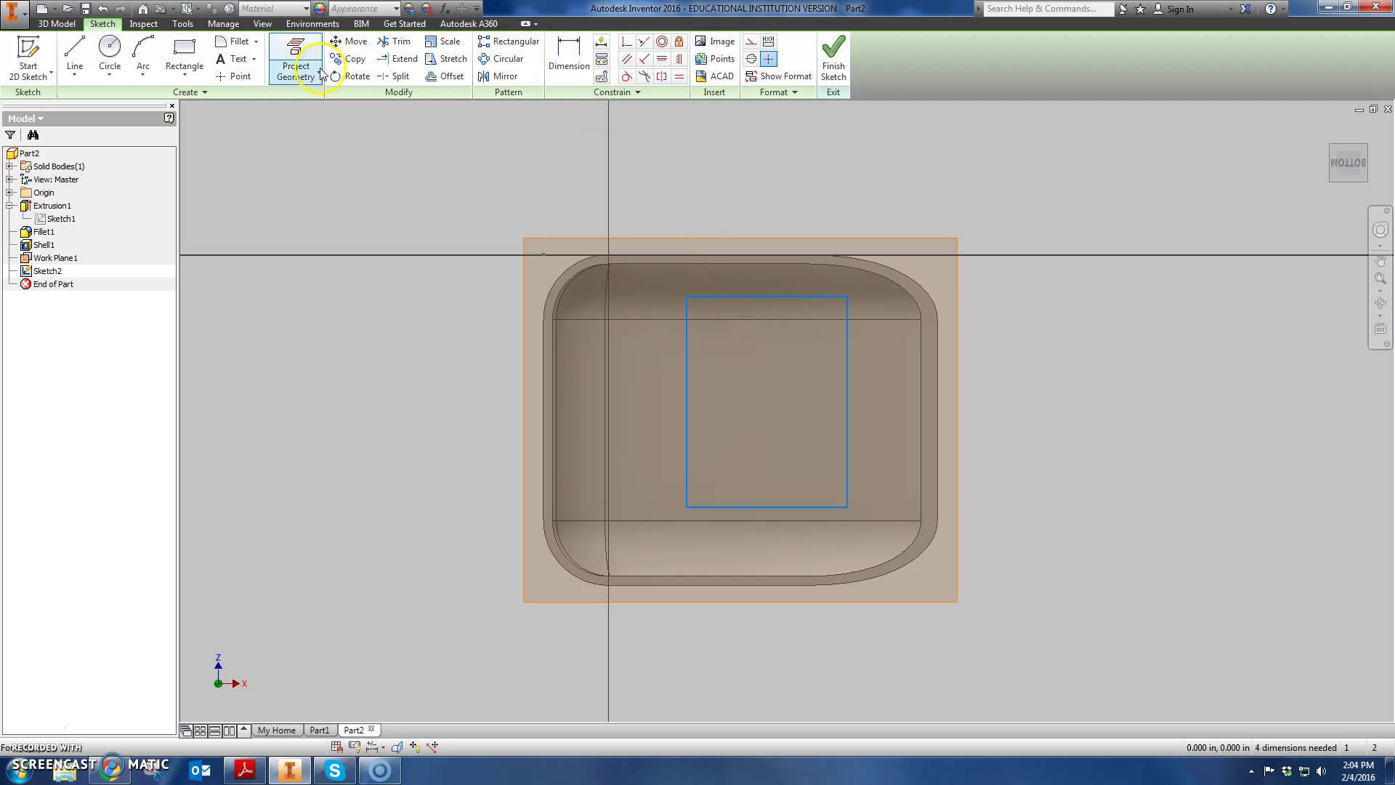
click(628, 259)
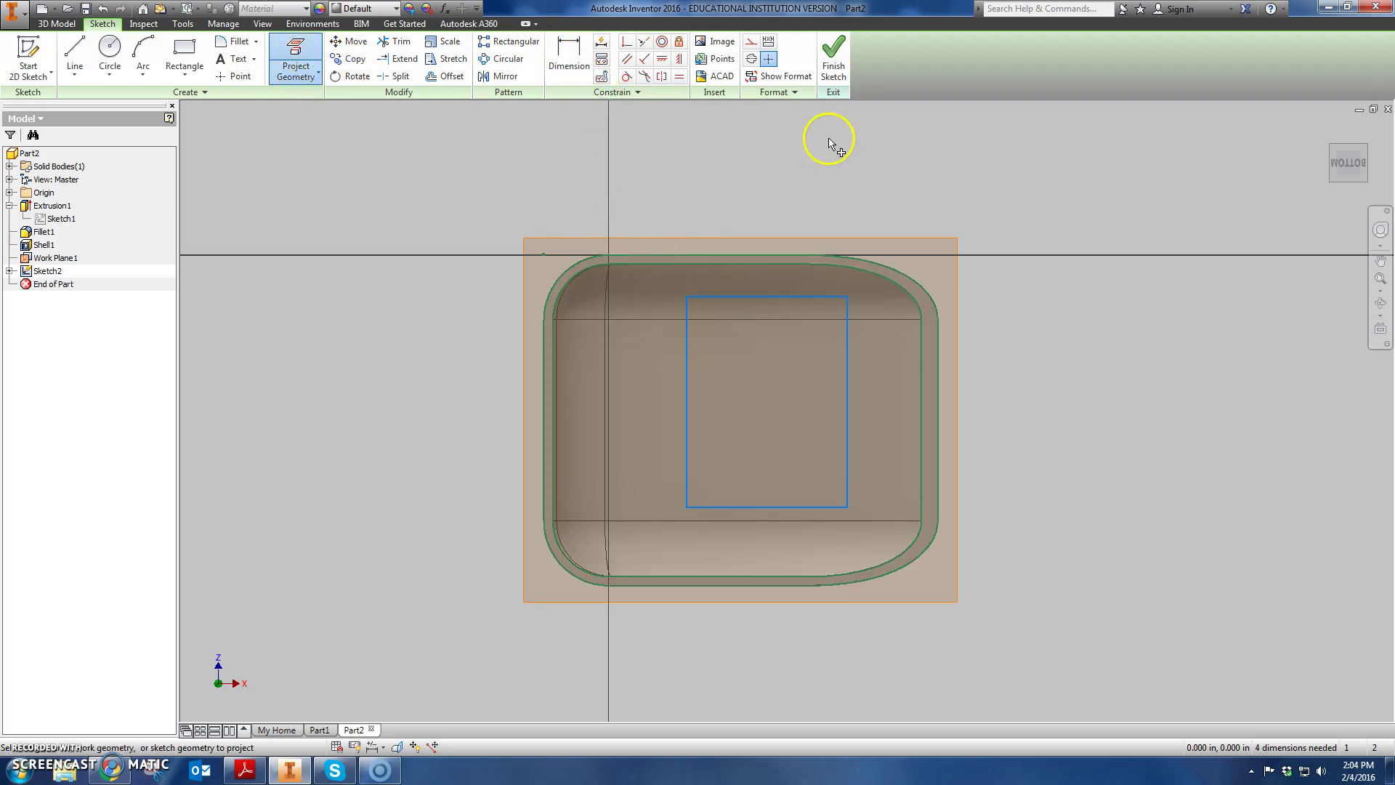
click(570, 57)
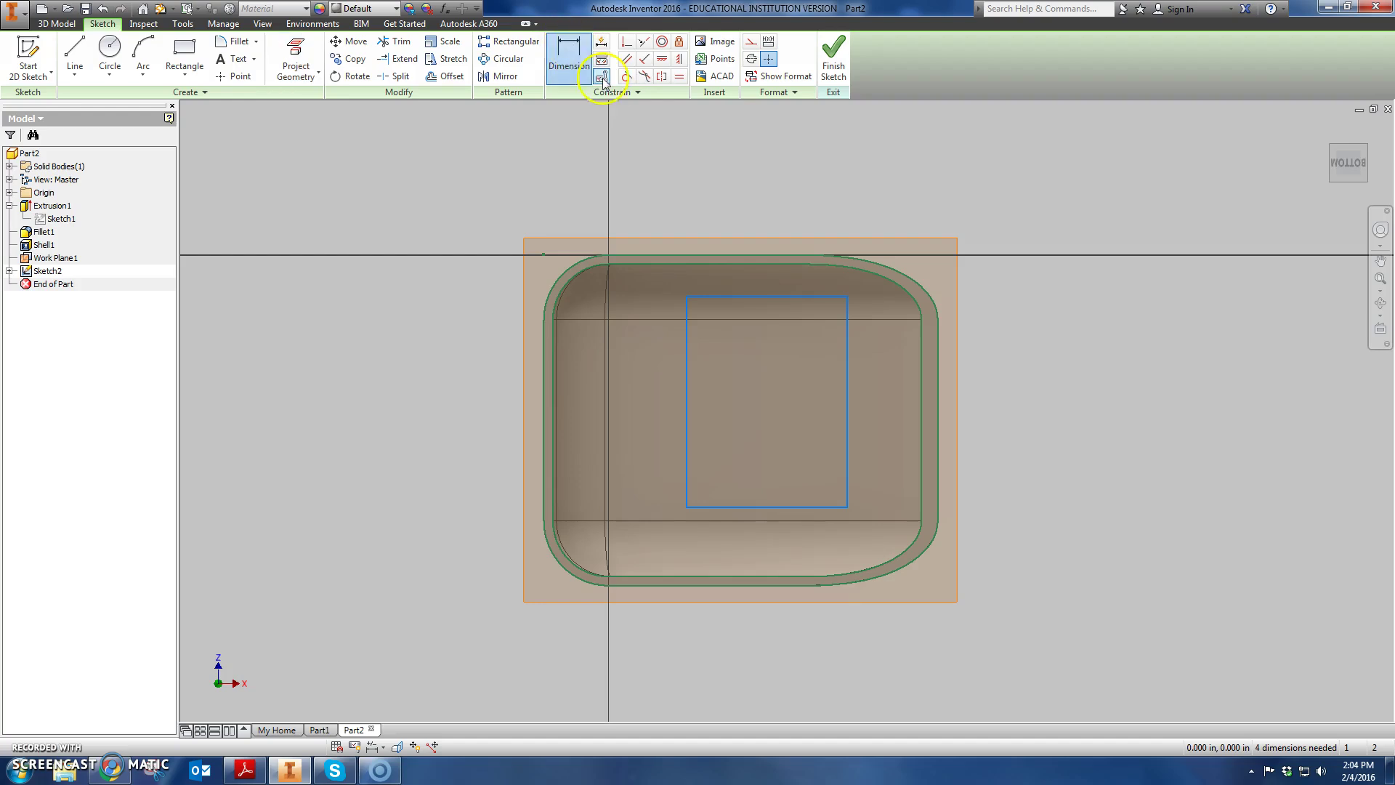
click(938, 389)
click(849, 393)
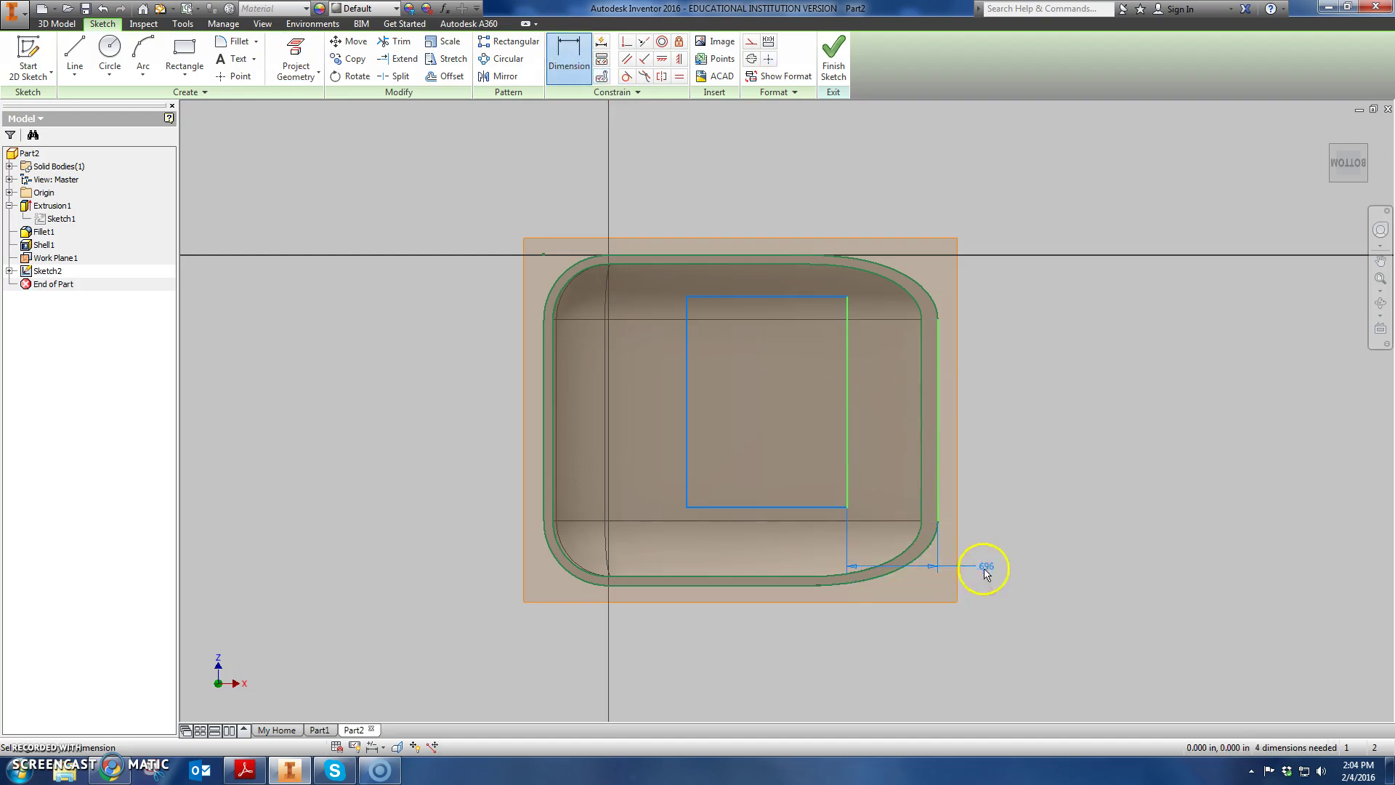
click(1003, 556)
text(.68)
key(Return)
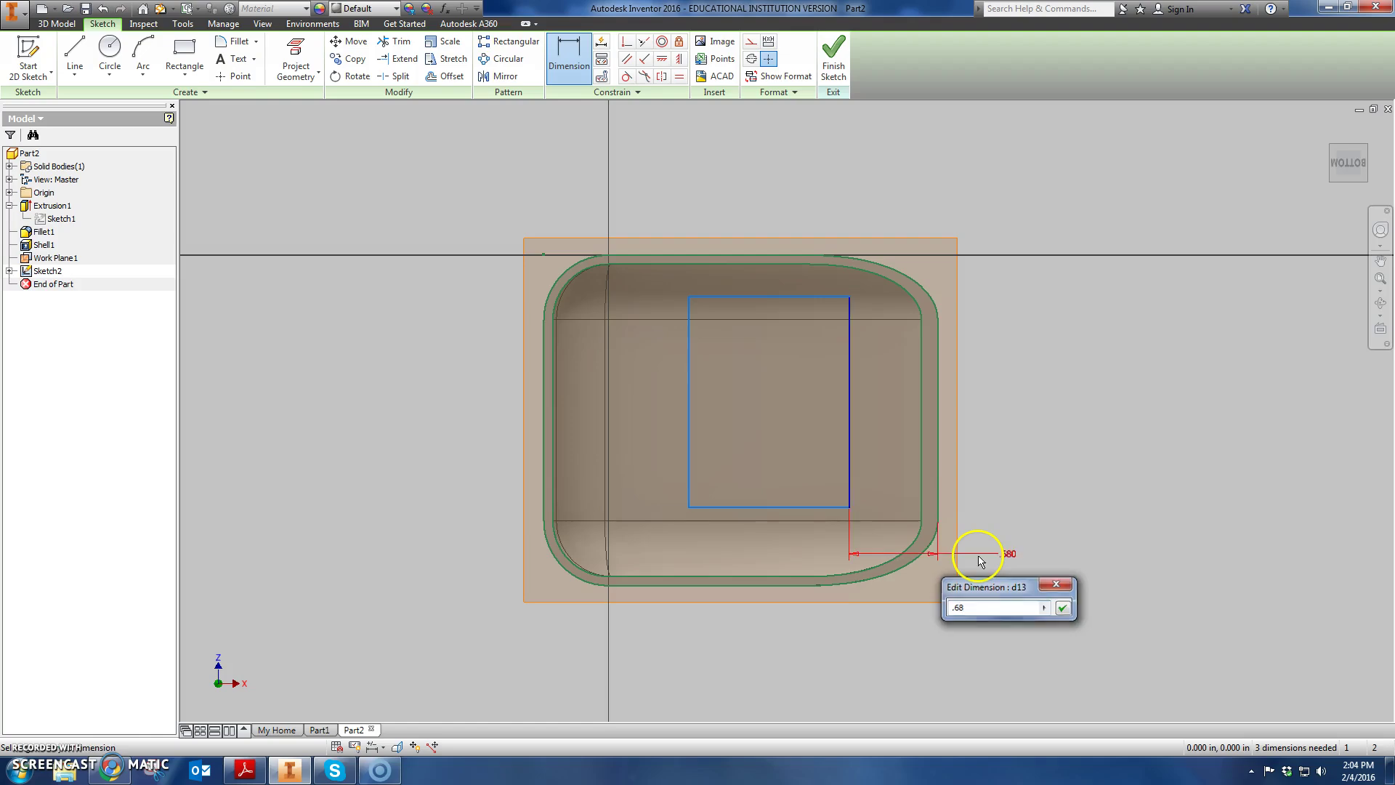
Add a 2.220 horizontal dimension from the rectangle's left edge to the shell's right edge
key(alt+Tab)
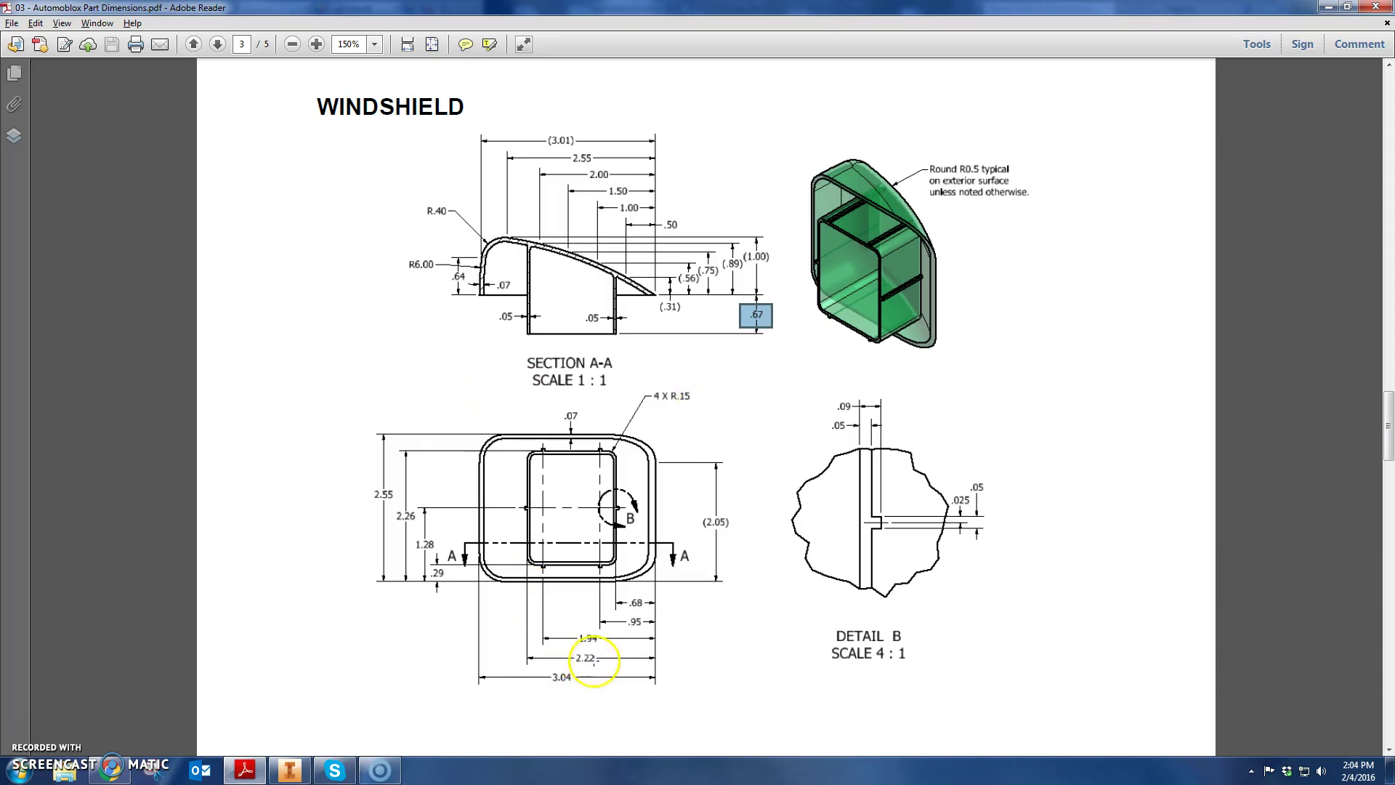
key(alt+Tab)
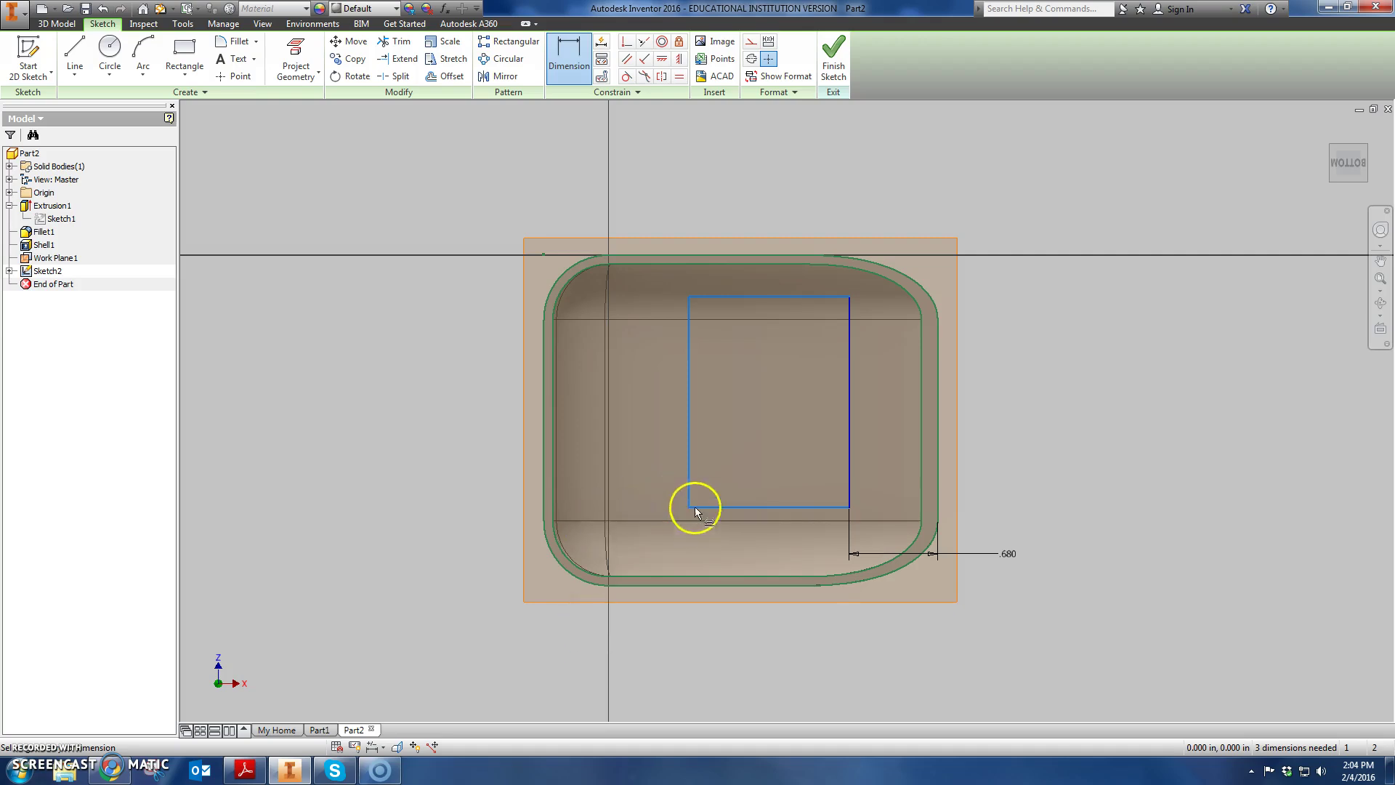
click(687, 481)
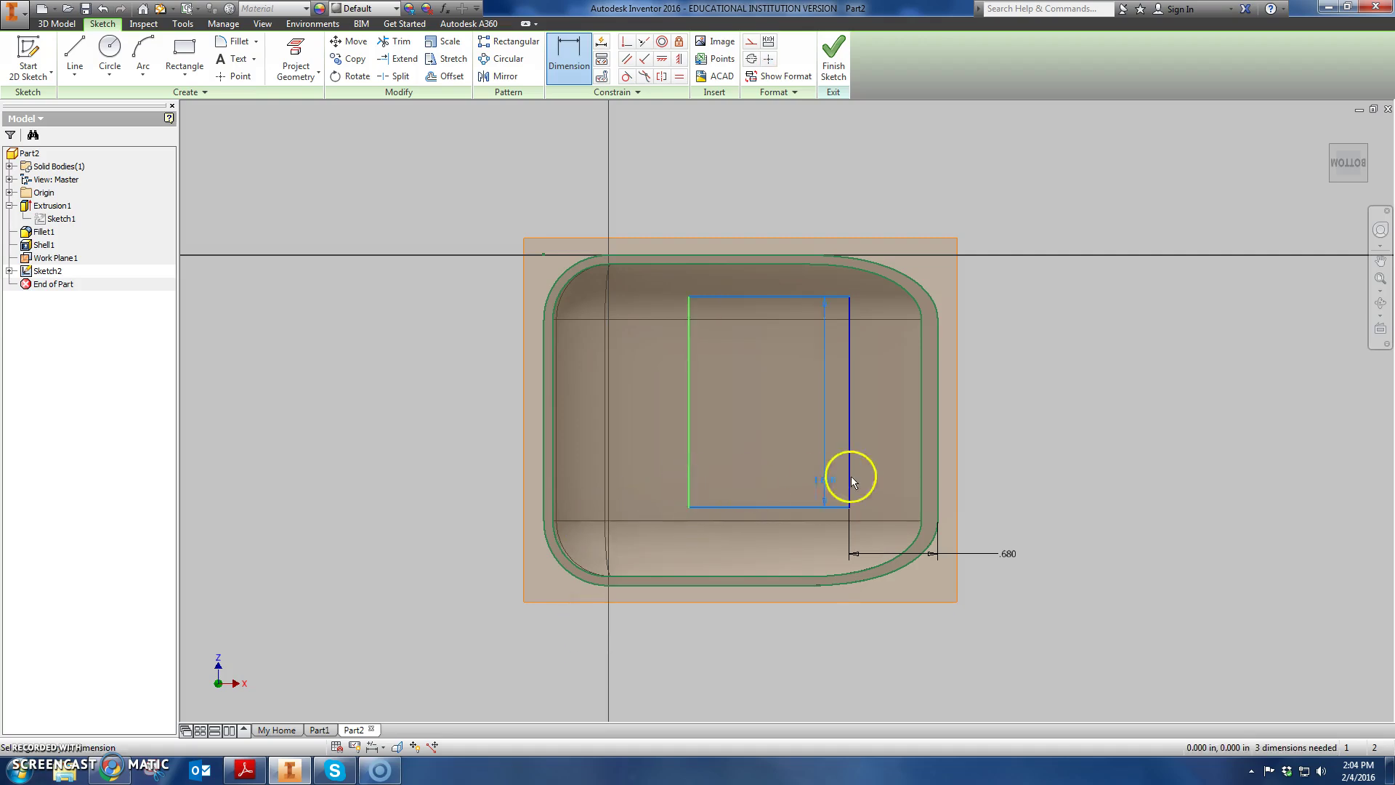
click(937, 476)
click(827, 646)
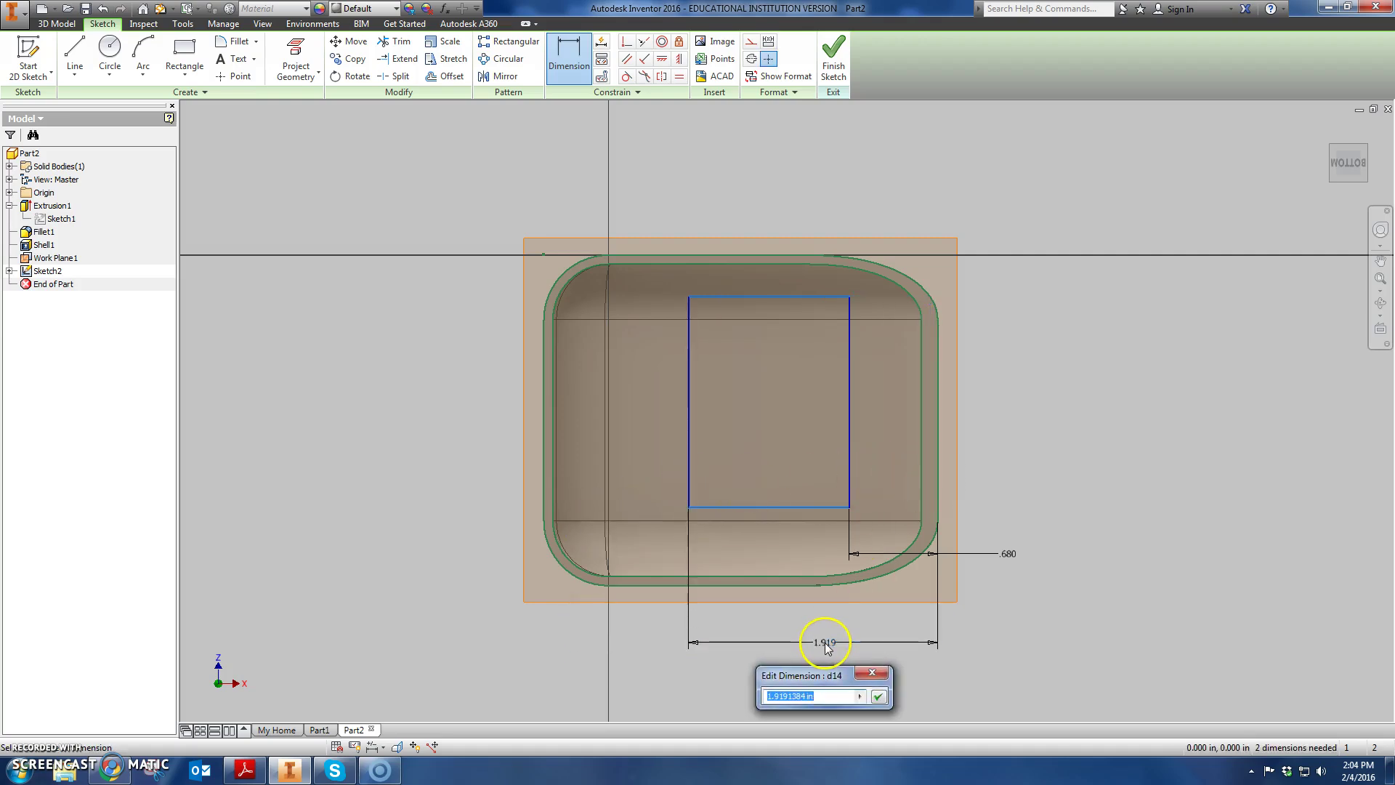
text(2.22)
key(Return)
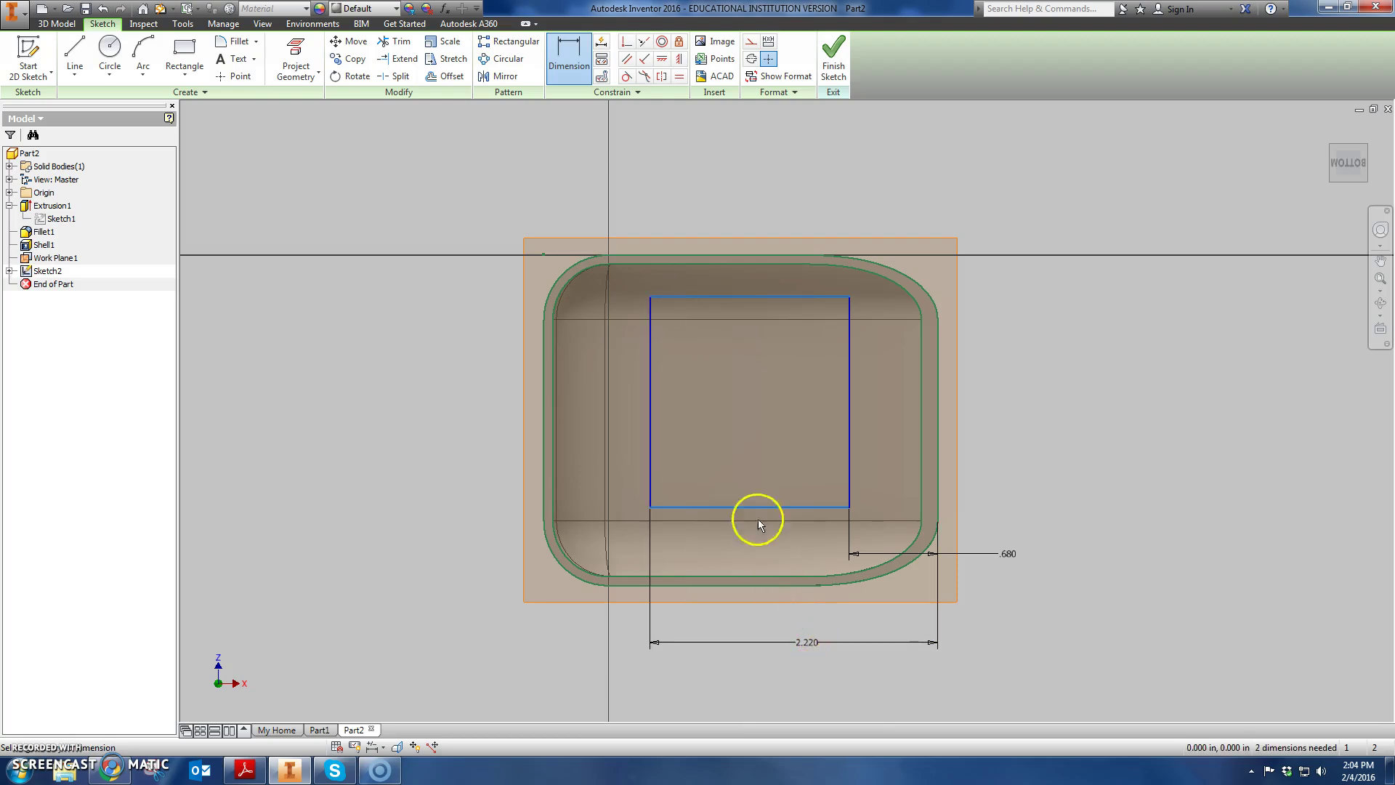
Dimension the rectangle .290 above the part's bottom edge, correcting the initial .602 value
key(alt+Tab)
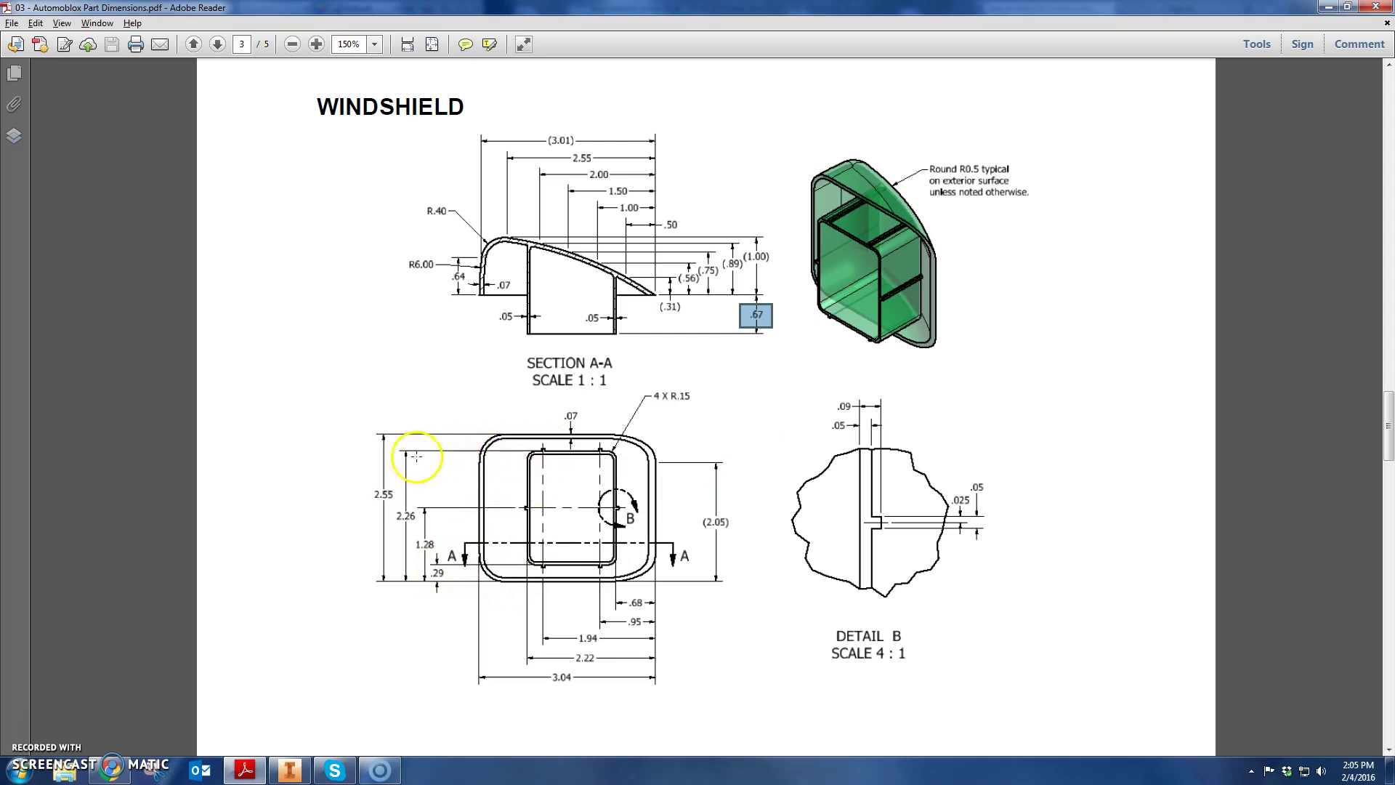
key(alt+Tab)
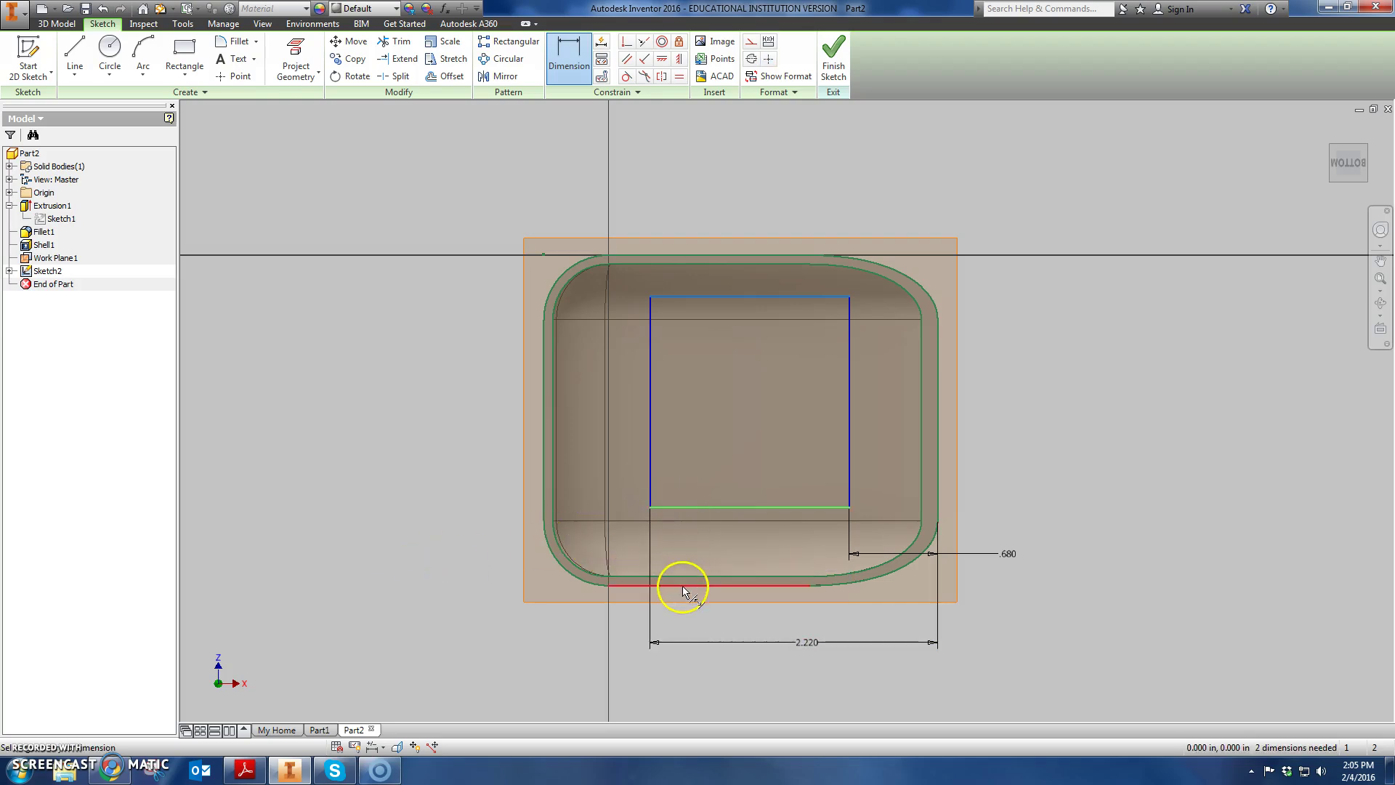
click(685, 581)
click(432, 559)
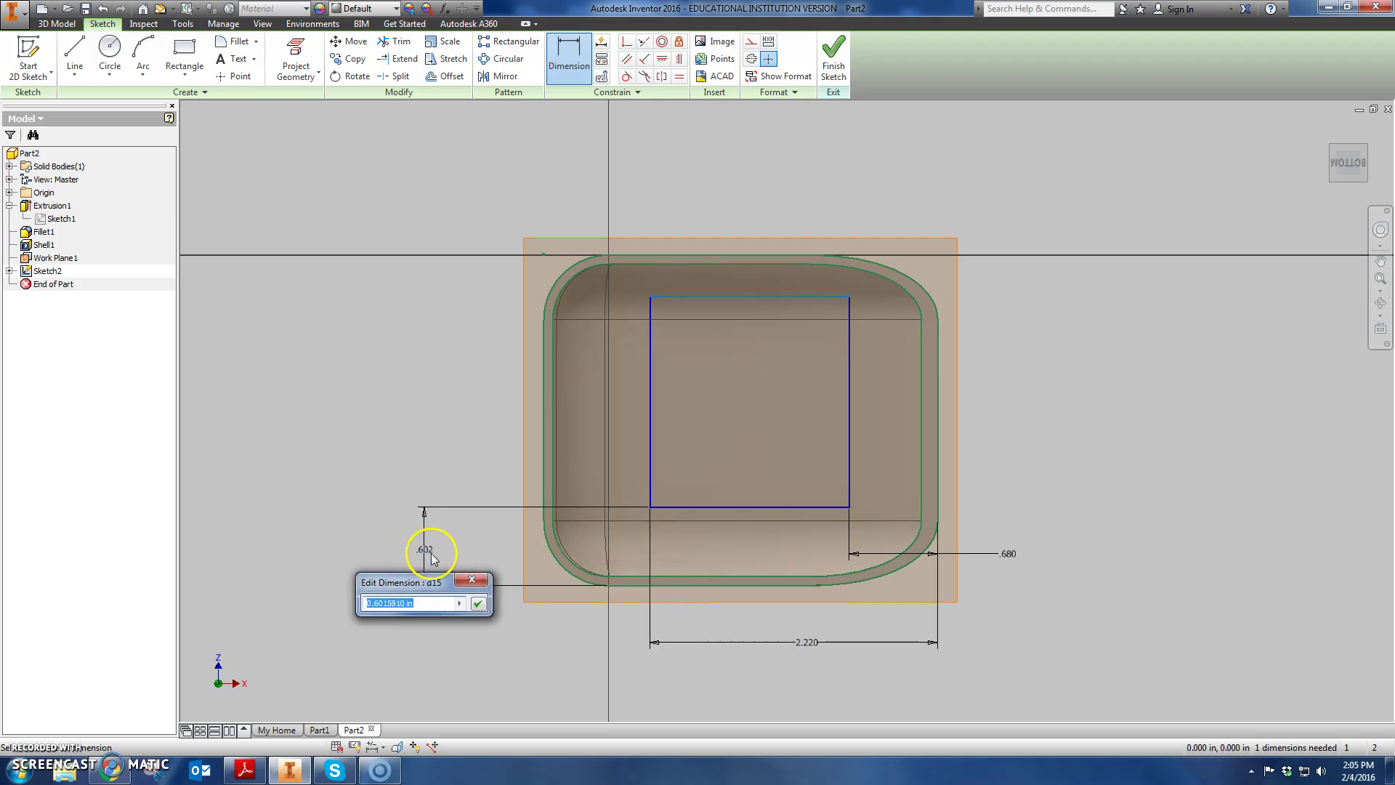
key(Return)
double_click(427, 555)
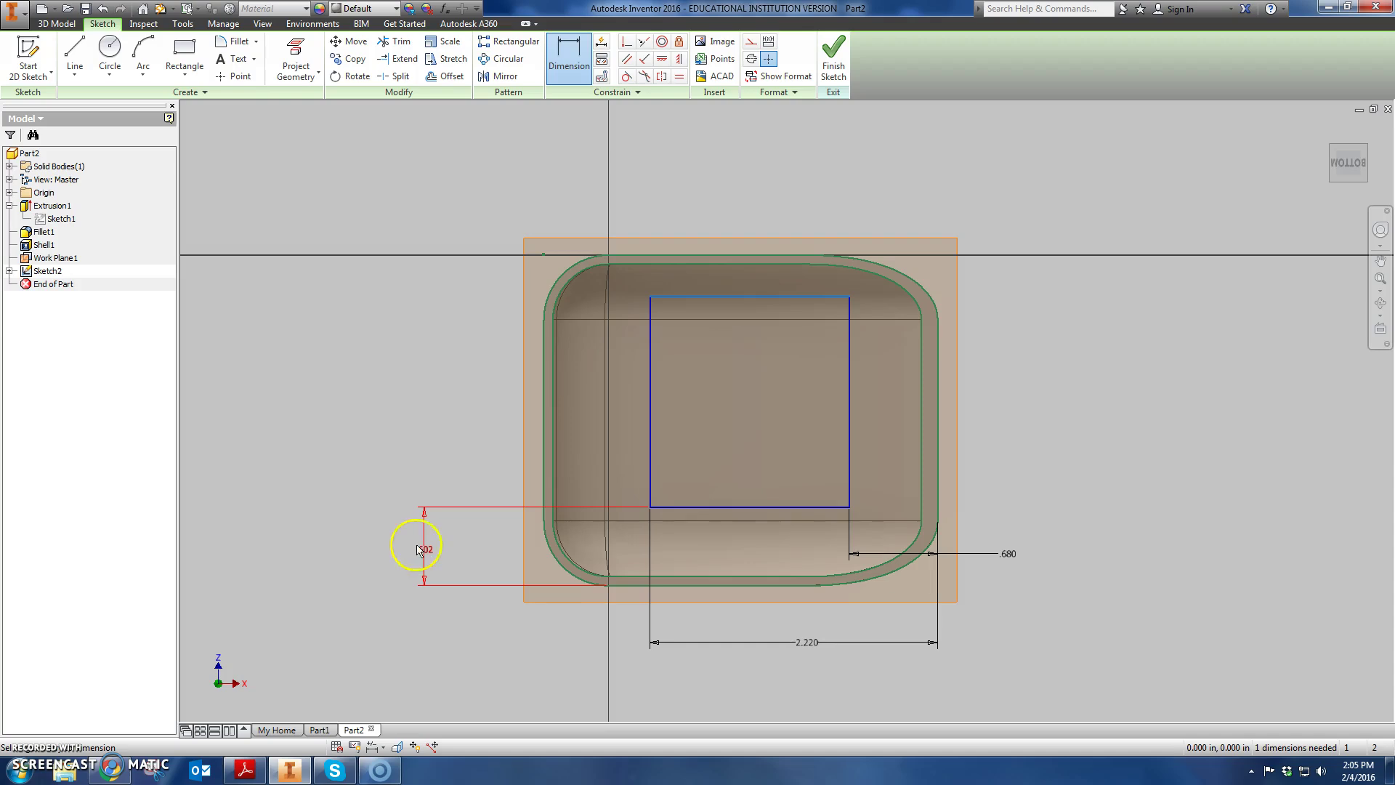
text(.29)
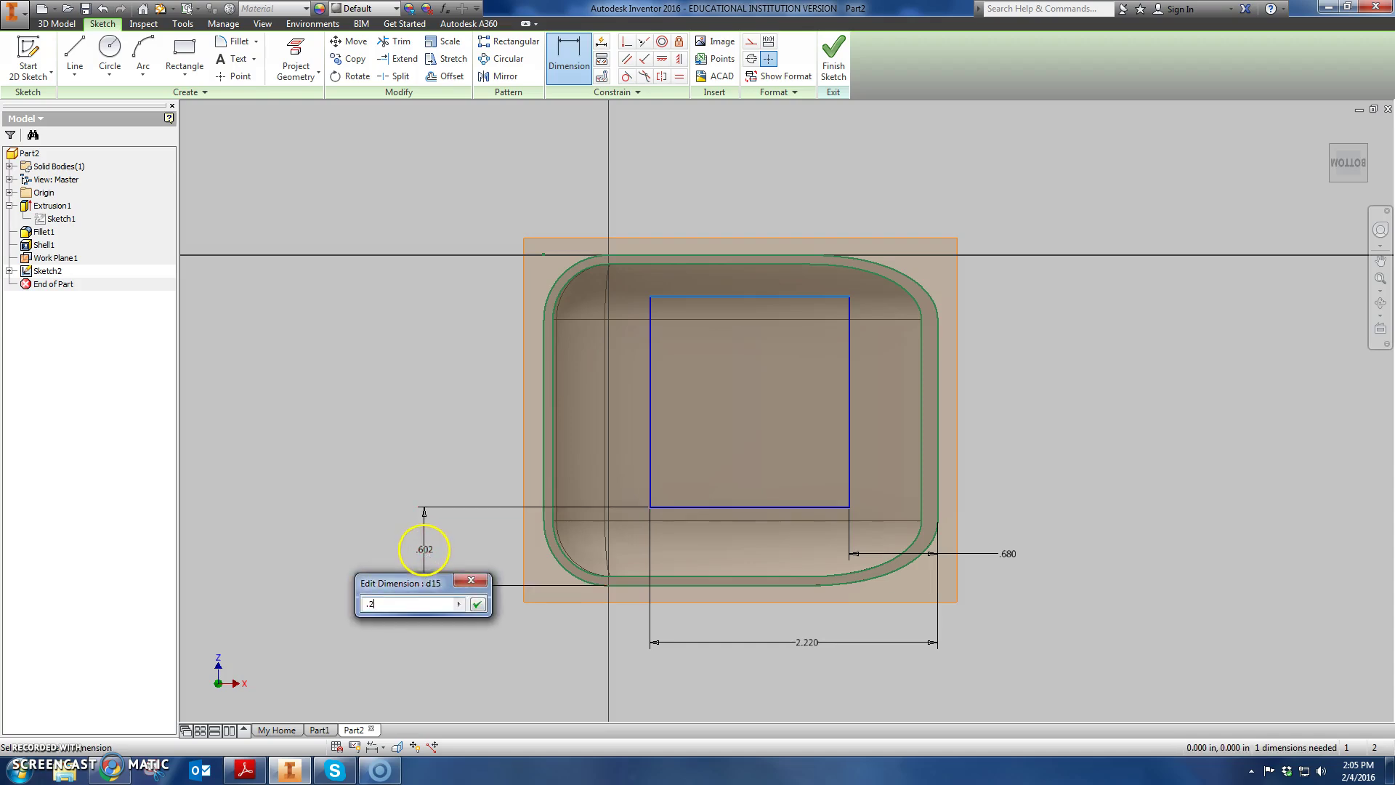
key(Return)
Add a 2.260 vertical dimension from the rectangle's top edge to the part's bottom edge
click(708, 296)
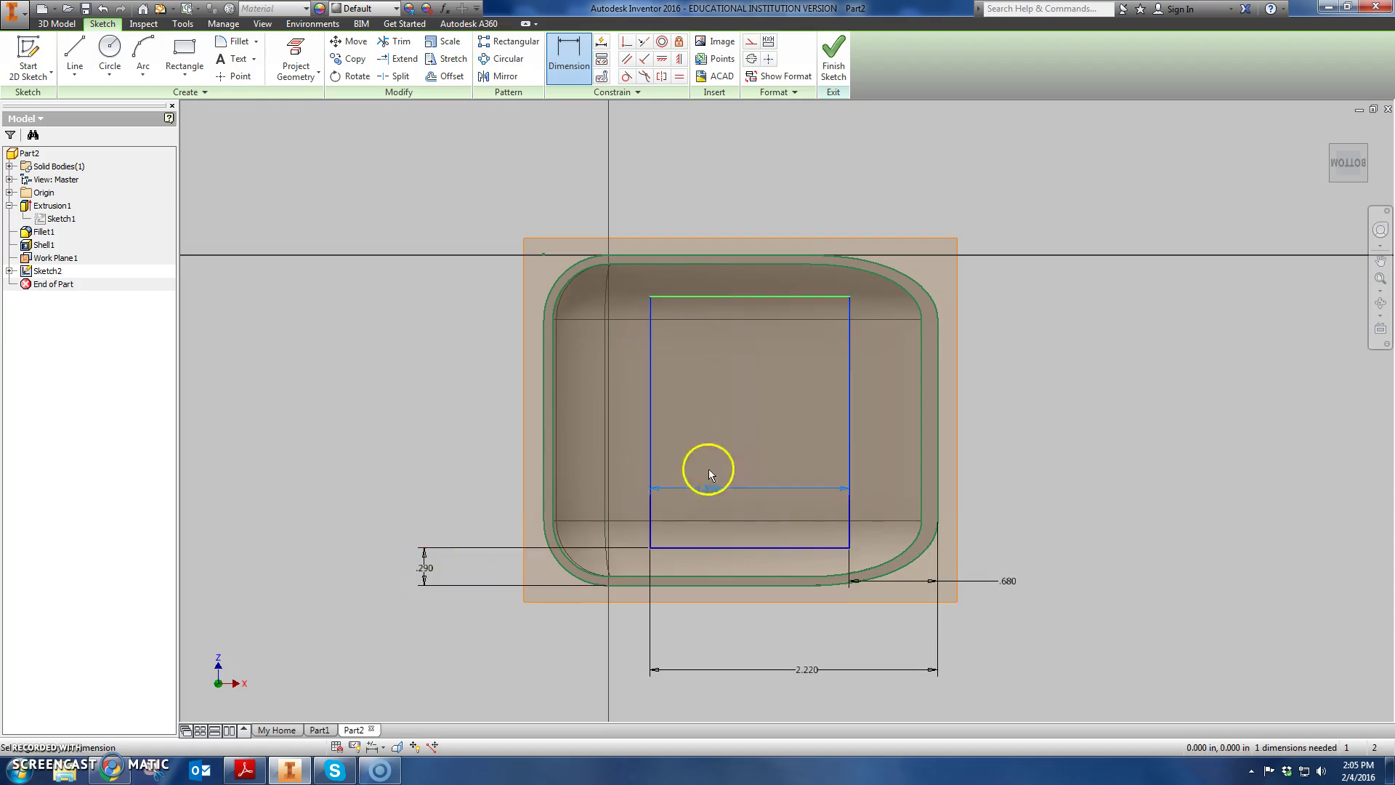
click(608, 552)
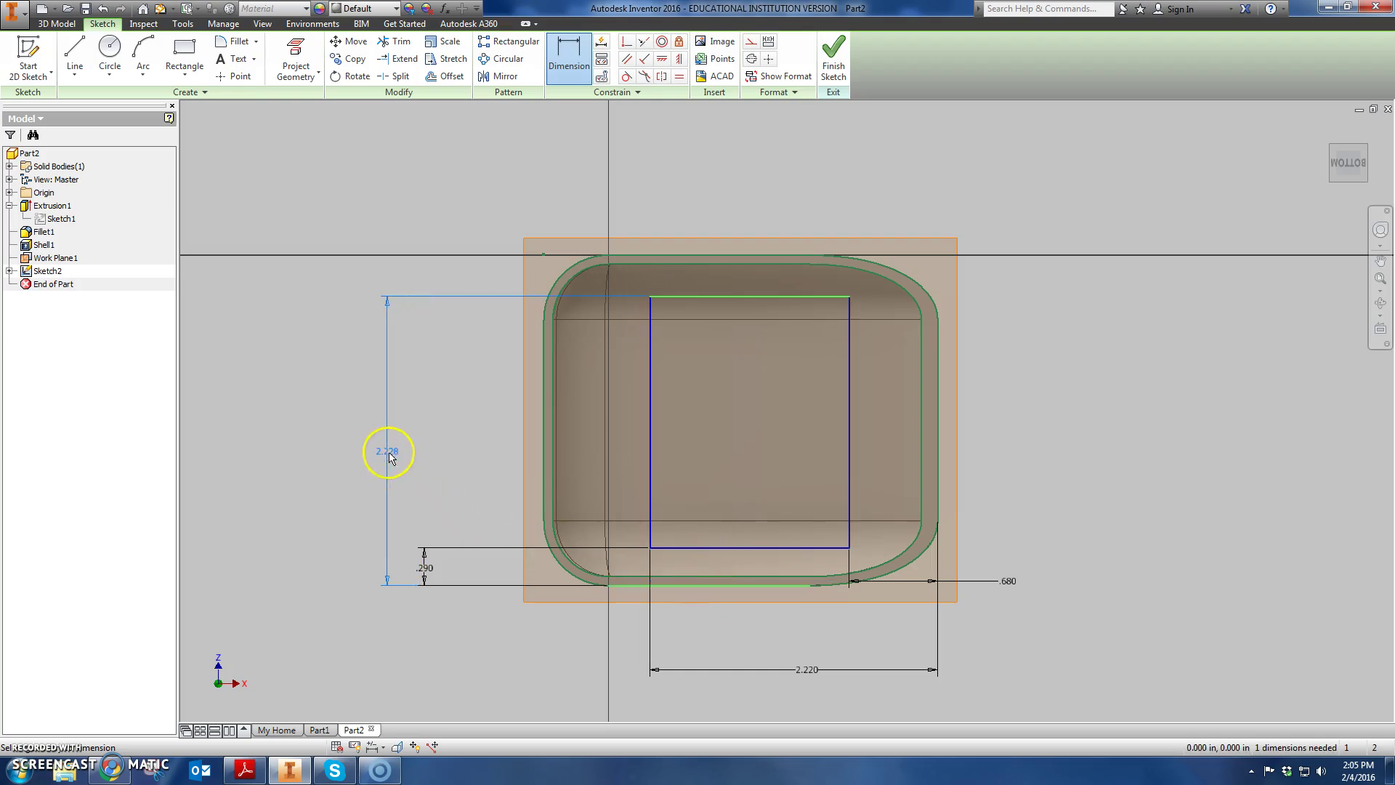
click(379, 428)
text(2.26)
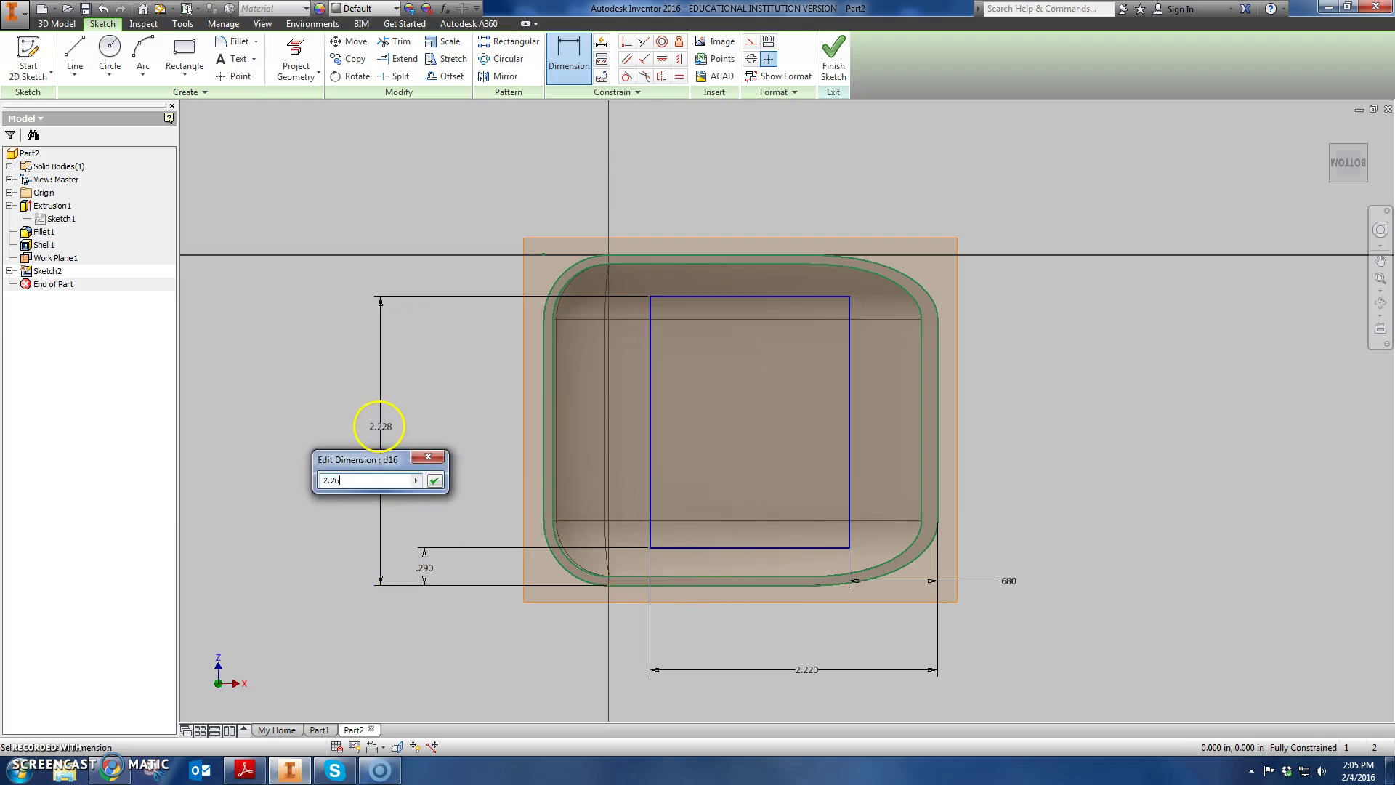
key(Return)
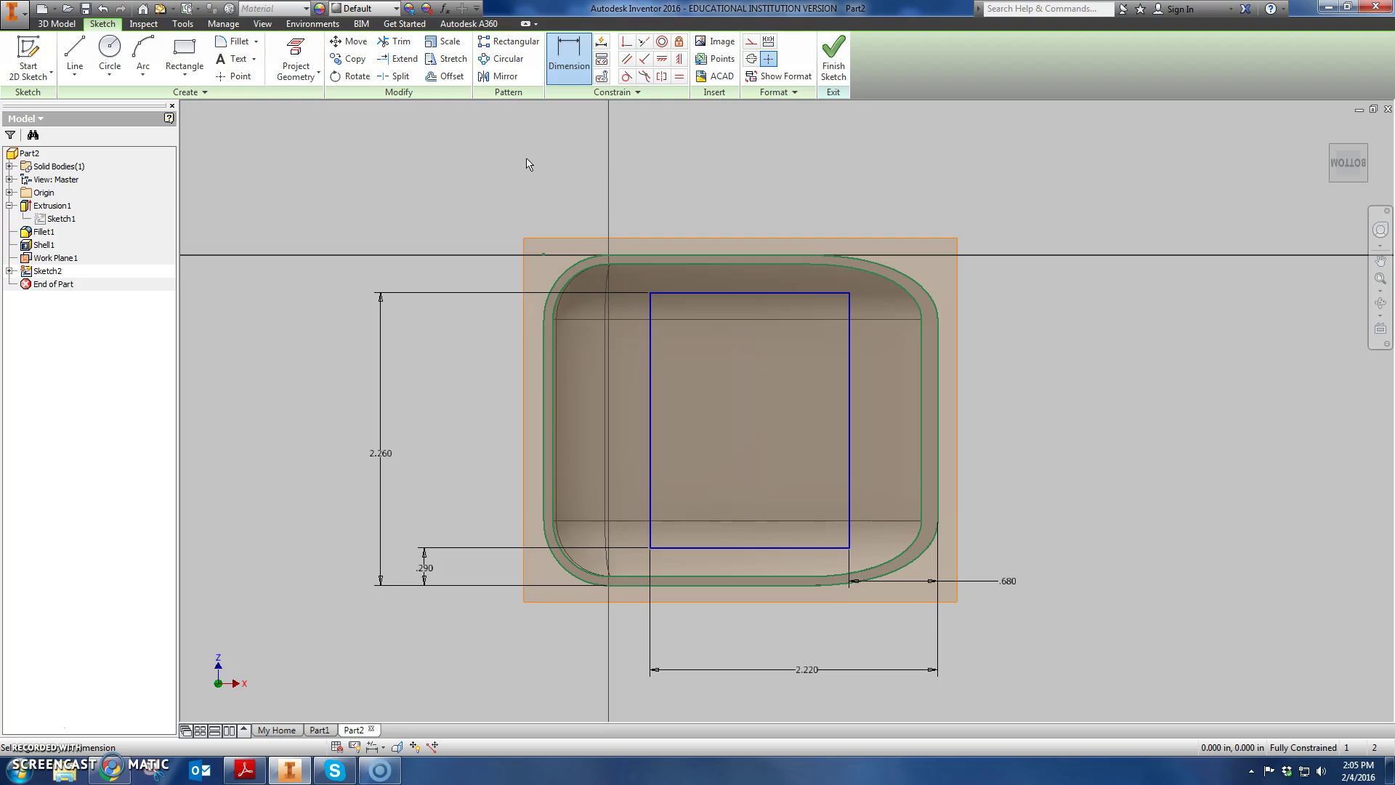
Mark the 4 X R.15 corner radius callout in the PDF drawing
key(alt+Tab)
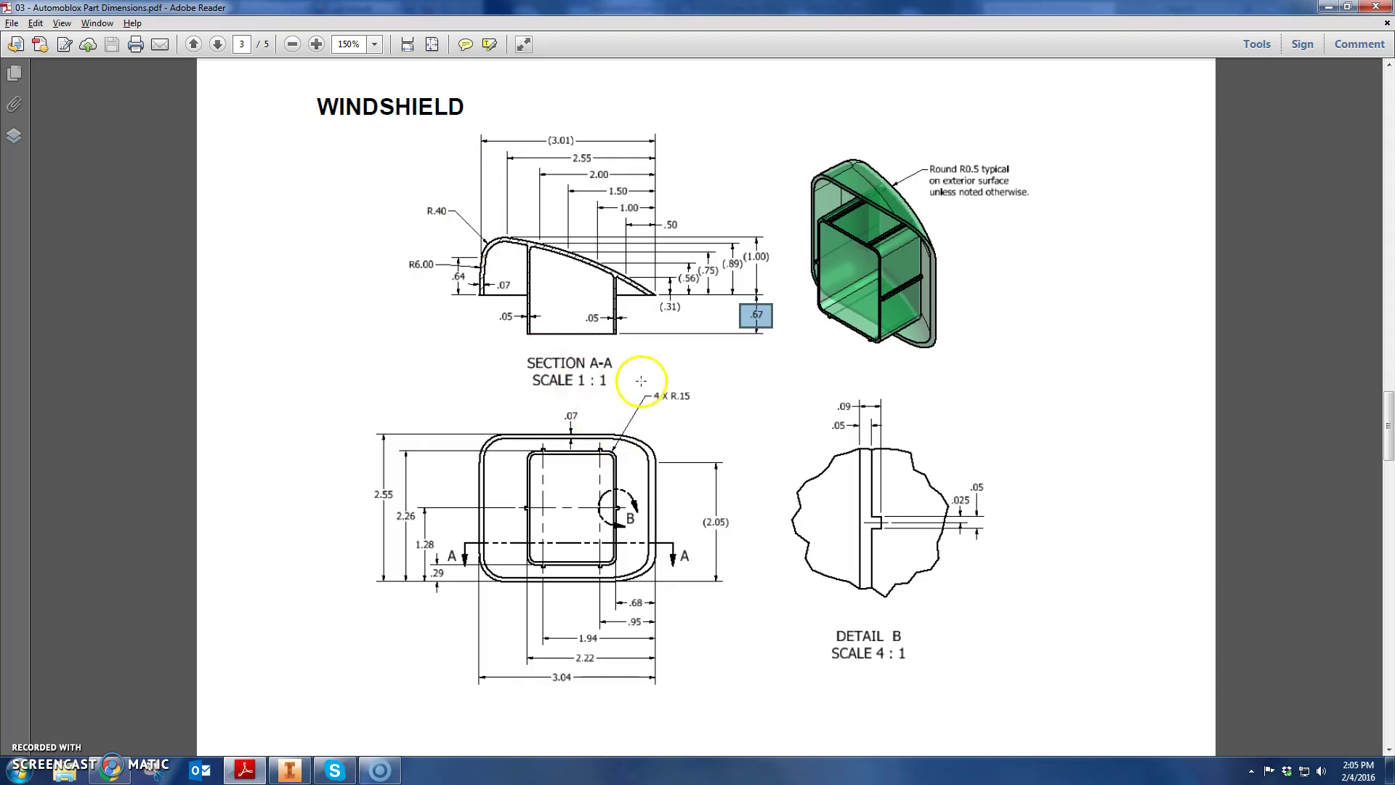
drag(644, 382, 712, 412)
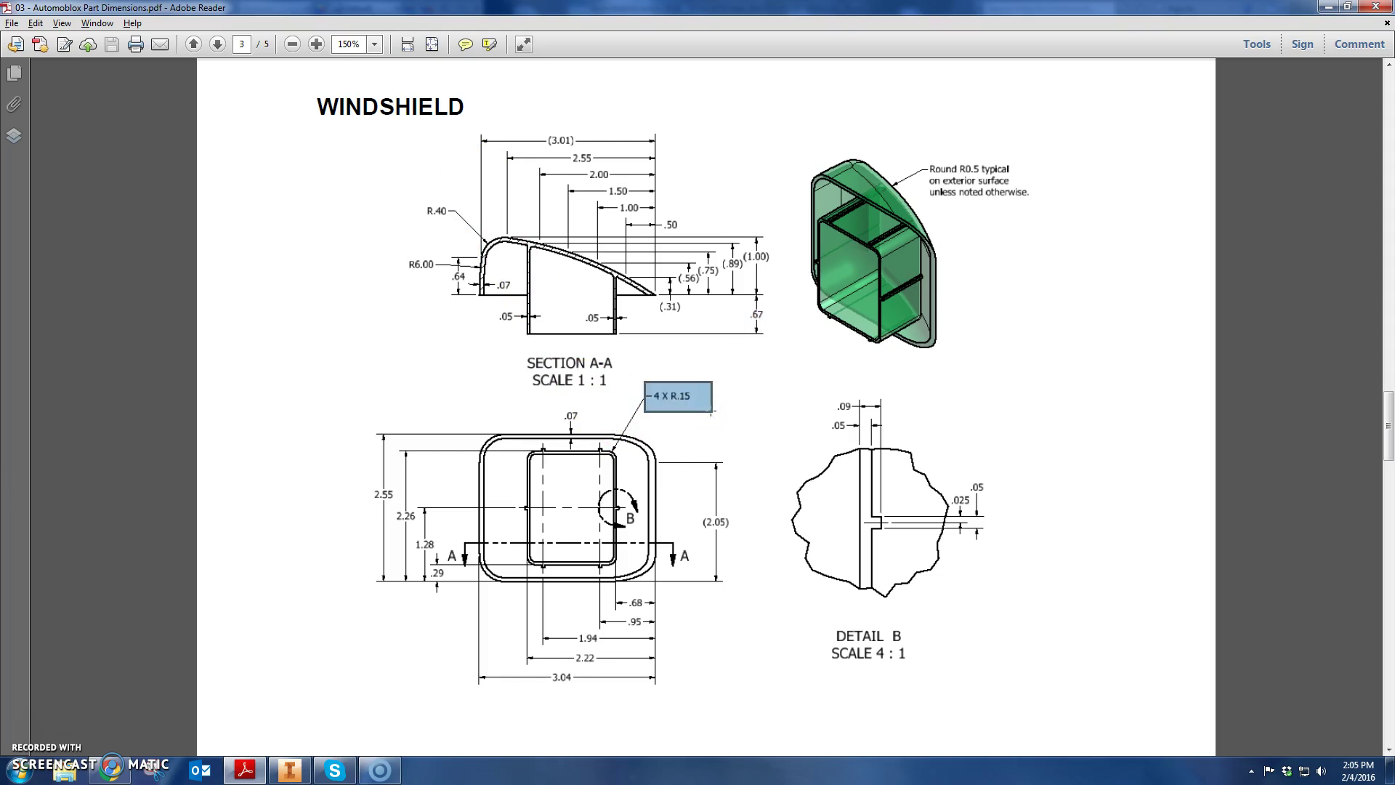
key(alt+Tab)
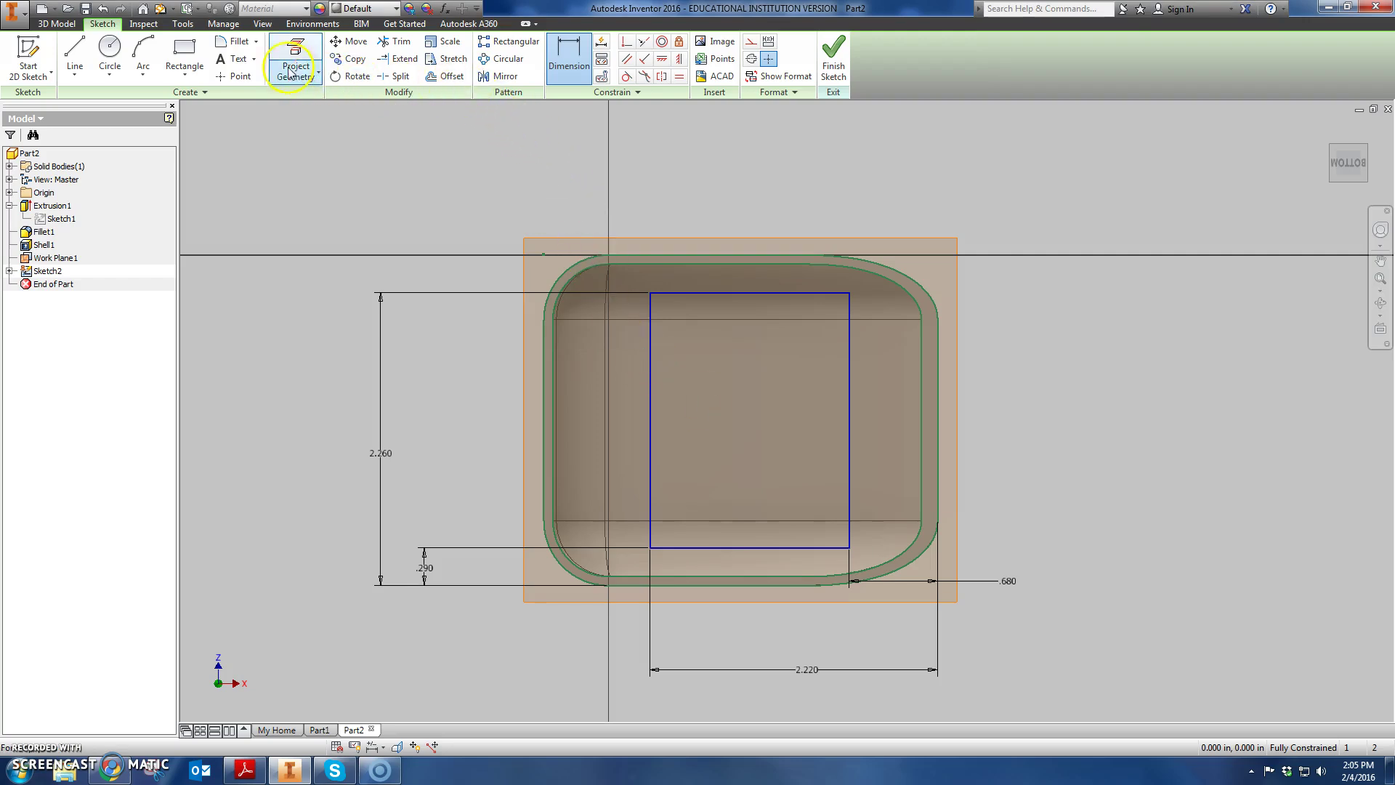
Apply .15 sketch fillets to the top-left, top-right, bottom-right and bottom-left corners
click(236, 41)
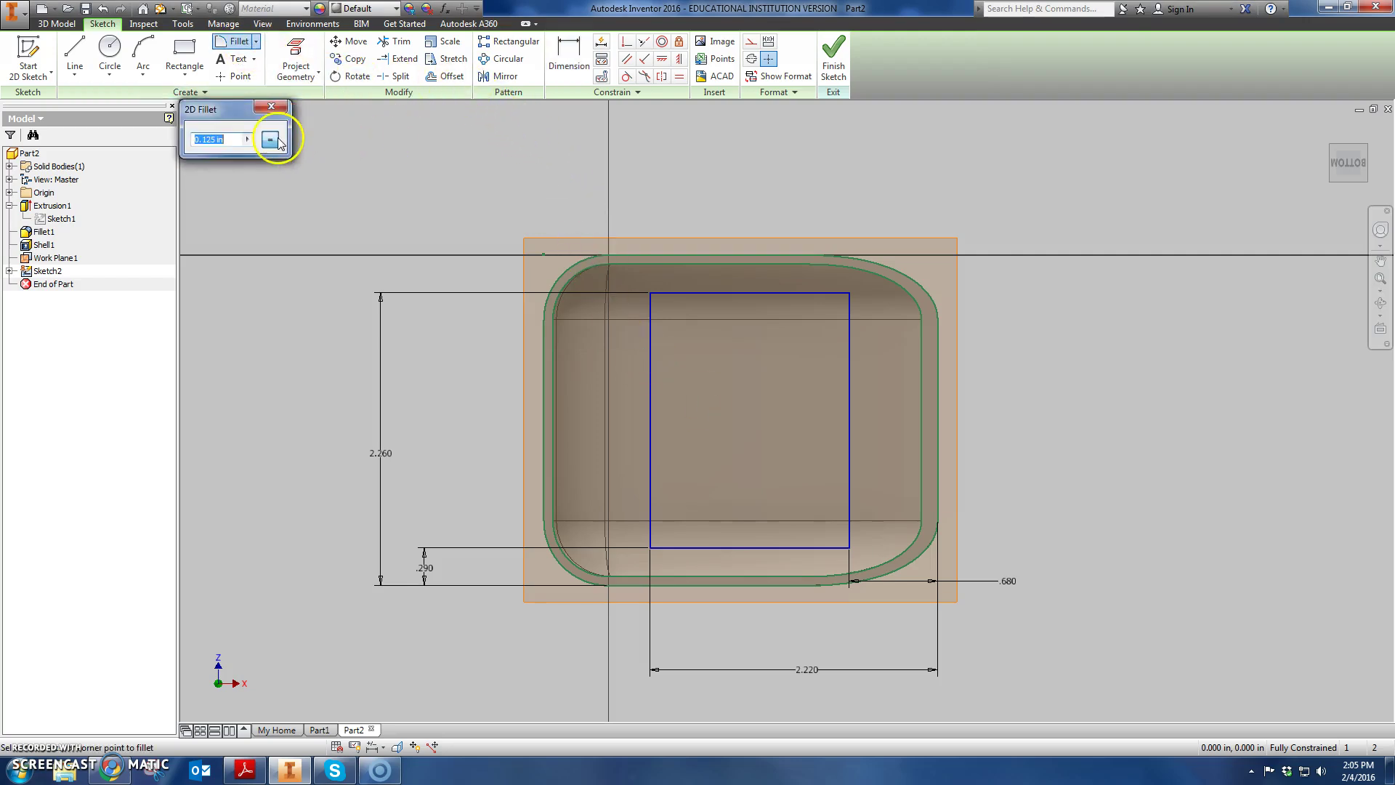
text(.15)
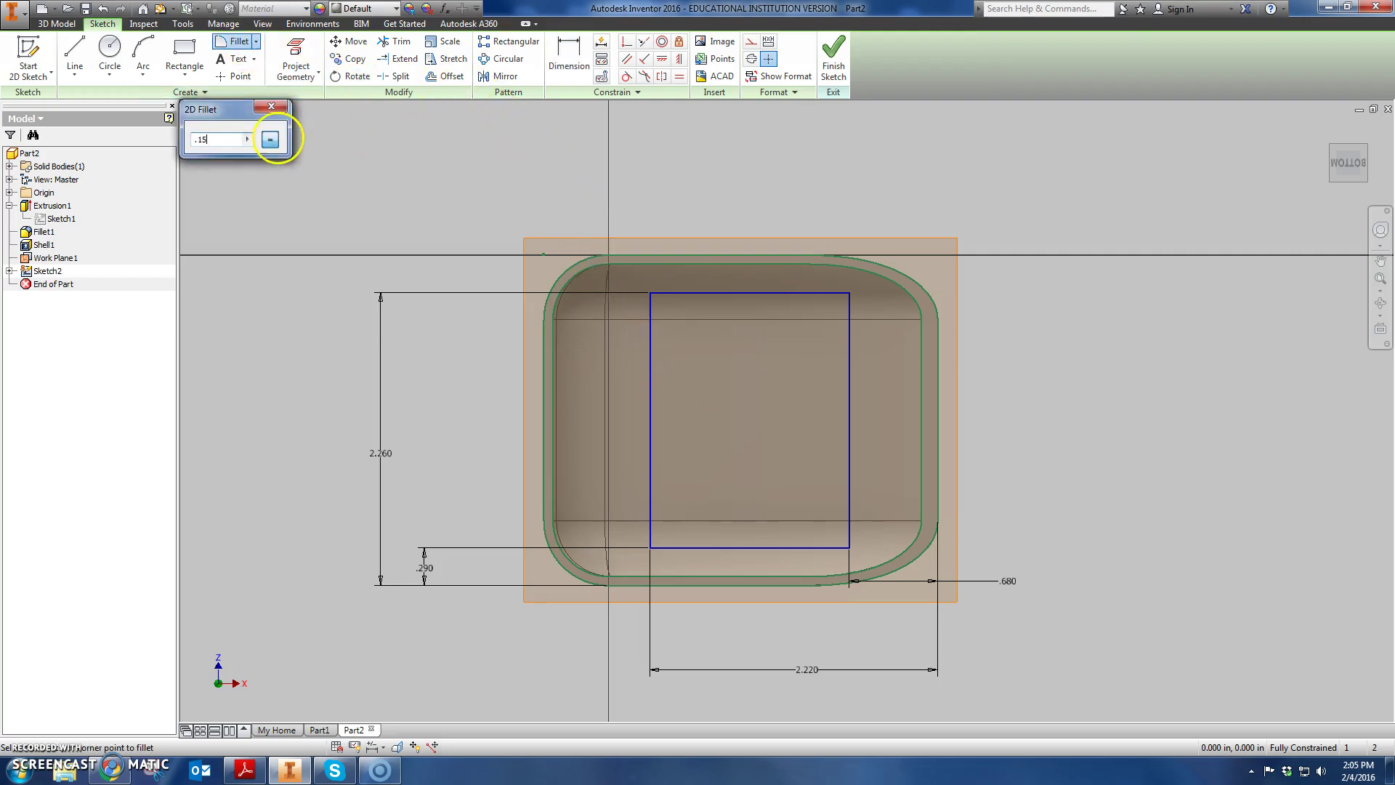
click(656, 294)
click(651, 300)
click(829, 293)
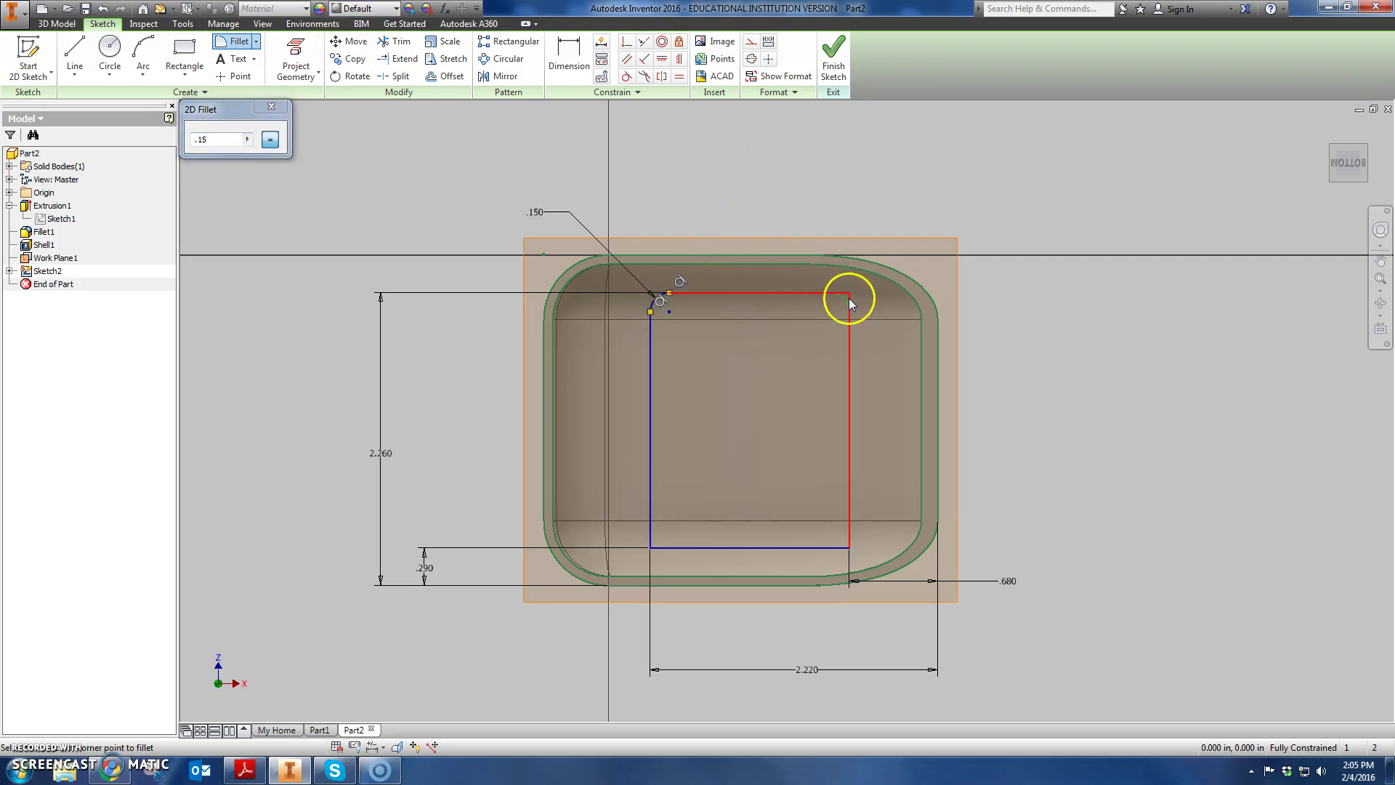
click(849, 300)
click(850, 539)
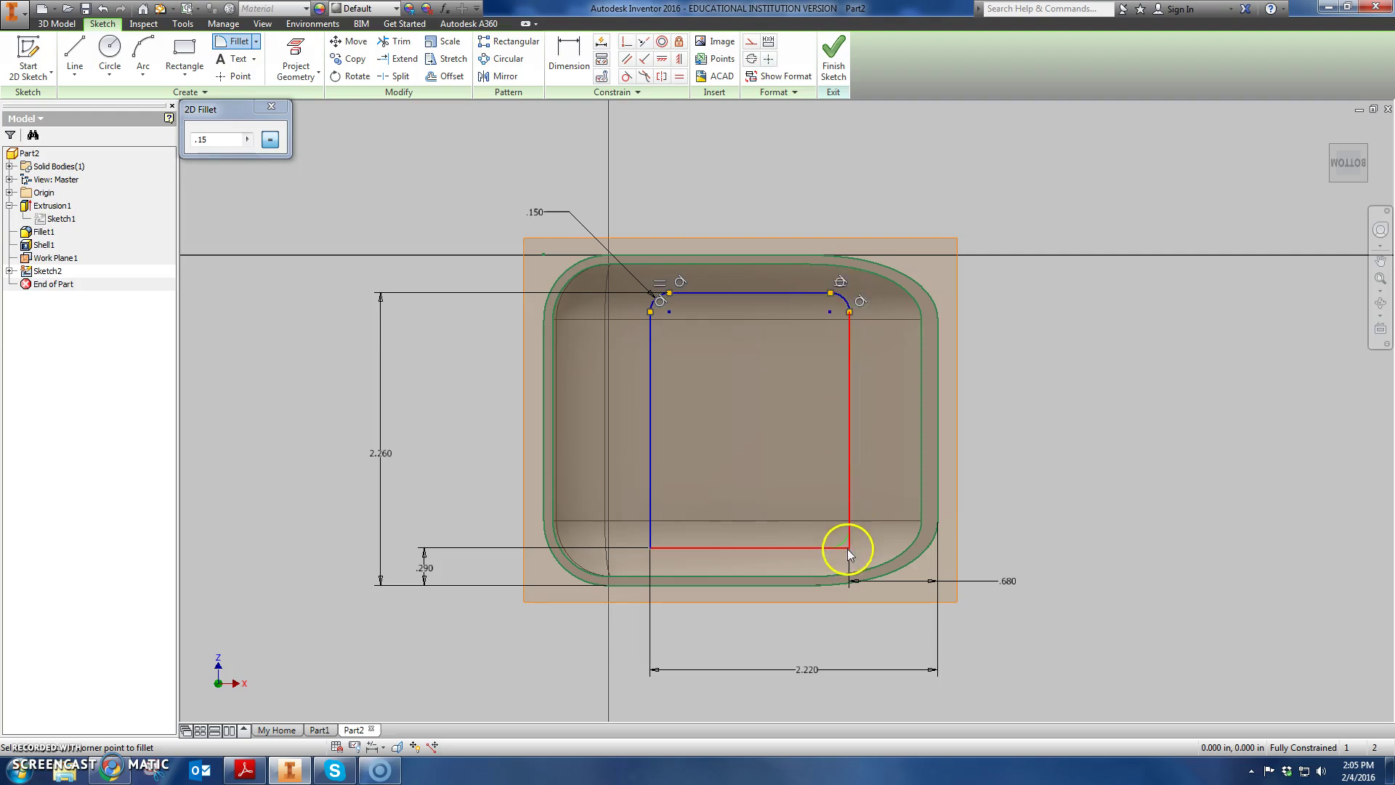
click(792, 548)
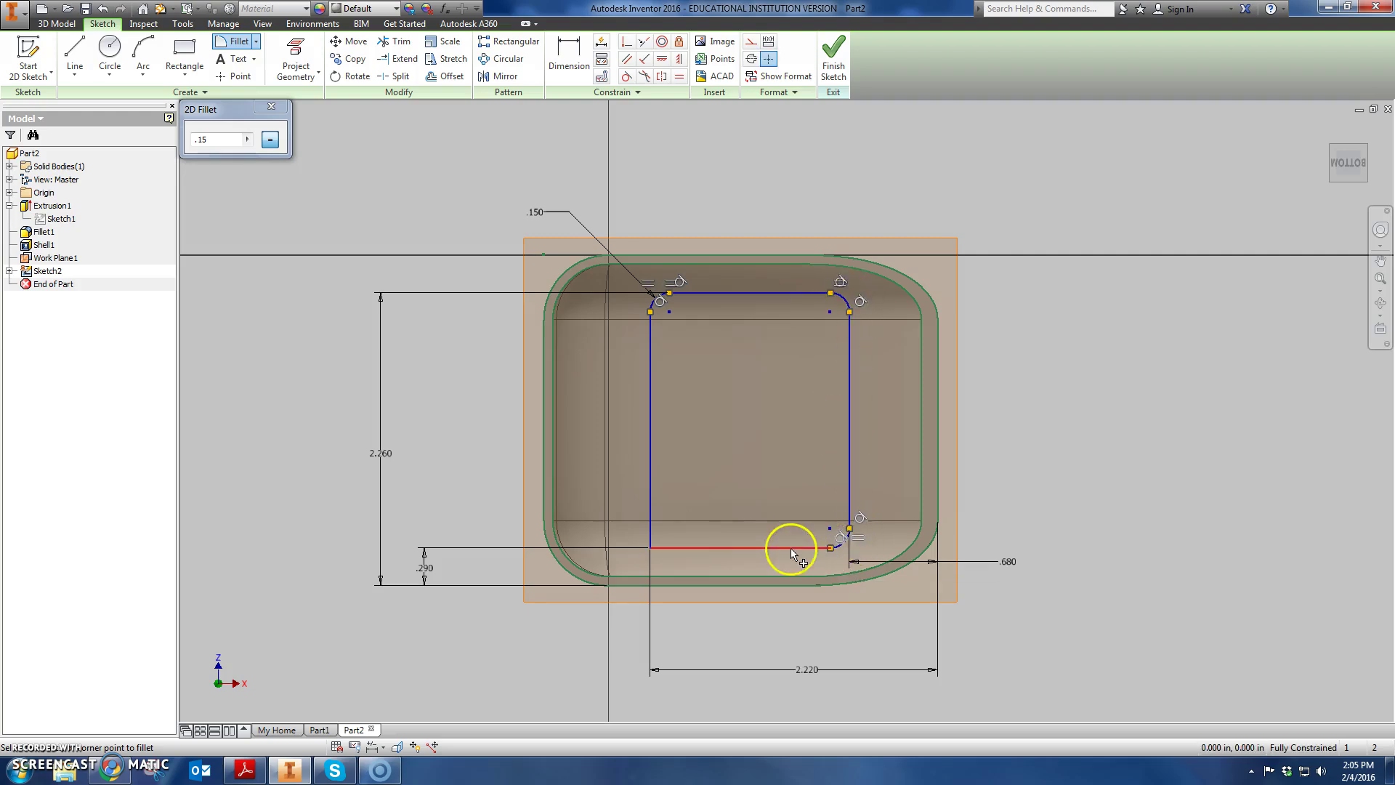
click(651, 541)
right_click(1032, 415)
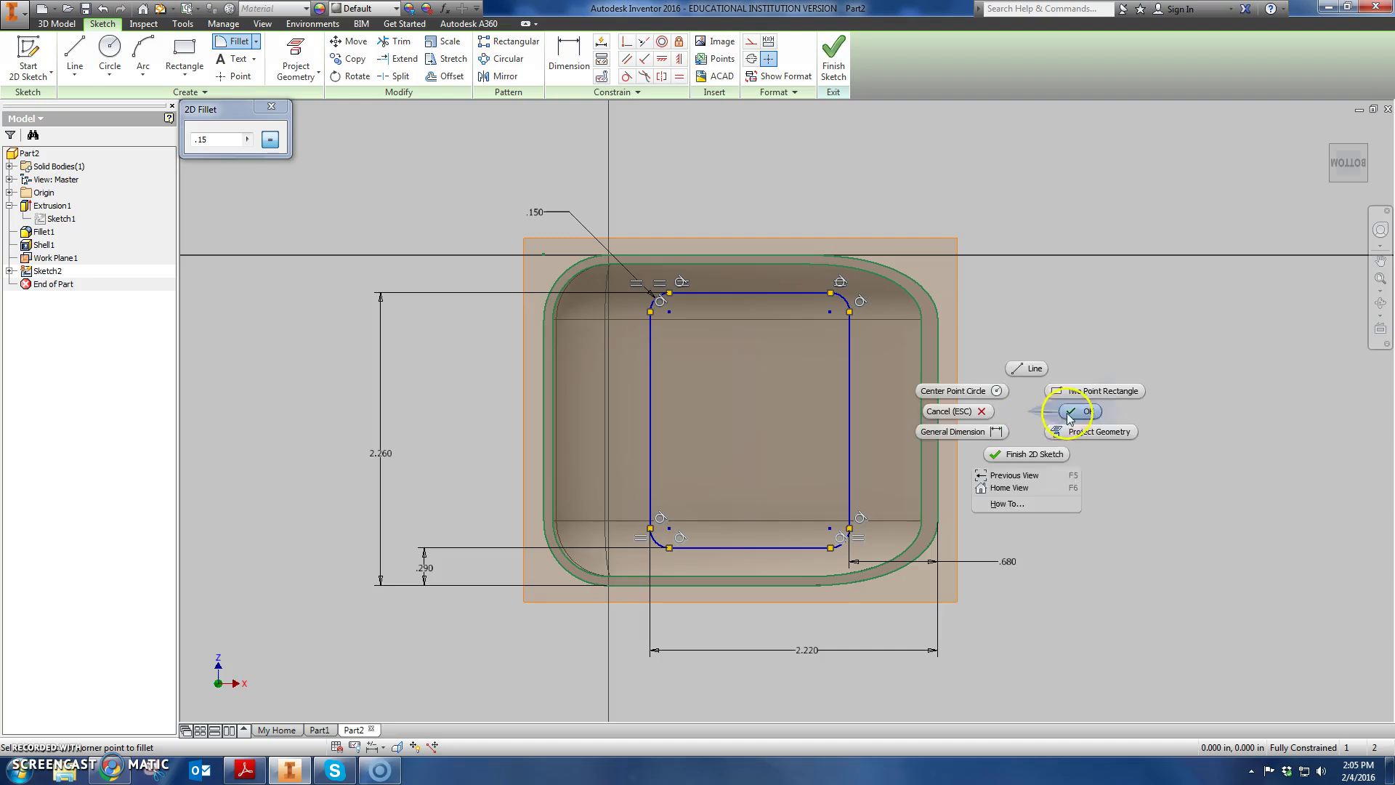
click(1068, 407)
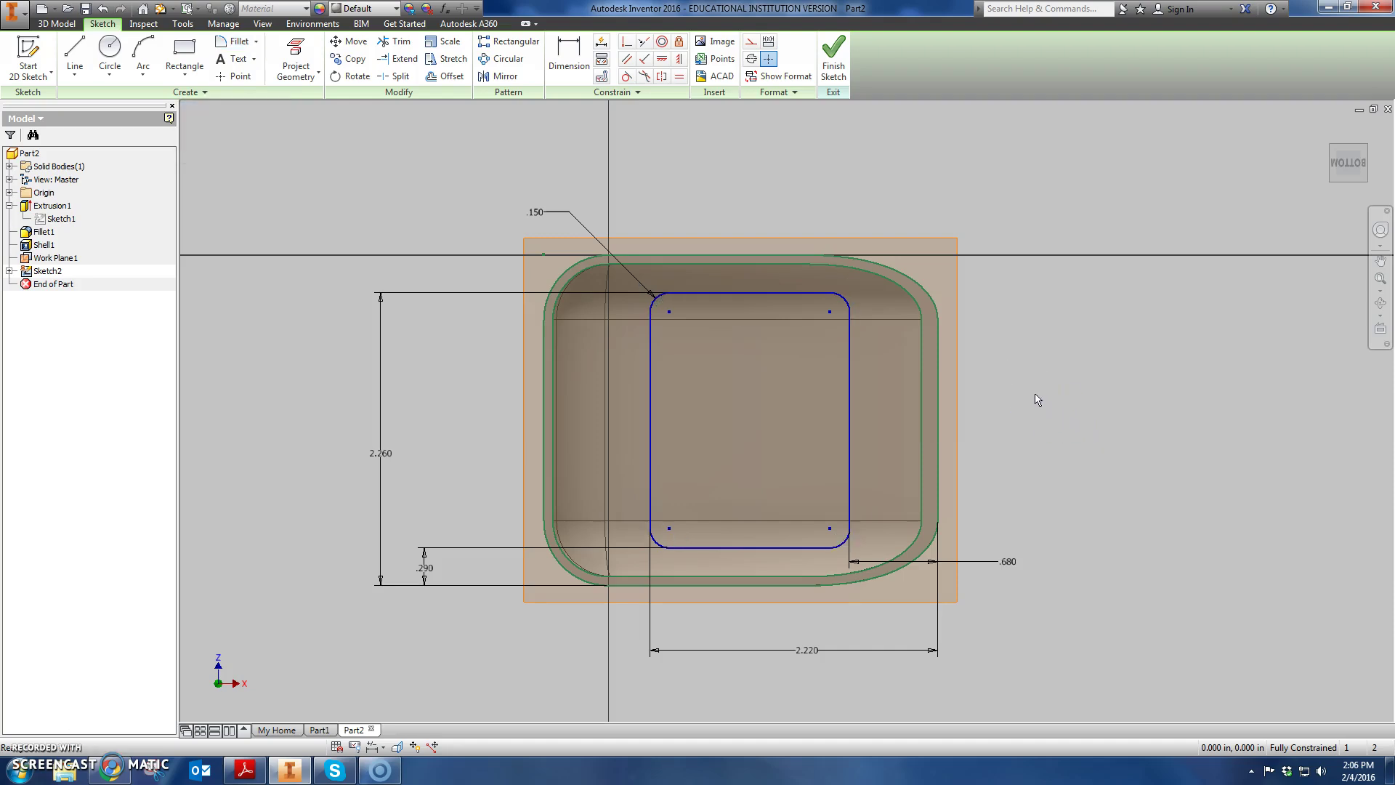
Highlight the .05 wall thickness and, zoomed to 400%, the .07 gap in Section A-A
key(alt+Tab)
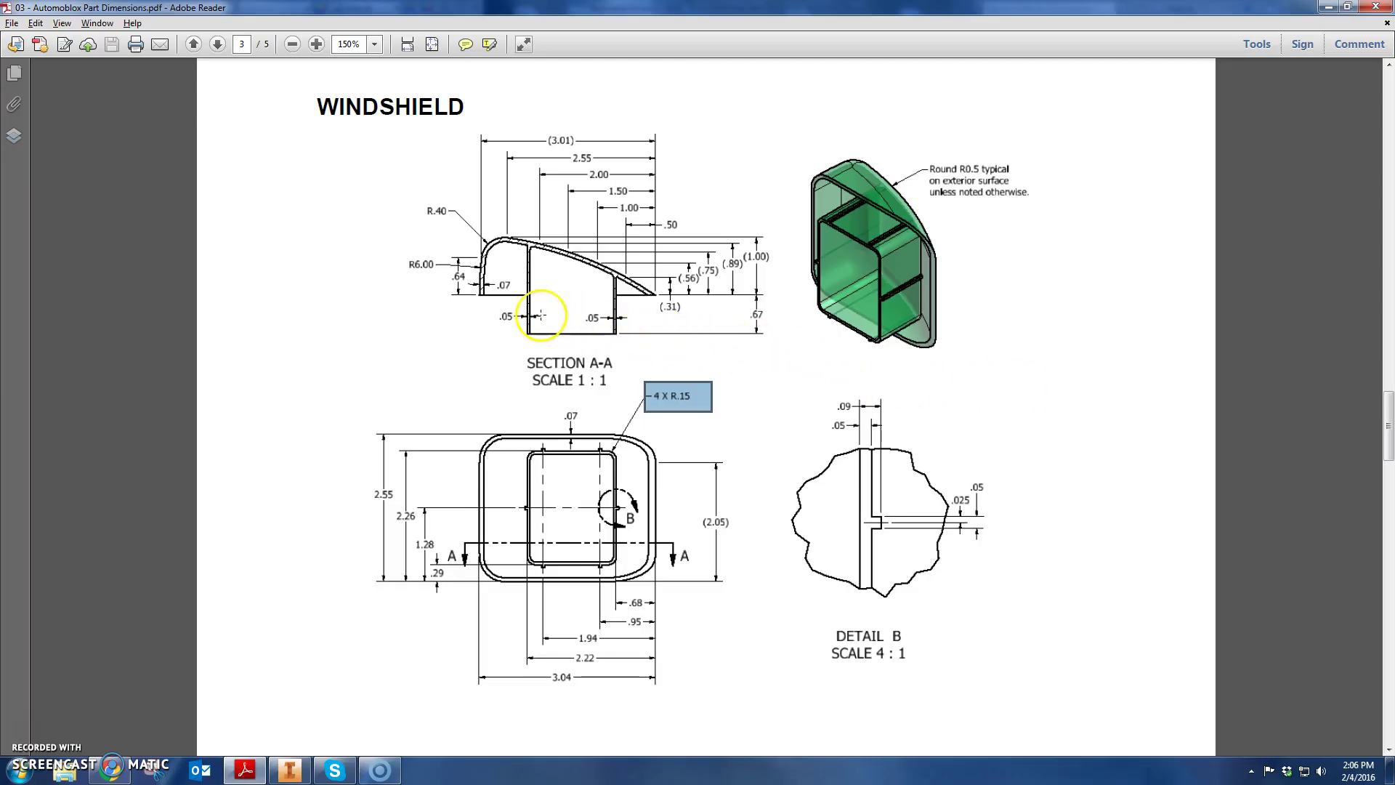
drag(497, 305, 524, 333)
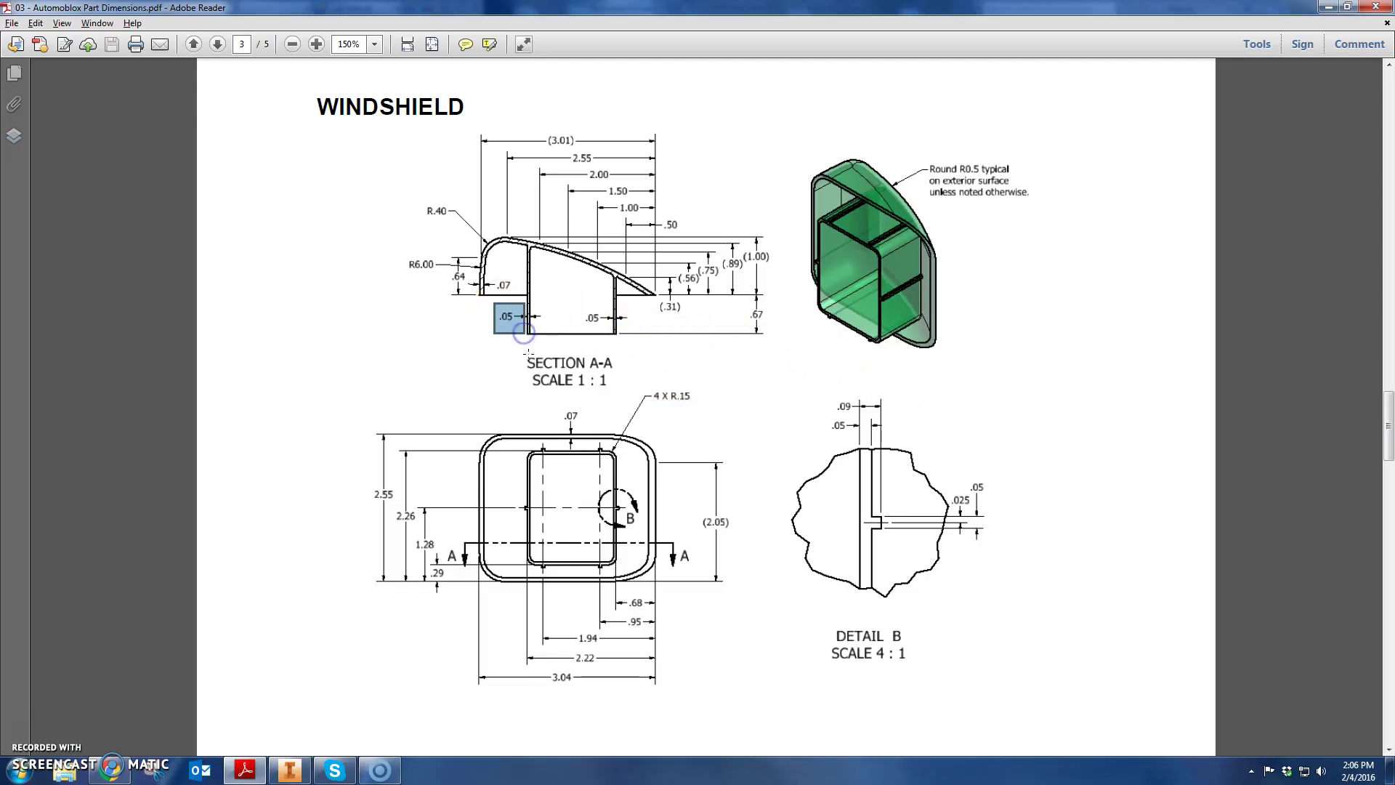
click(538, 374)
click(557, 465)
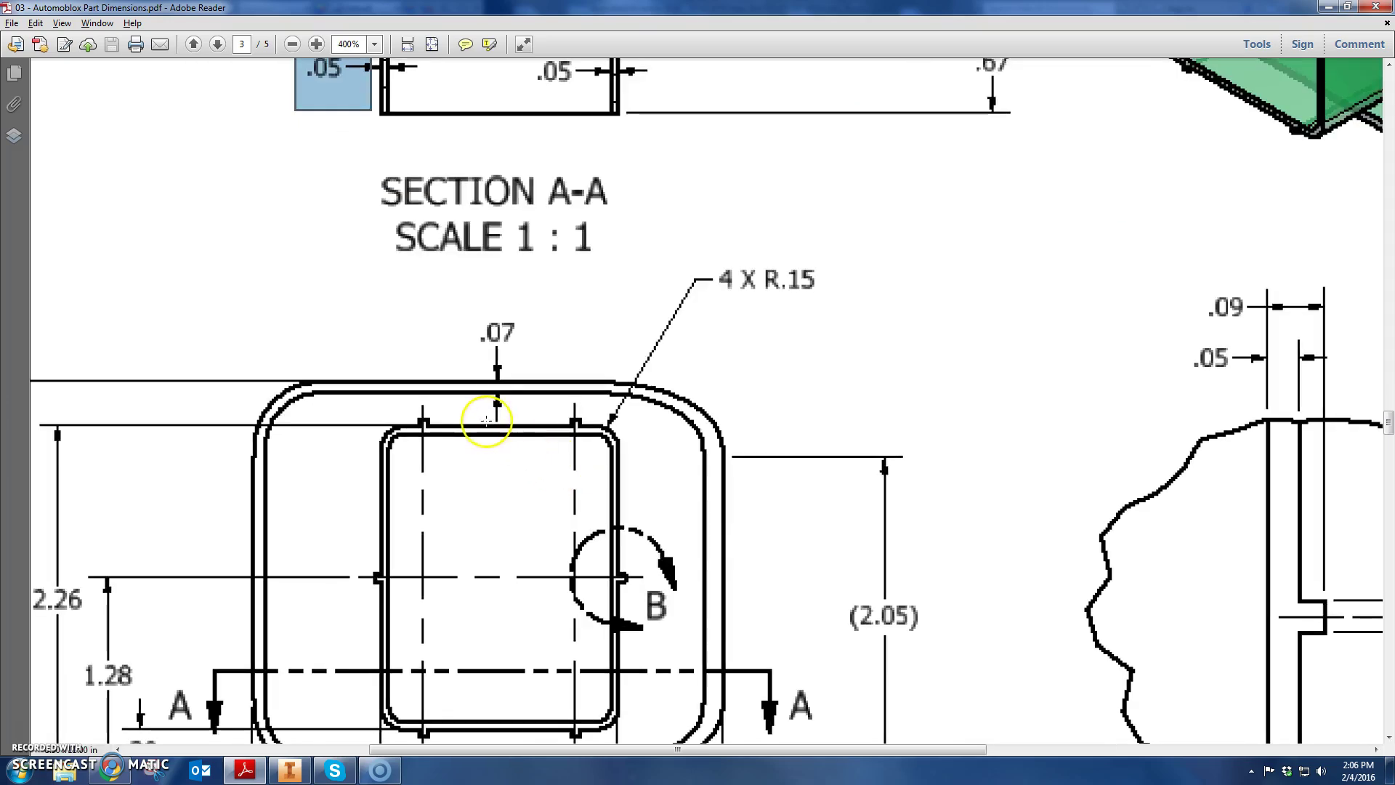
drag(467, 415, 500, 446)
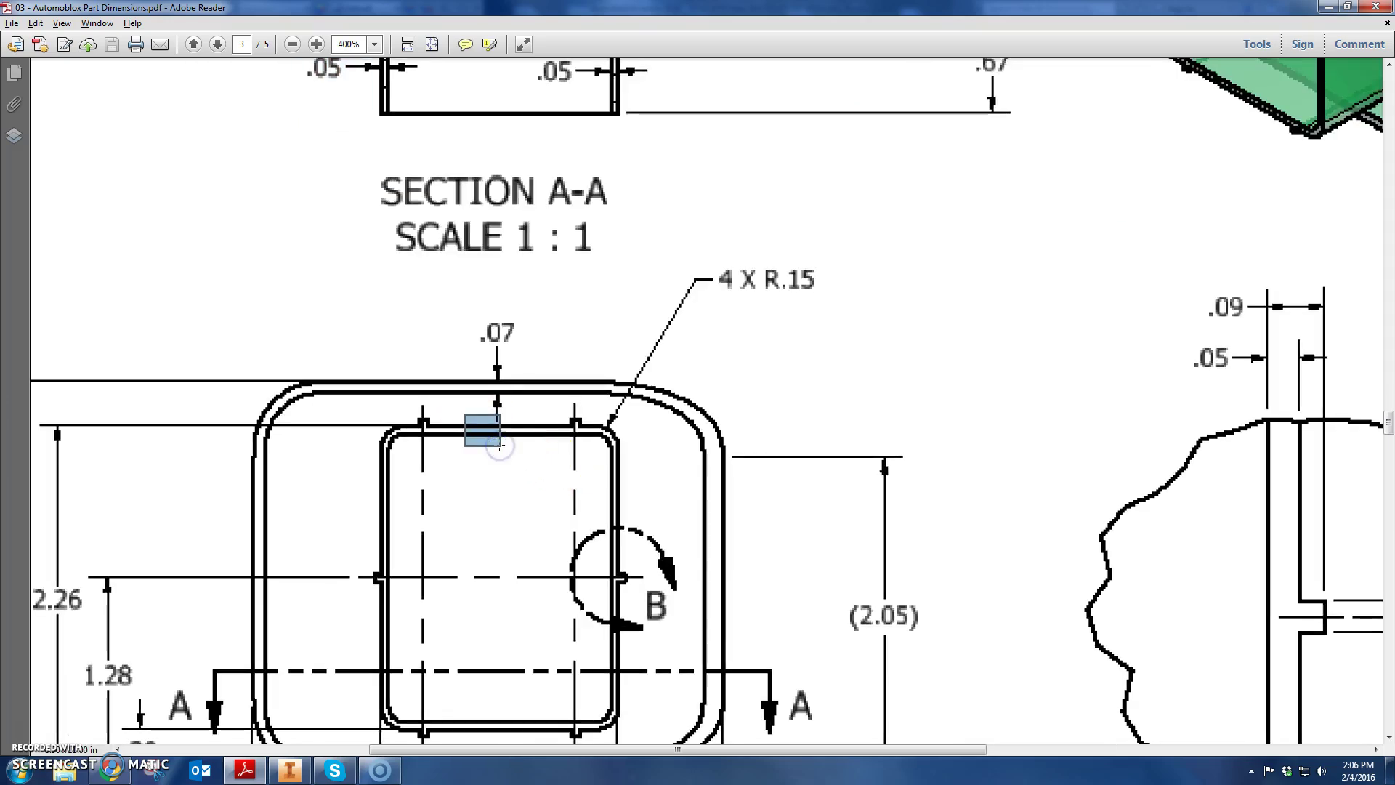
key(alt+Tab)
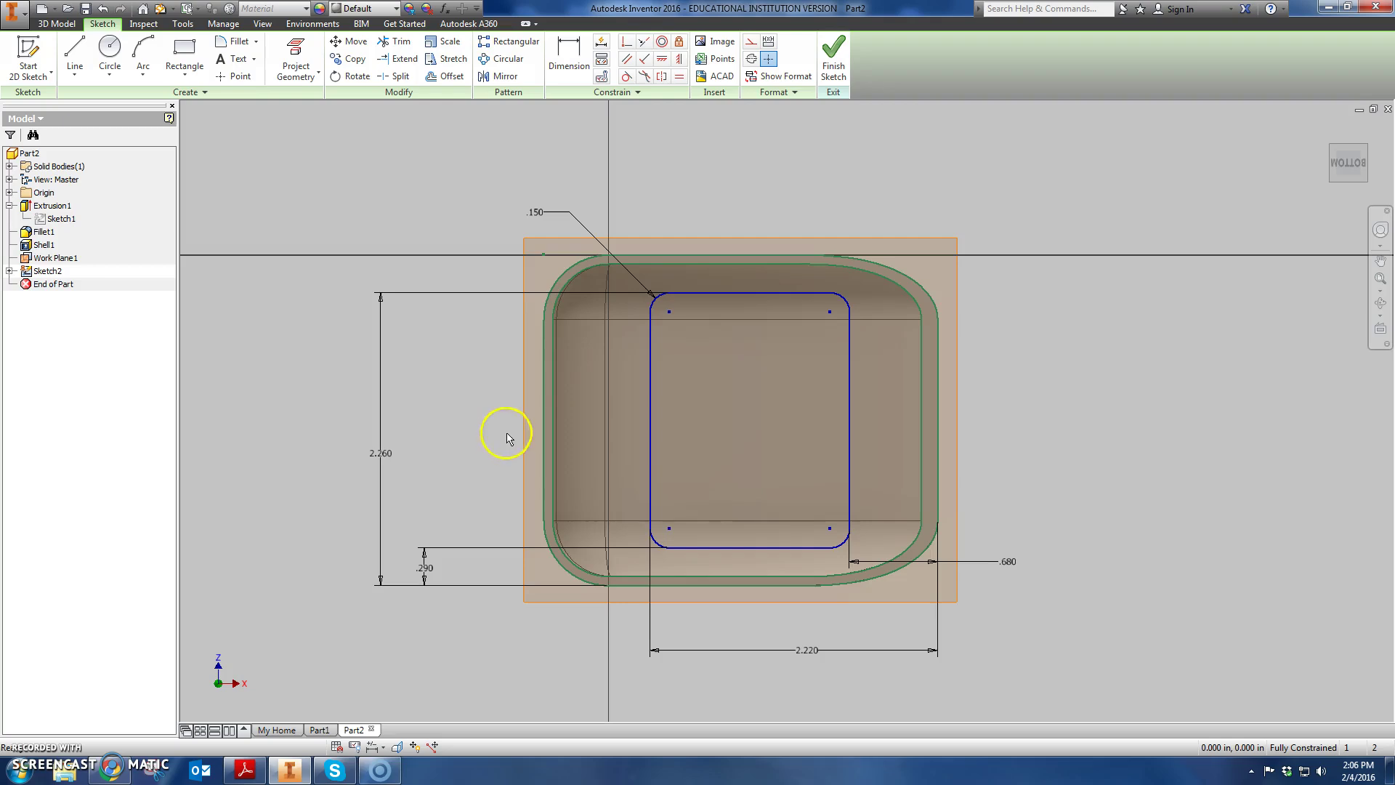
Offset the rounded rectangle loop .05 inward, then finish Sketch2
click(450, 77)
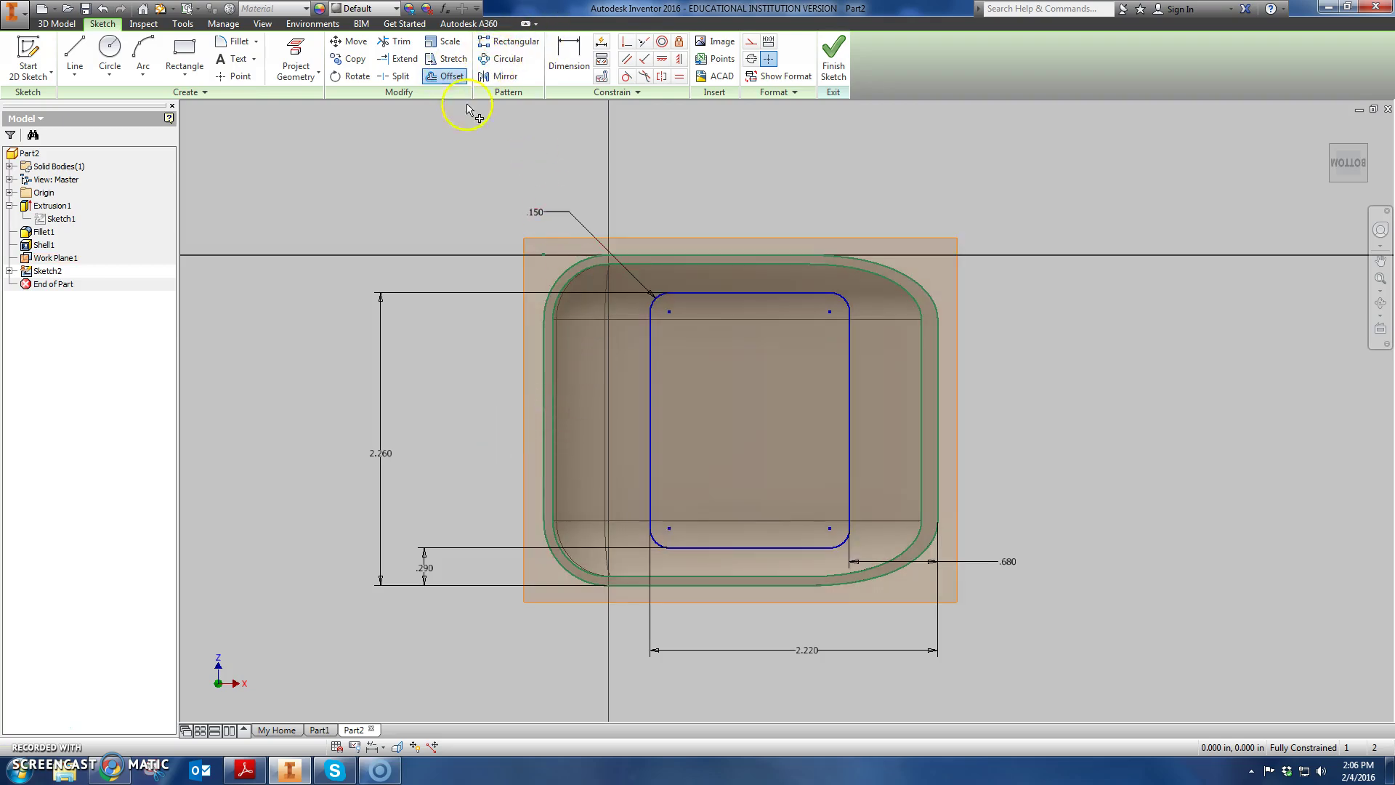
click(702, 291)
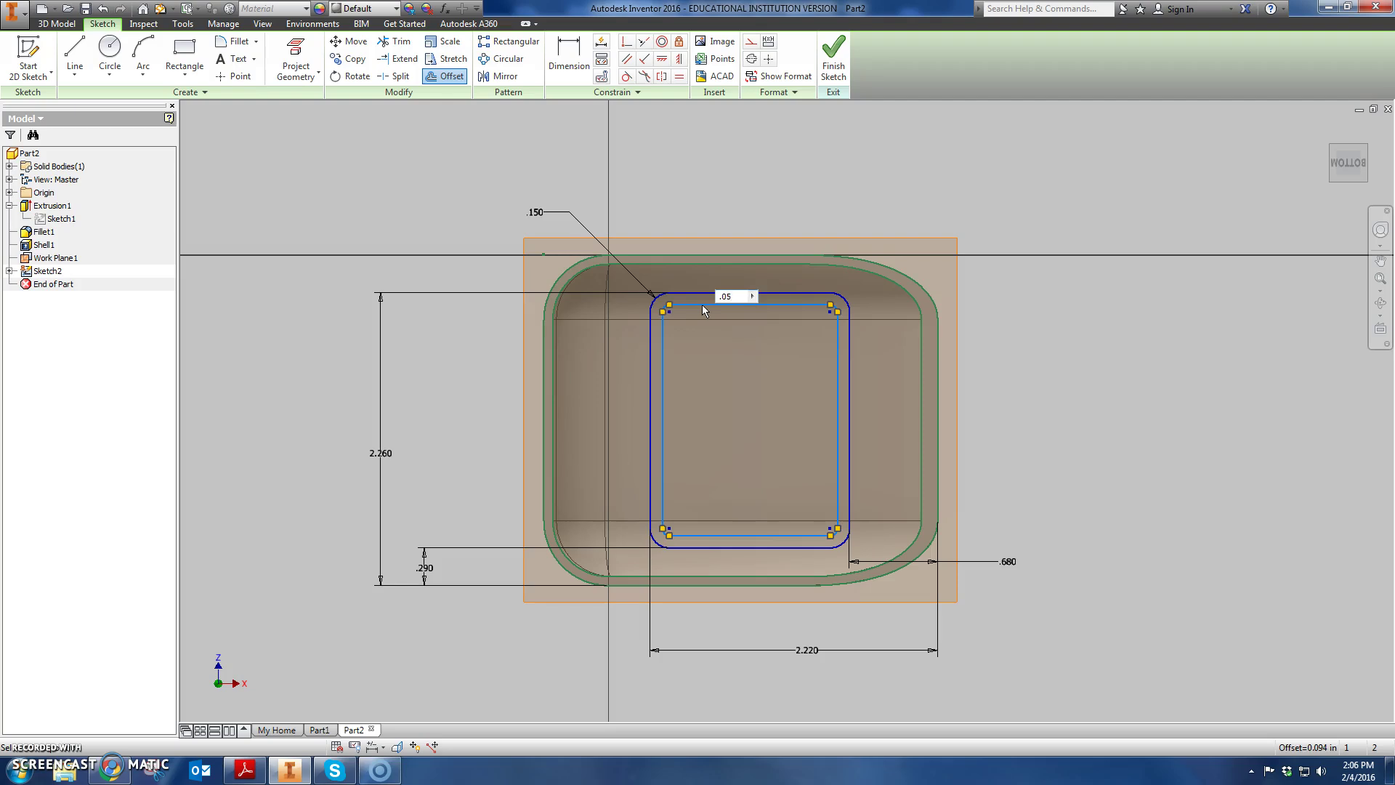
text(.05)
key(Return)
click(704, 296)
right_click(1028, 336)
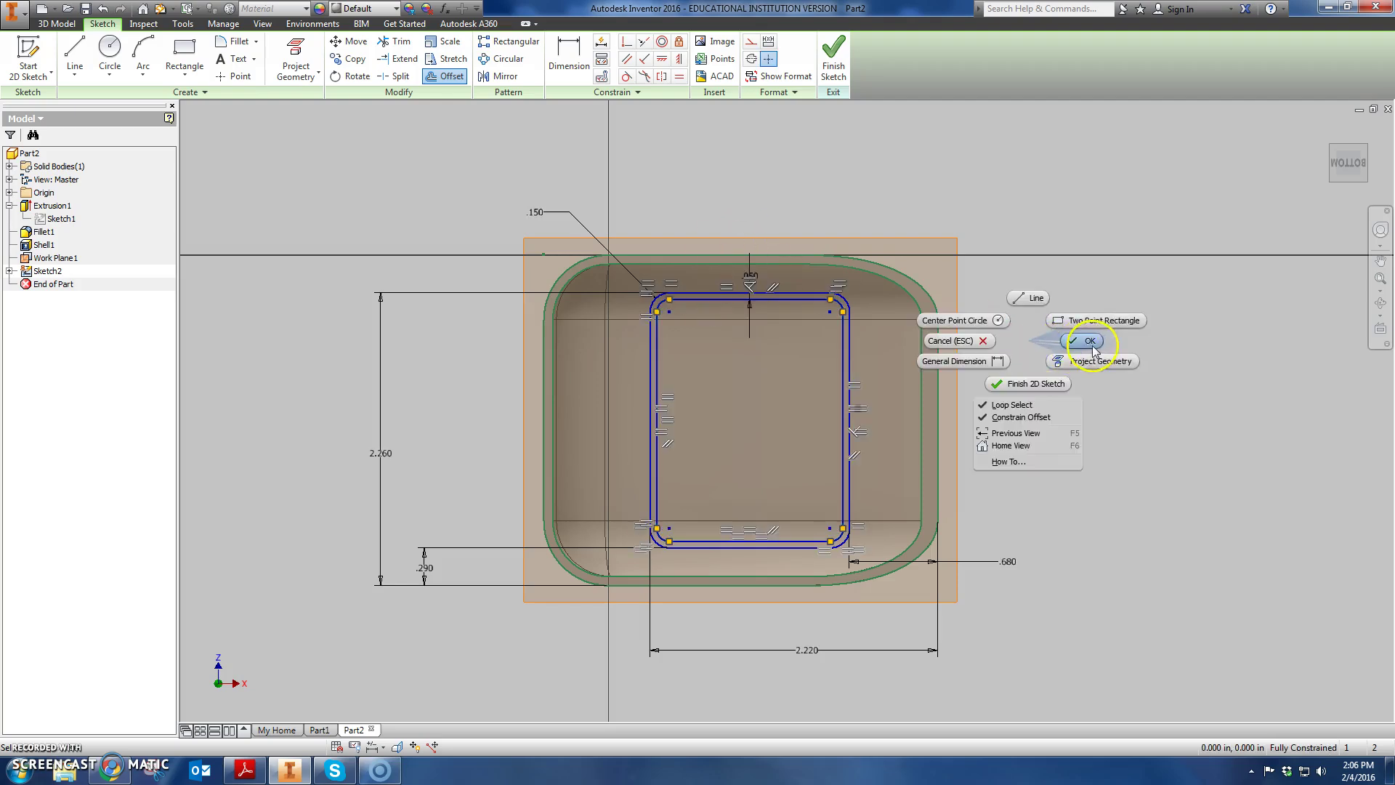
click(1090, 342)
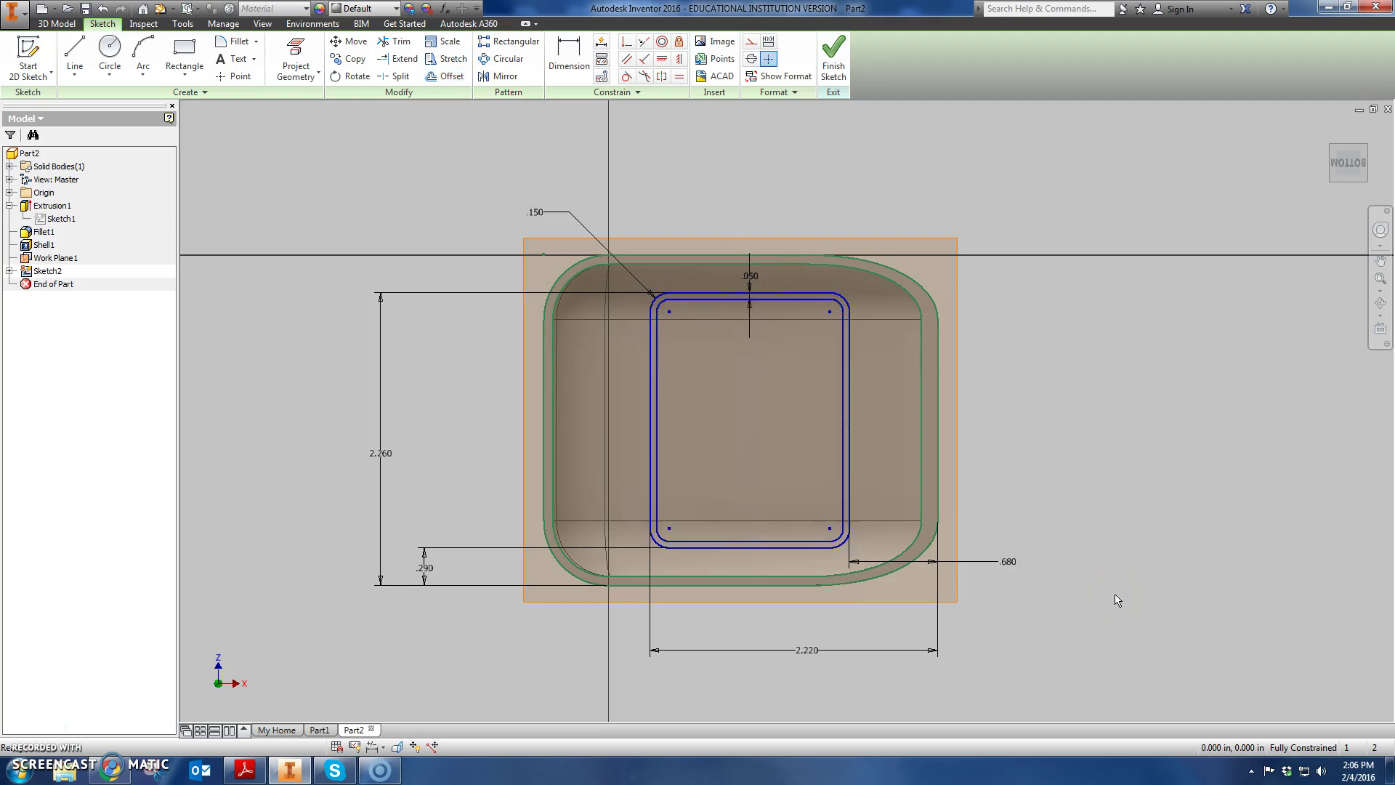
click(835, 58)
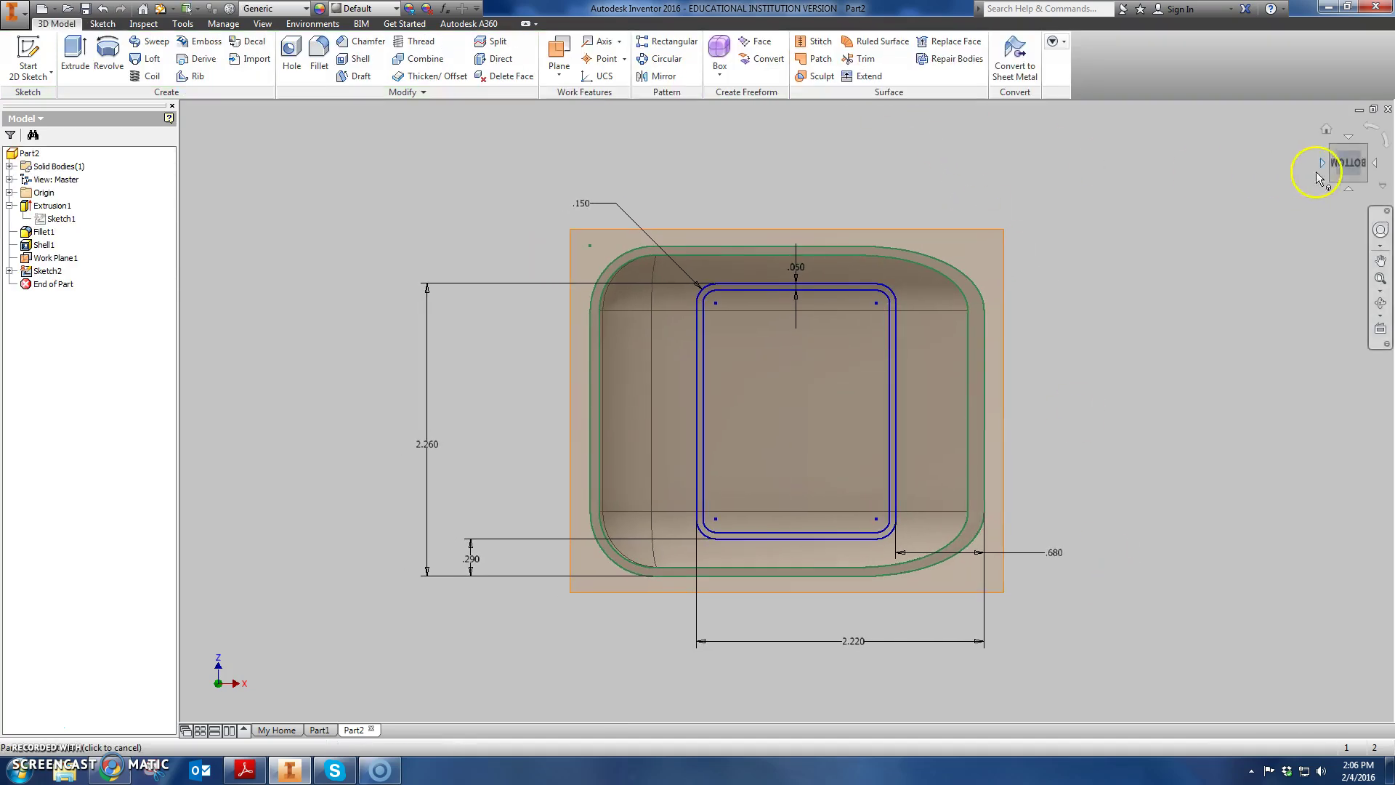
Extrude the Sketch2 profile in the reversed direction with a 1.5 distance, viewed from the front
click(1363, 151)
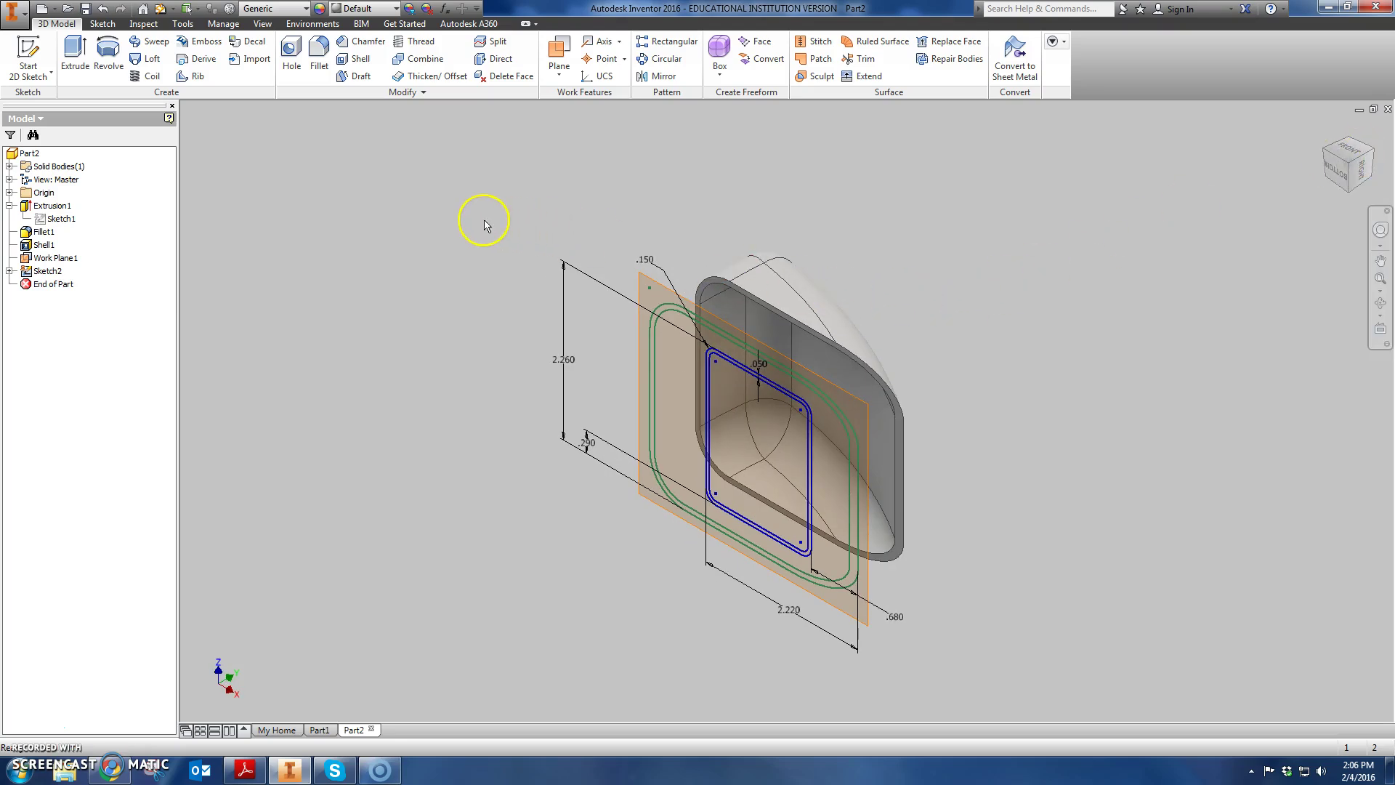
click(75, 54)
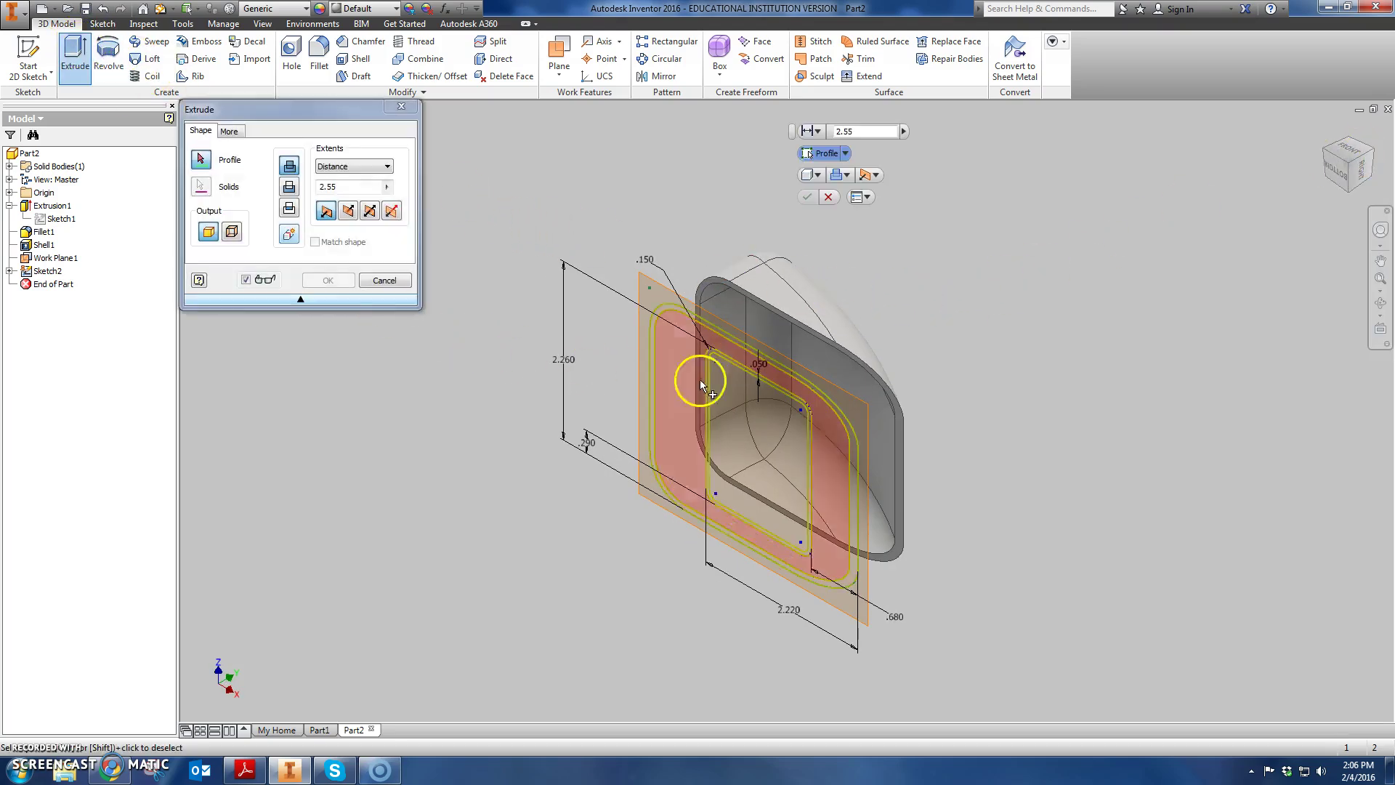
click(727, 362)
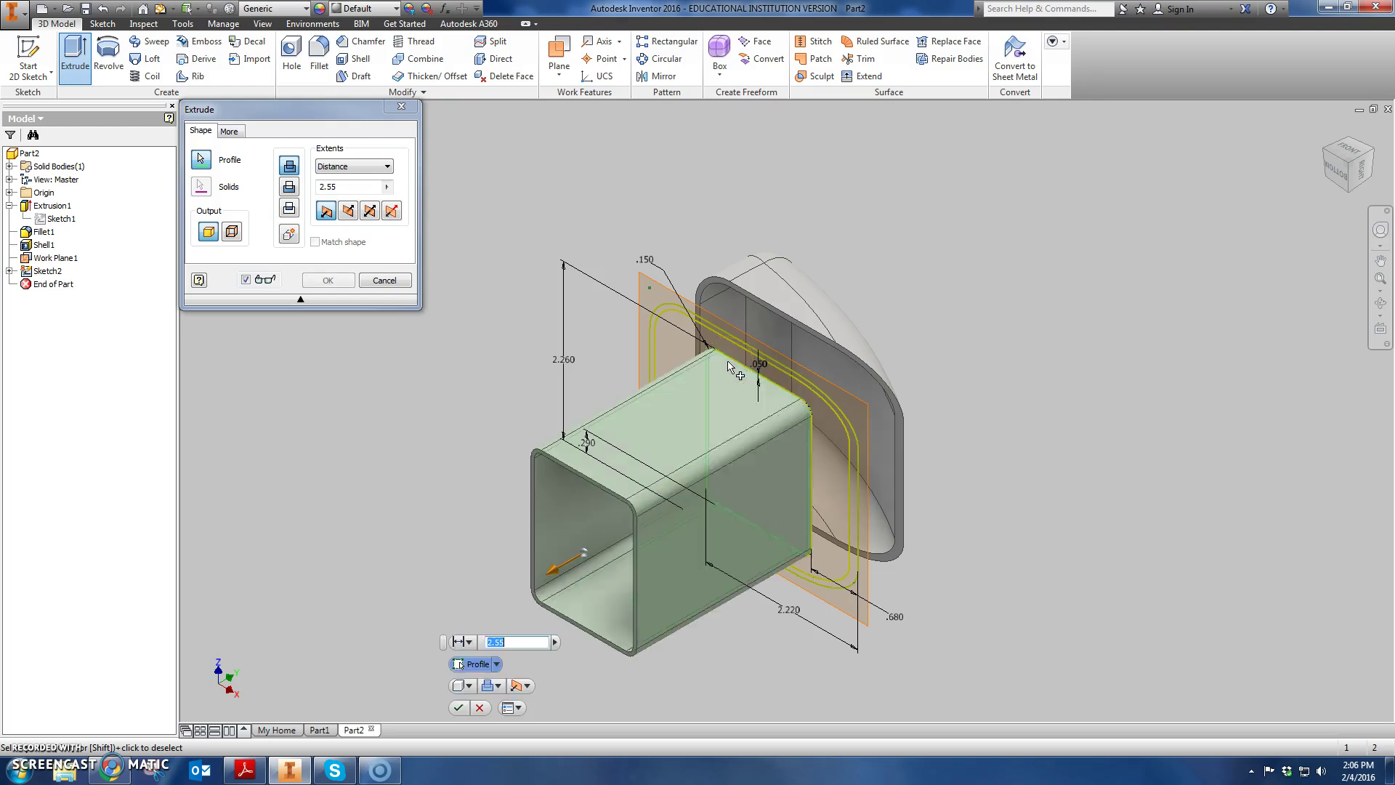
click(348, 211)
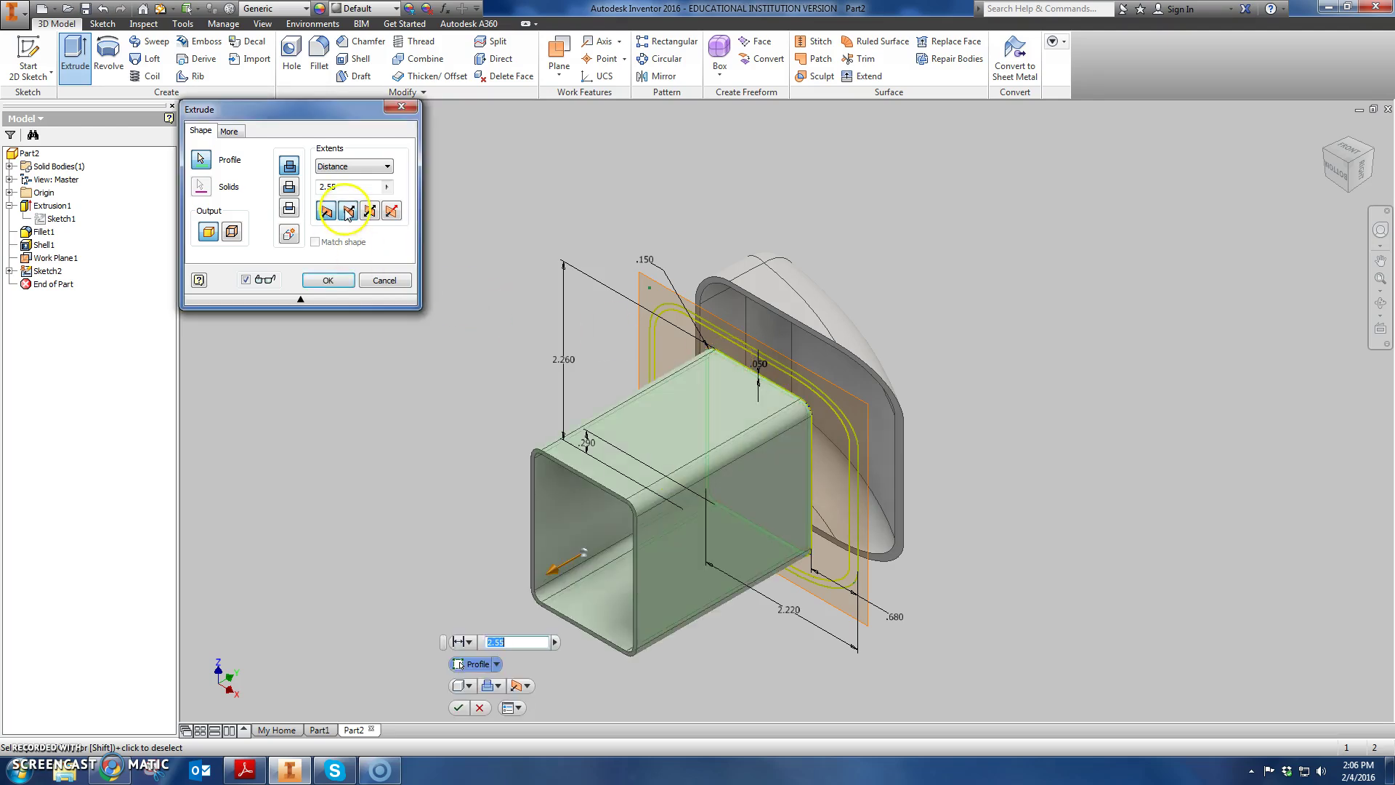
click(1343, 152)
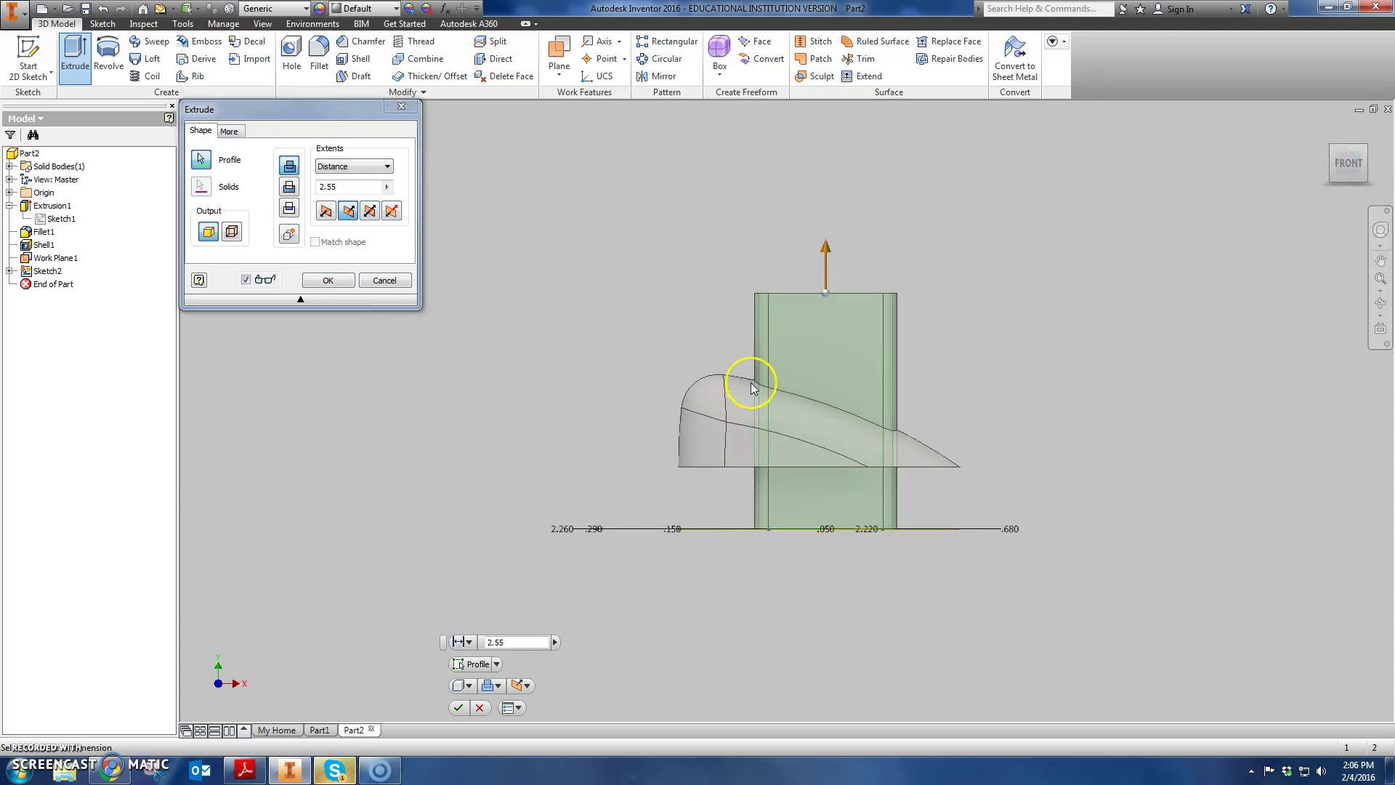
click(288, 175)
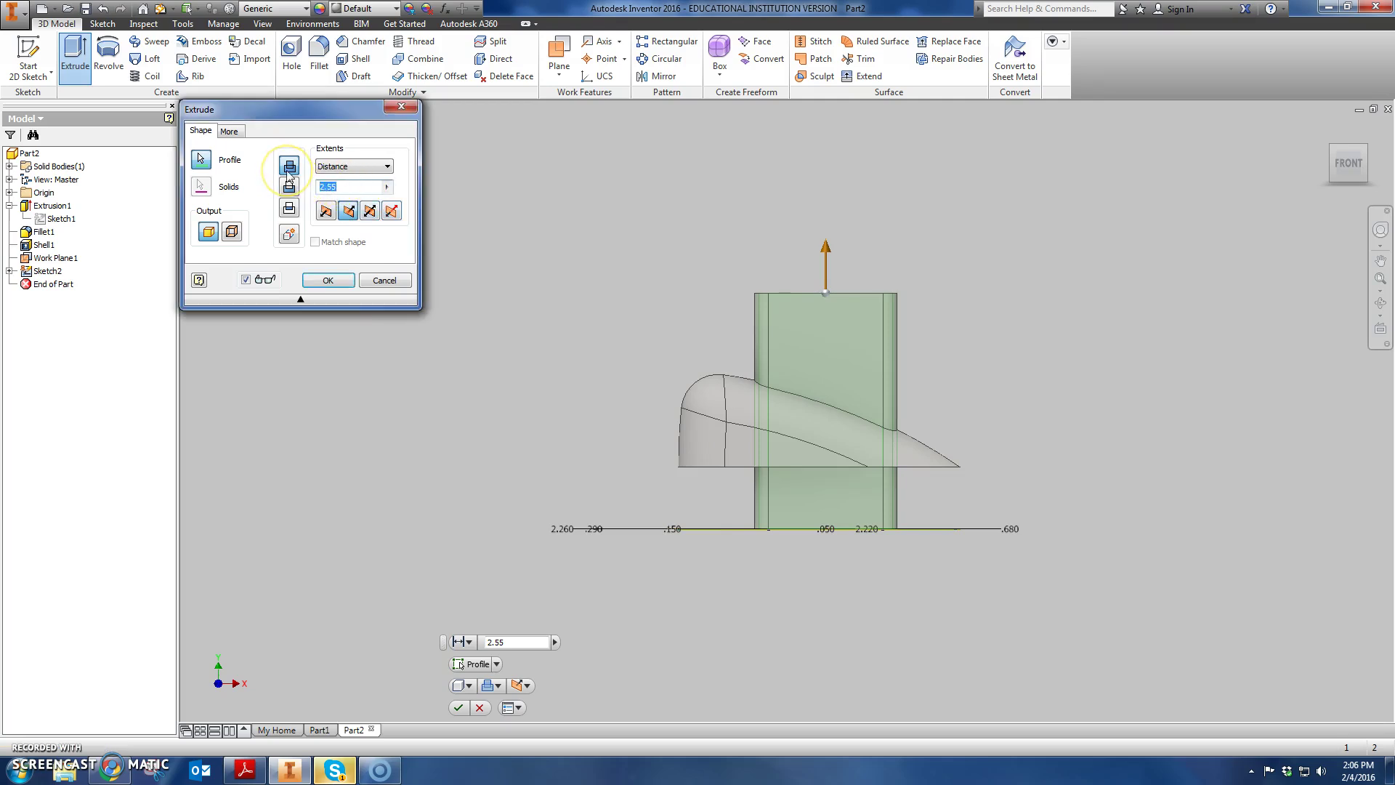
text(1)
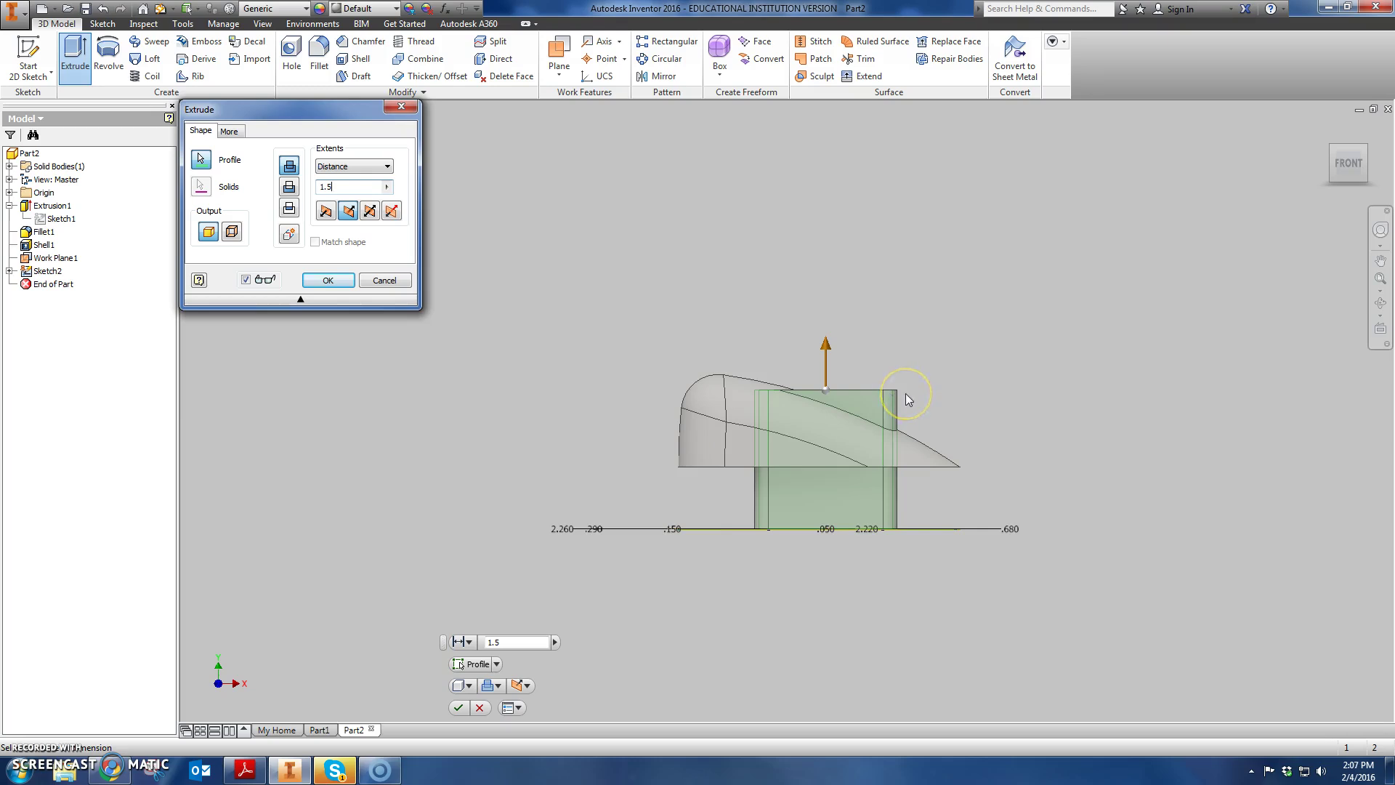
Switch the extrusion extents from Distance to To Next and confirm with OK
click(352, 169)
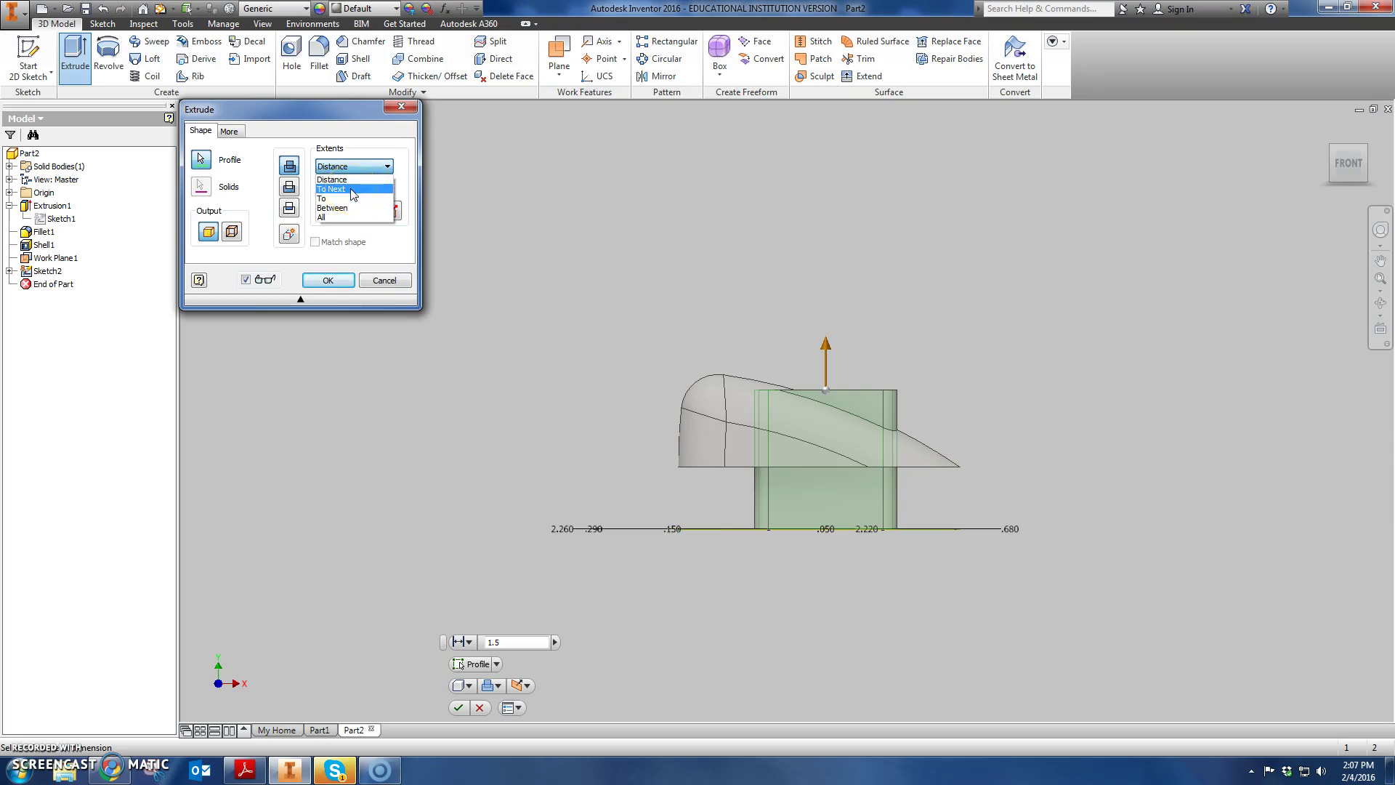
click(353, 190)
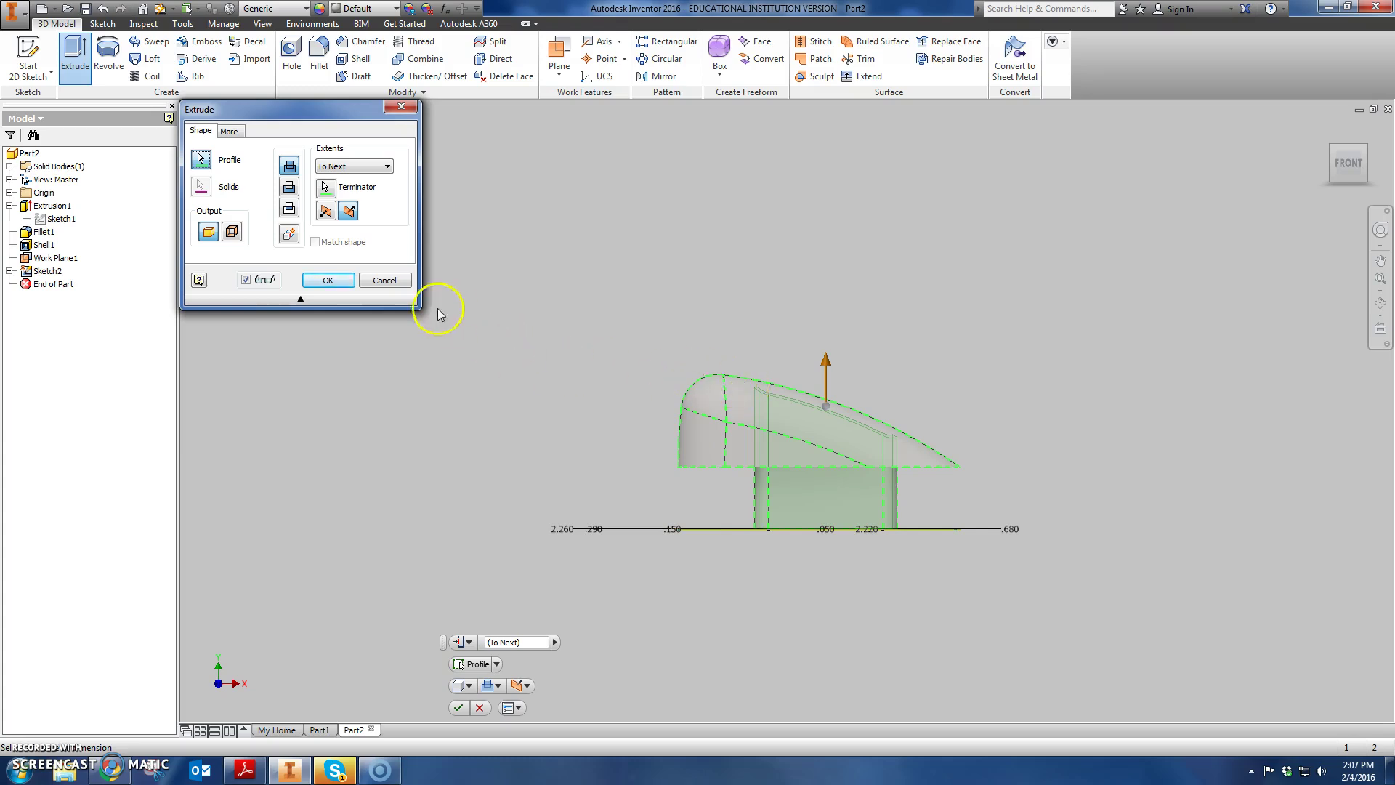
click(329, 281)
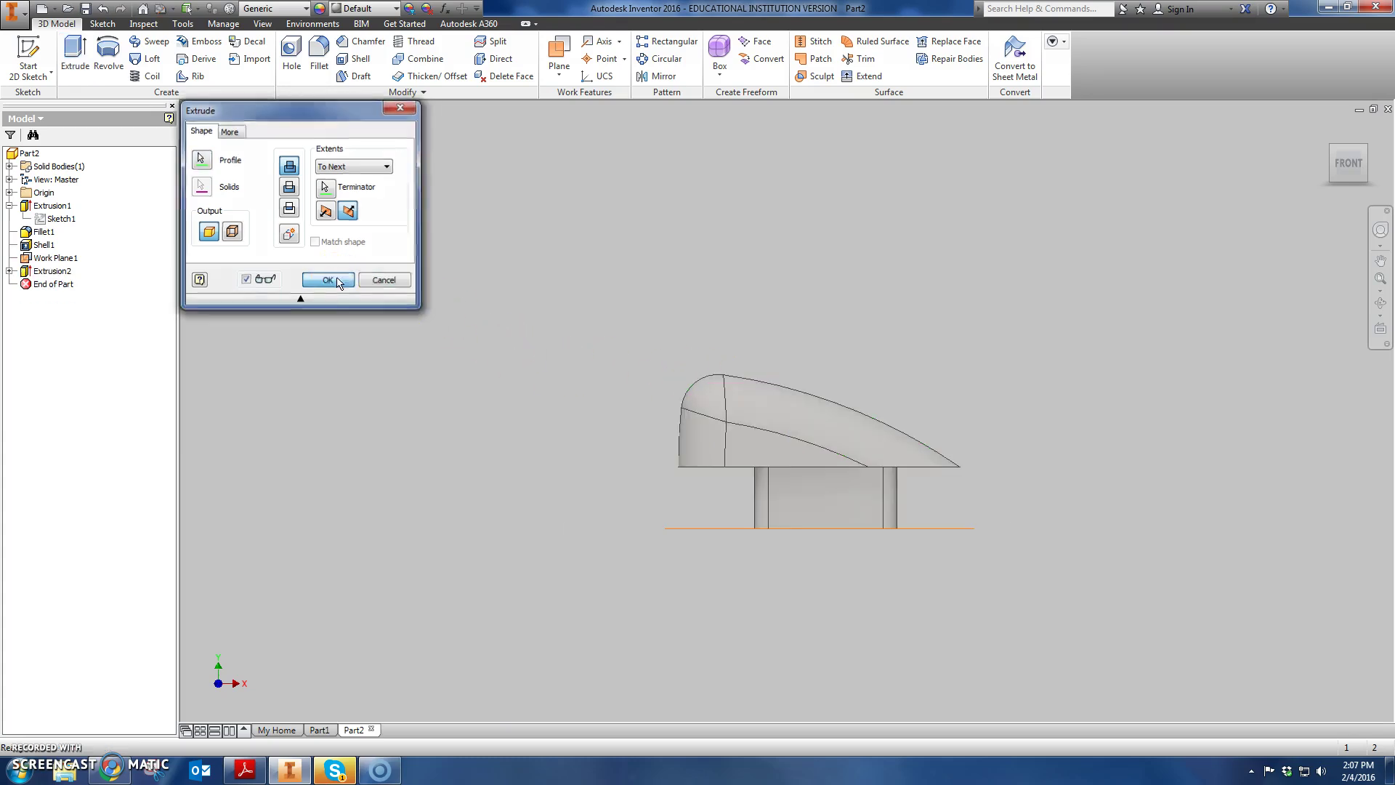
Orbit to view the tube walls from underneath, then minimize Inventor to show the drawing
click(1366, 179)
drag(1370, 184, 1327, 182)
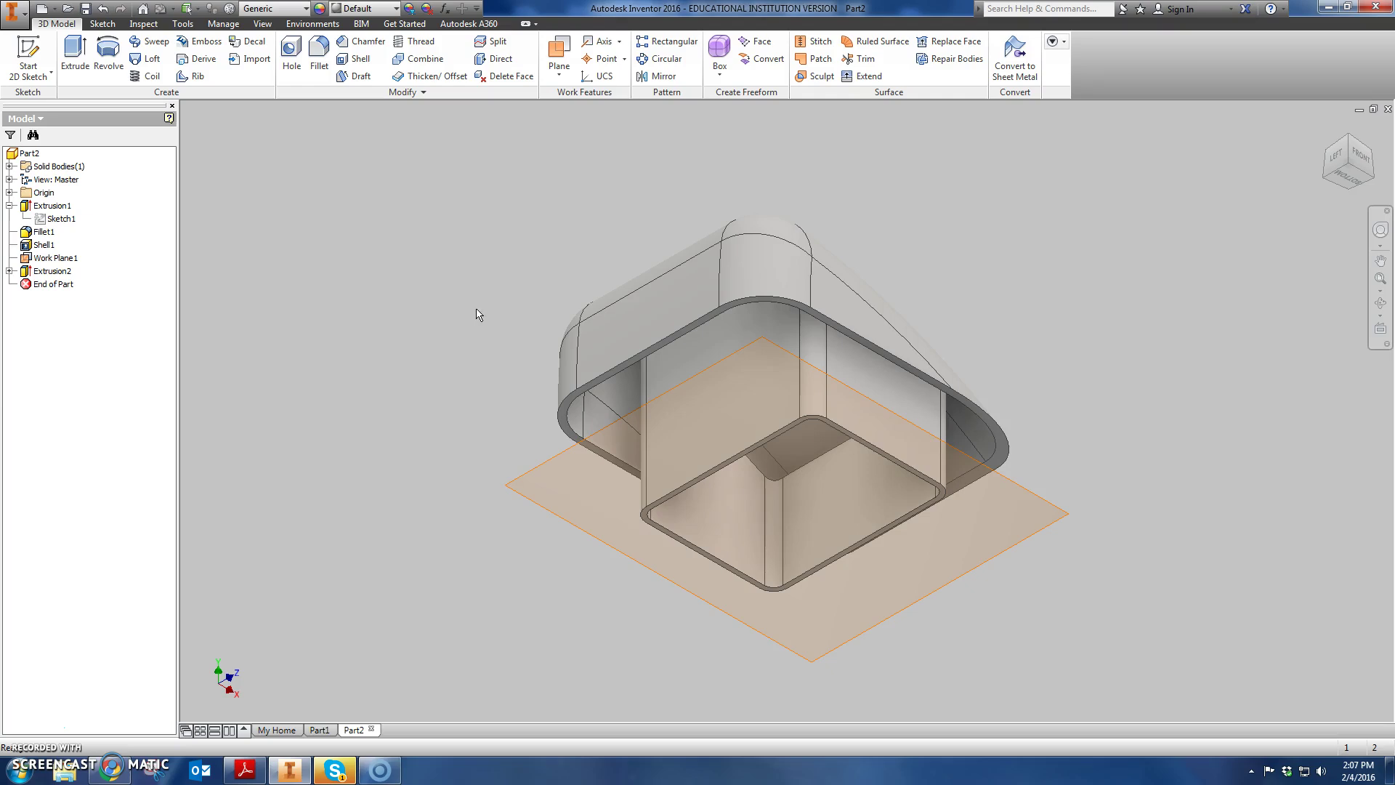
click(294, 766)
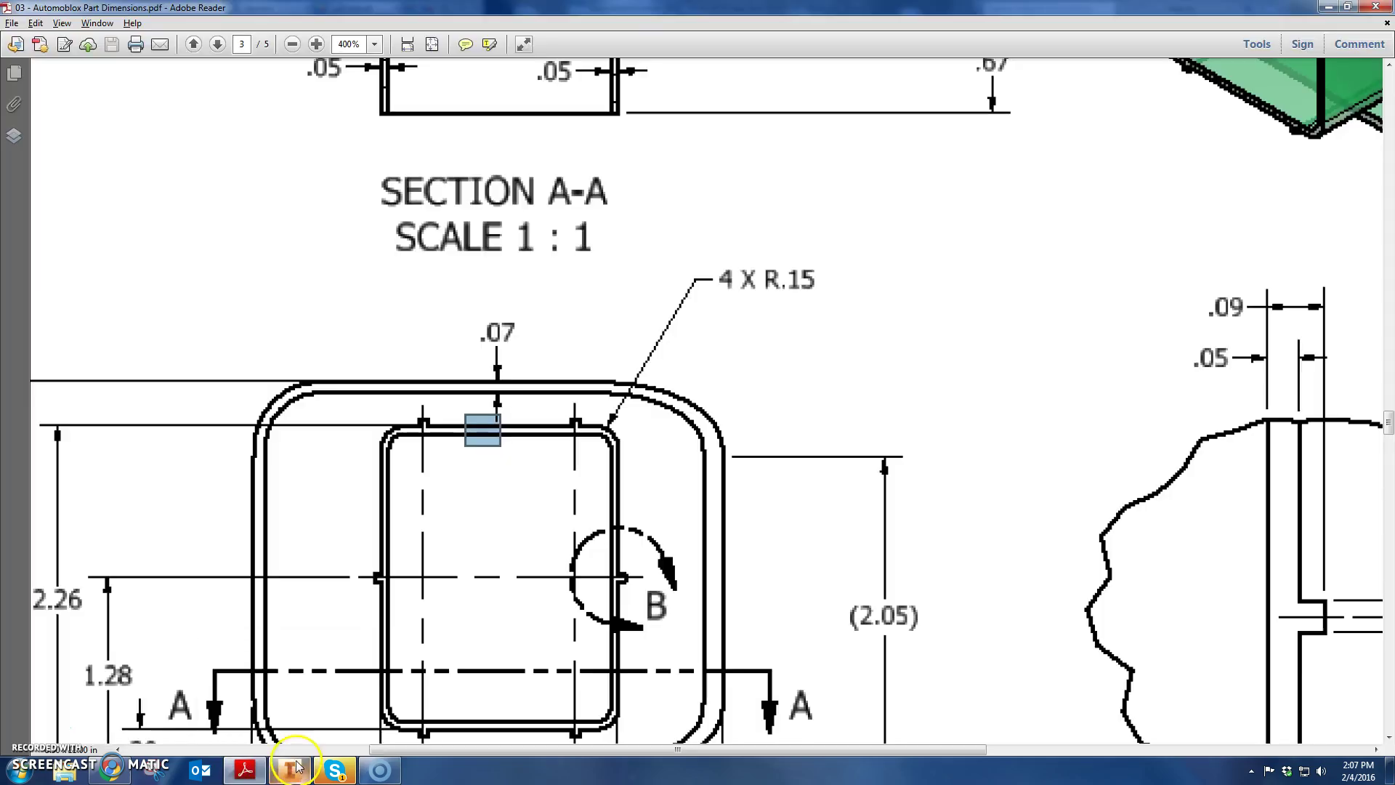
Check the section view around the Detail B callout in the PDF, then return to Inventor
click(574, 422)
click(638, 605)
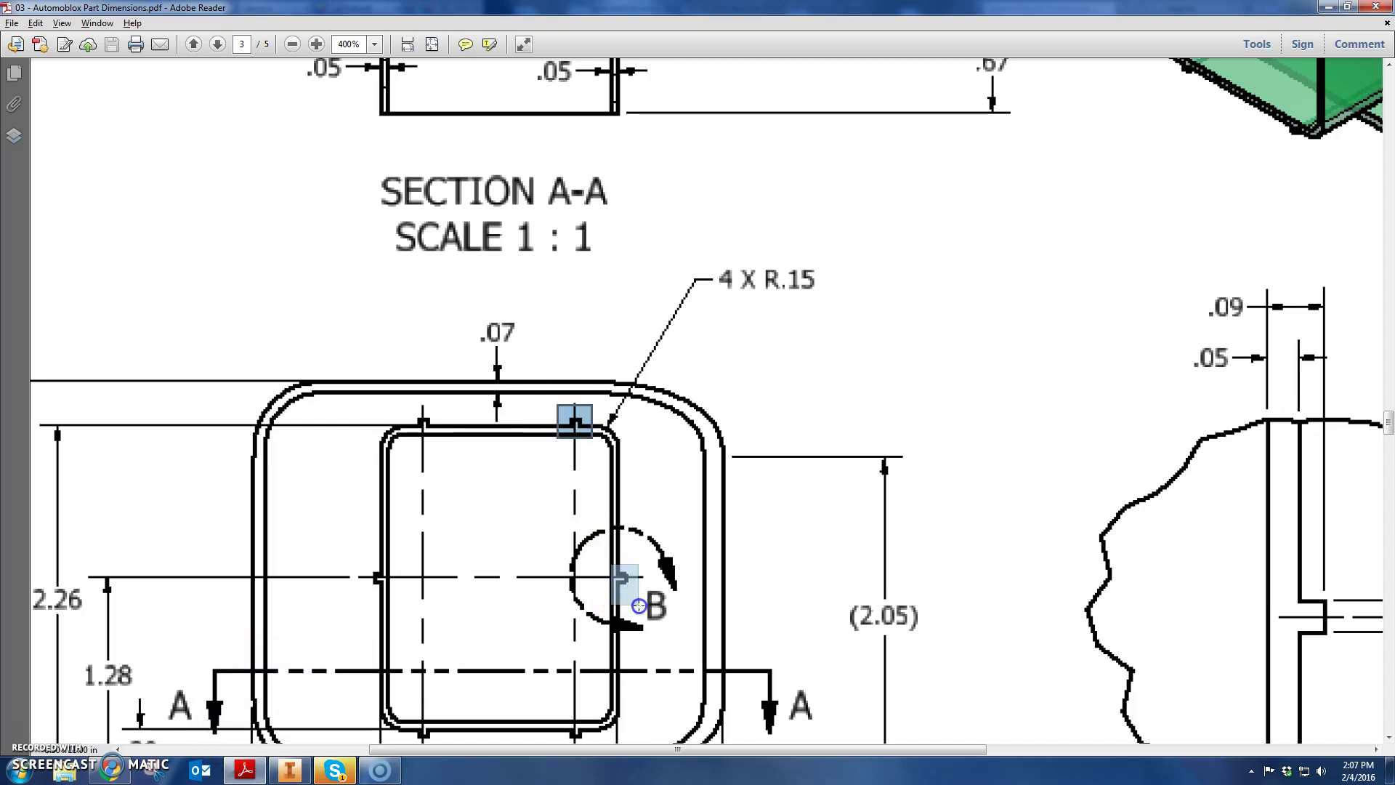
scroll(646, 541, down, 5)
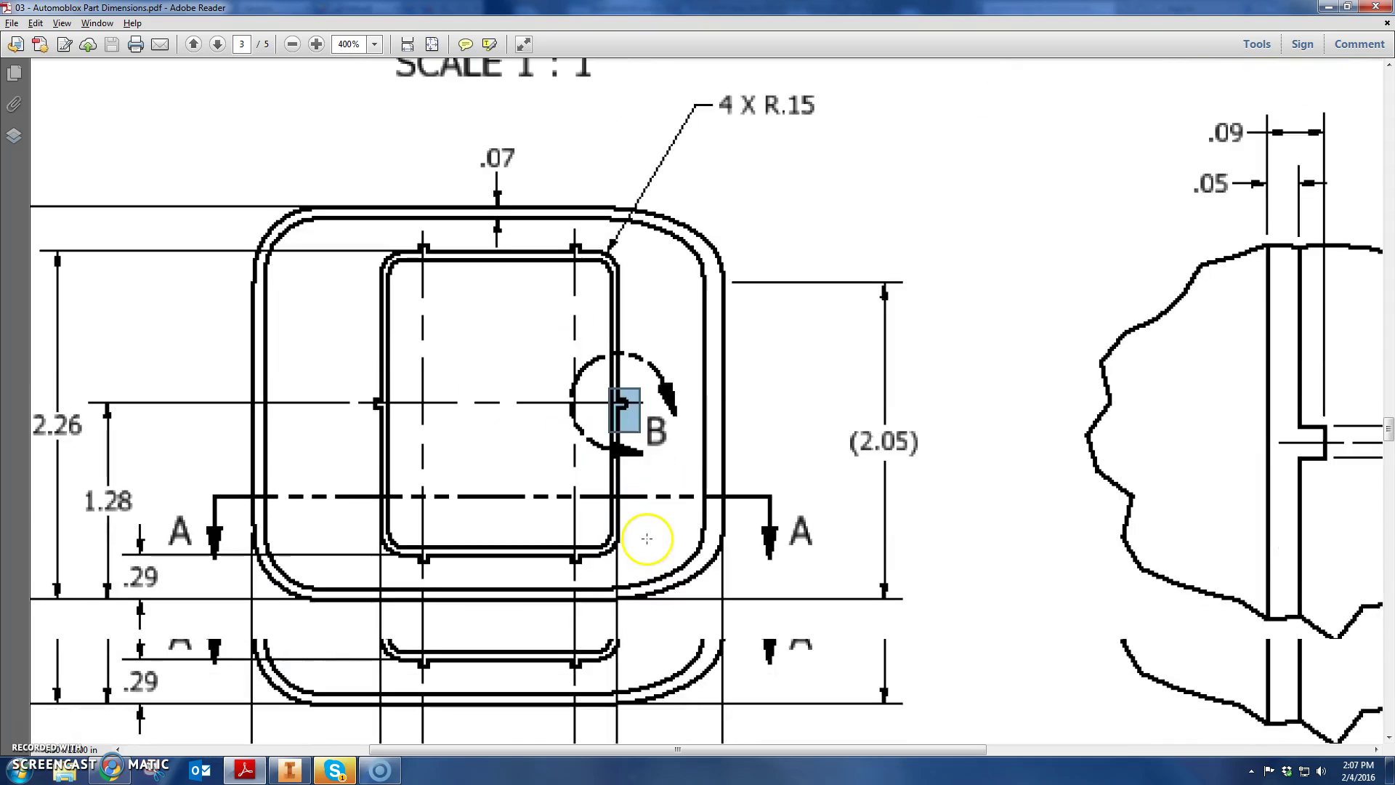
key(alt+Tab)
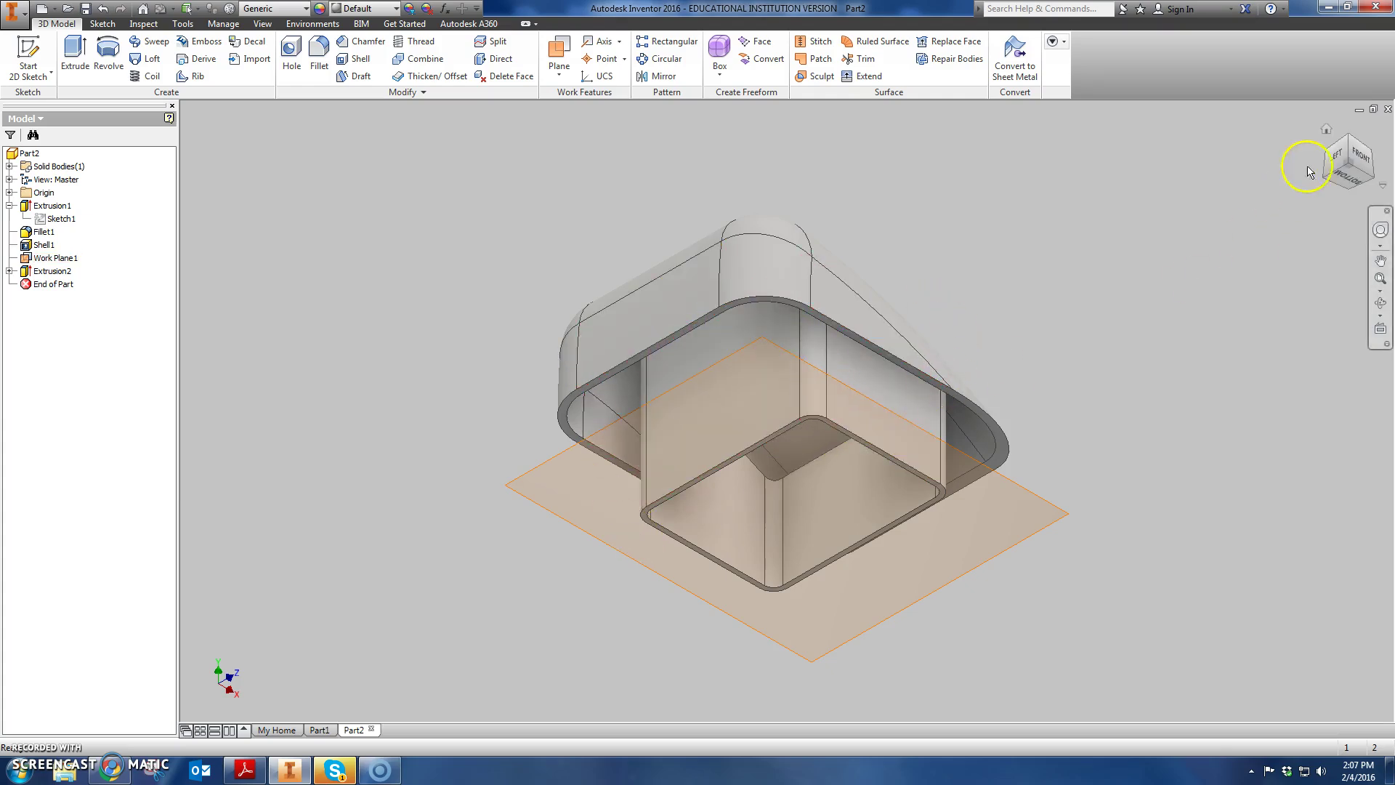
From the bottom view, start a new sketch on Work Plane1
click(1349, 180)
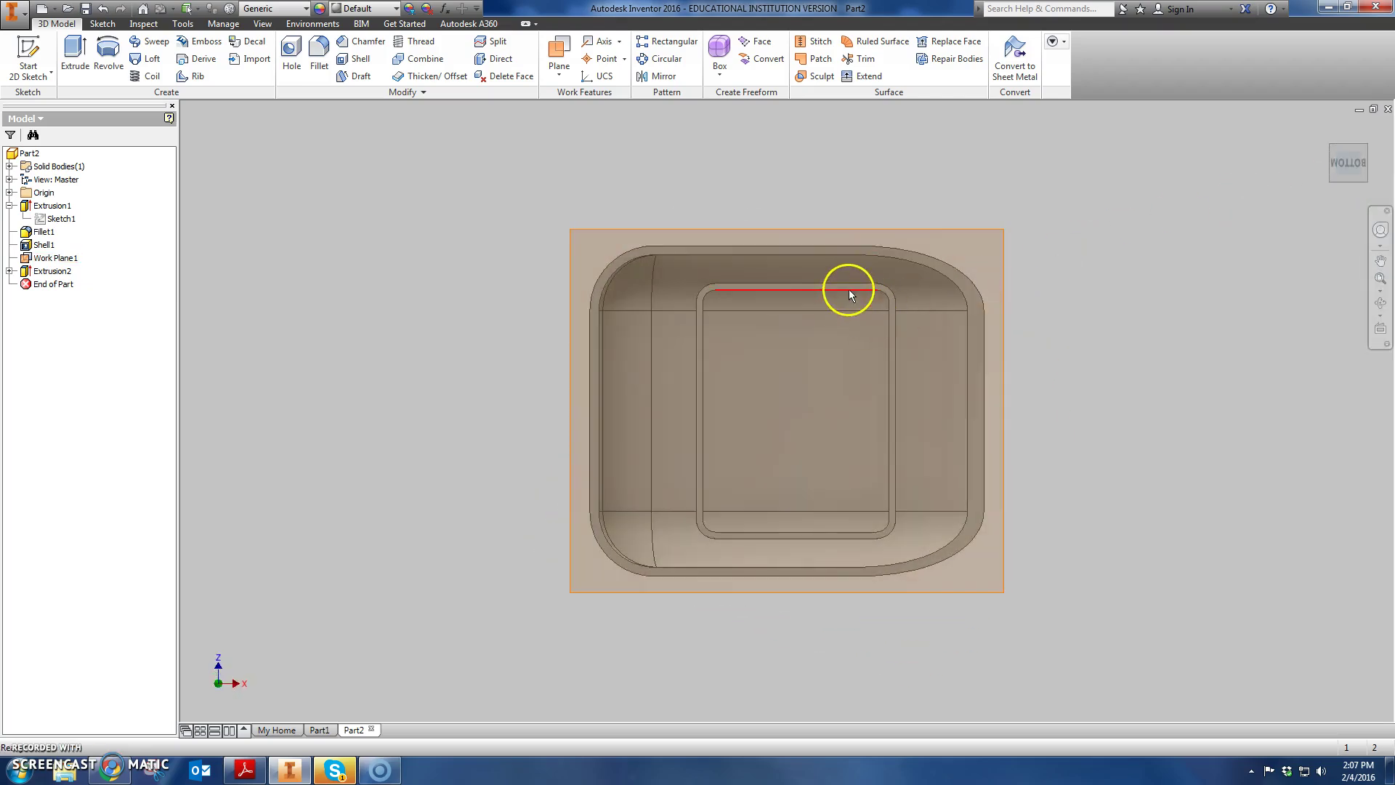
click(967, 229)
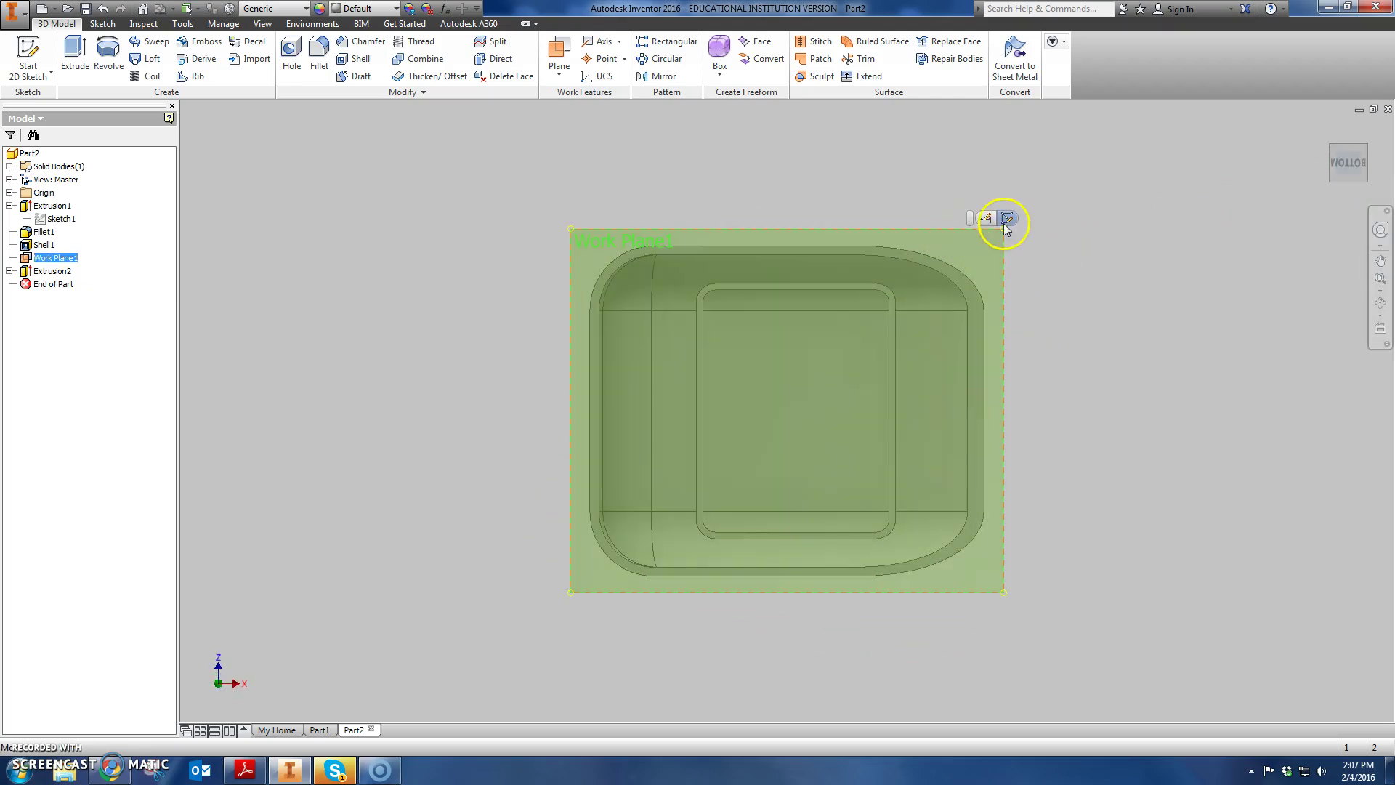
click(1009, 218)
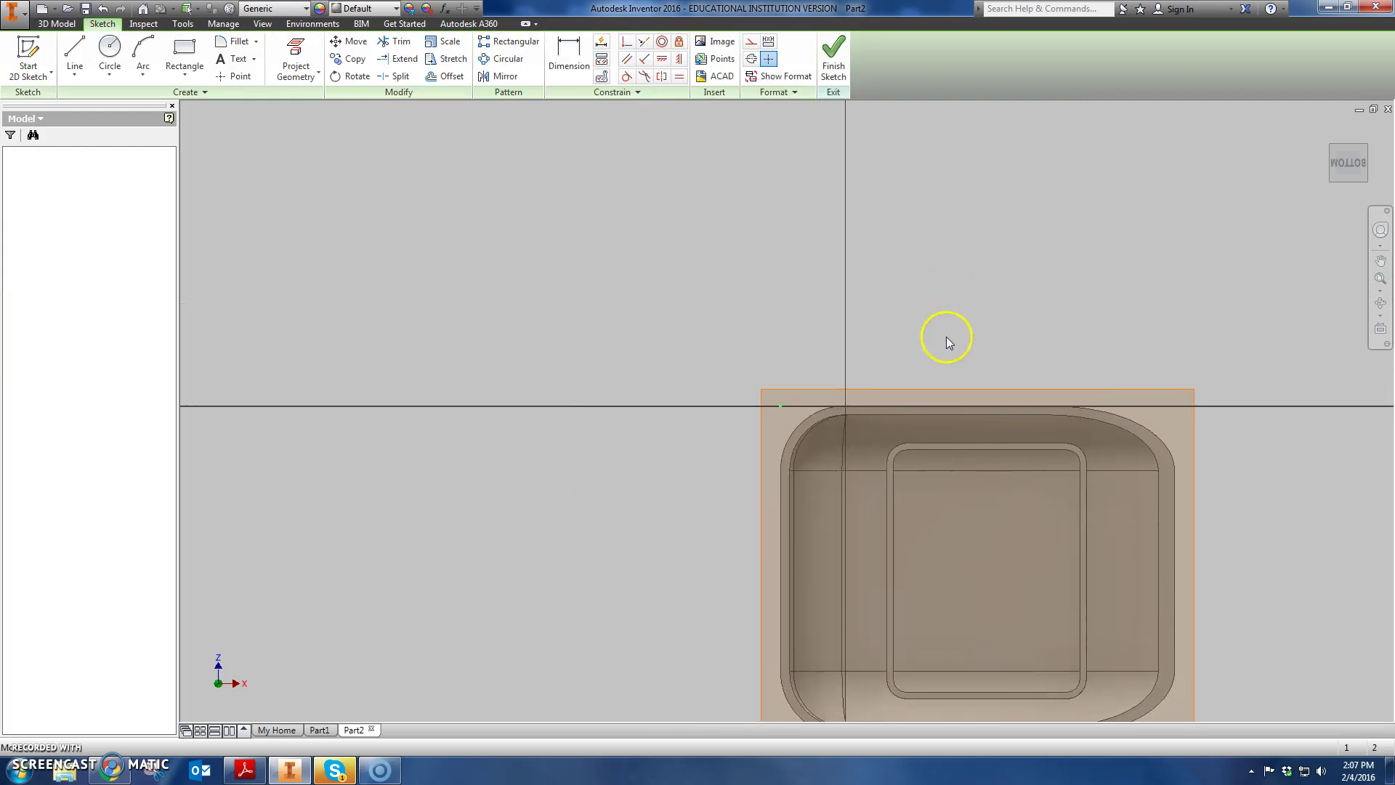
Project the tube's inner rounded loop and outer edge into Sketch3
scroll(719, 302, up, 3)
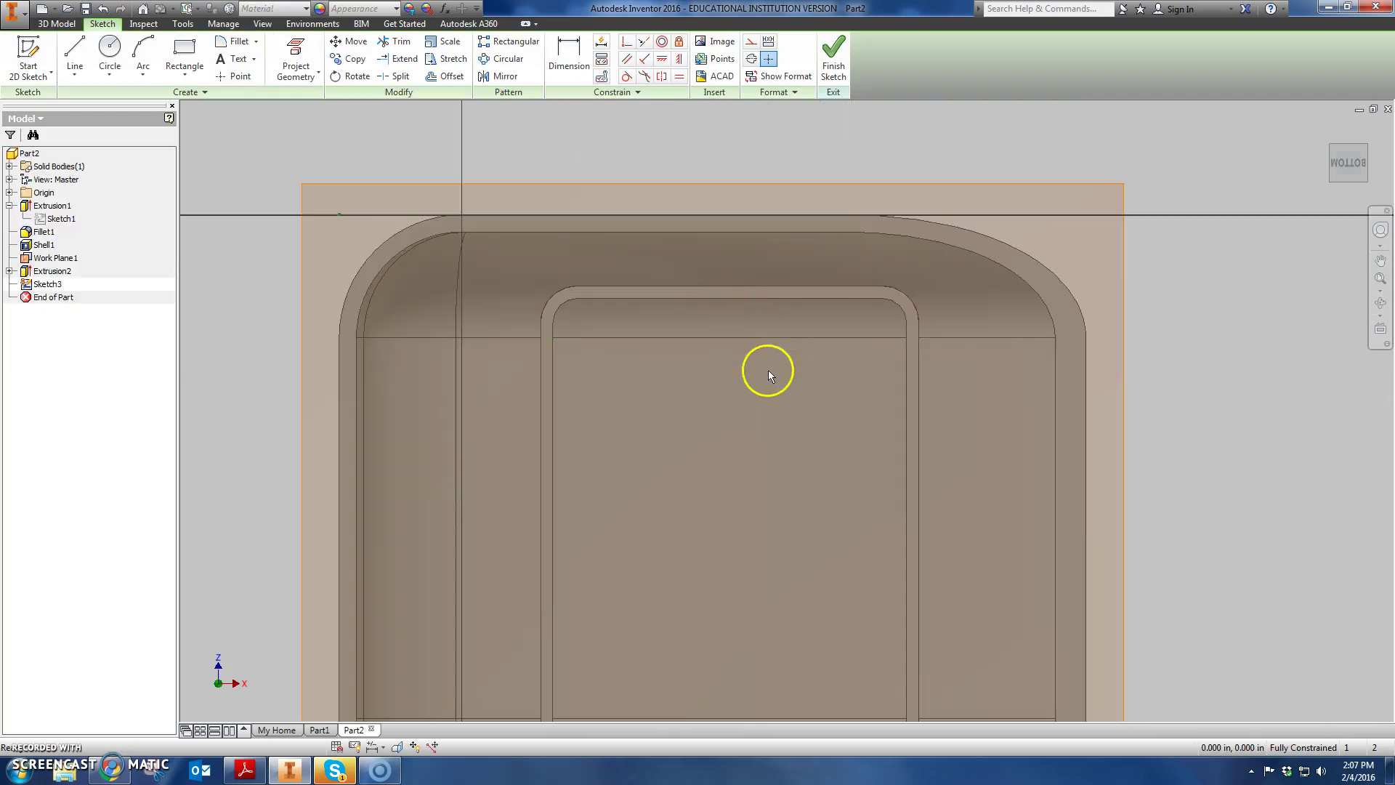
middle_drag(768, 375, 768, 281)
click(296, 59)
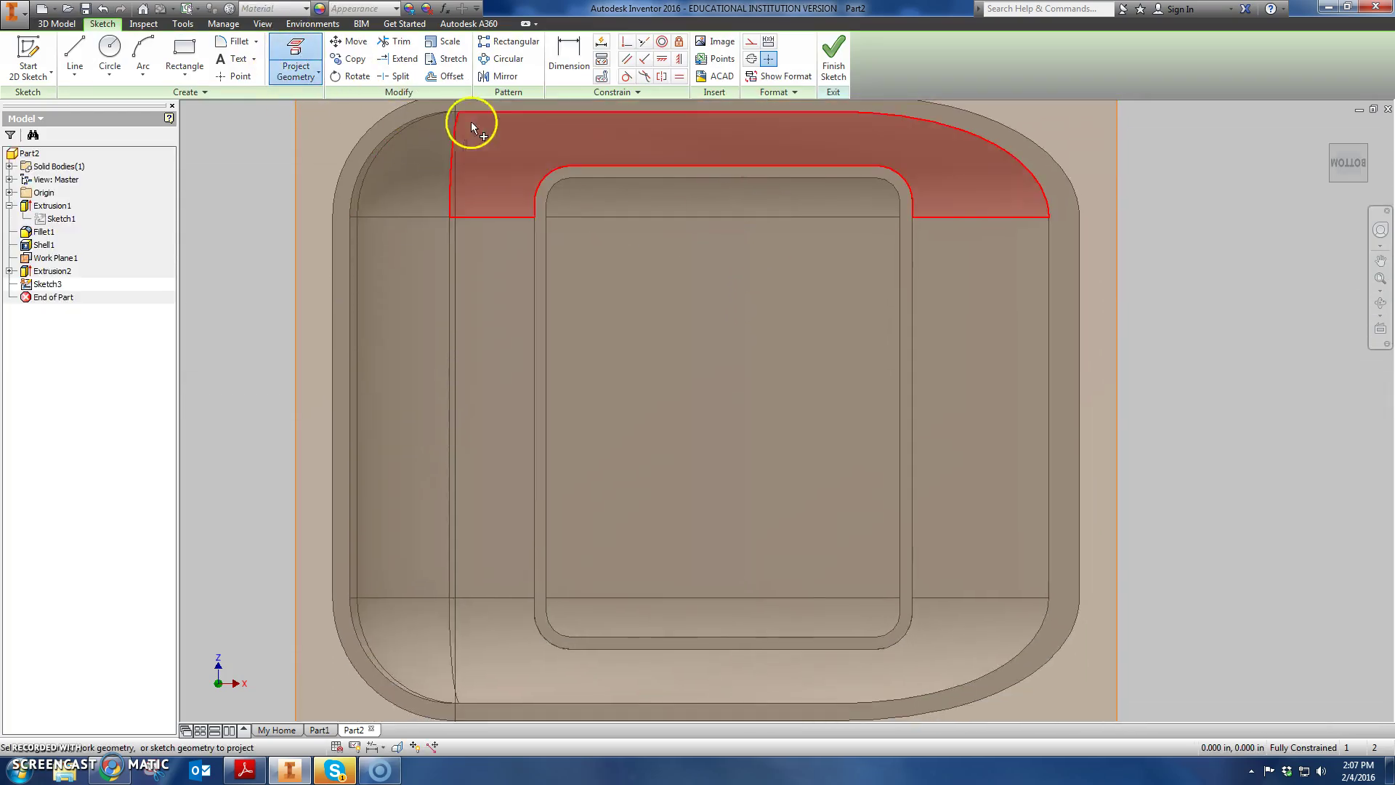
click(586, 172)
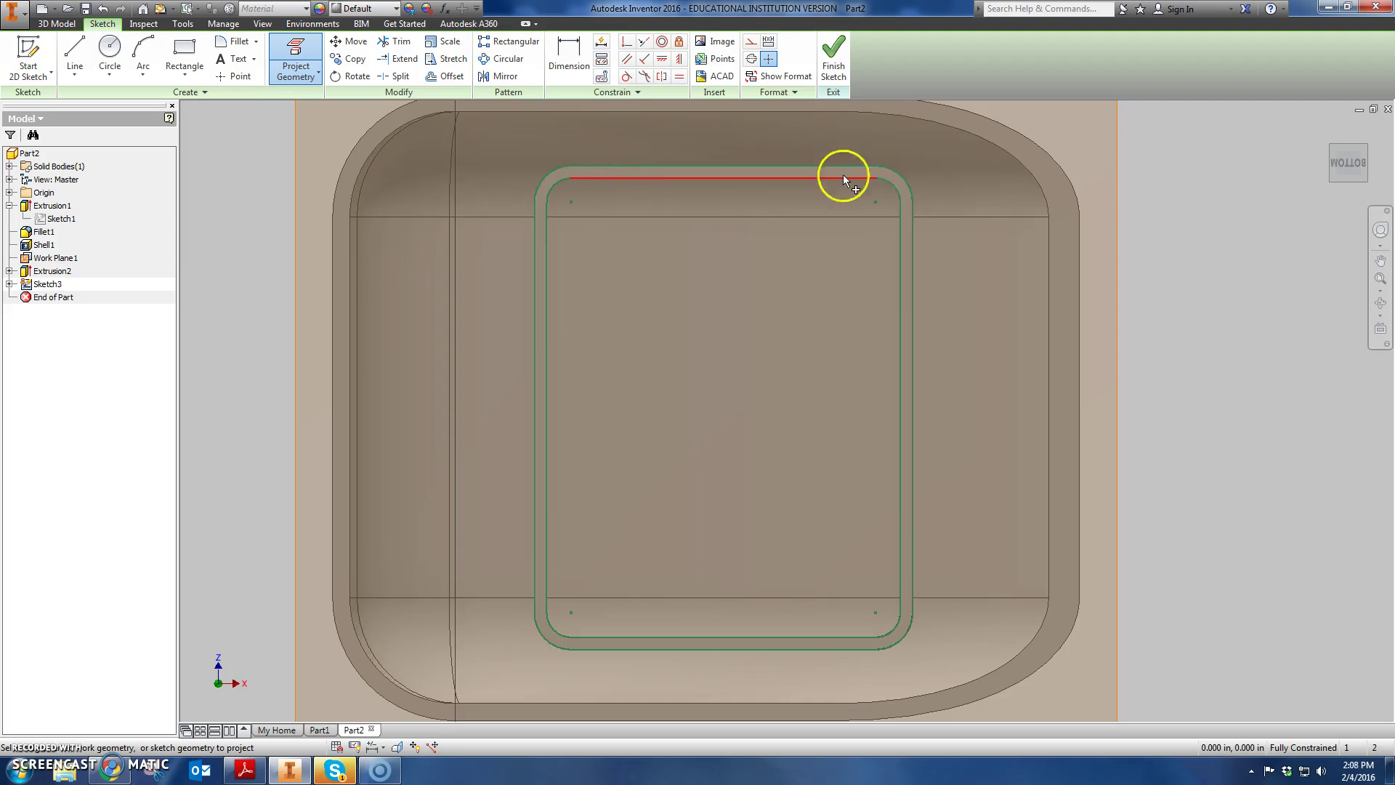
click(984, 126)
right_click(1184, 260)
click(1213, 258)
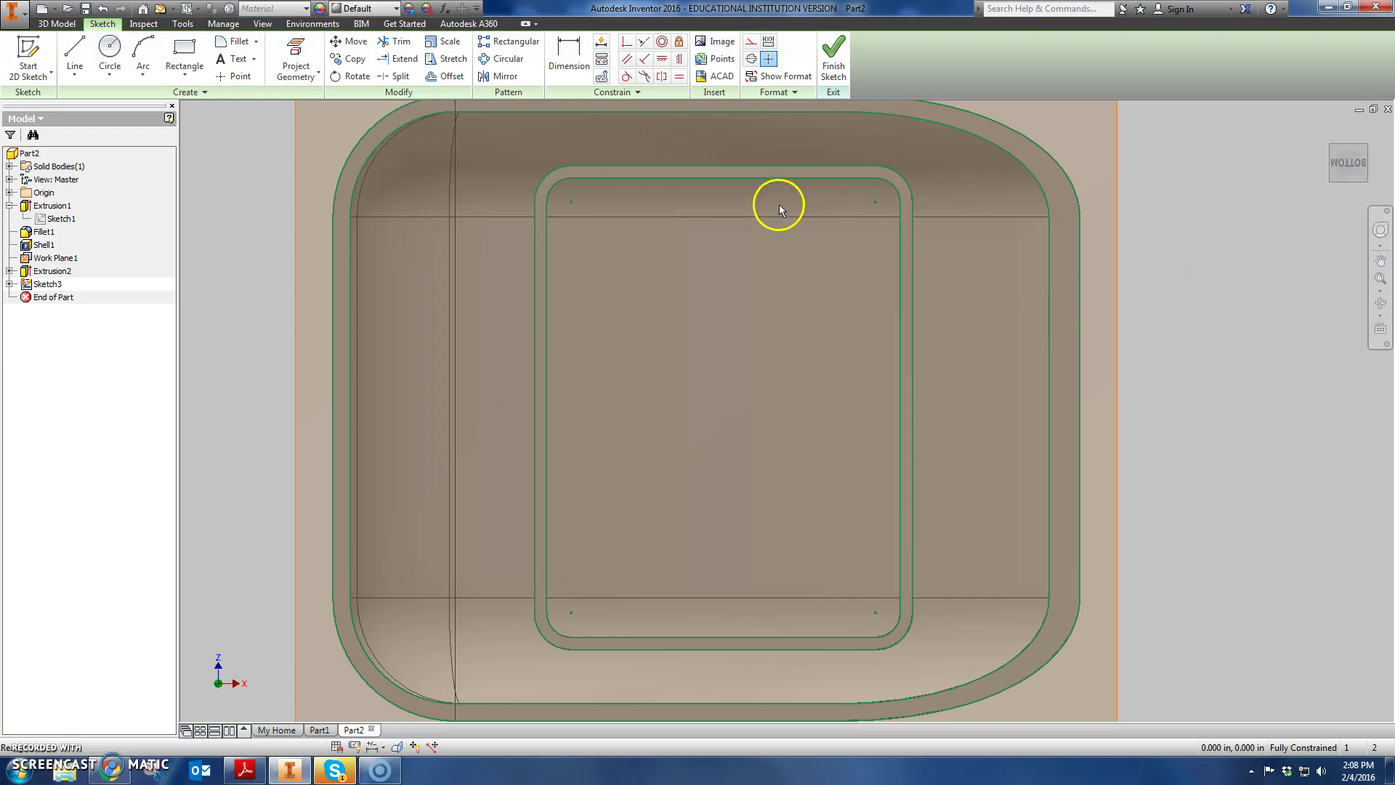
Draw a small tab rectangle just right of the inner rounded loop, then switch to the PDF drawing
click(185, 49)
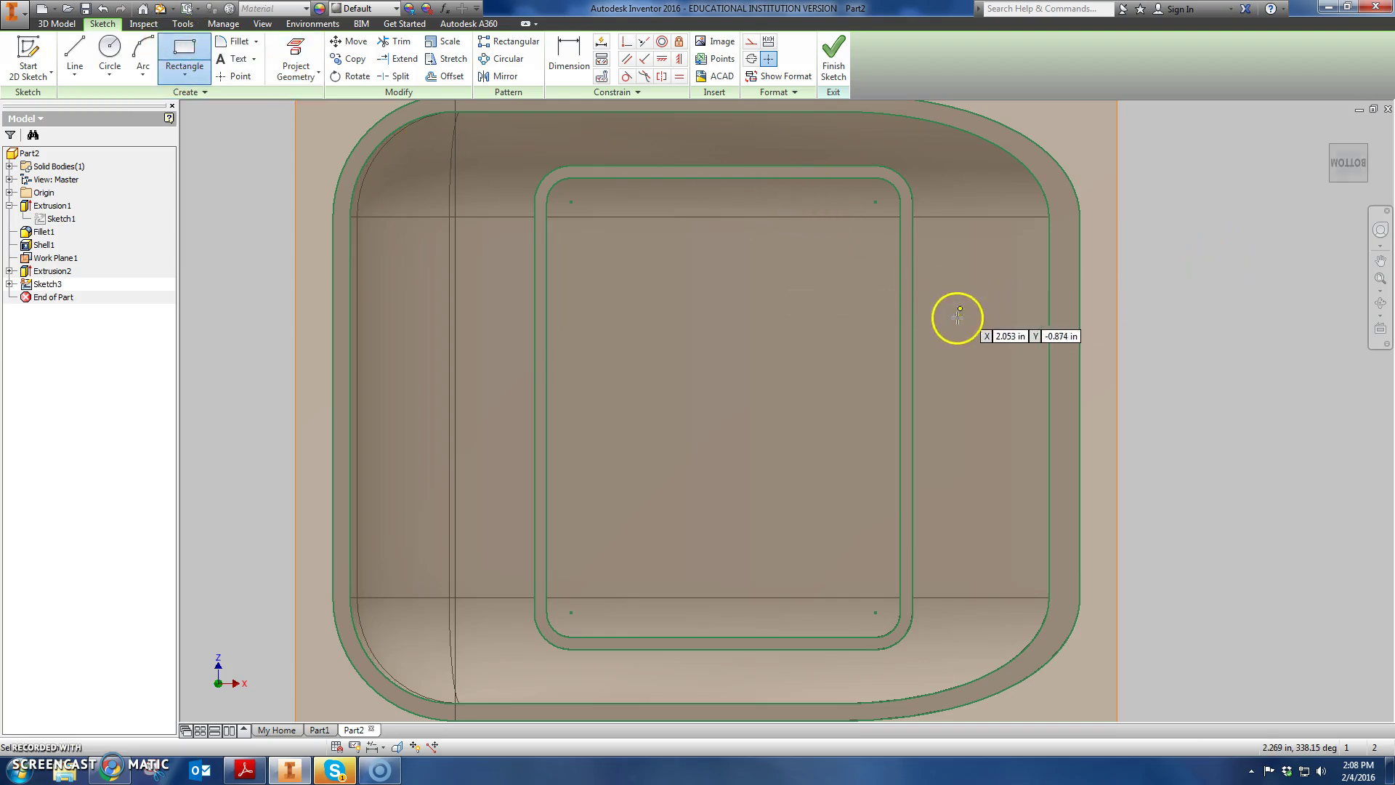
click(946, 377)
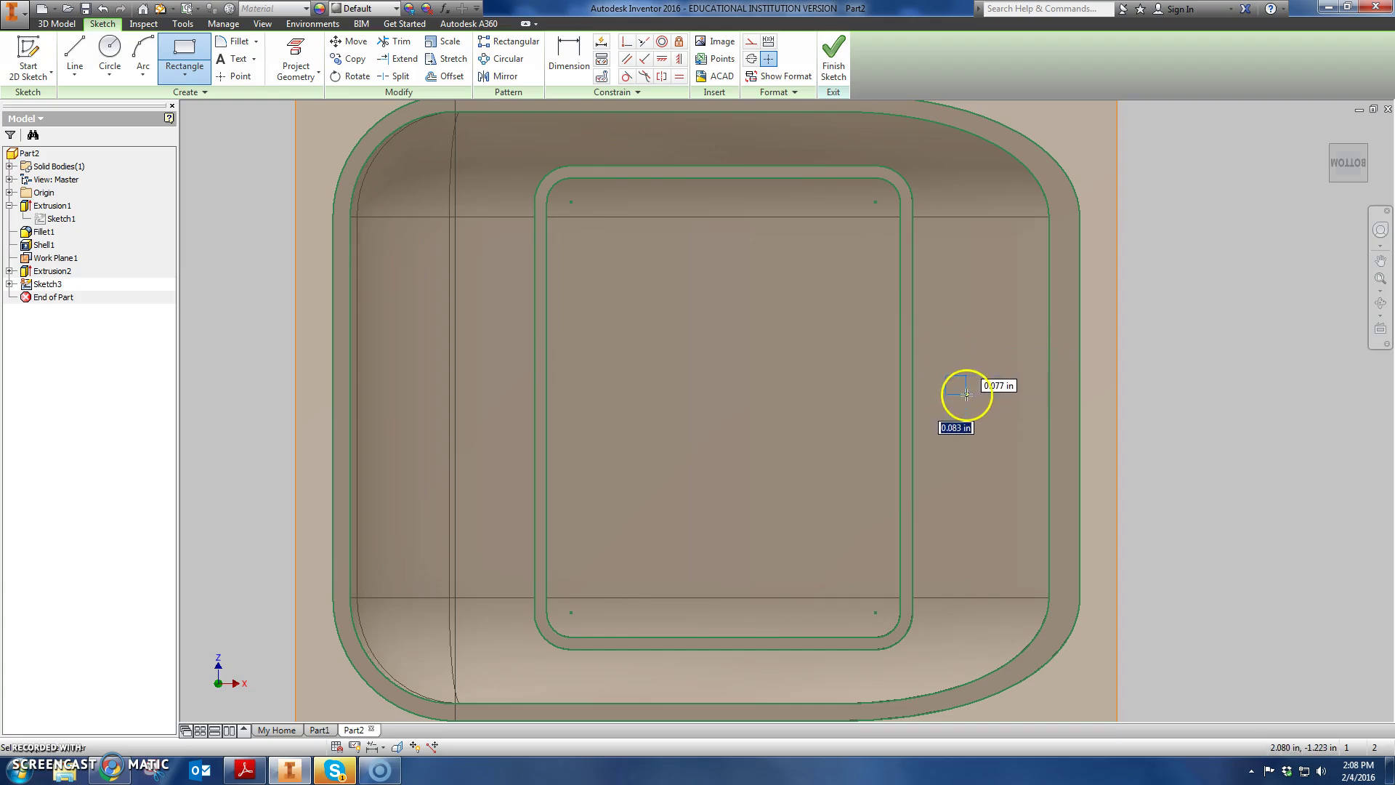
right_click(966, 394)
click(1019, 387)
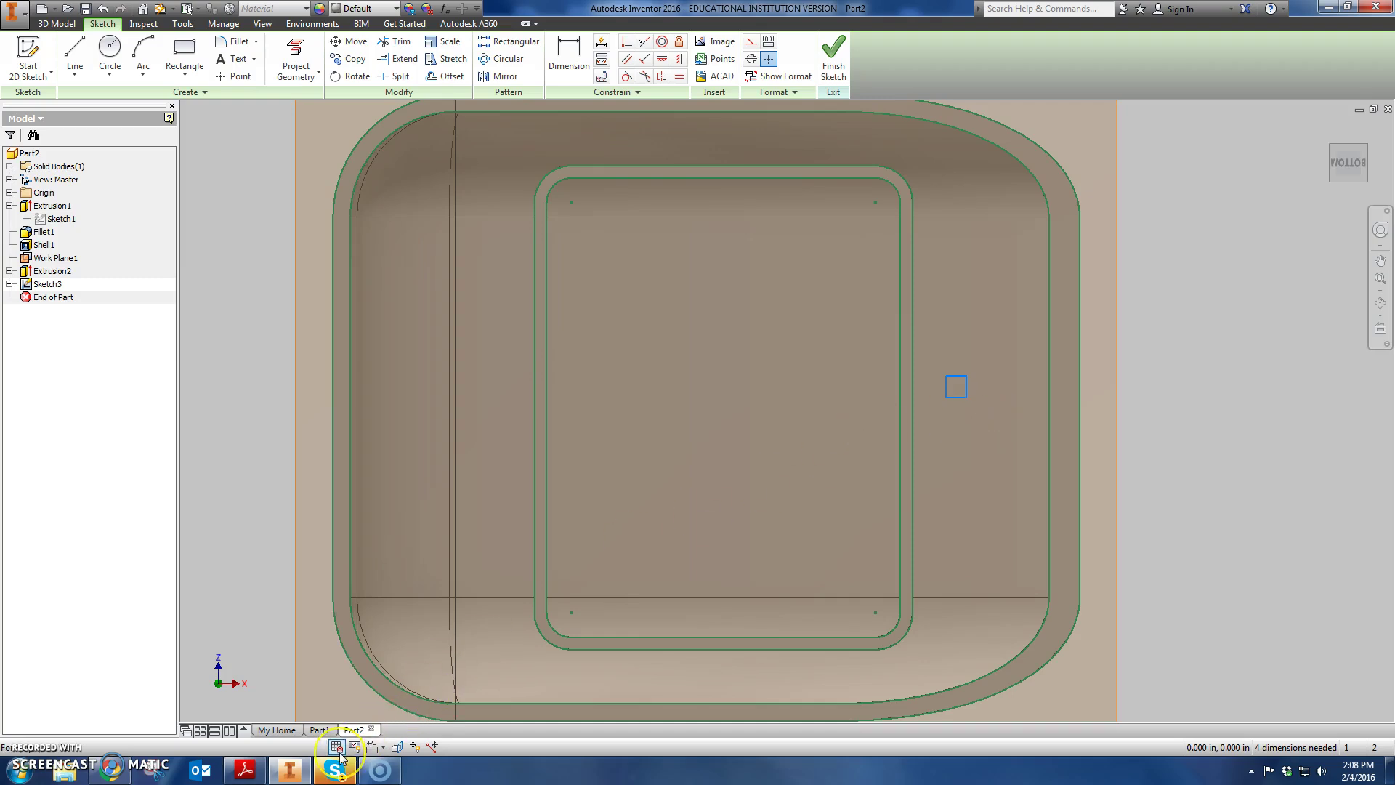
key(alt+Tab)
Bring Detail B into view in the PDF to read its .05, .025 and .09 values, then return to Inventor
scroll(697, 479, down, 1)
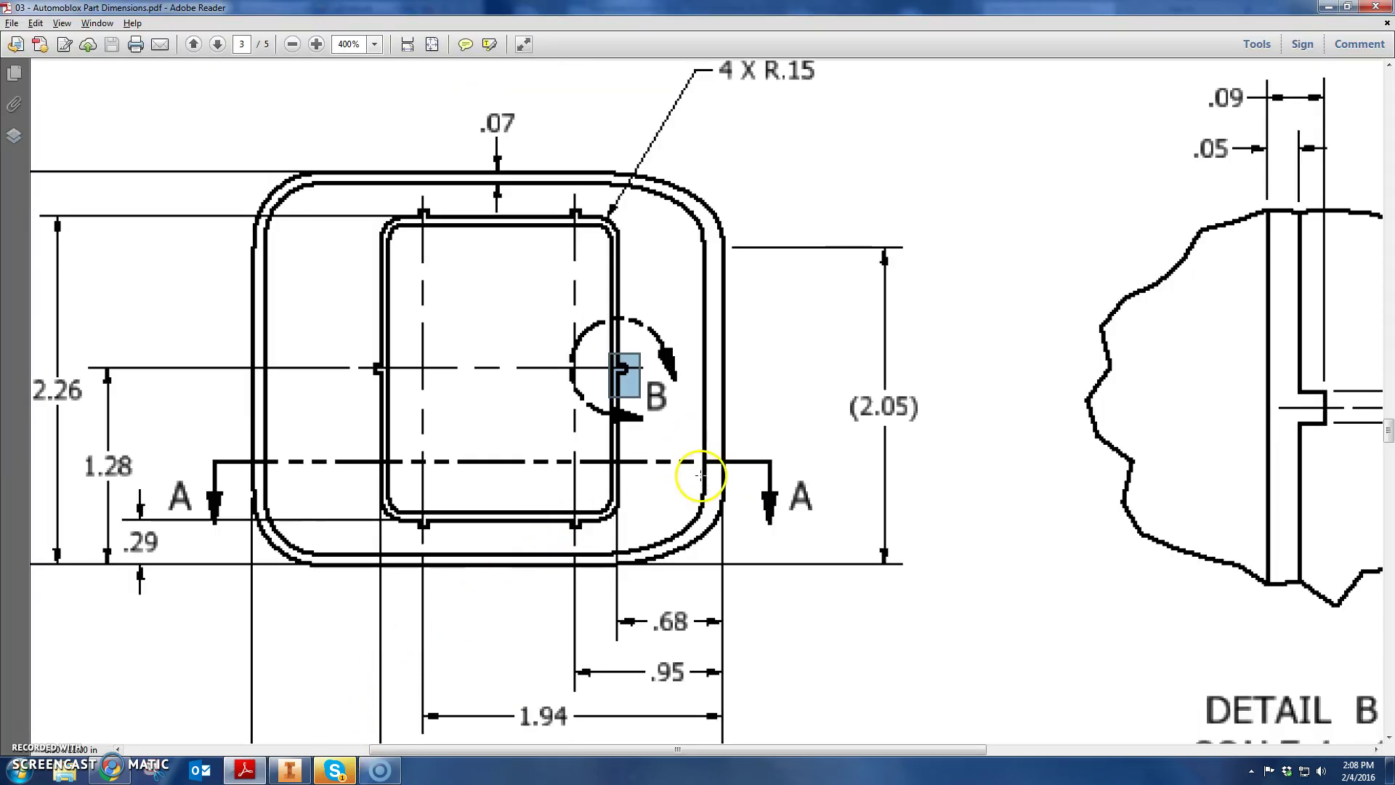
middle_drag(674, 435, 409, 384)
scroll(409, 385, up, 1)
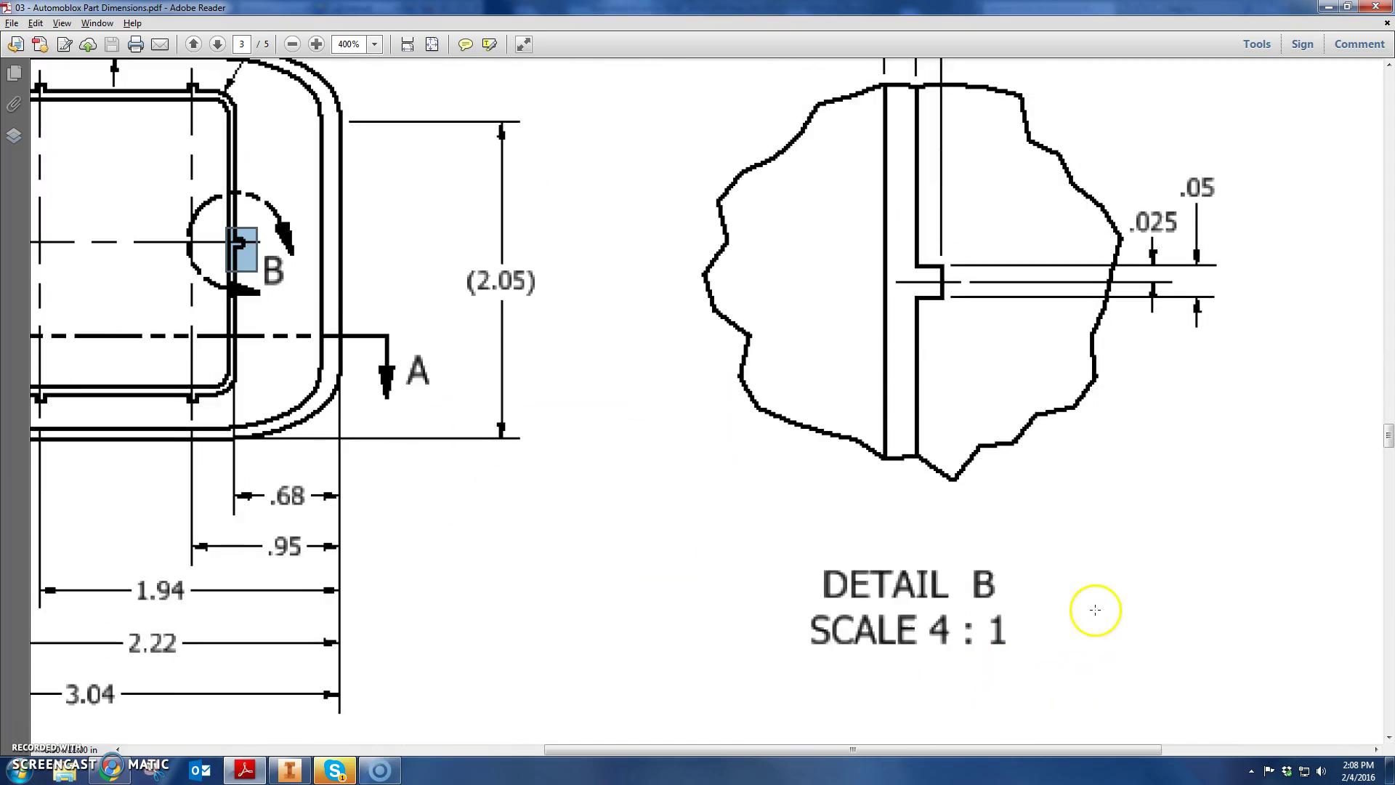
ctrl+scroll(1095, 611, down, 1)
ctrl+scroll(1095, 610, down, 2)
ctrl+scroll(1086, 605, up, 2)
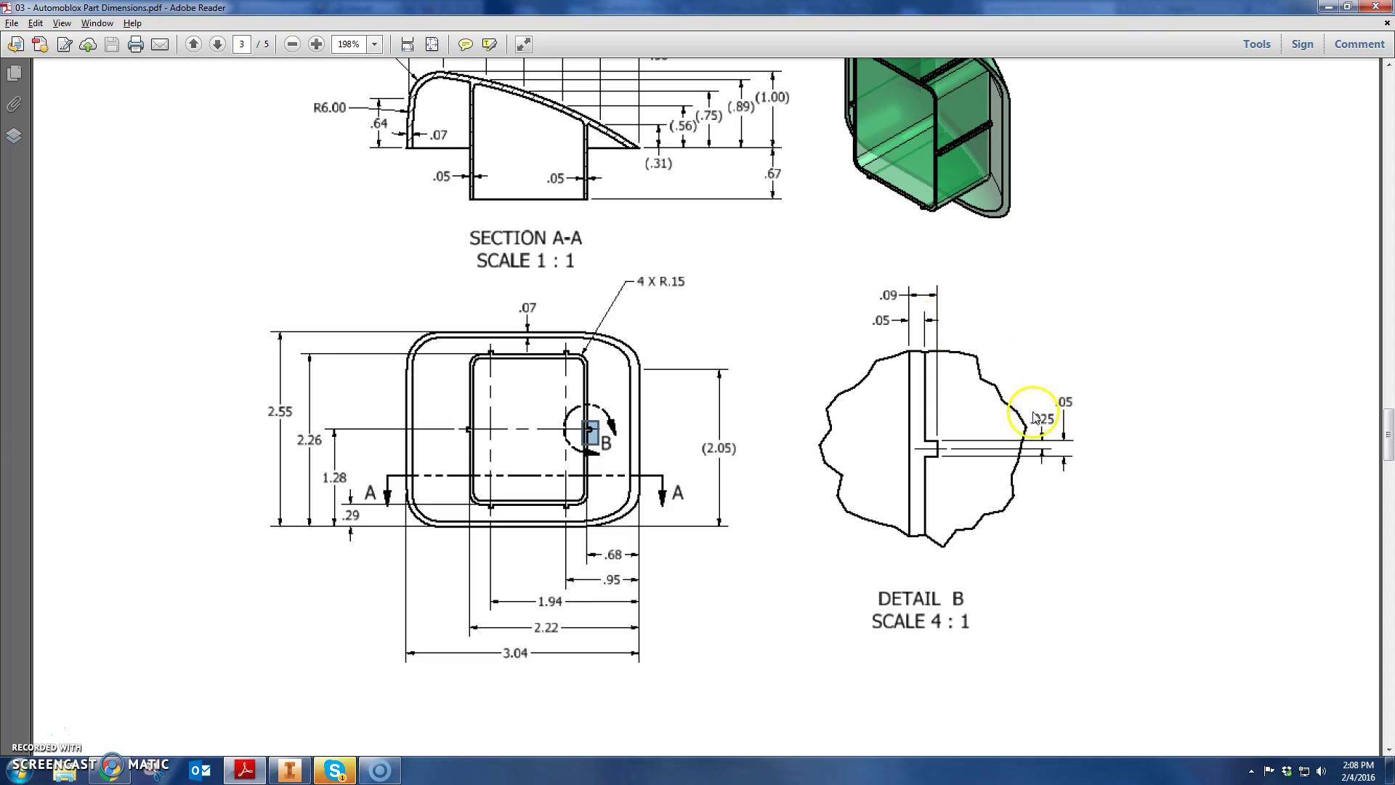
key(alt+Tab)
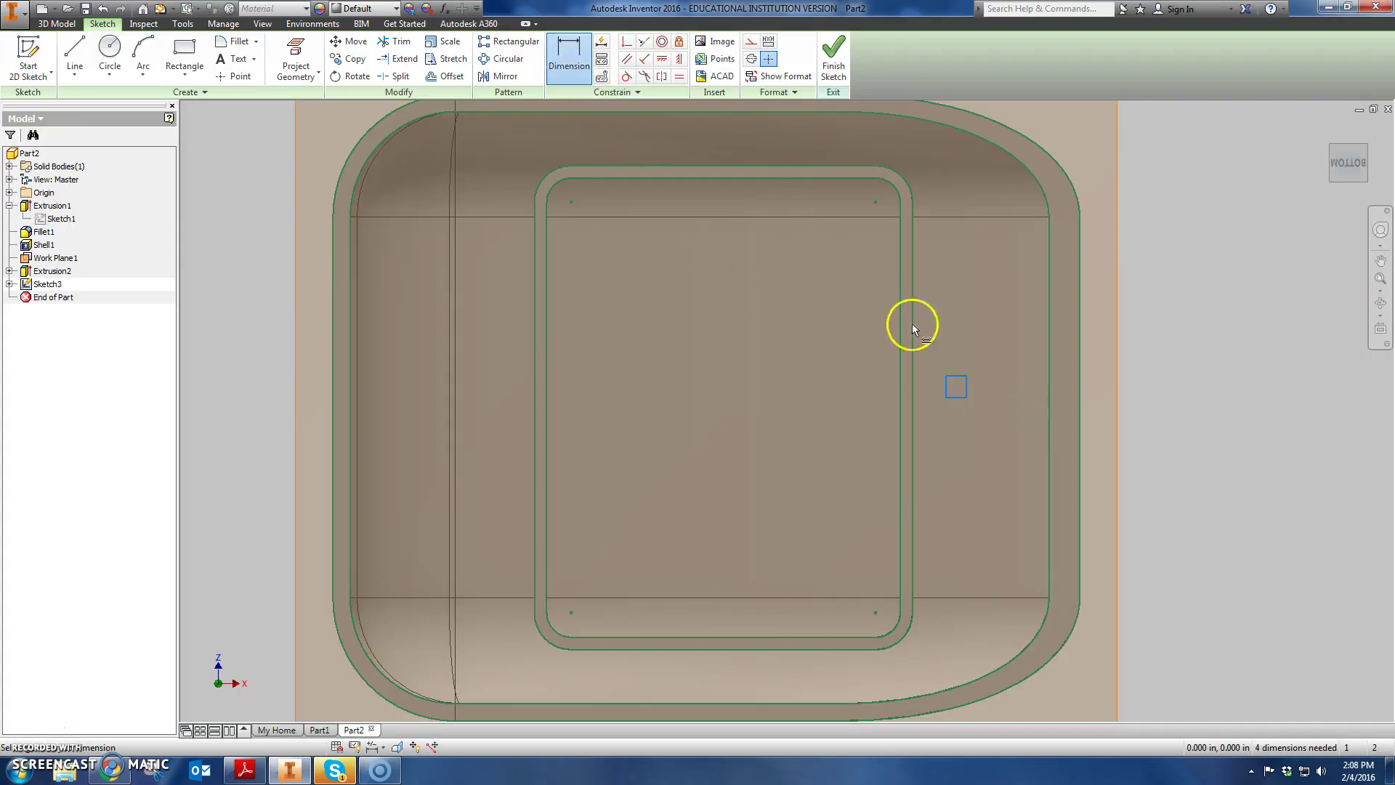
Dimension the tab rectangle .040 from the inner edge and .050 tall
click(944, 358)
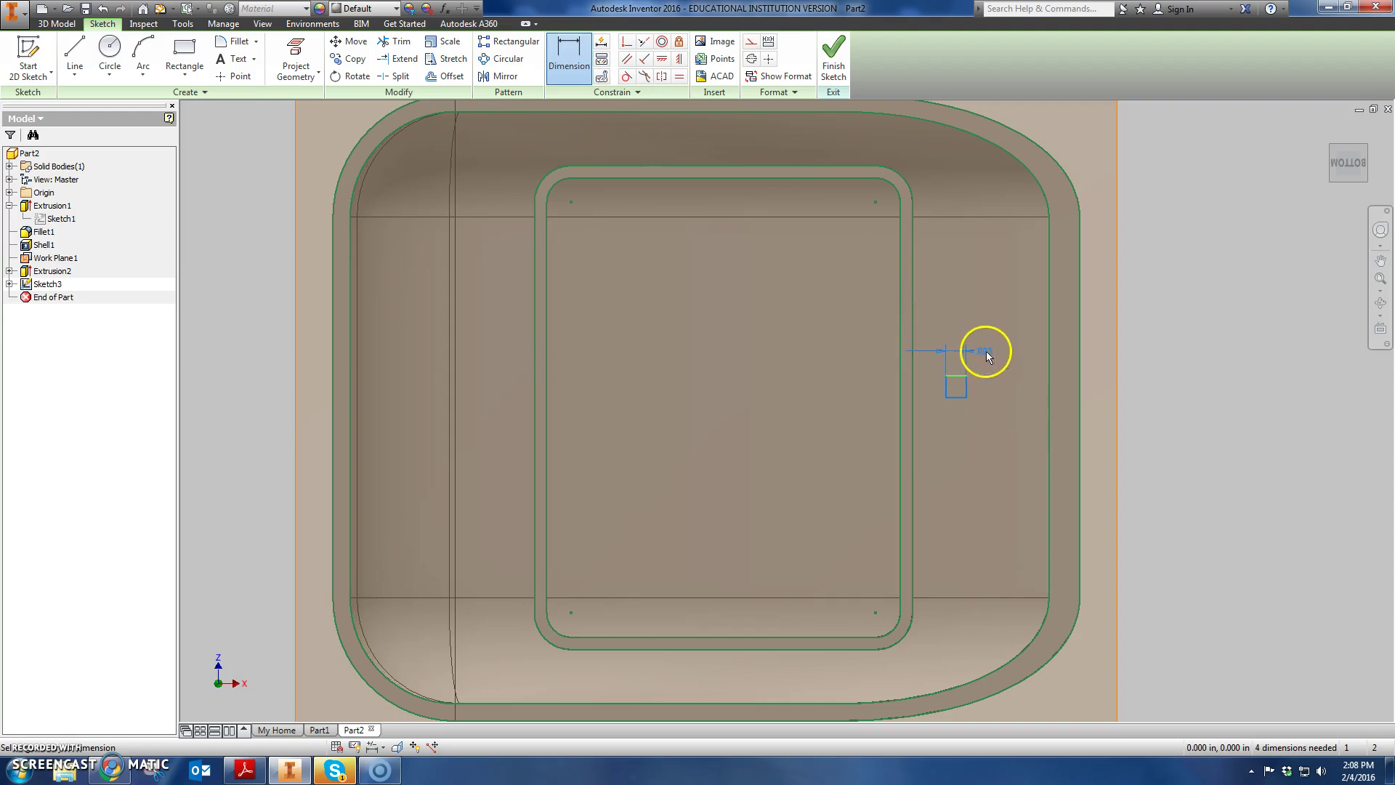
click(987, 352)
text(.040)
key(Return)
scroll(974, 376, up, 3)
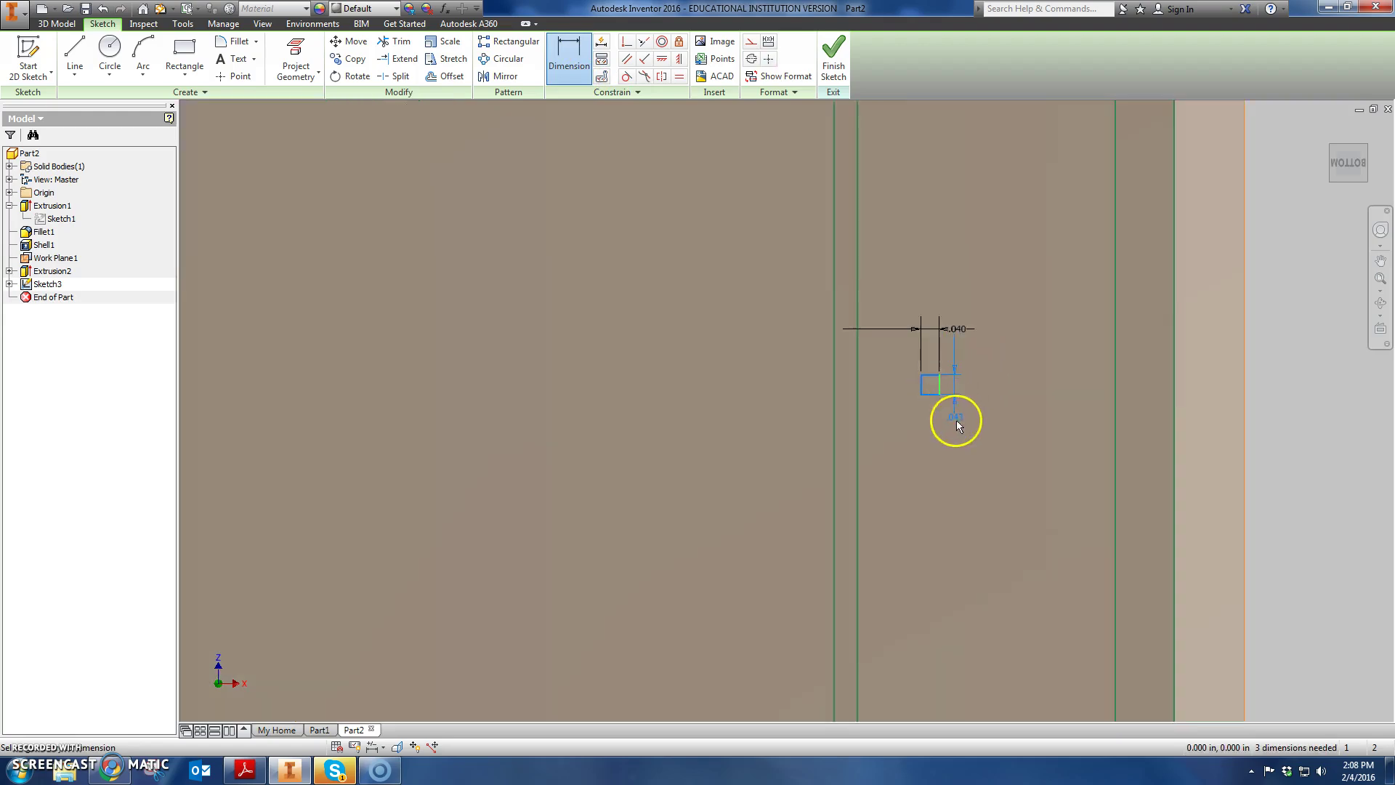
click(957, 424)
text(.050)
key(Return)
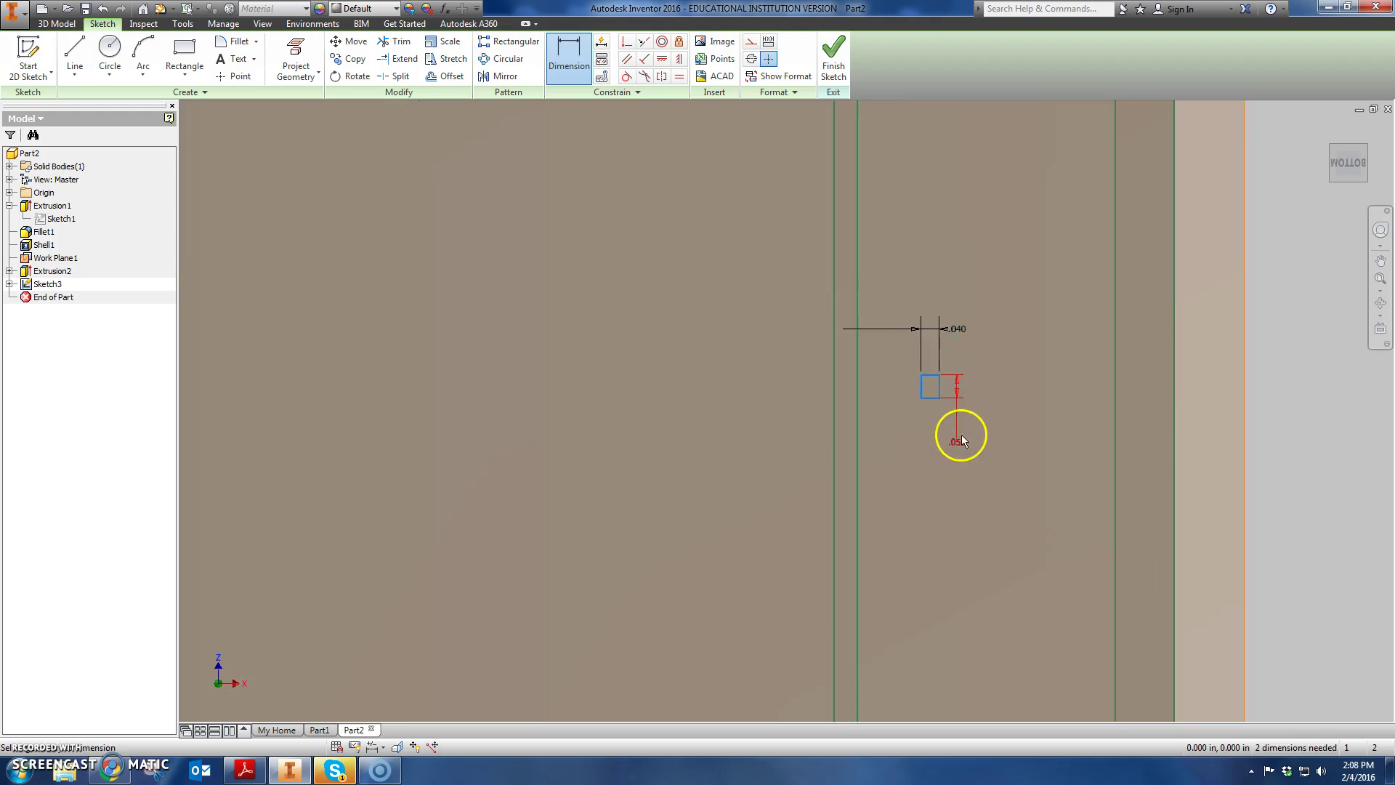
scroll(961, 435, down, 5)
Recheck the PDF drawing, then pick the Horizontal constraint back in the sketch
key(alt+Tab)
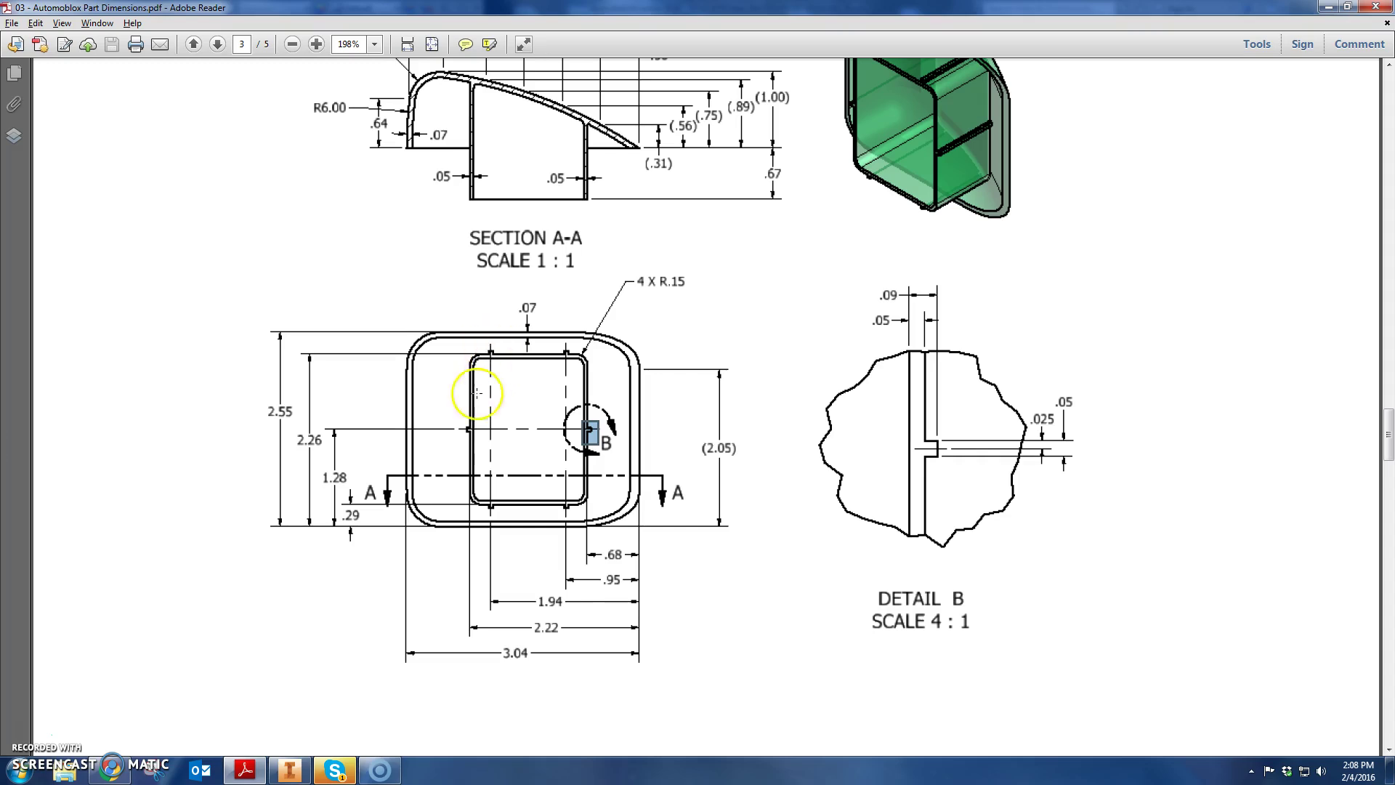
key(alt+Tab)
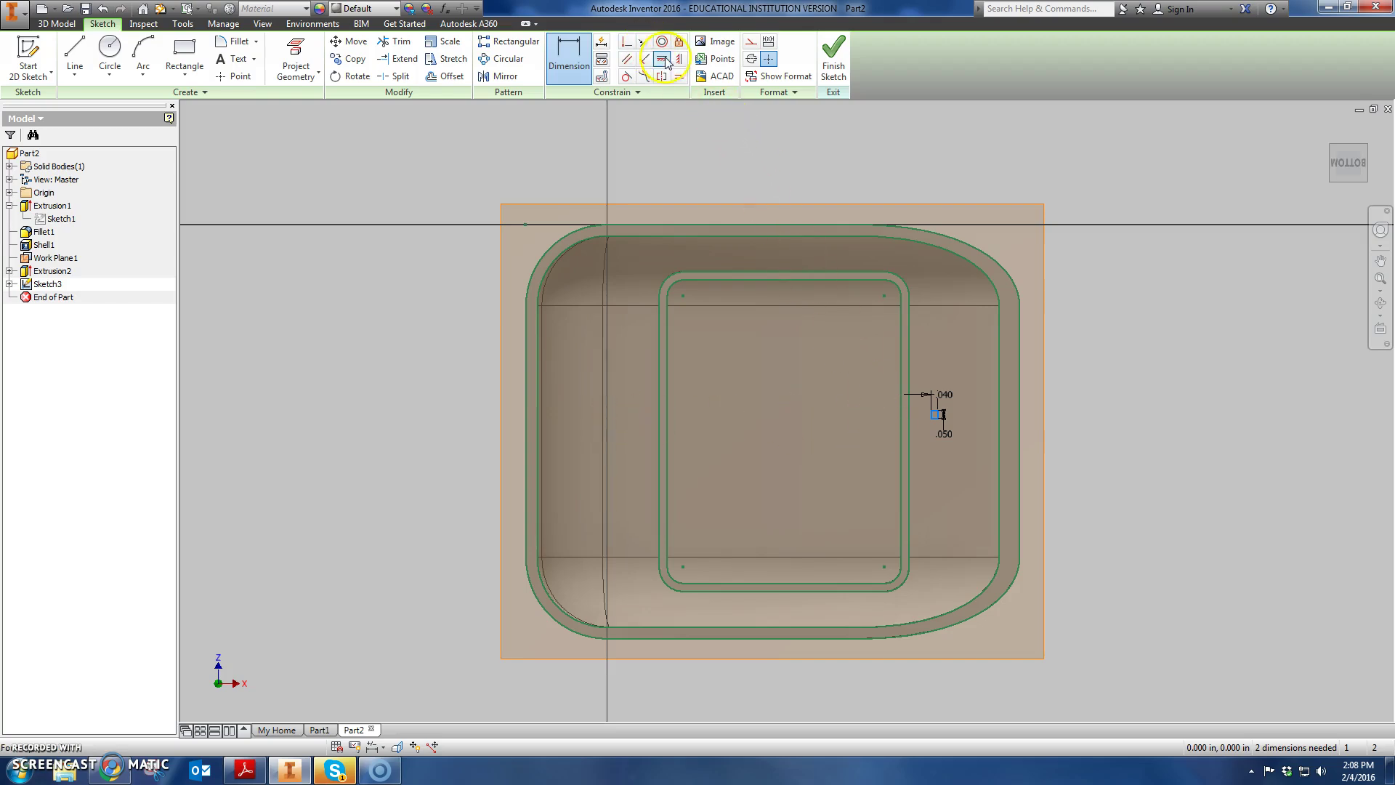
click(665, 60)
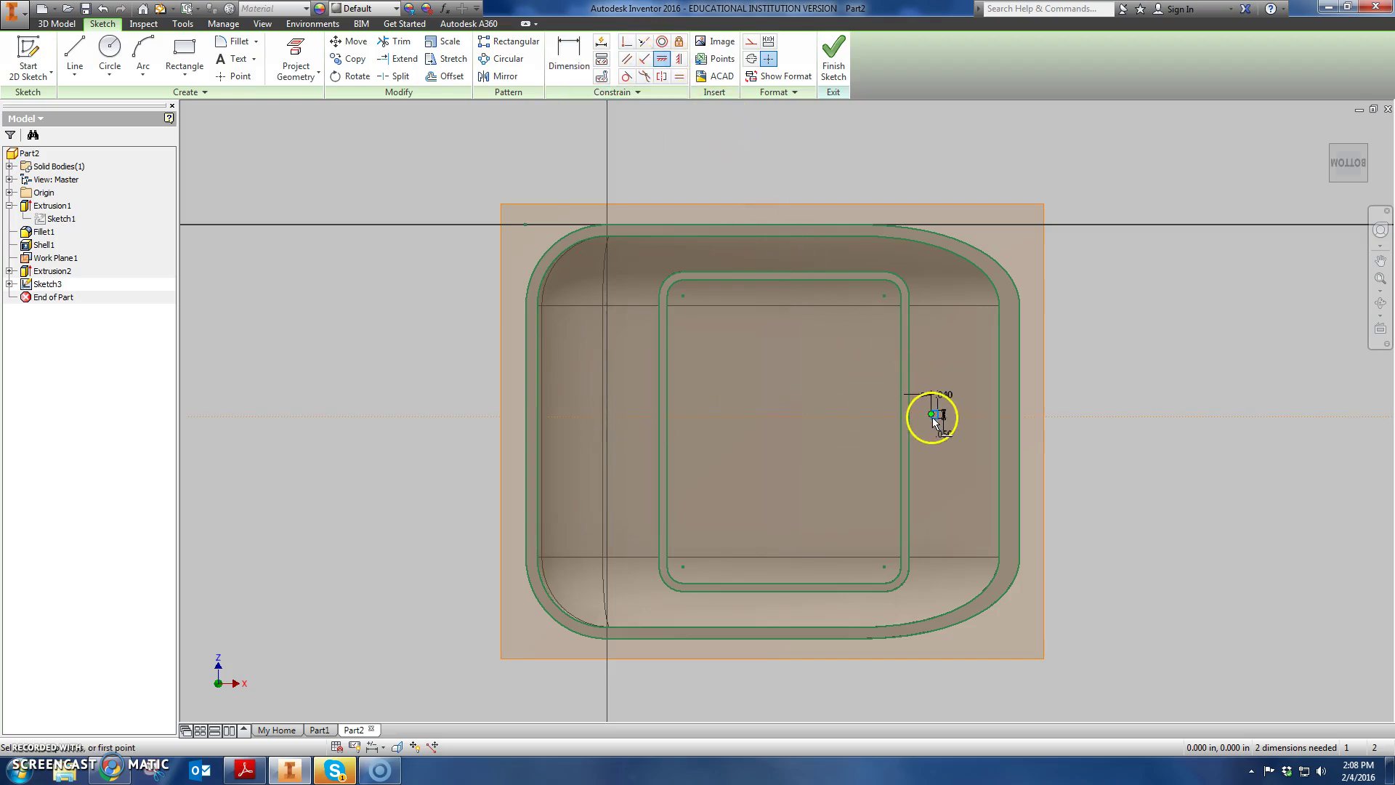
Make the tab rectangle's corner coincident with the inner profile's edge line
scroll(933, 420, up, 3)
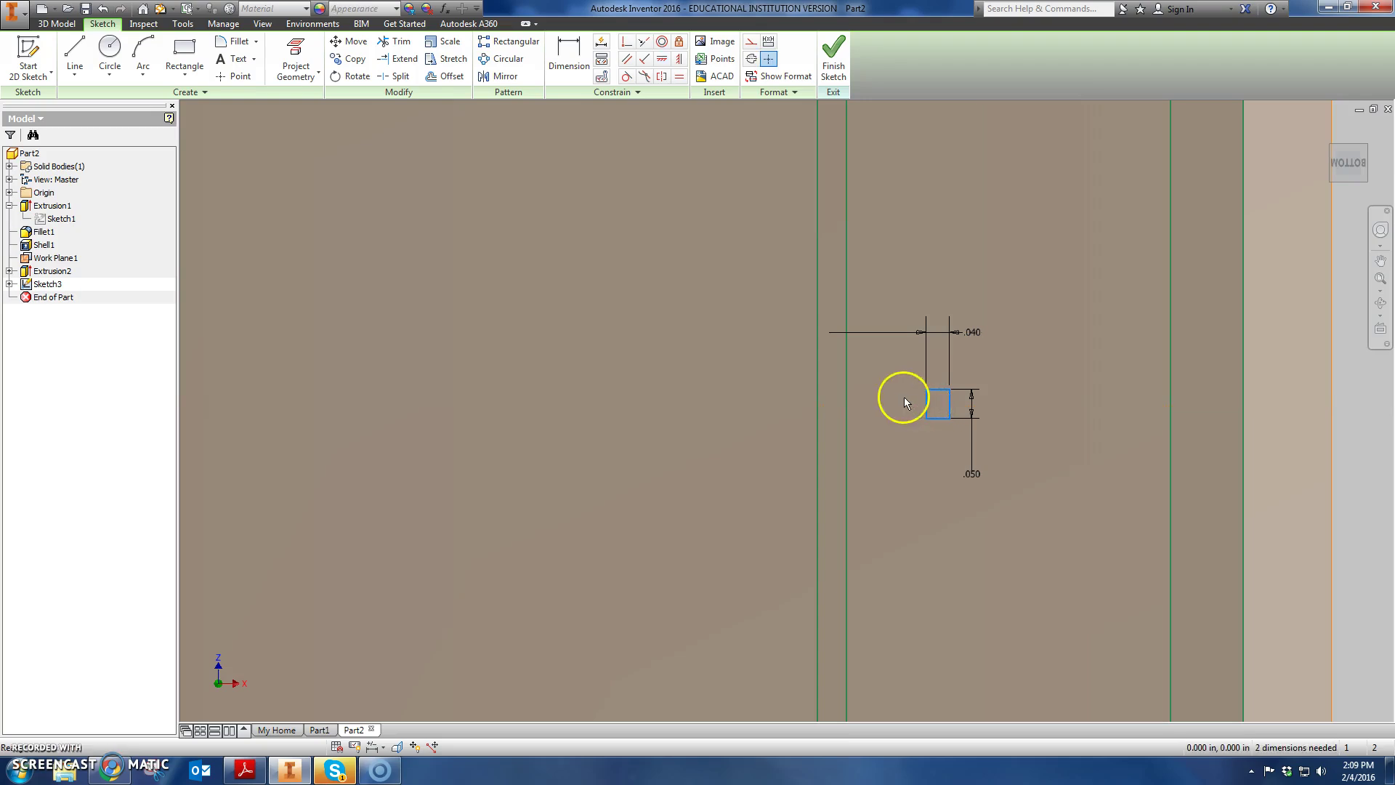
click(626, 45)
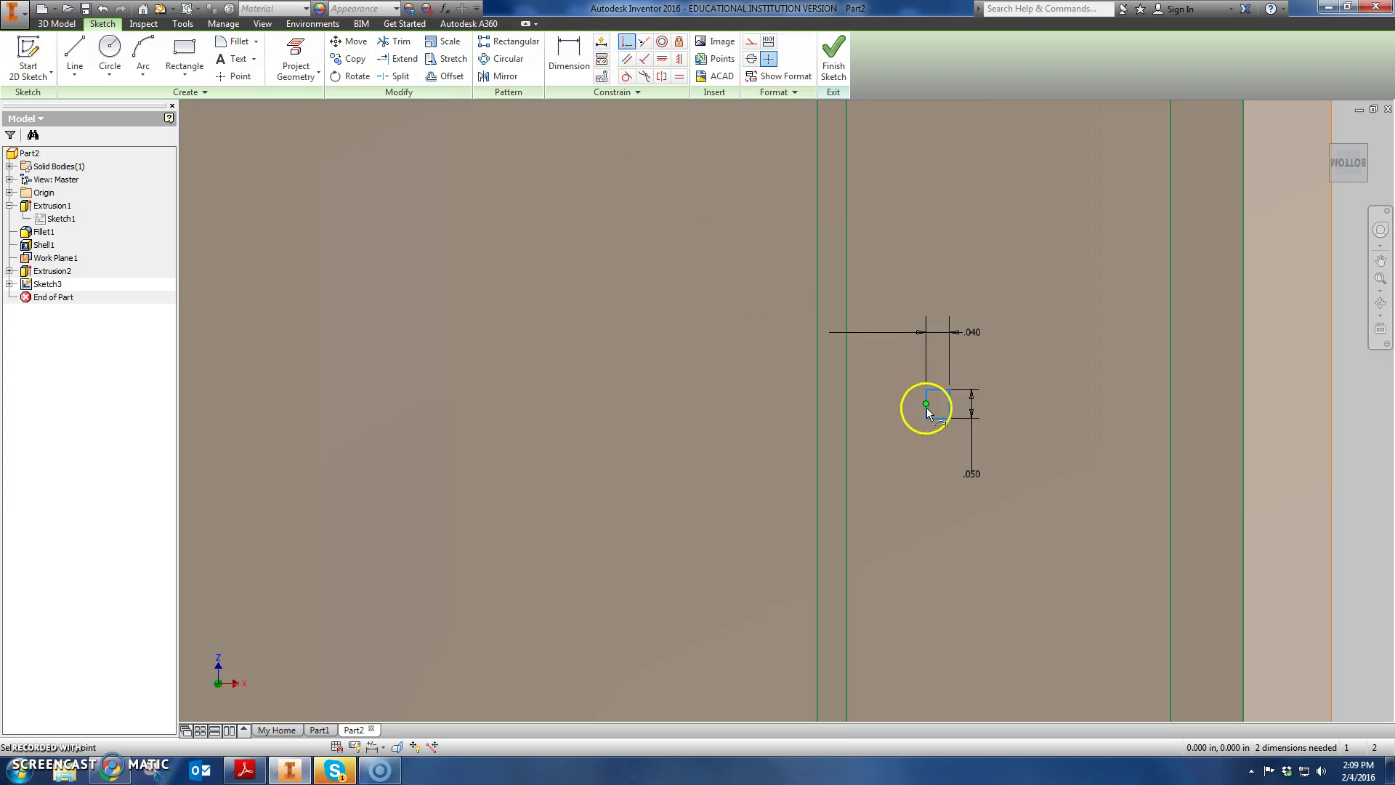
click(915, 409)
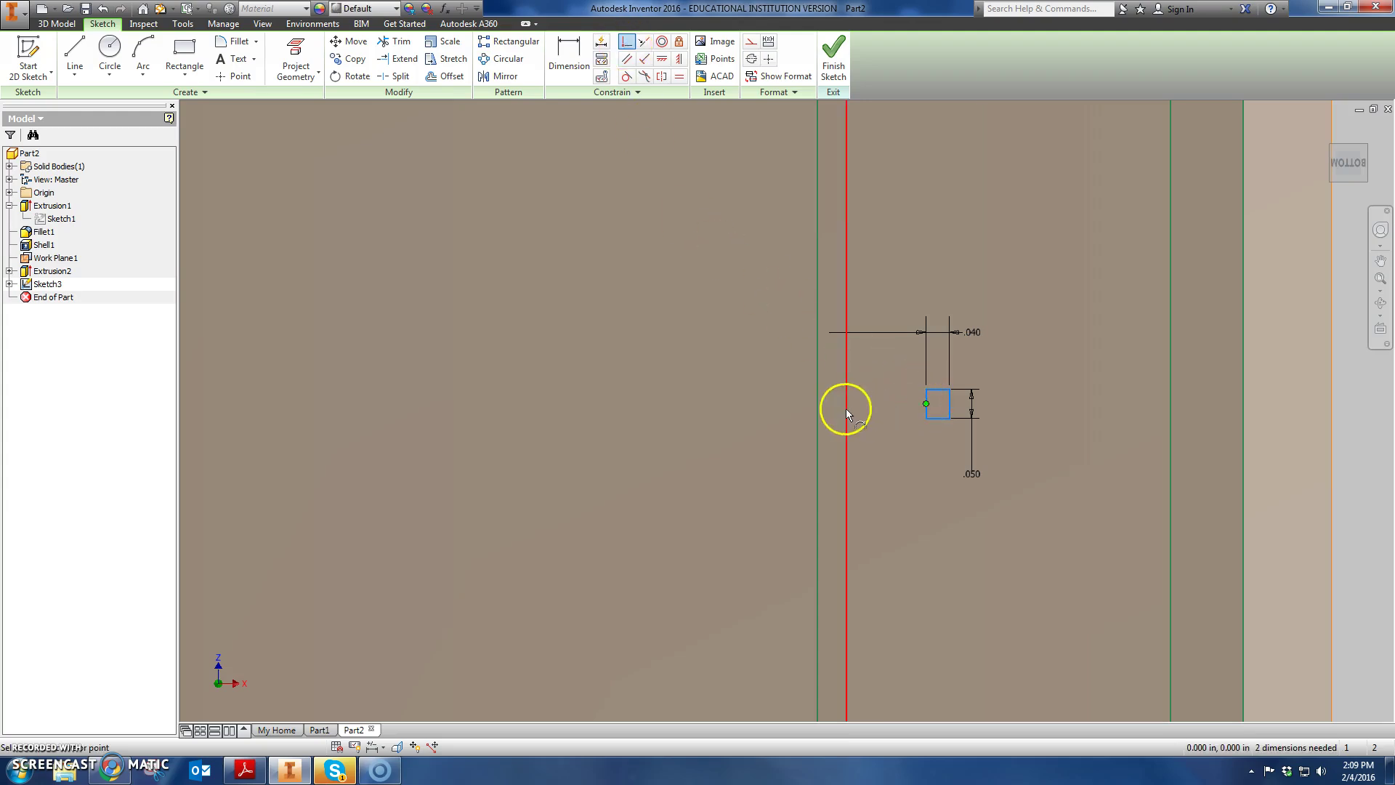
click(846, 464)
scroll(868, 441, down, 5)
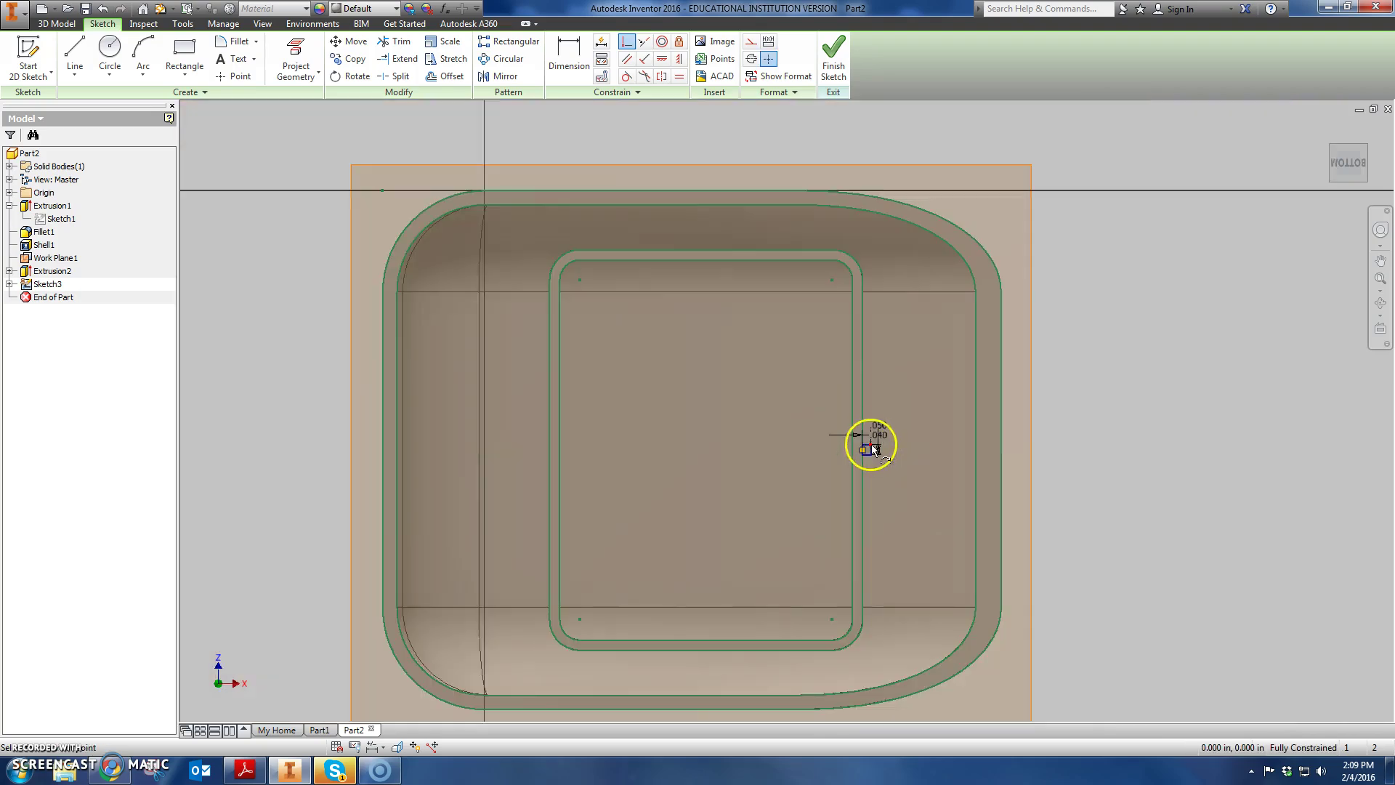
middle_drag(924, 383, 960, 382)
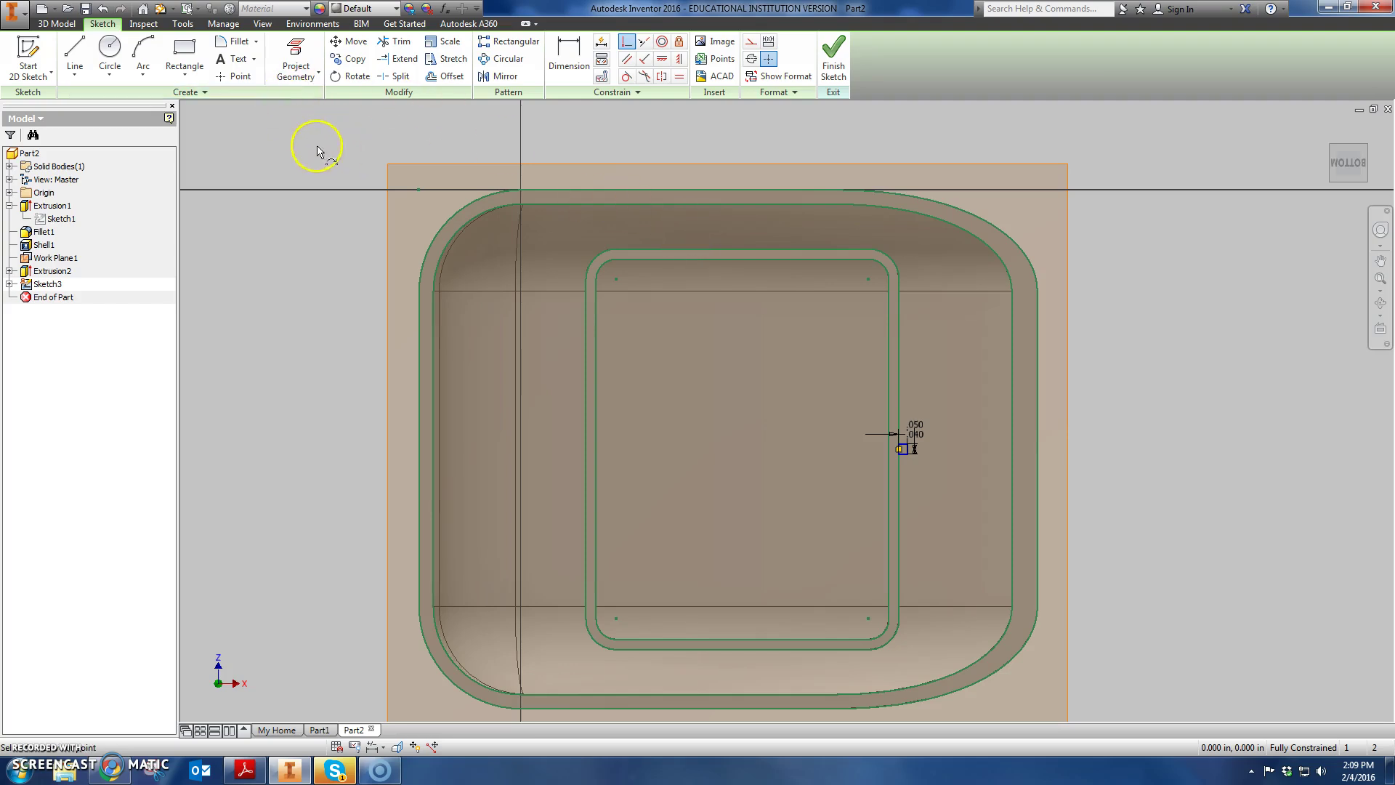
click(88, 58)
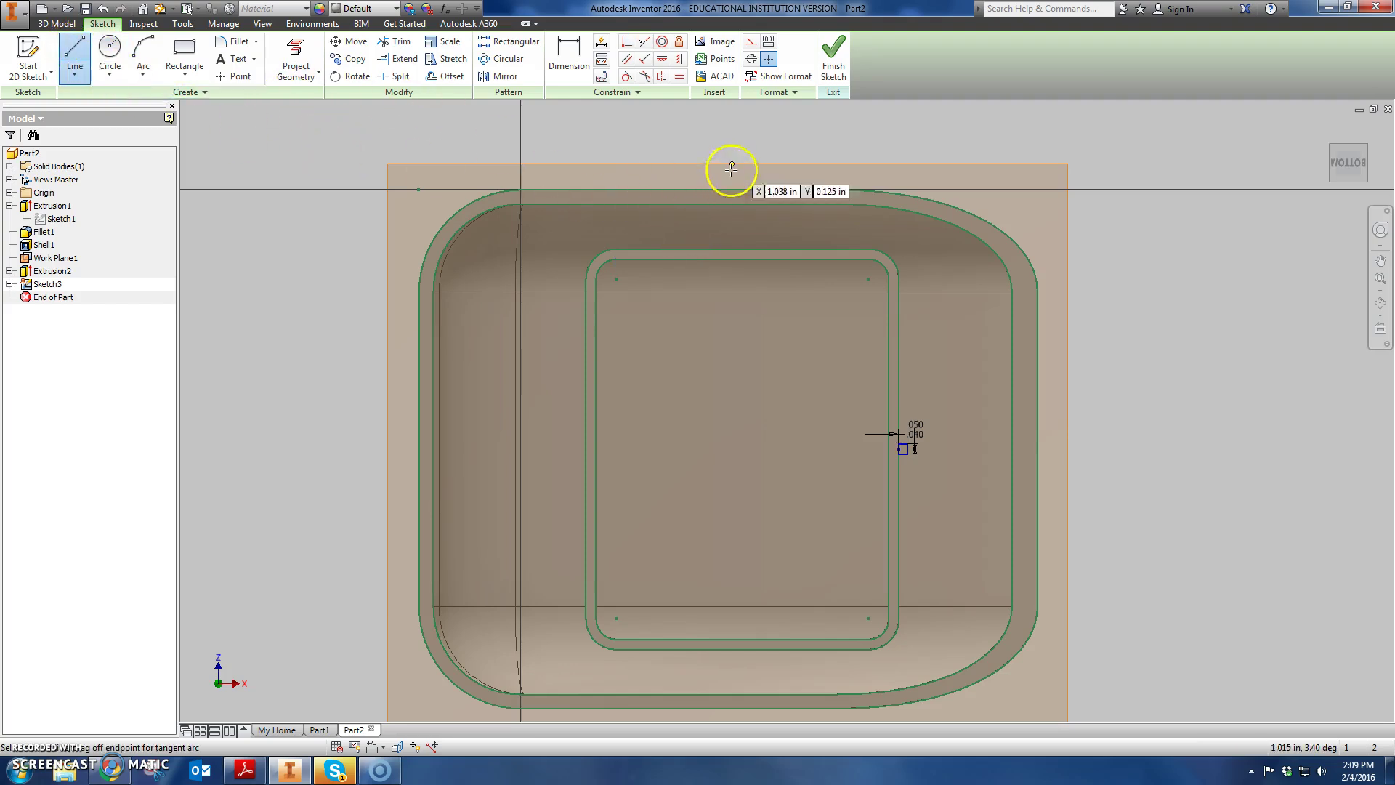
Draw a vertical construction centreline from top to bottom across the inner profile
click(752, 45)
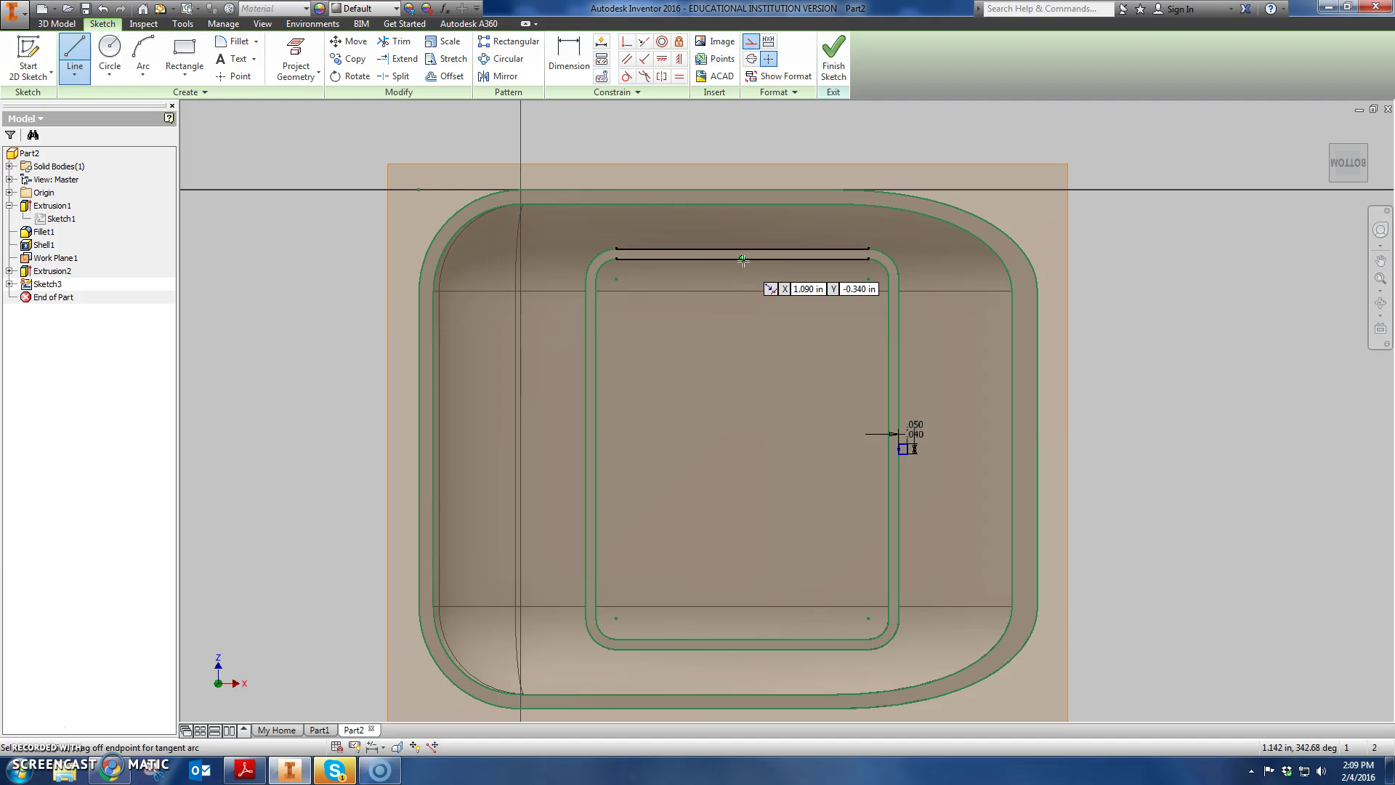
drag(743, 260, 743, 639)
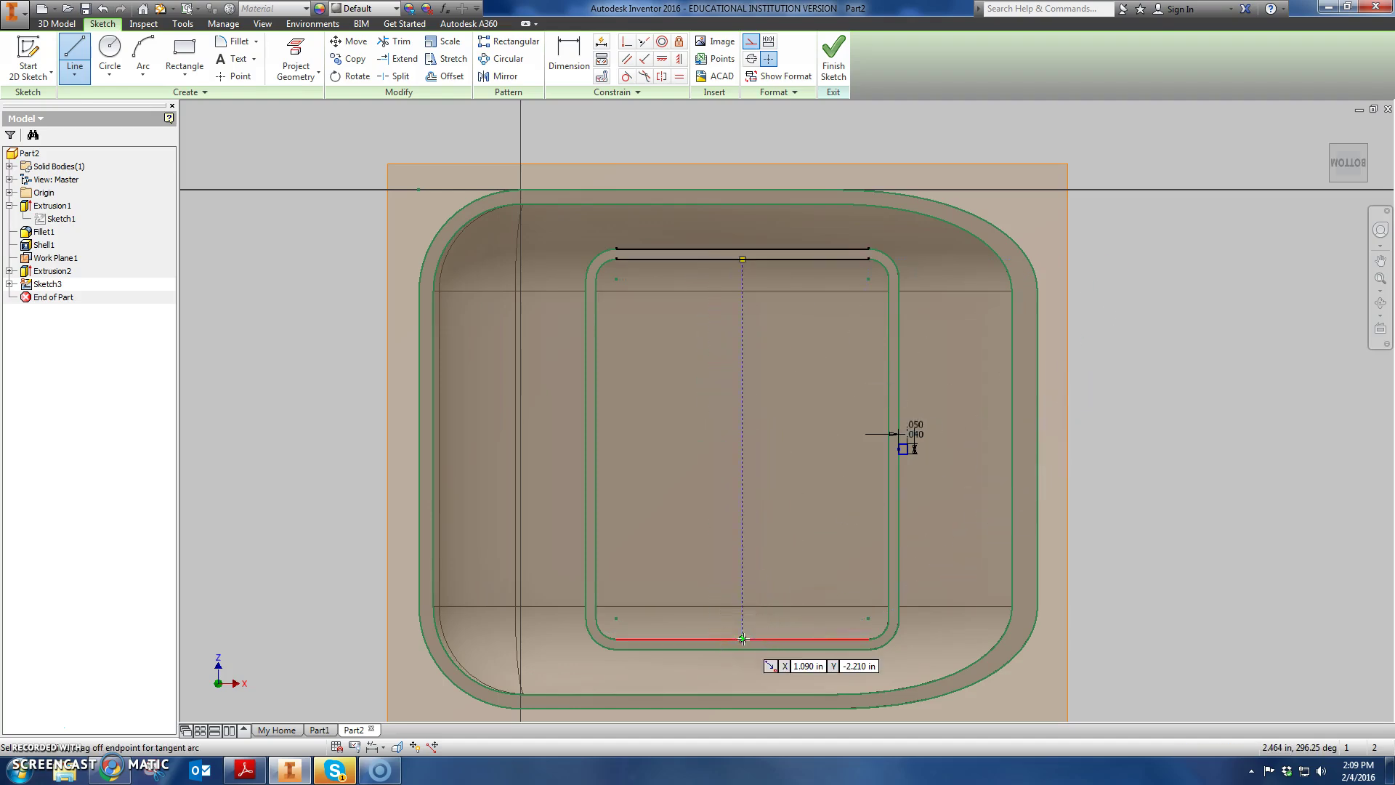
right_click(743, 638)
click(792, 639)
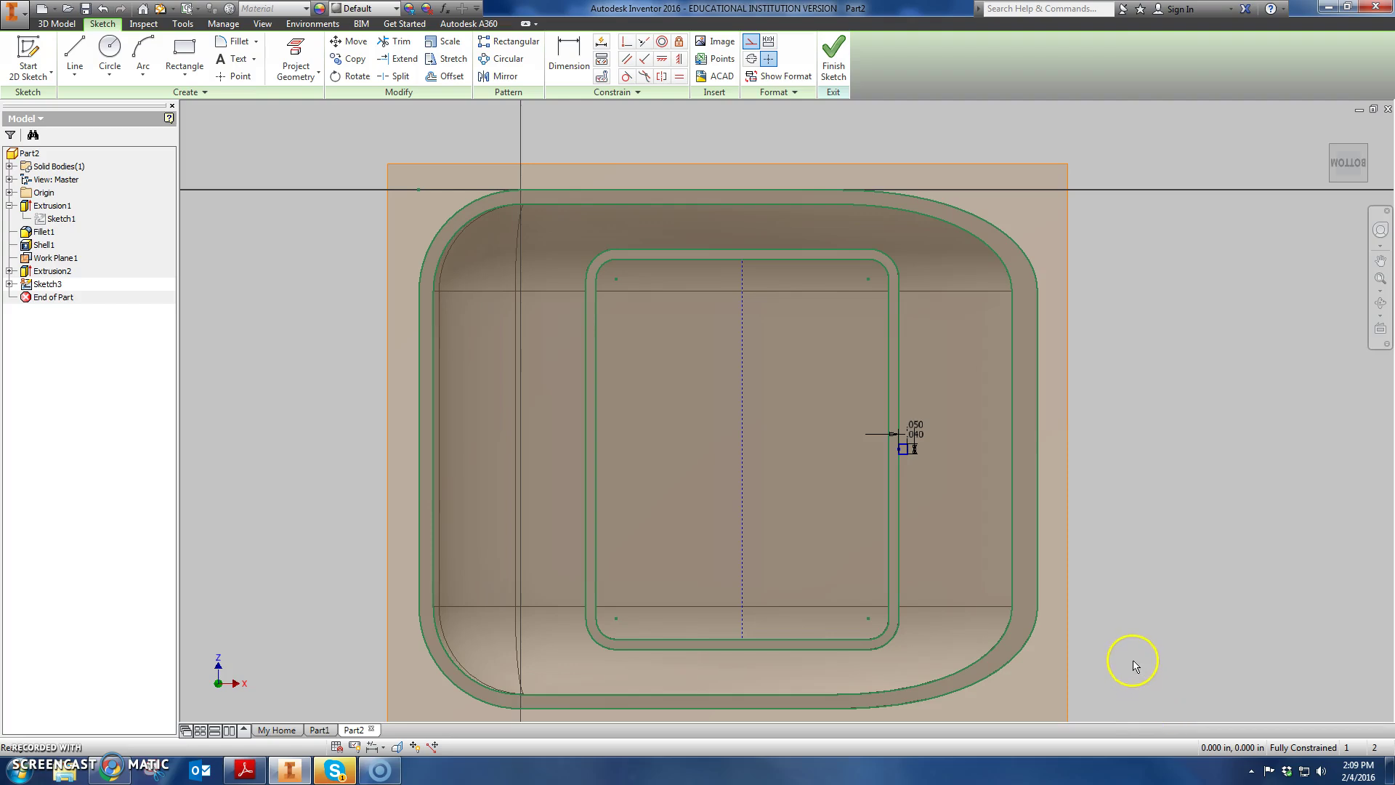
Mirror the small tab rectangle across the centreline to the opposite side
click(500, 77)
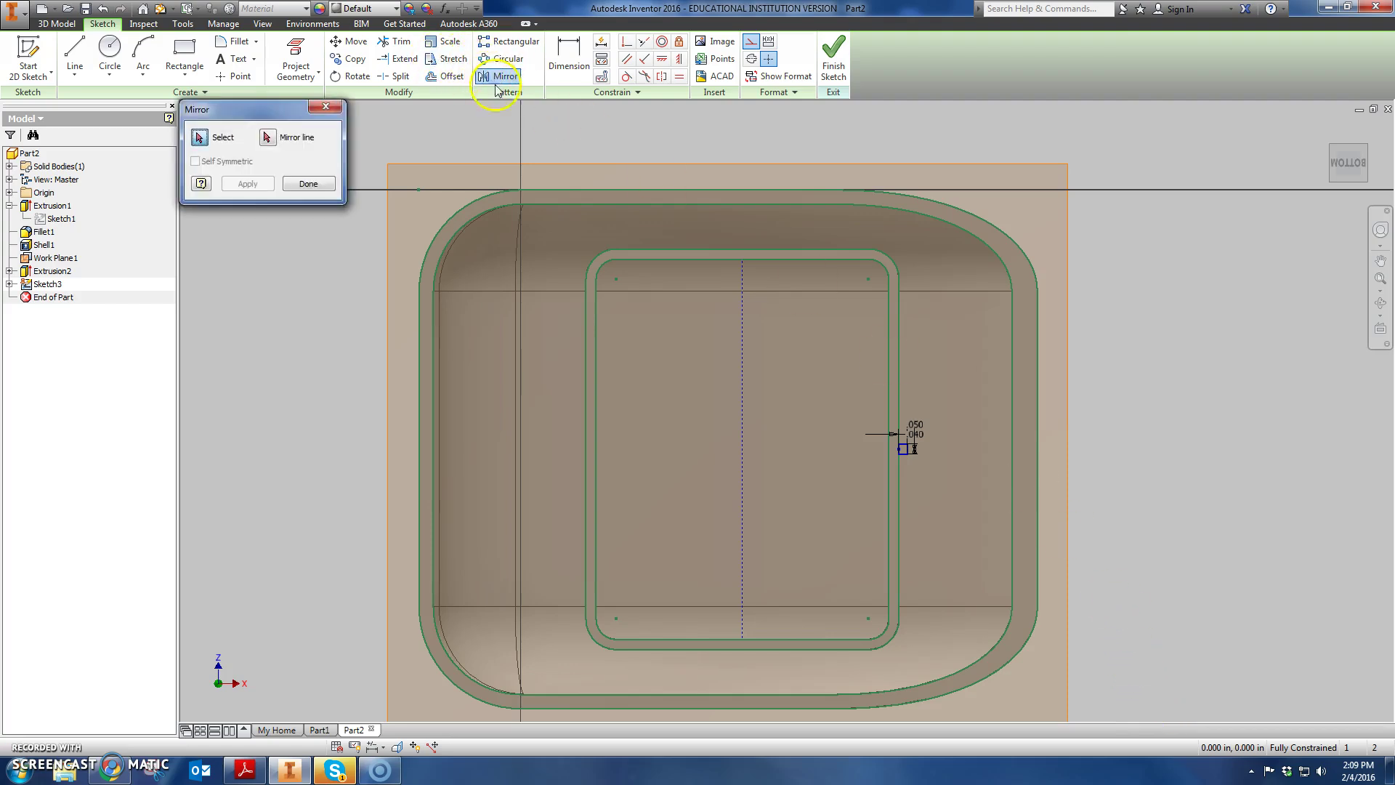
scroll(906, 489, down, 5)
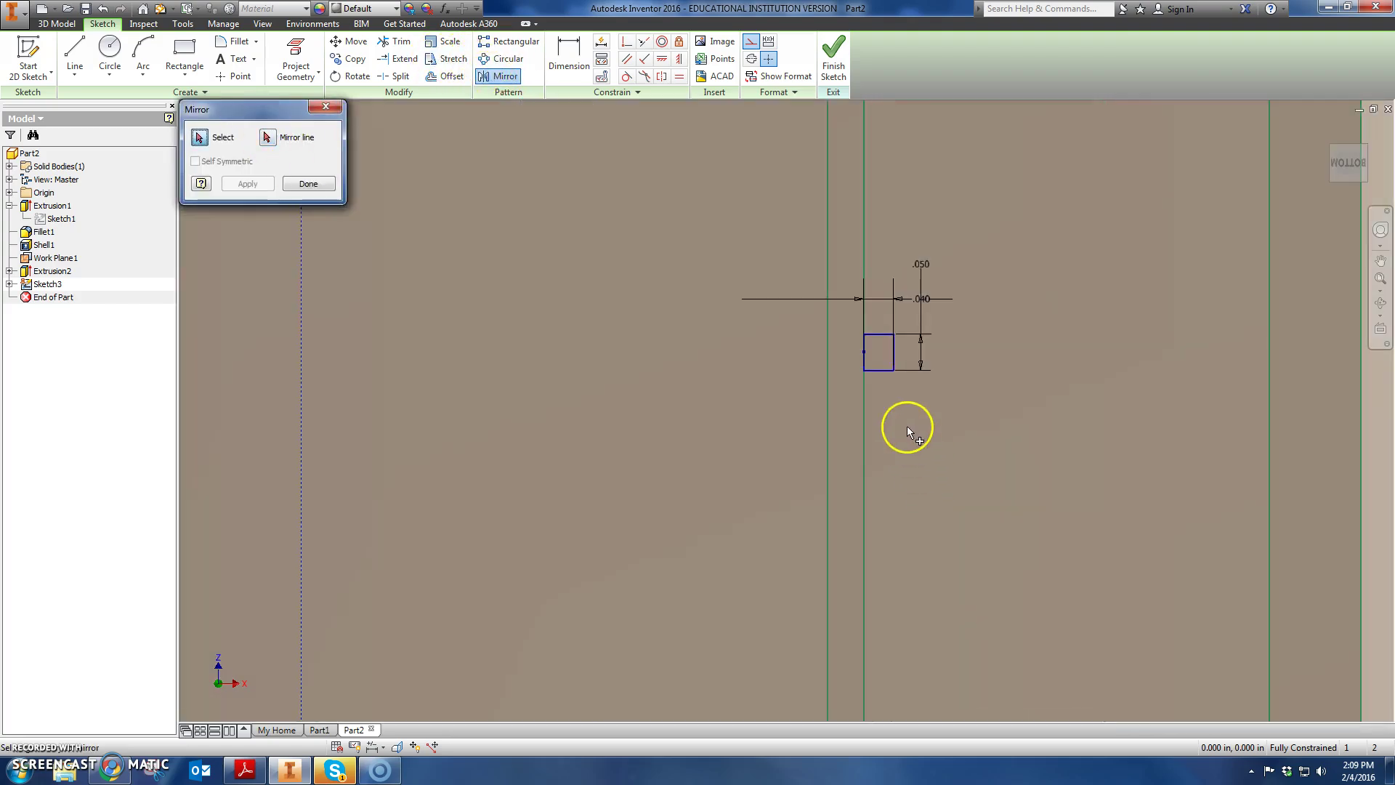
drag(900, 396, 866, 328)
drag(916, 370, 914, 369)
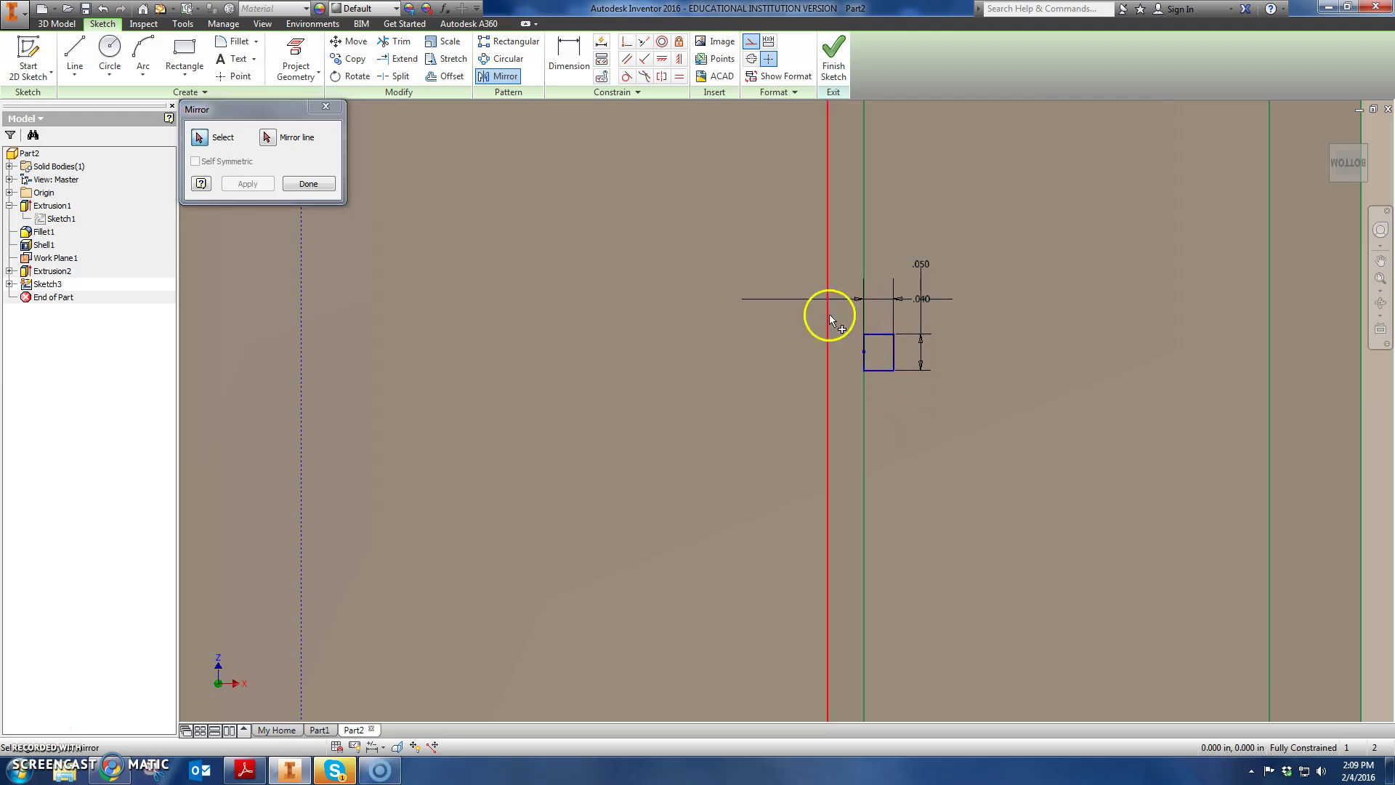
drag(841, 302, 918, 387)
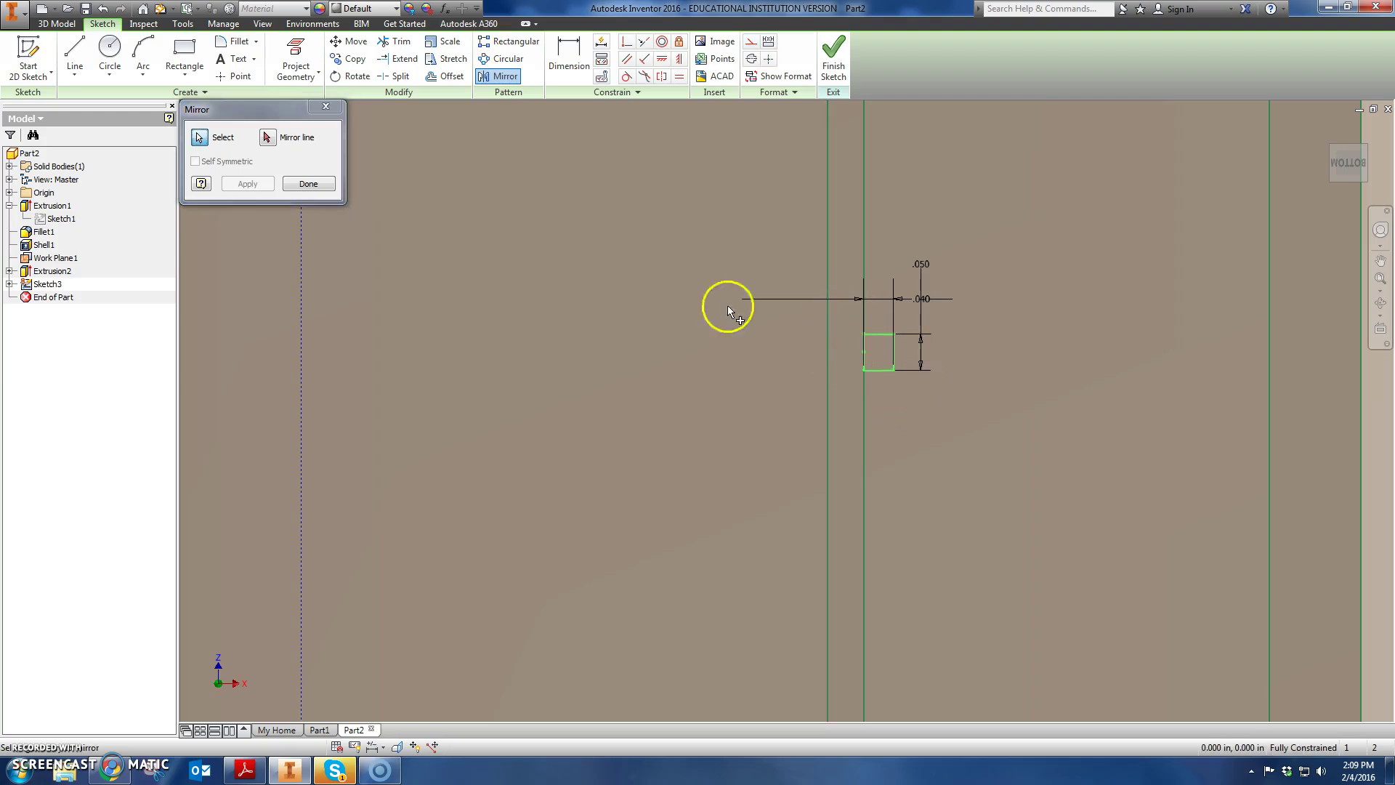
click(267, 137)
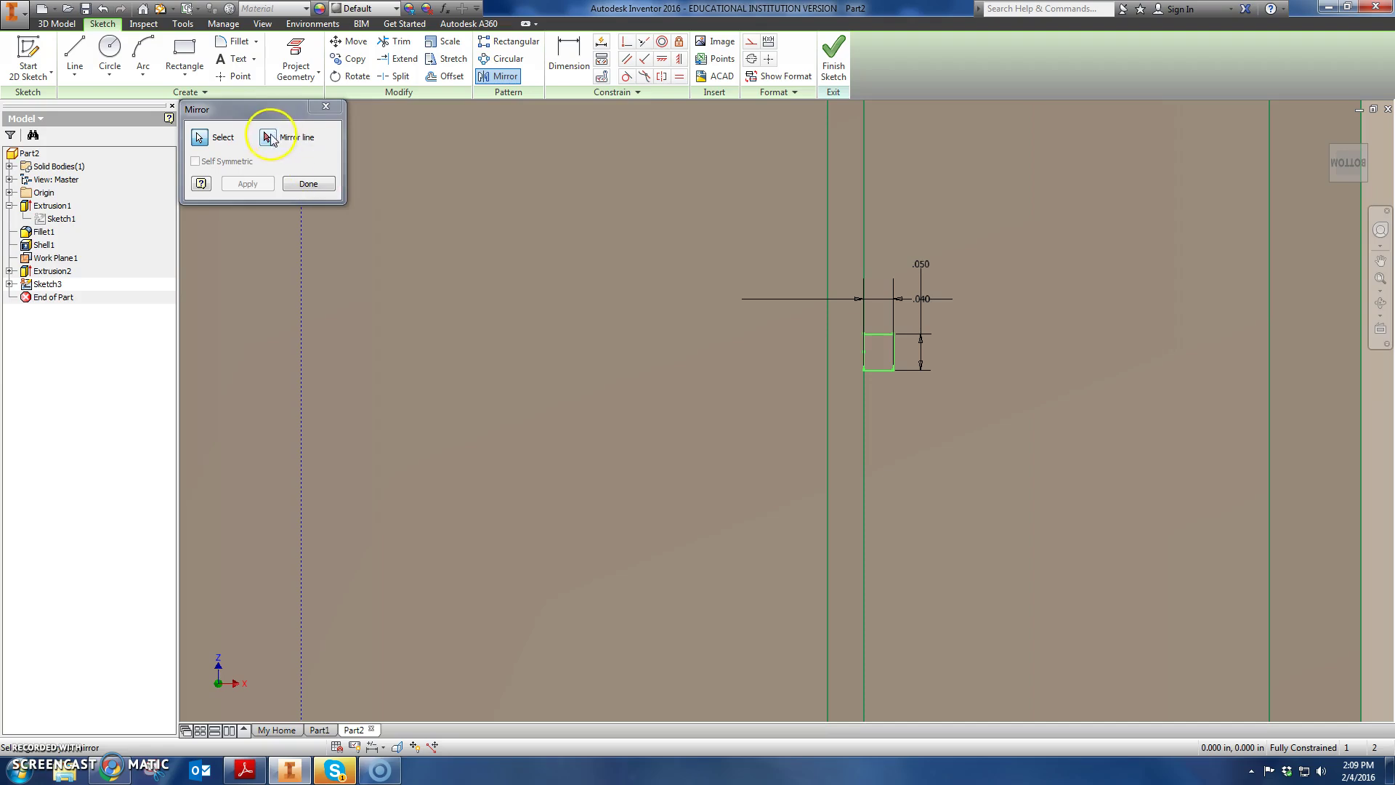
click(300, 250)
scroll(299, 250, down, 4)
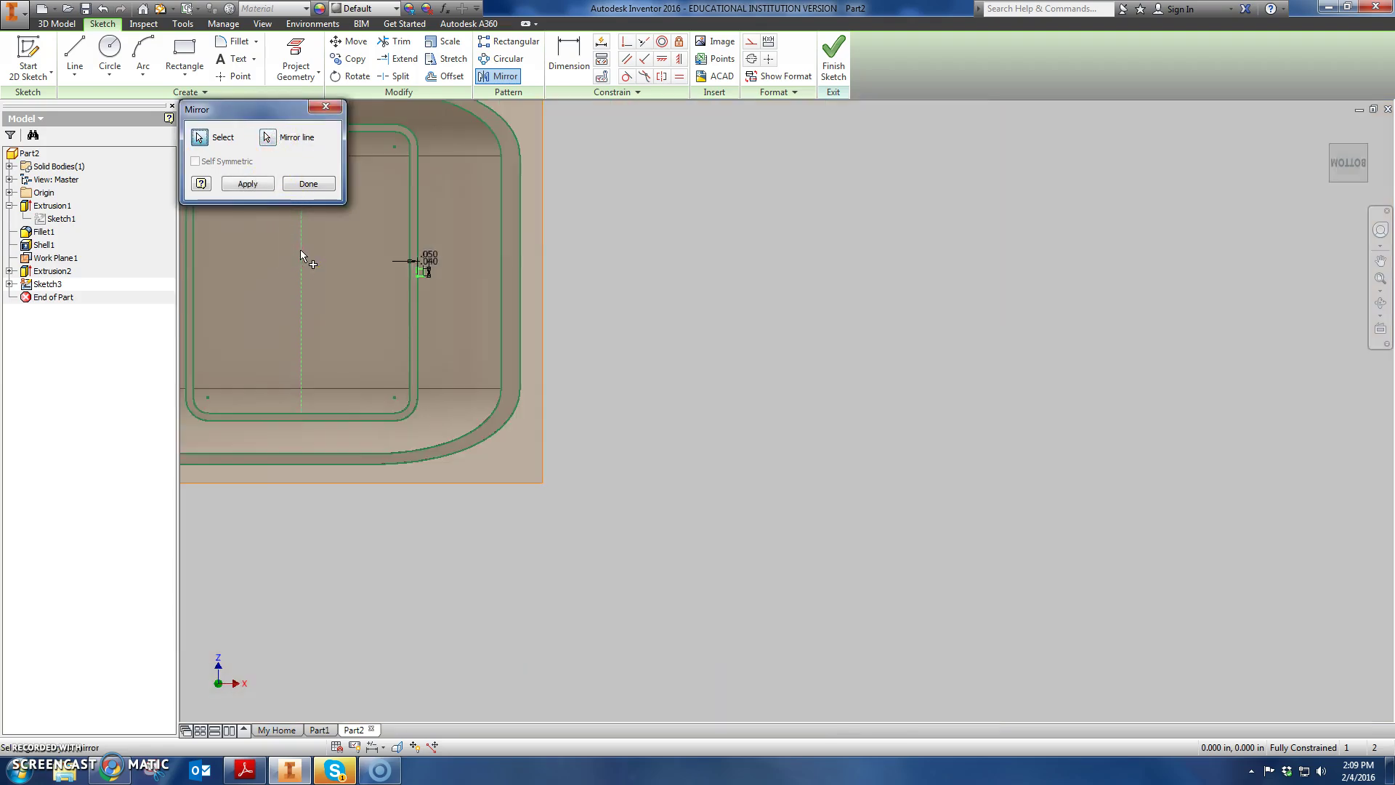
middle_drag(301, 251, 464, 295)
click(251, 184)
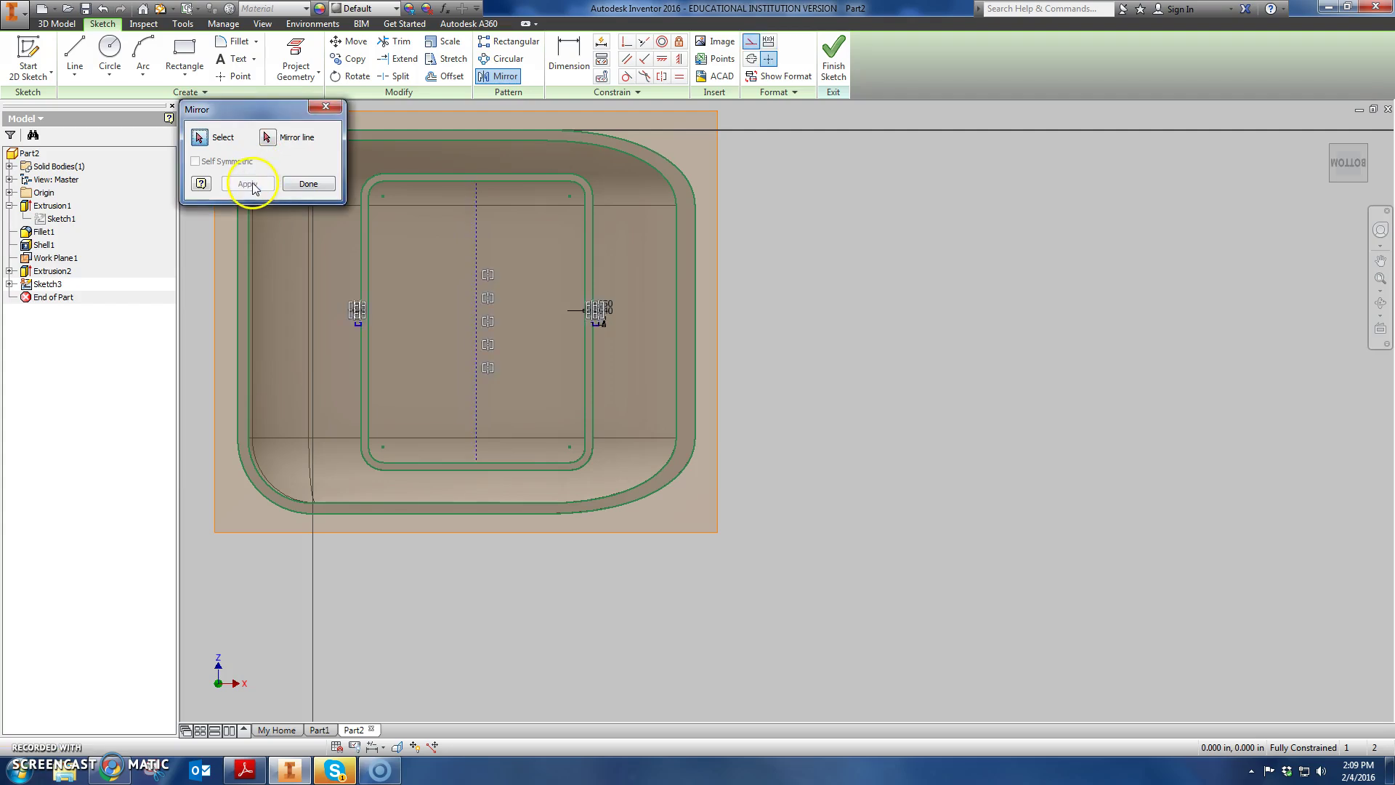
click(308, 184)
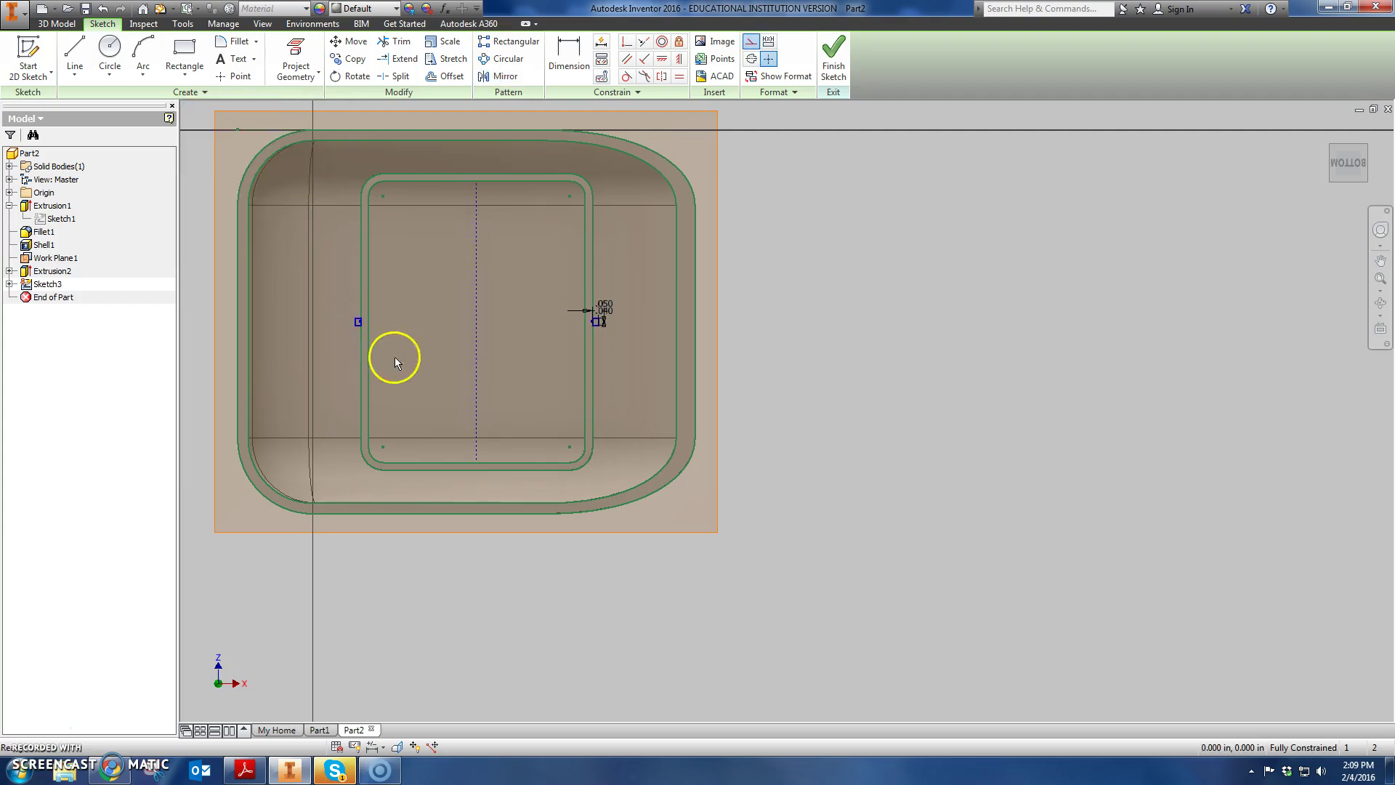
Draw a second 0.050-wide tab rectangle at the shell's top edge
scroll(395, 356, up, 3)
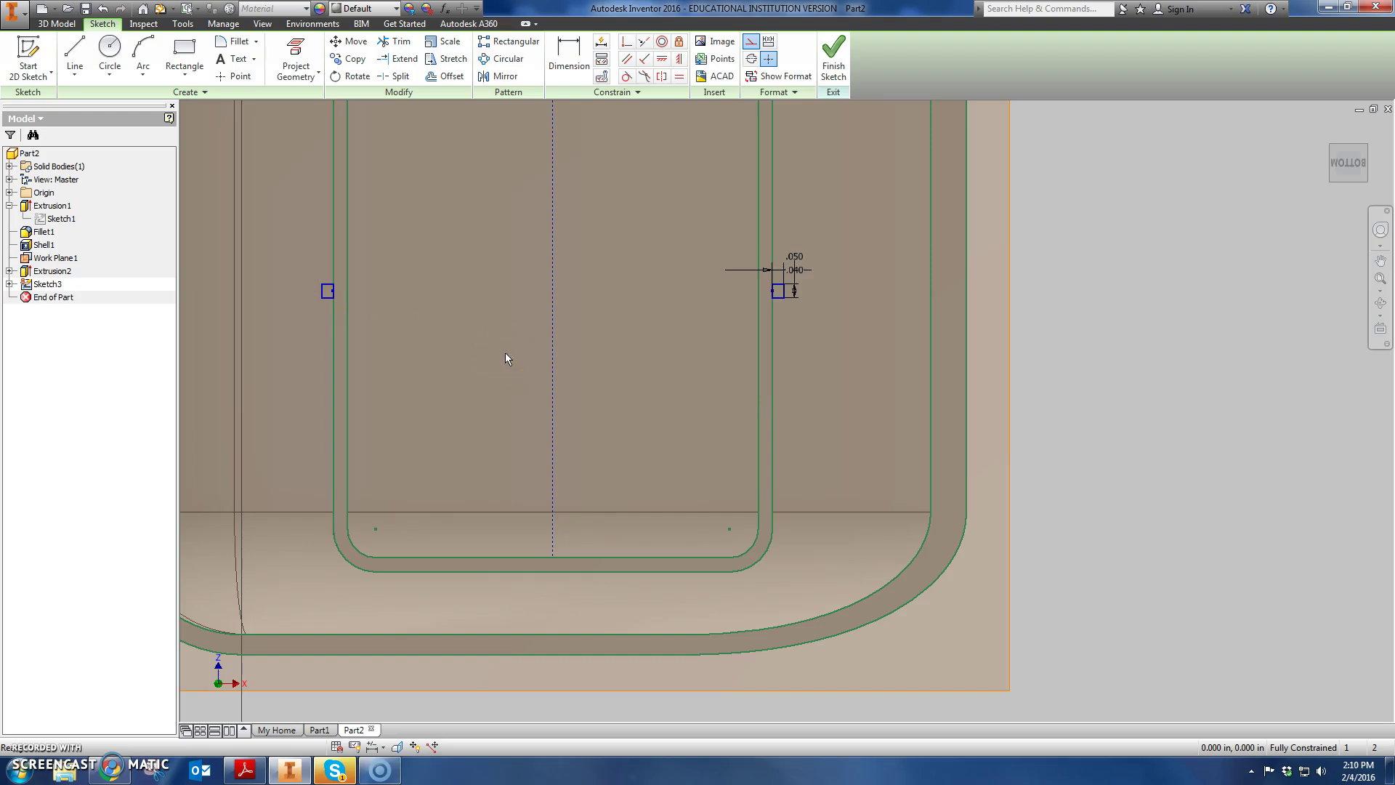
middle_drag(507, 356, 528, 550)
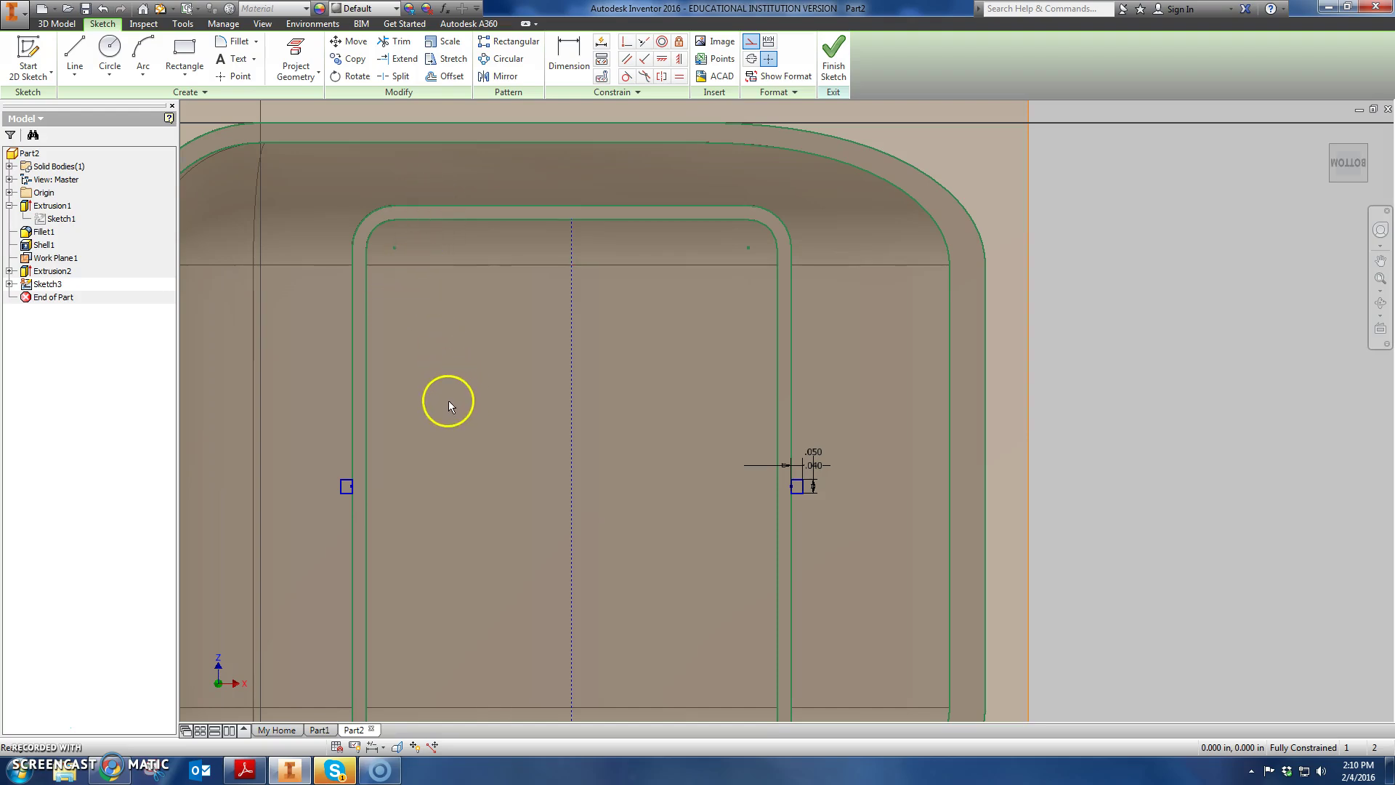
middle_drag(452, 389, 482, 384)
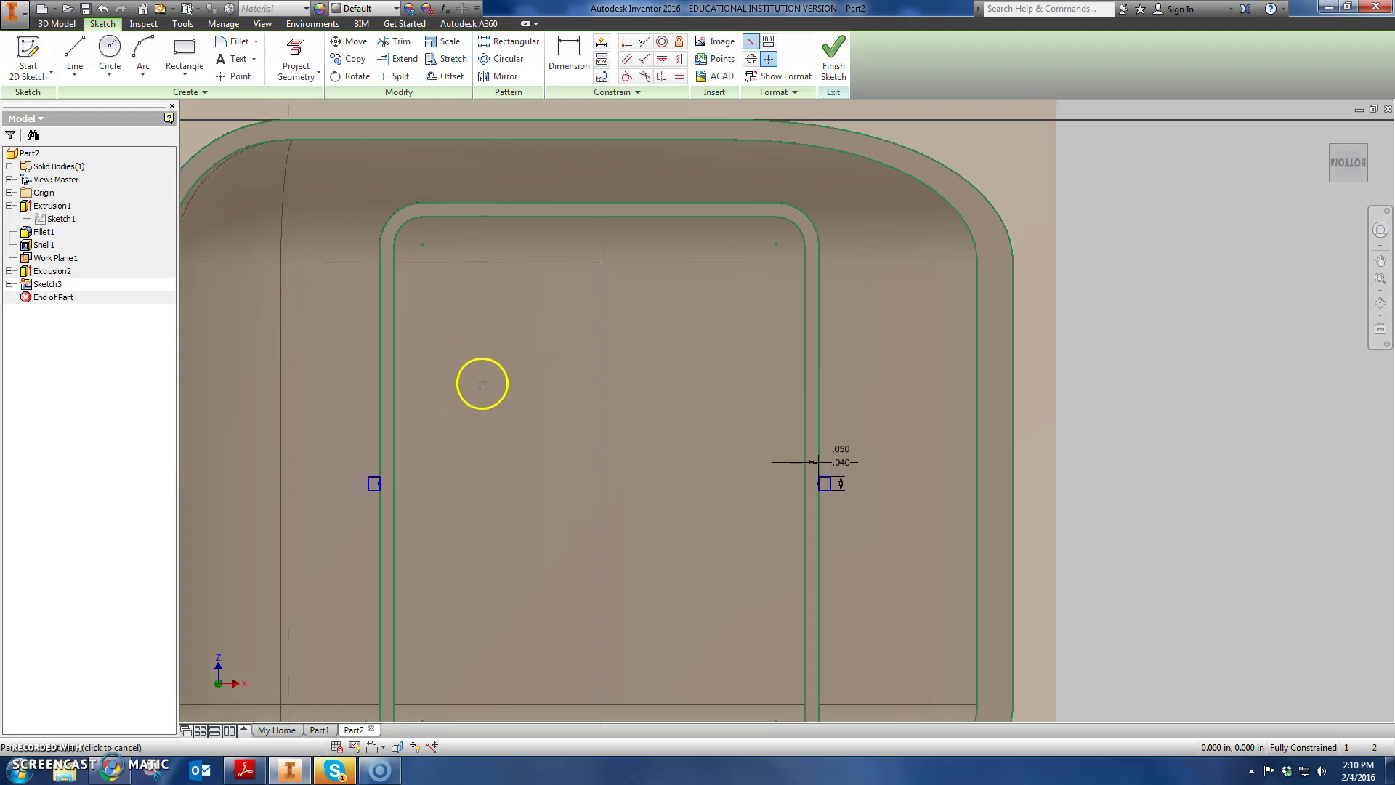
click(184, 54)
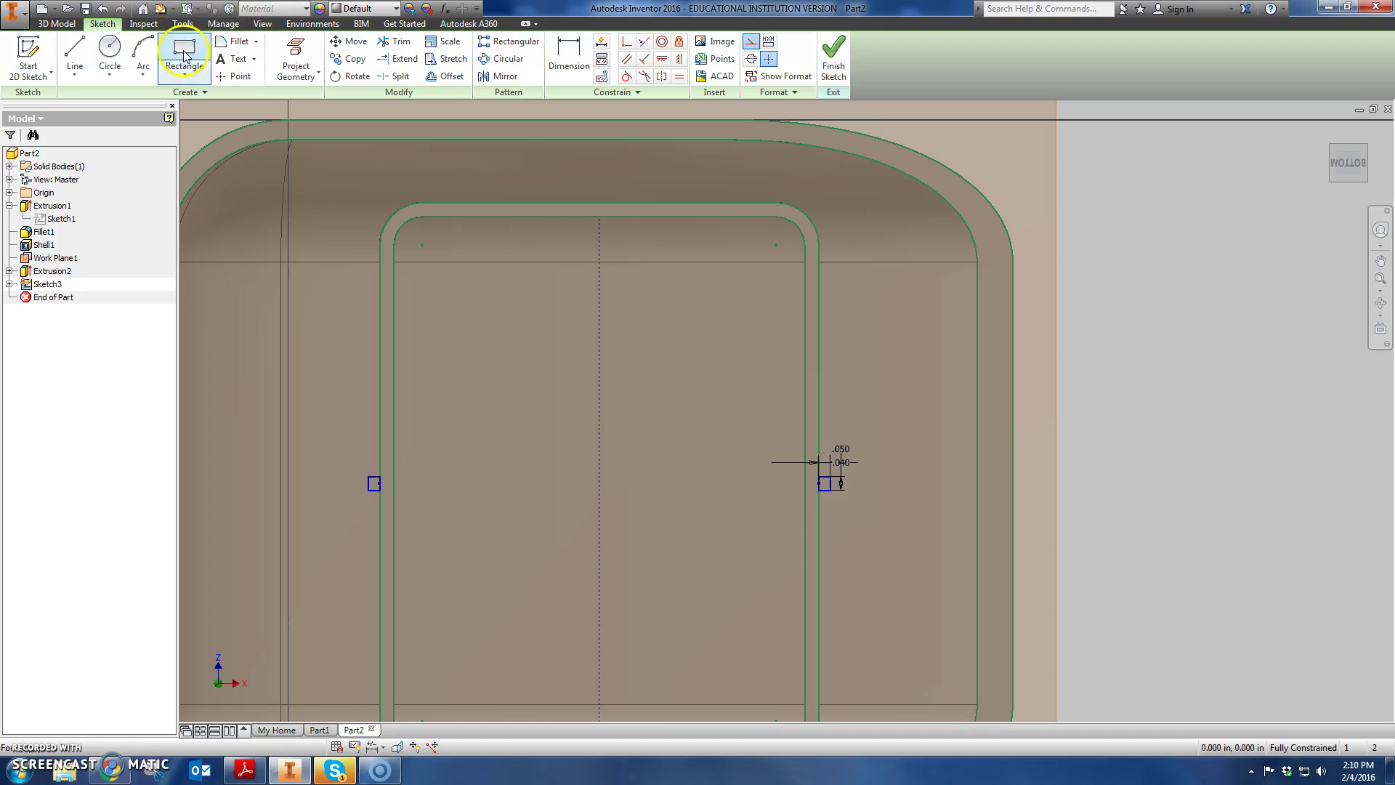
click(446, 171)
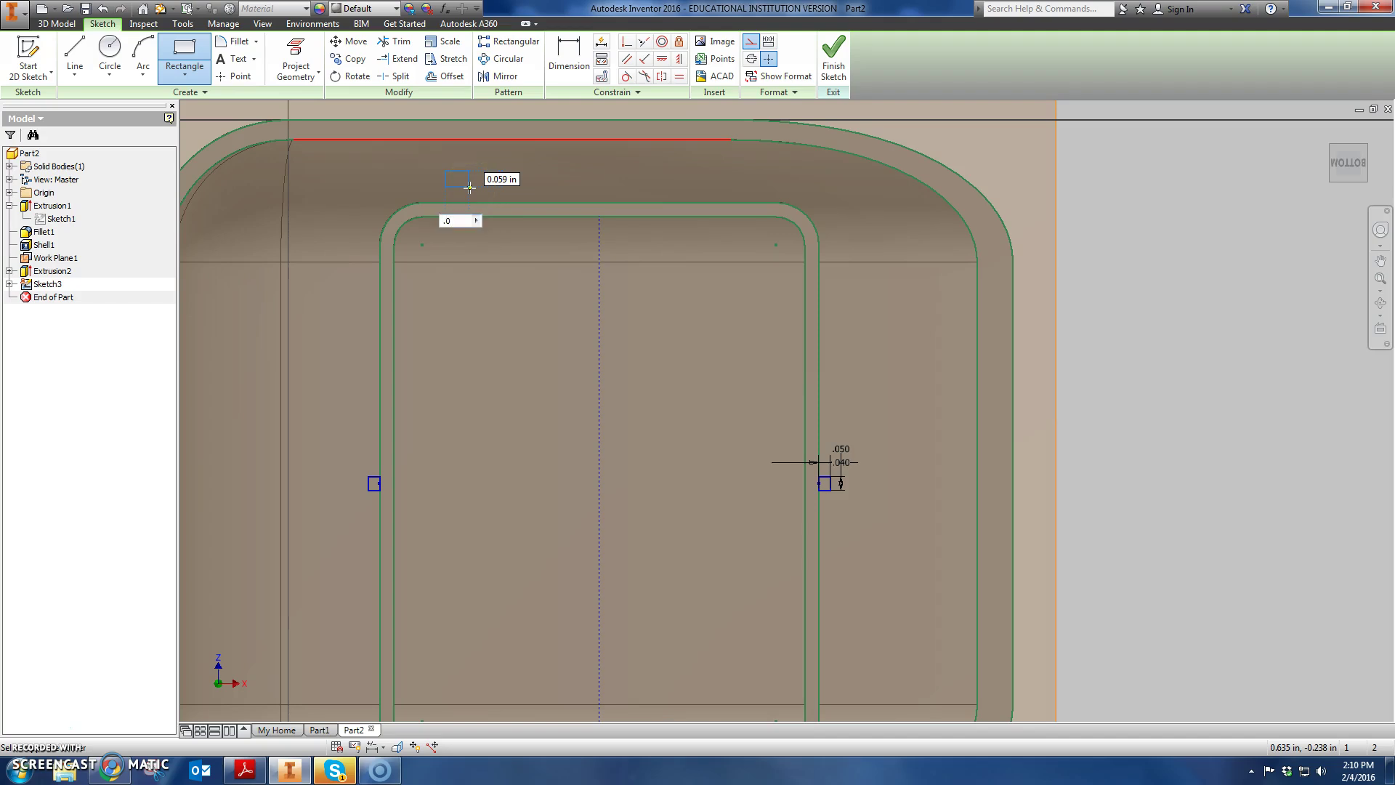
key(Tab)
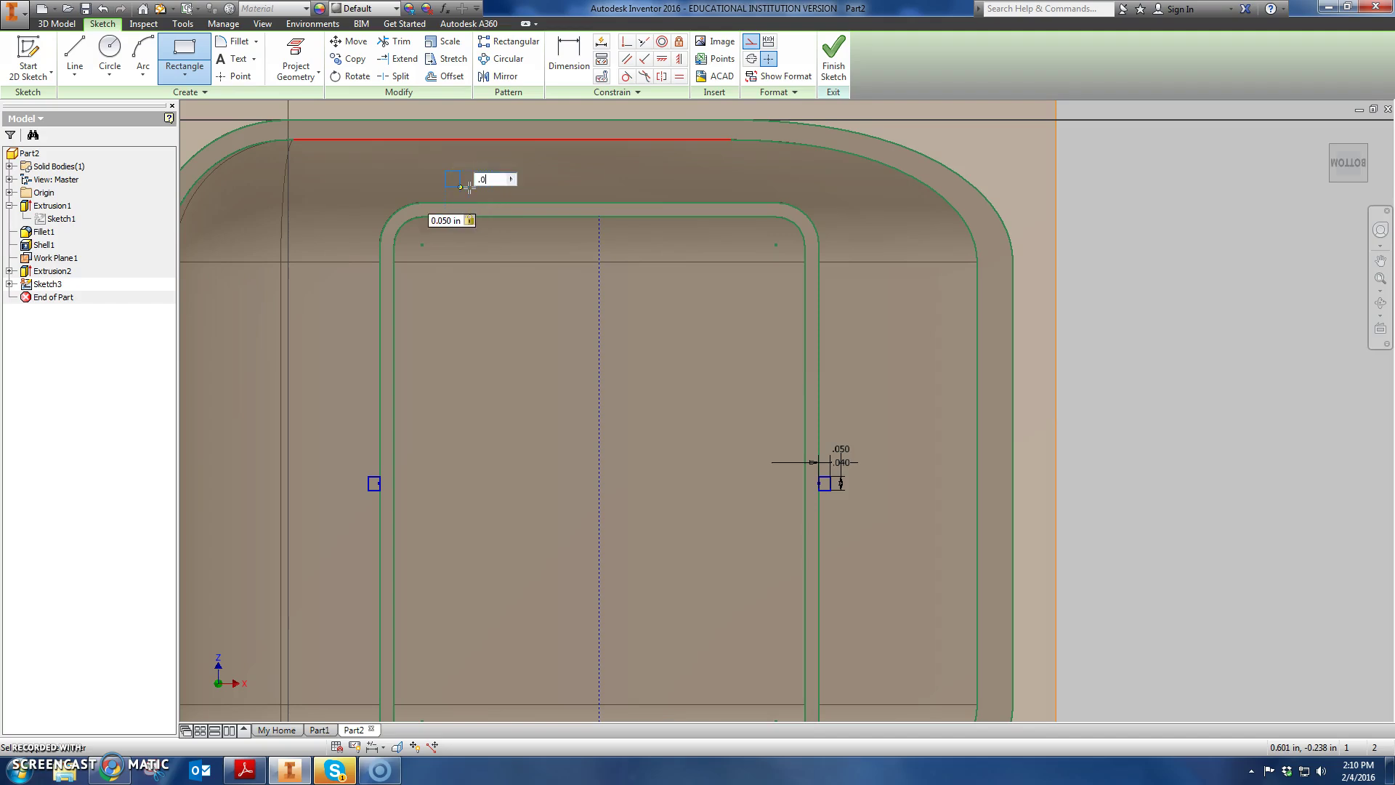
key(Return)
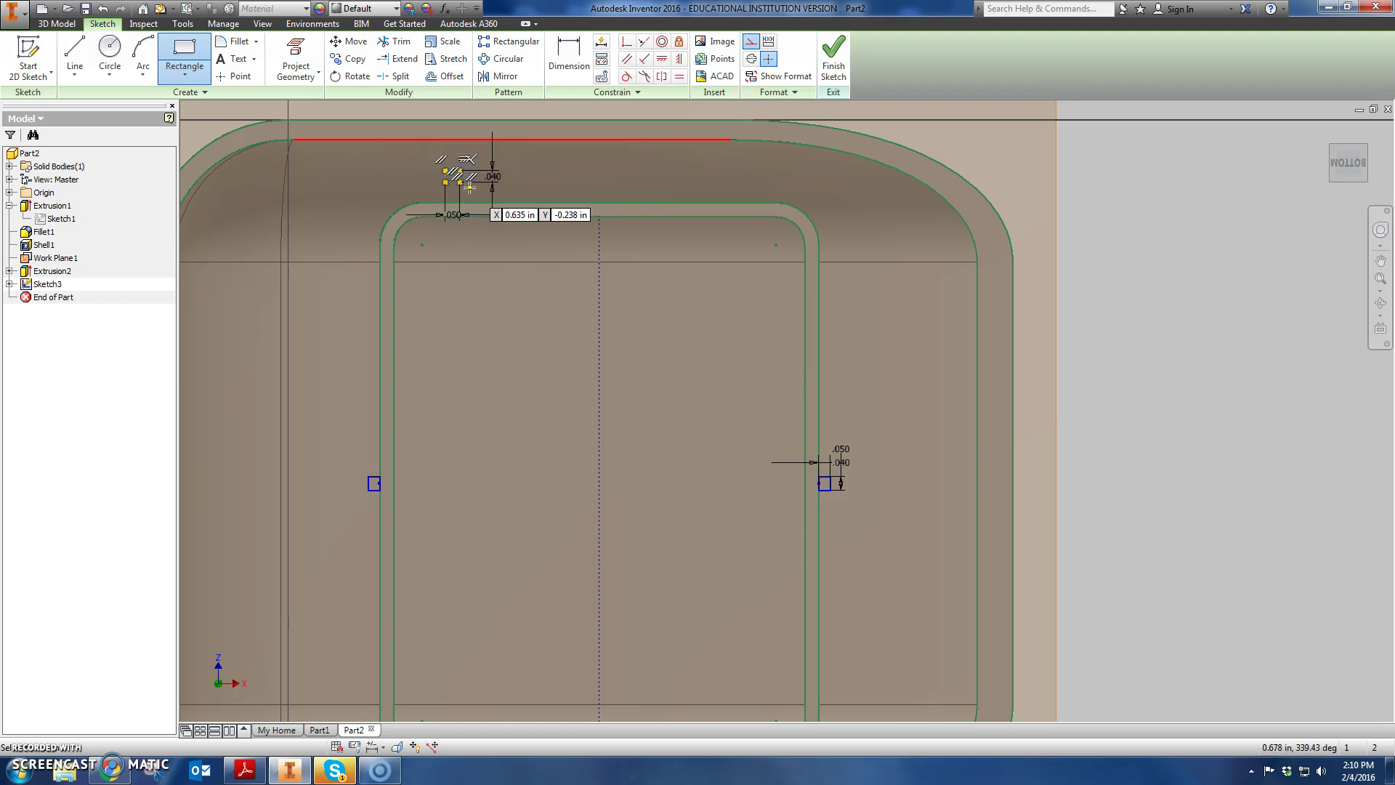
scroll(469, 187, up, 2)
scroll(458, 228, down, 2)
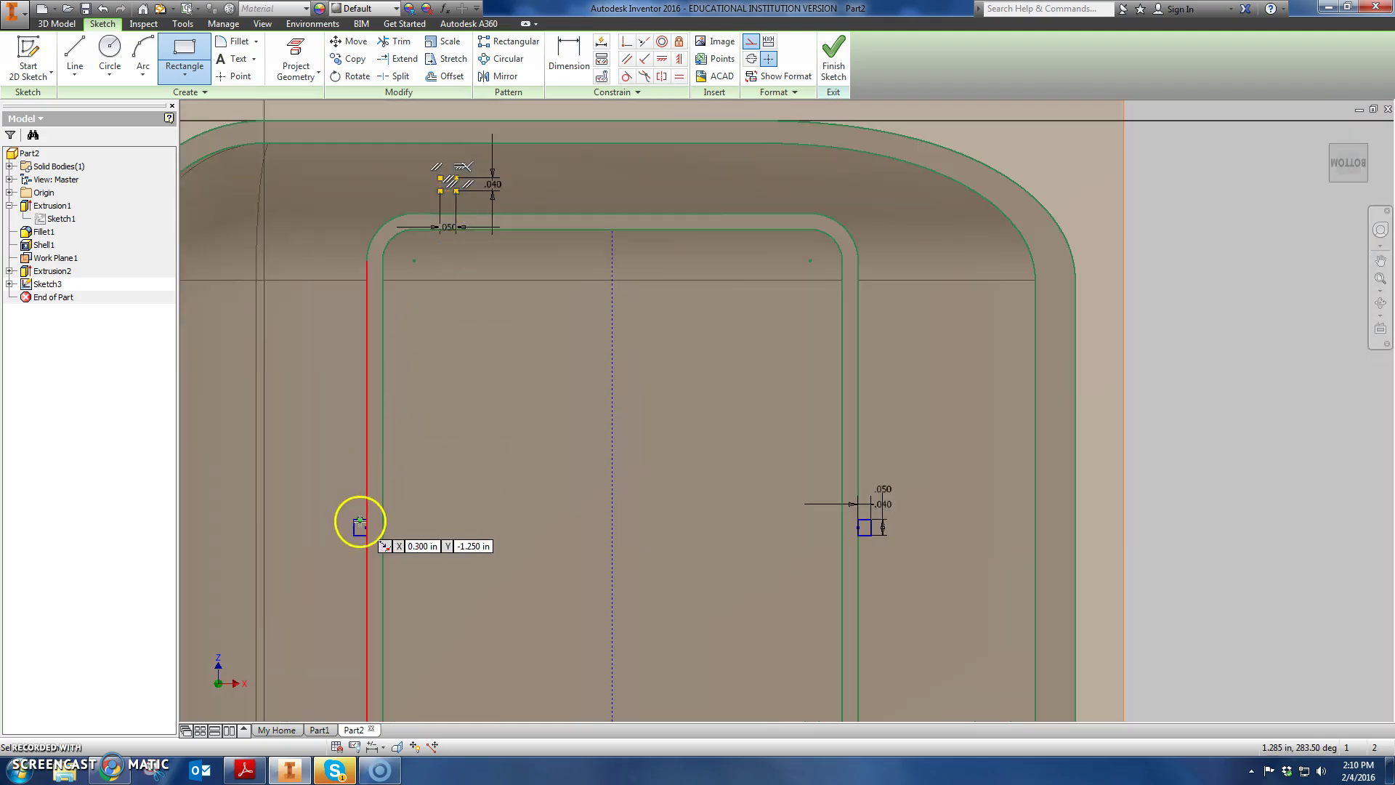
scroll(446, 224, up, 4)
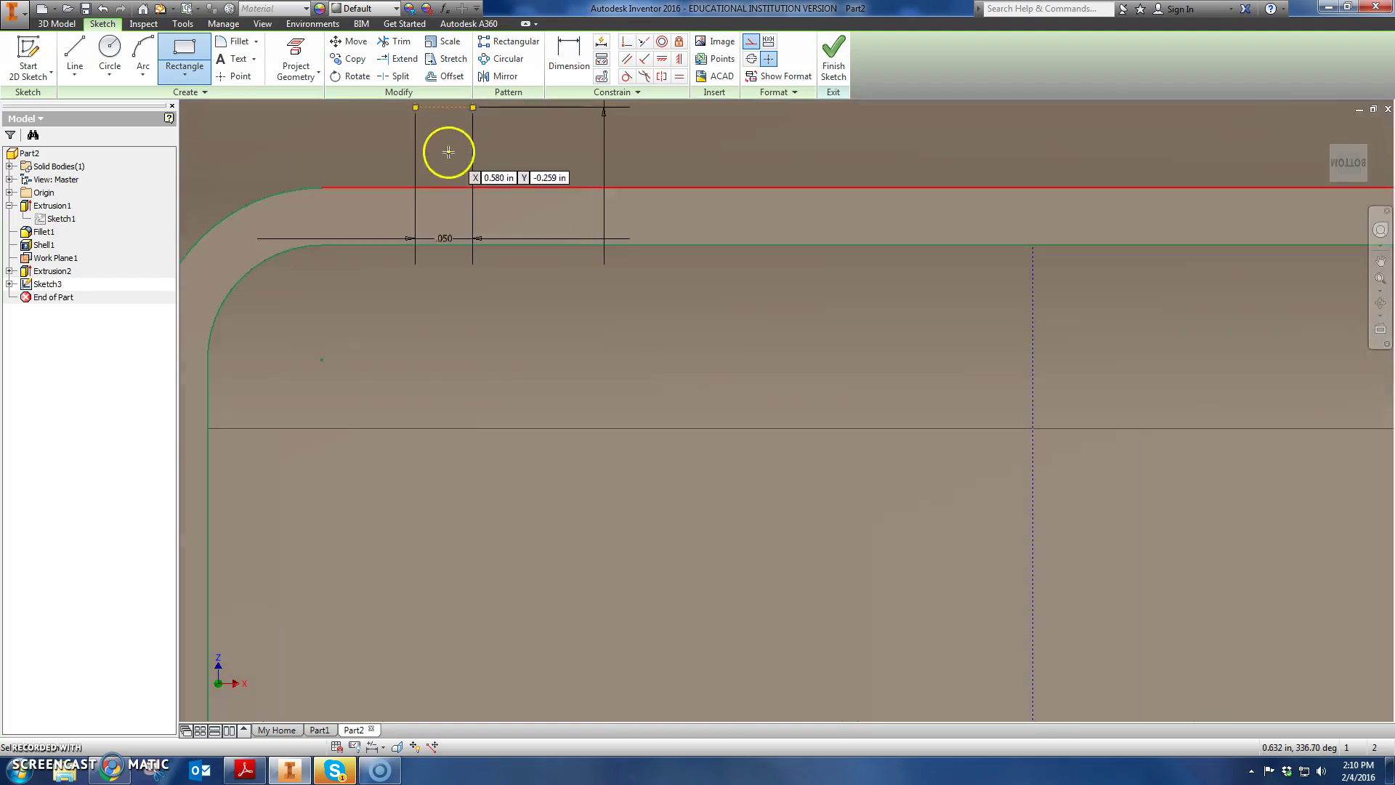
middle_drag(448, 152, 498, 303)
right_click(427, 171)
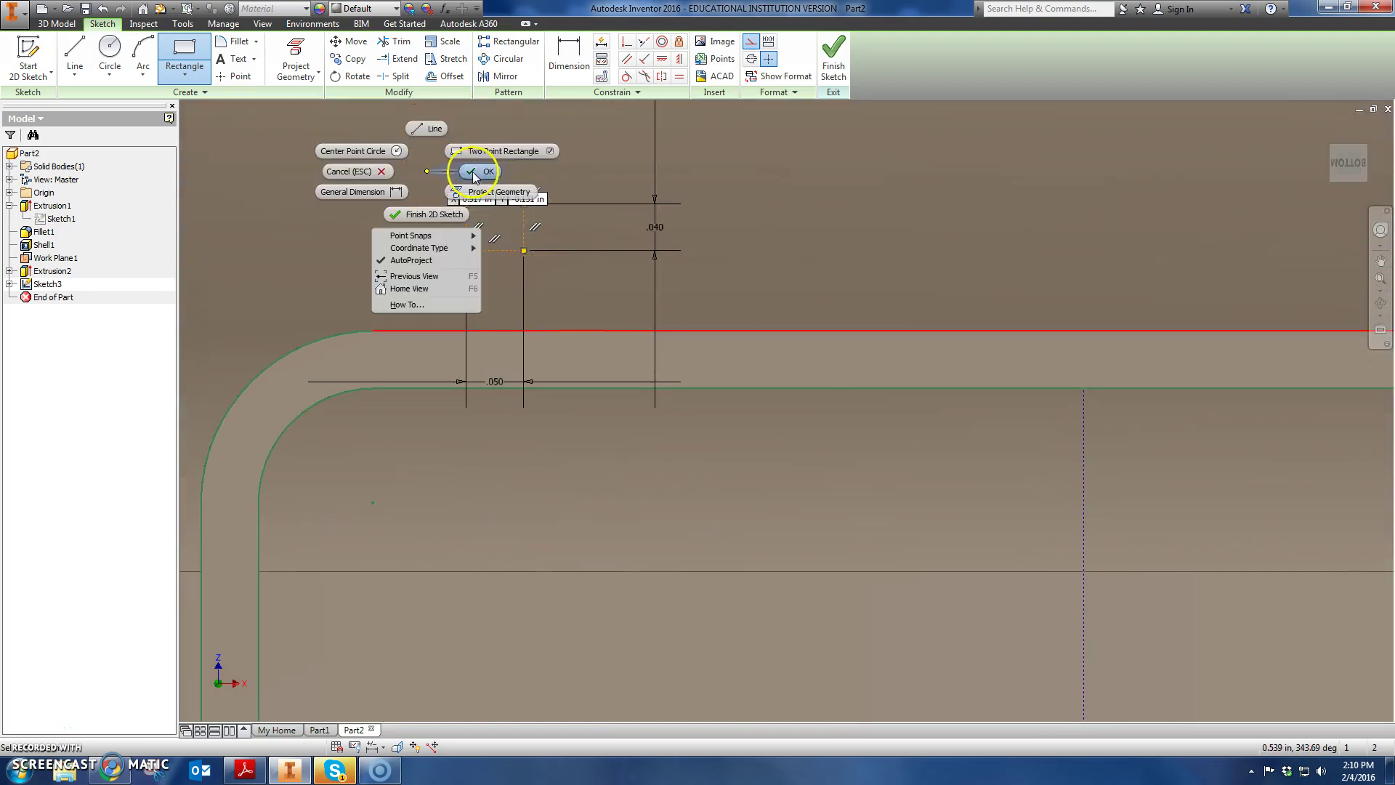
click(474, 173)
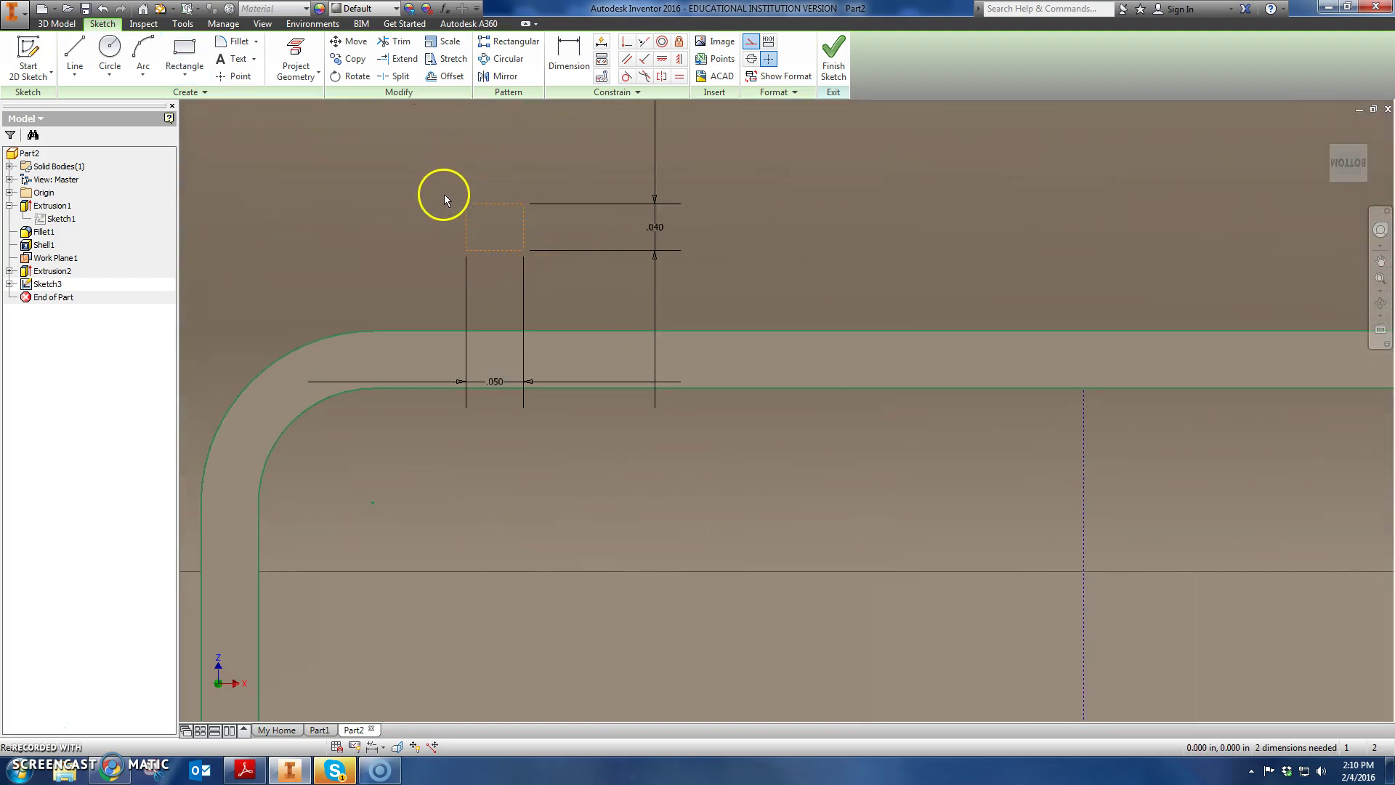
Convert the new rectangle to normal lines and level its bottom midpoint with the edge point
drag(481, 221, 542, 268)
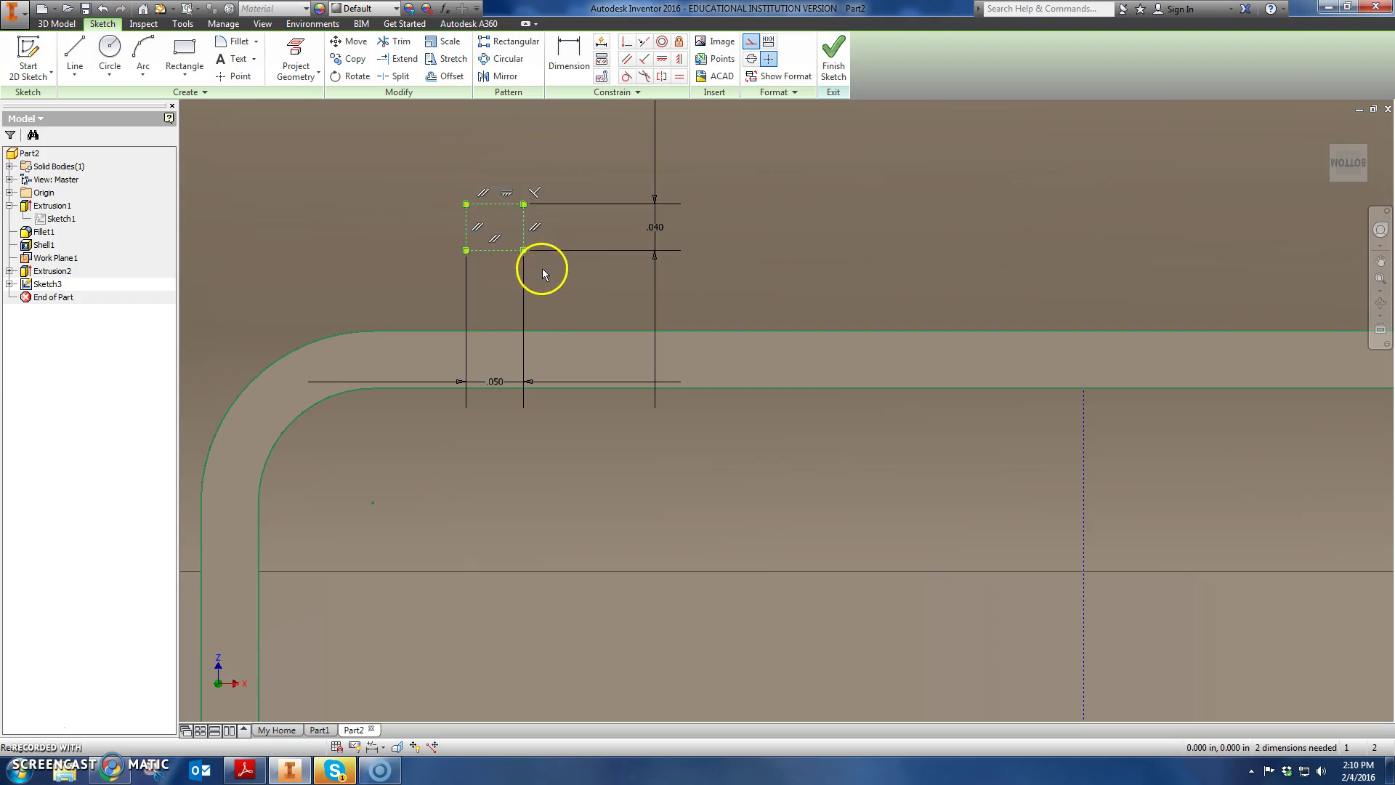
click(750, 42)
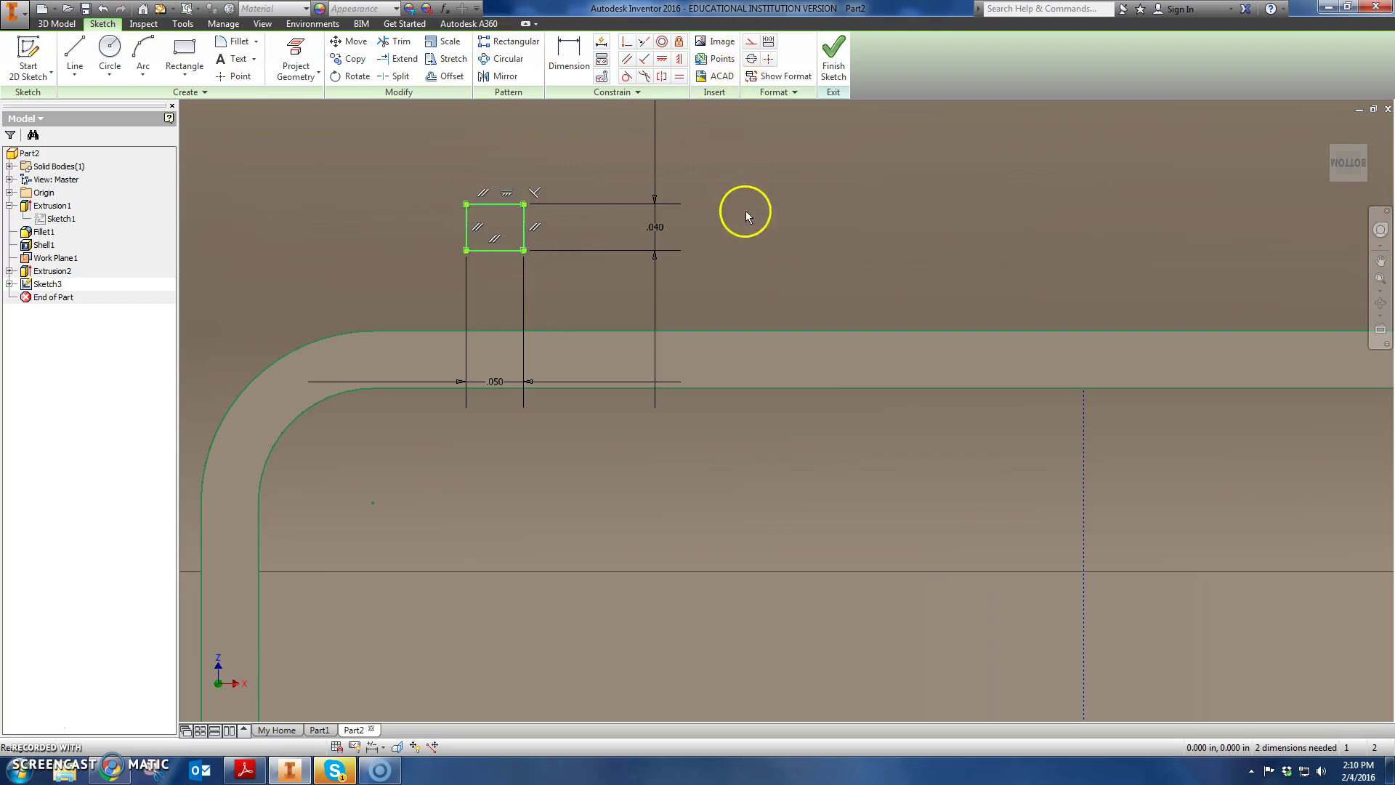
scroll(724, 239, down, 3)
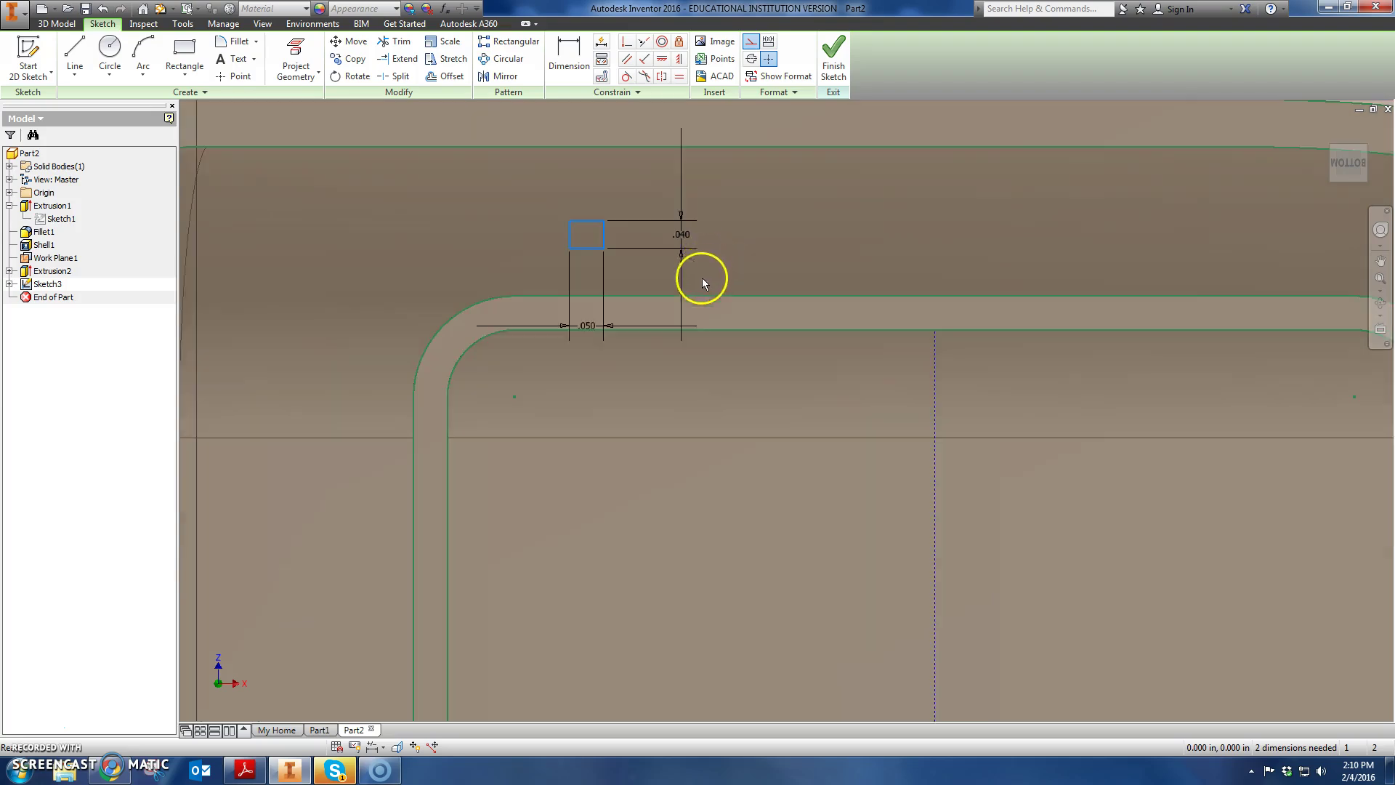
click(662, 61)
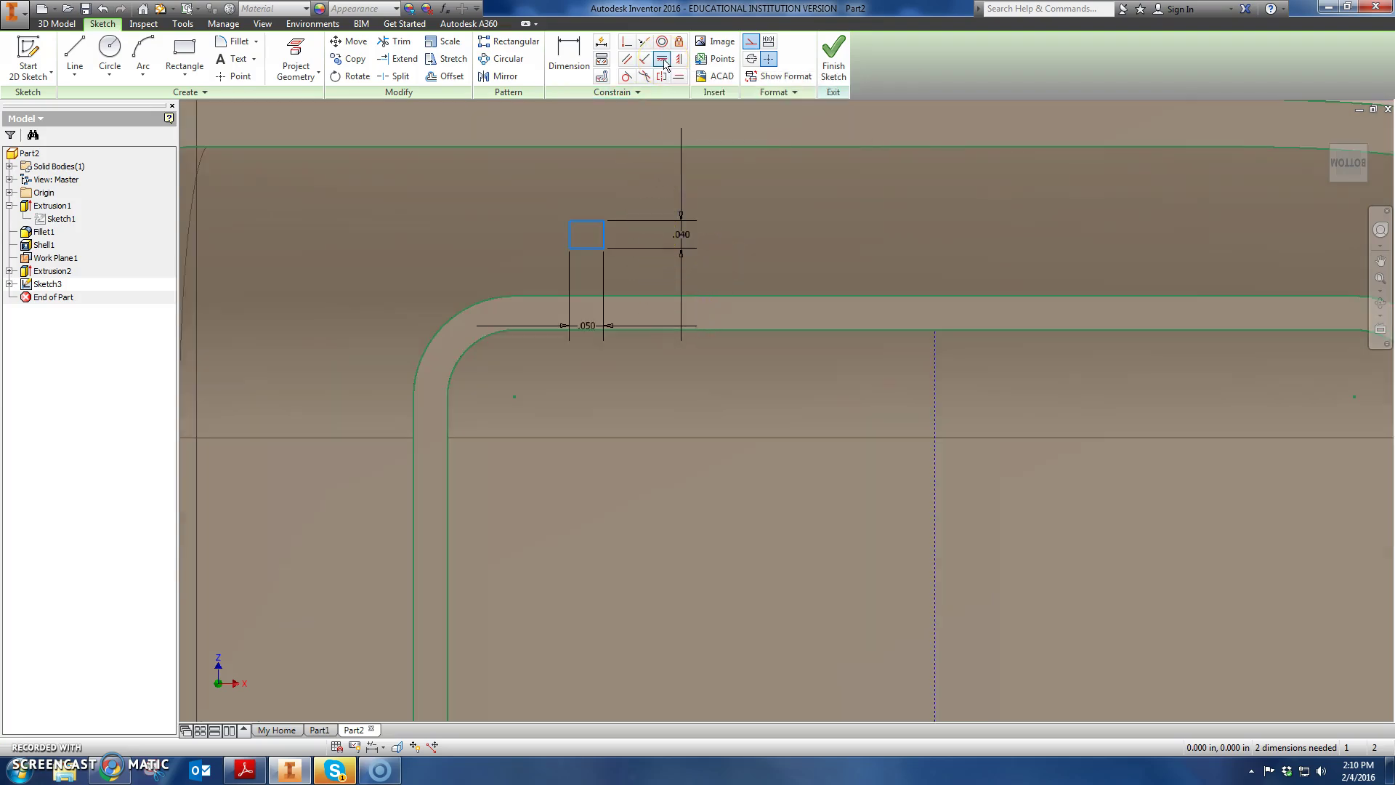
click(587, 249)
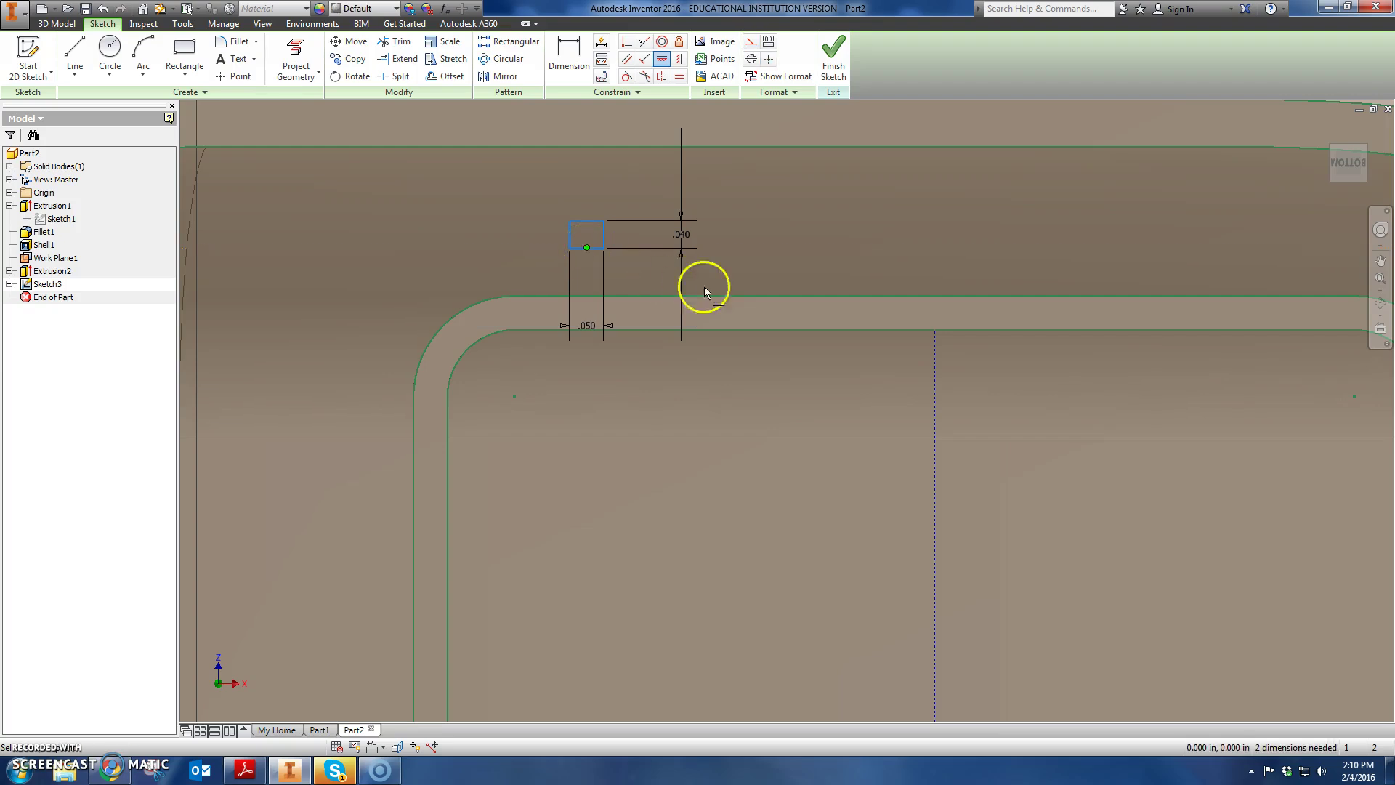
click(935, 296)
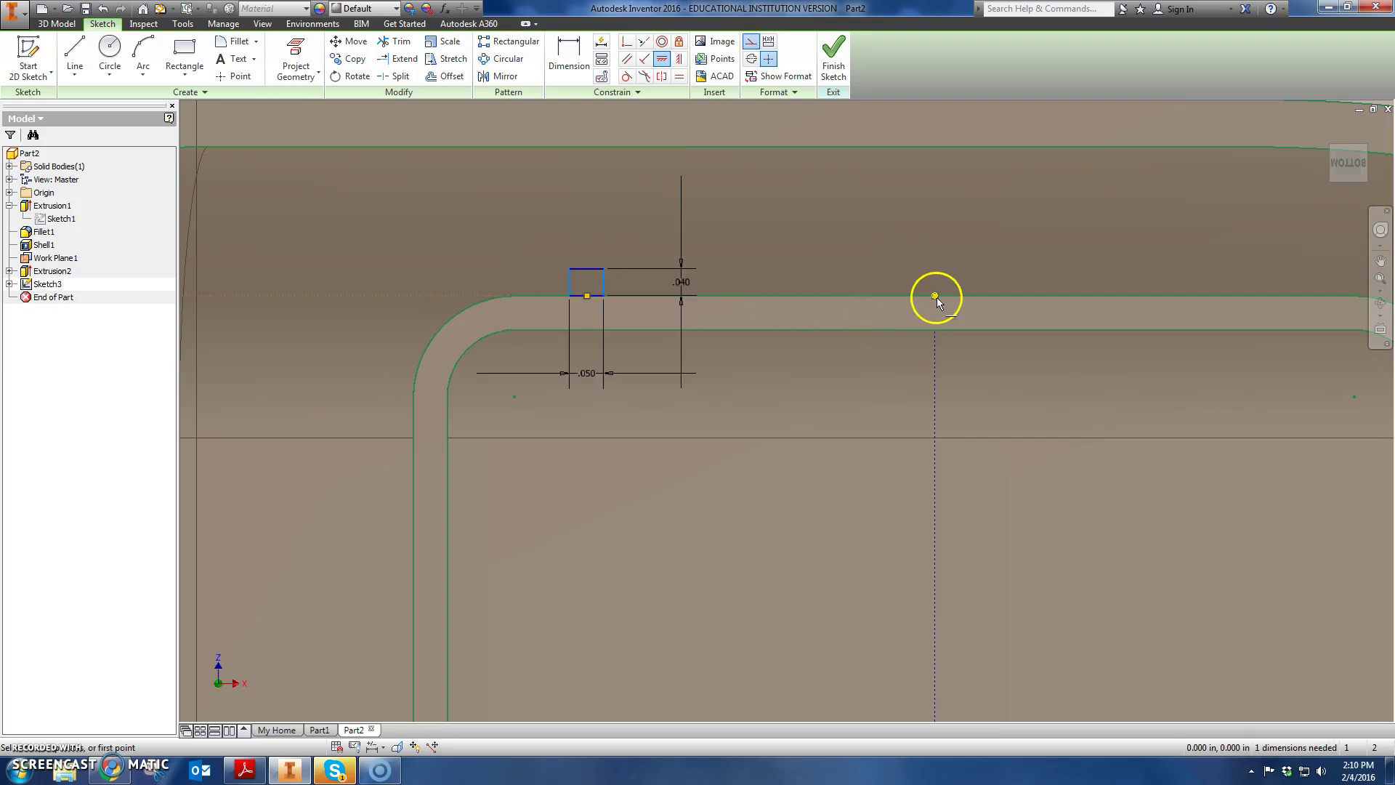
right_click(763, 209)
click(815, 210)
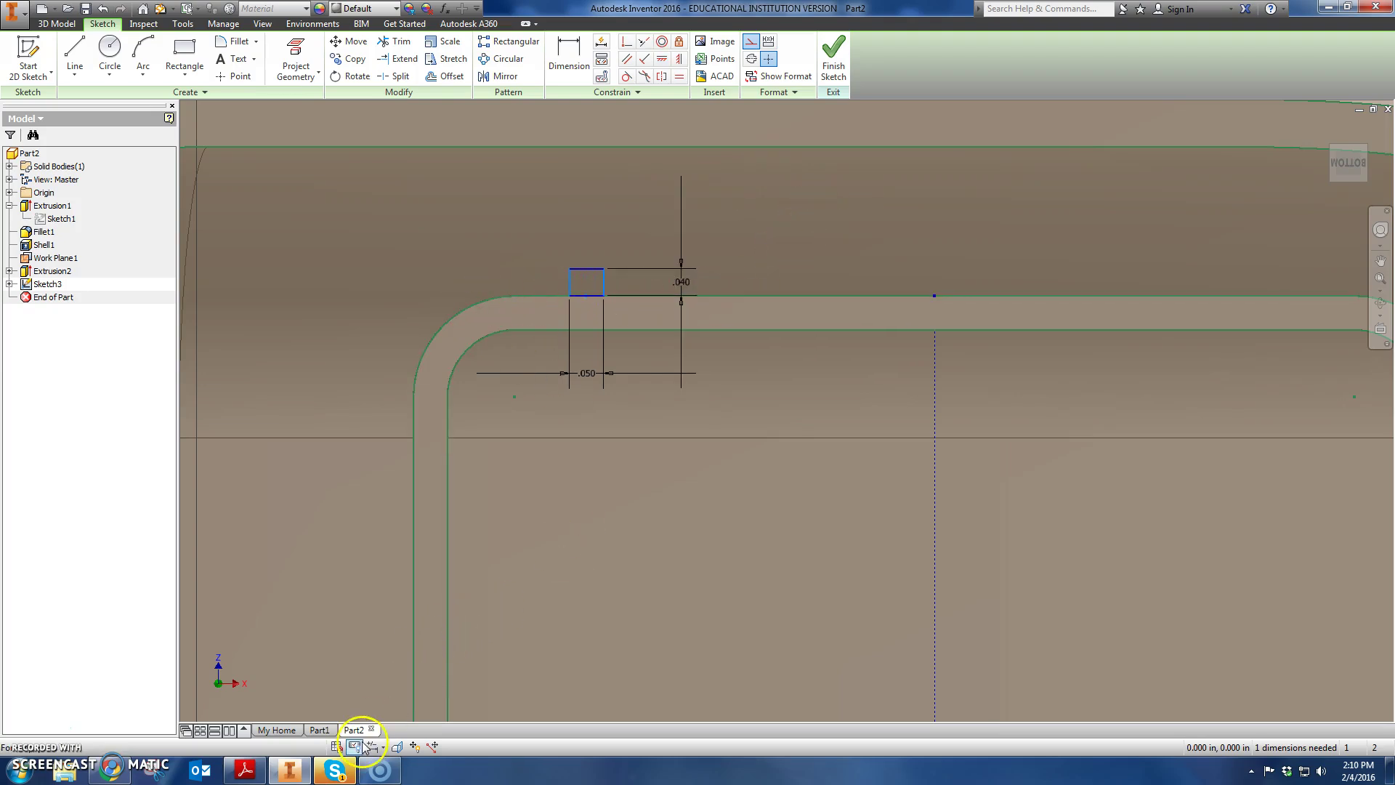
key(alt+Tab)
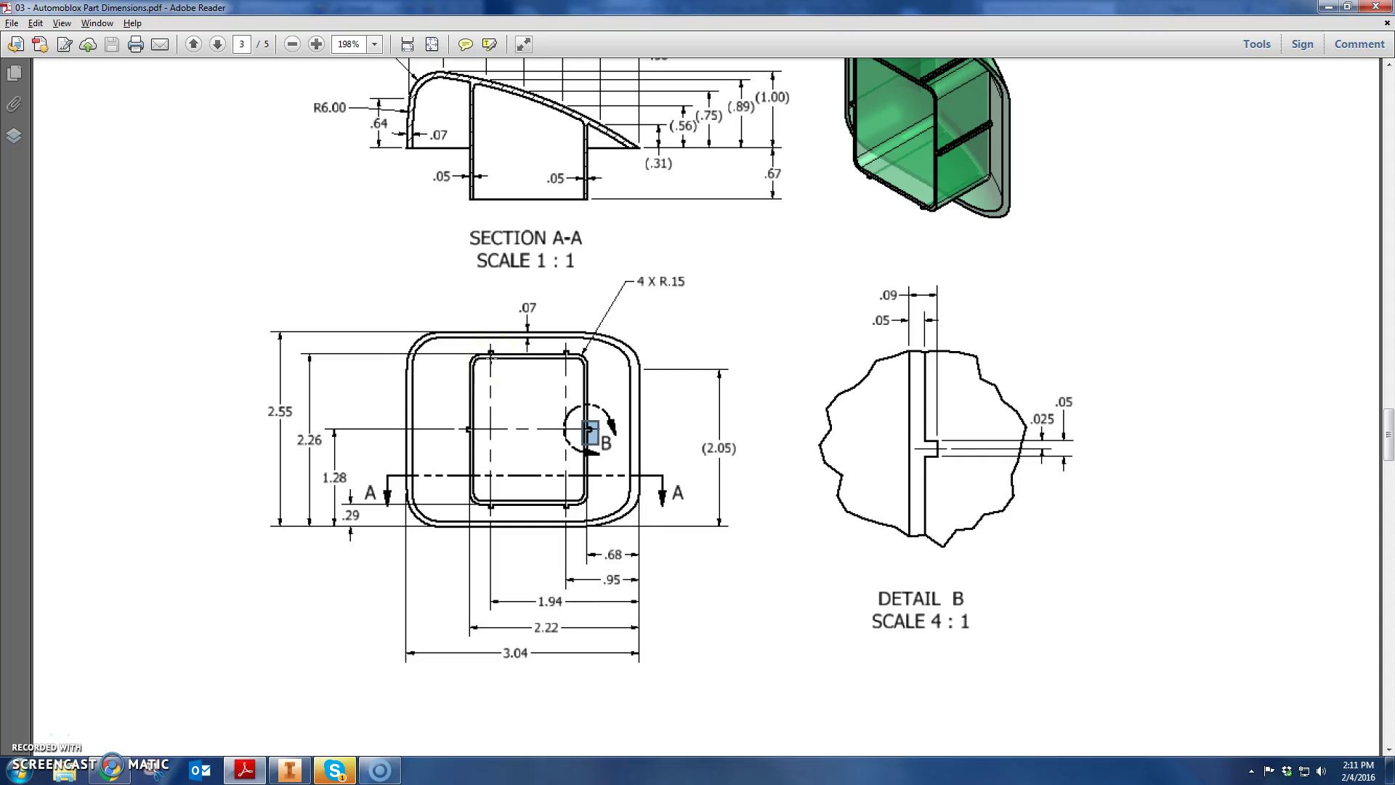
Review the drawing's section and detail views, then return to Sketch3 in Inventor
key(alt+Tab)
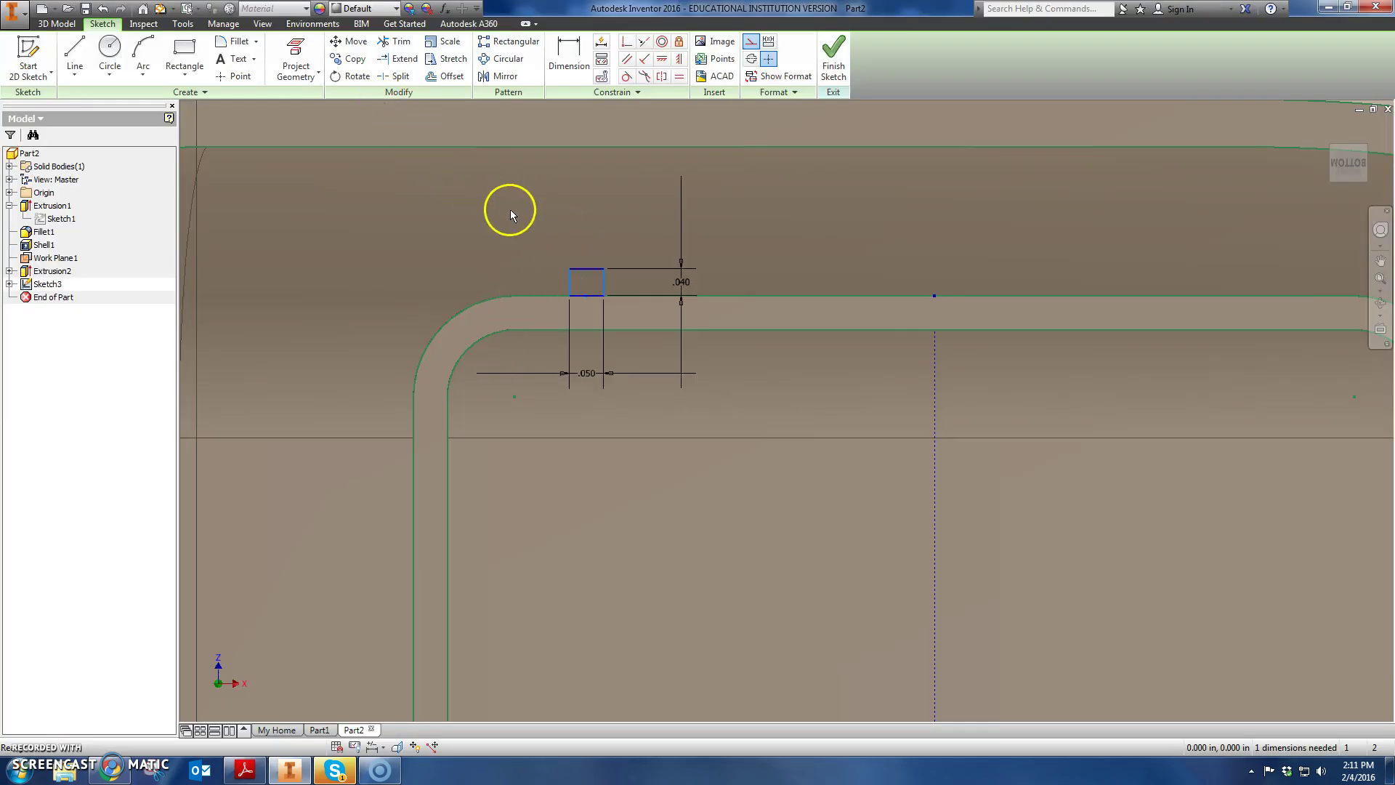
Dimension the top tab rectangle 1.940 from the shell's outer right edge
click(238, 76)
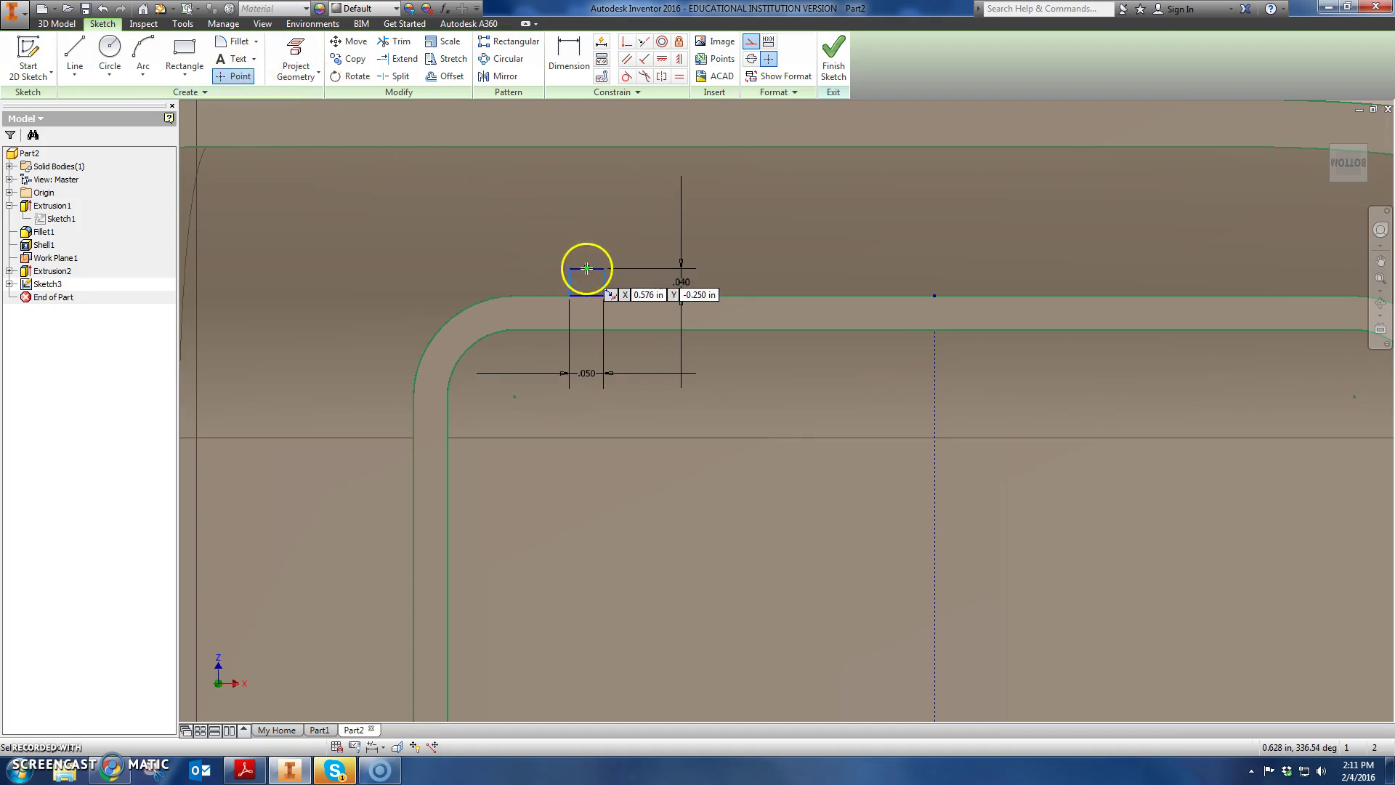
right_click(596, 227)
click(642, 229)
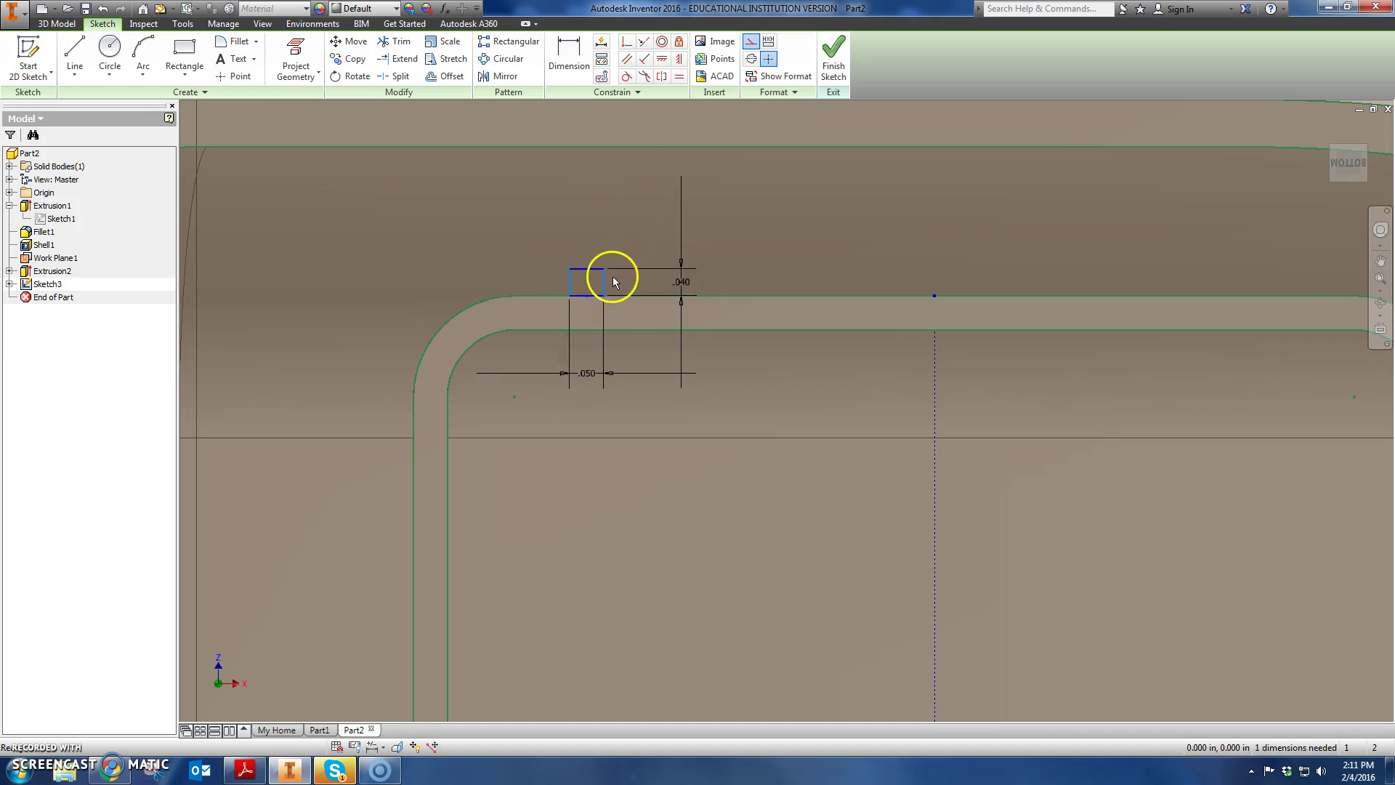
click(569, 54)
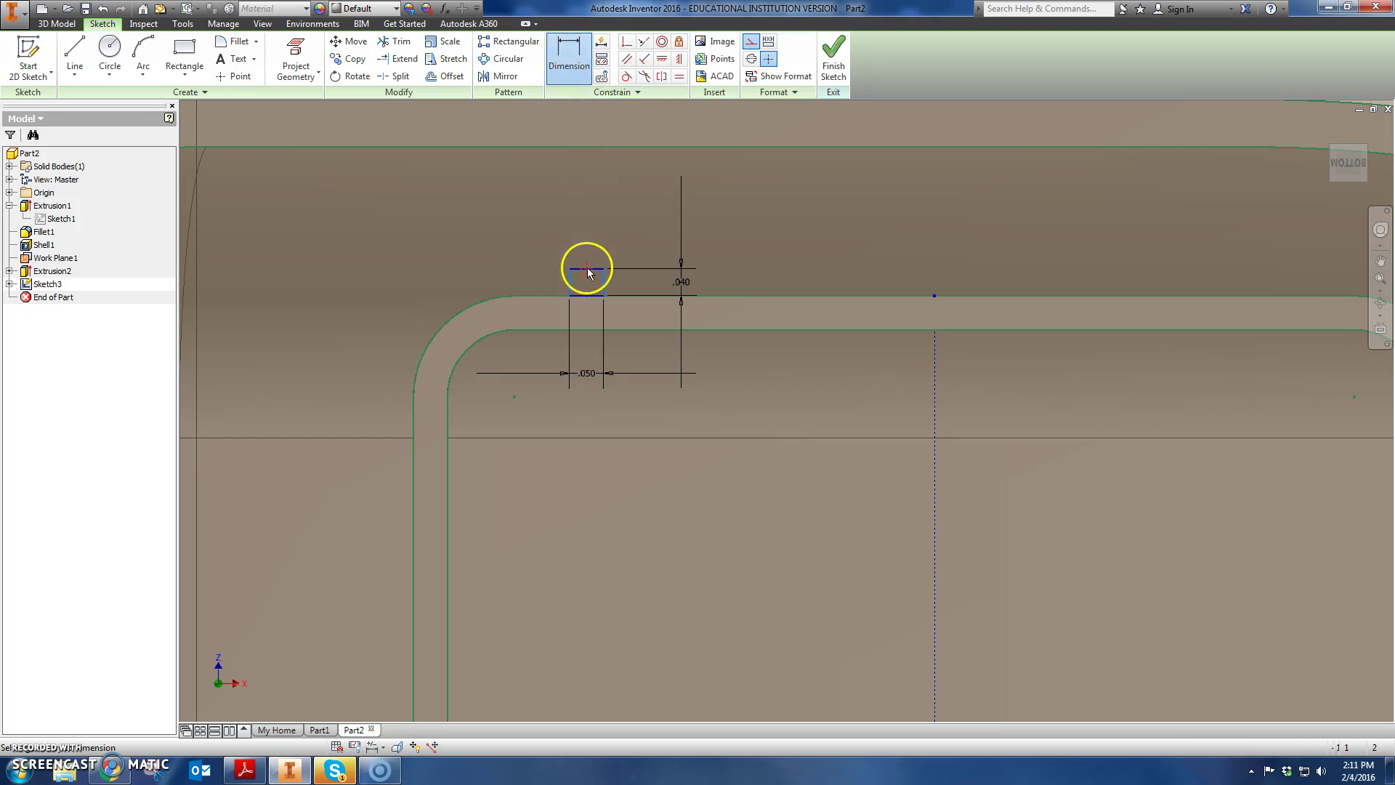
scroll(1037, 228, down, 2)
middle_drag(1037, 227, 545, 250)
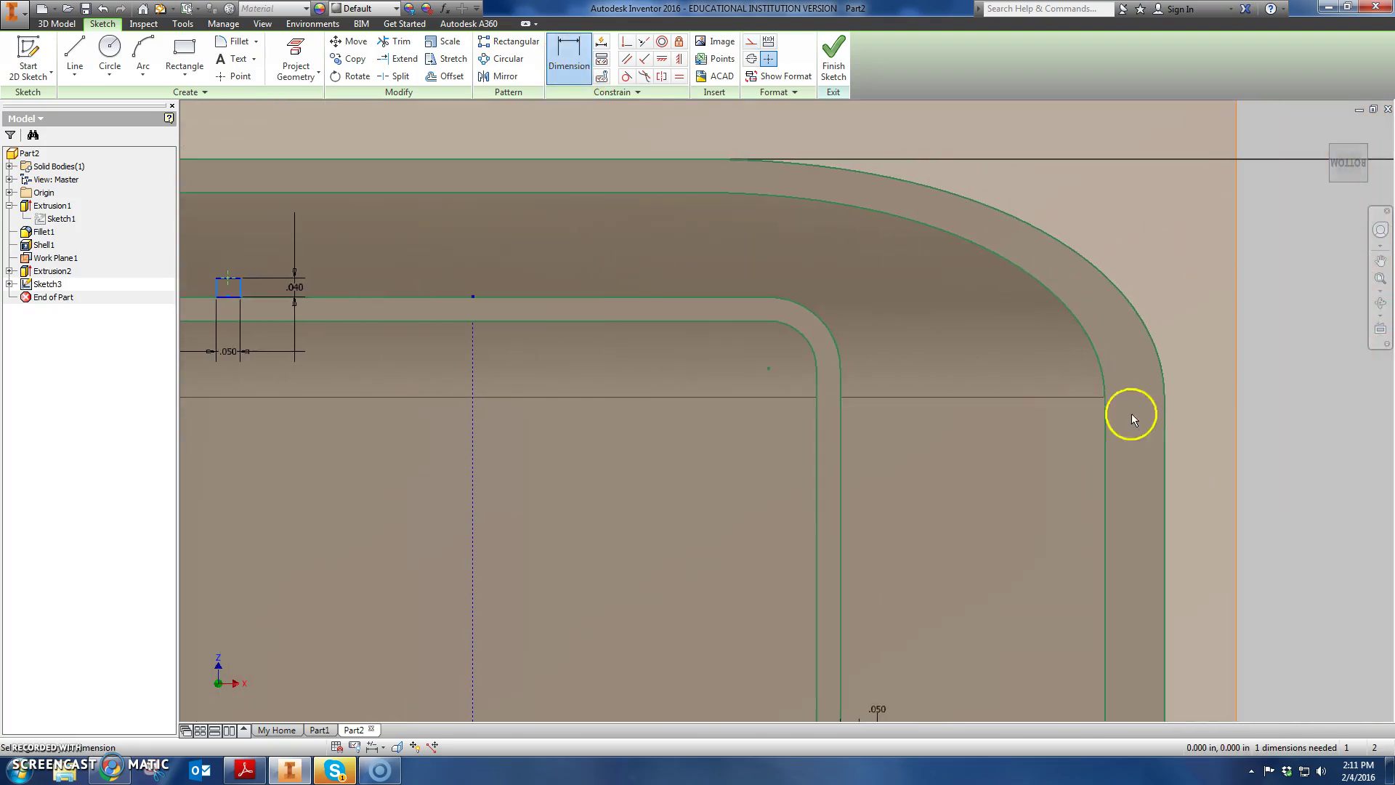
click(1165, 436)
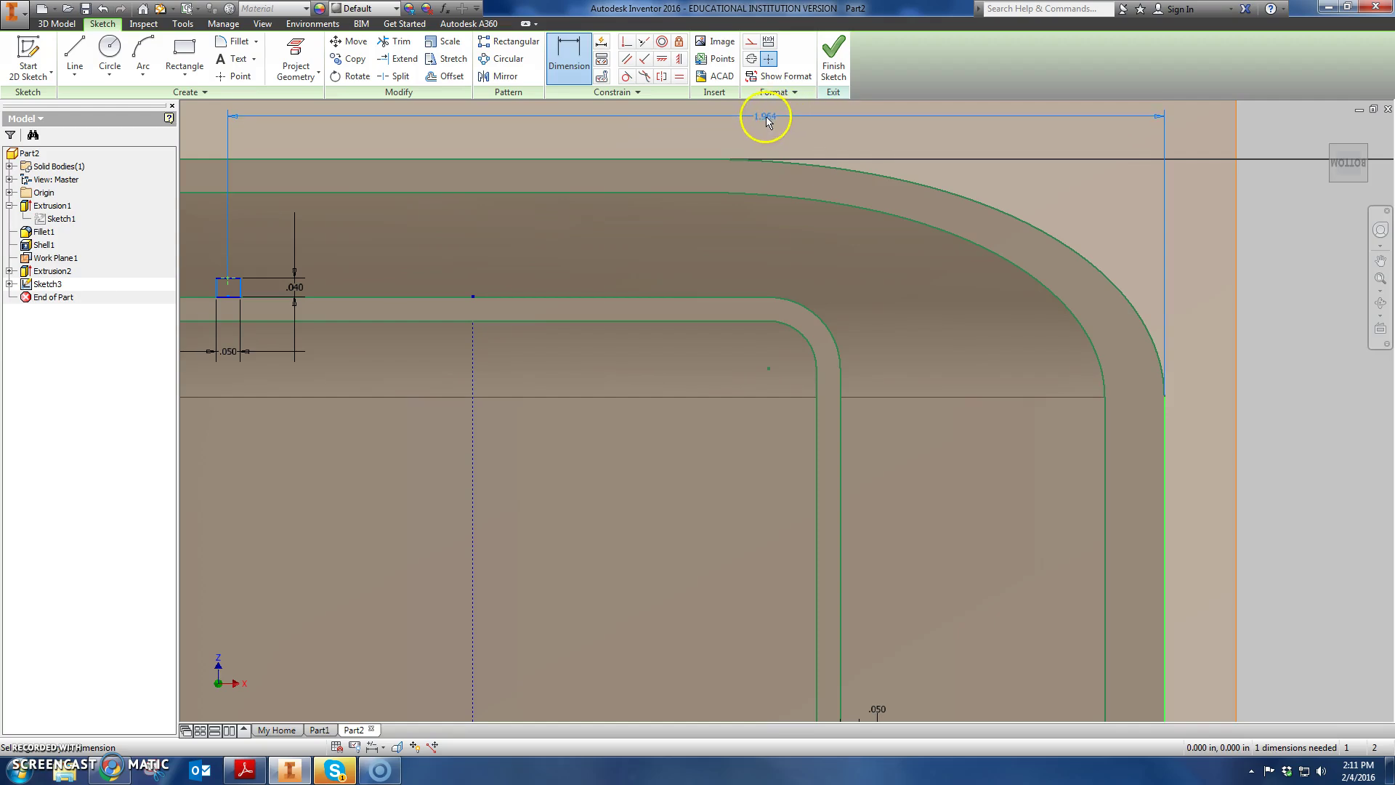
click(766, 116)
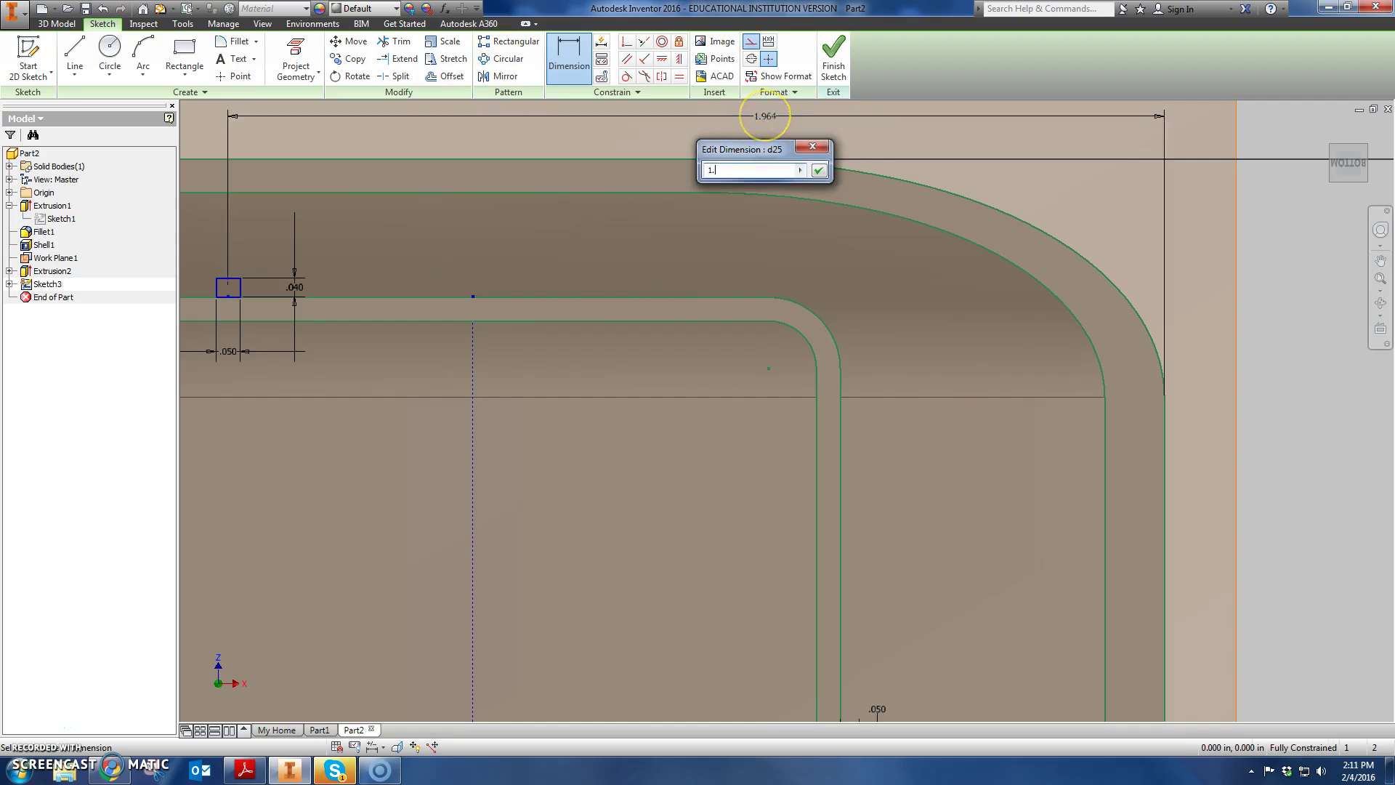
text(1.94)
key(Return)
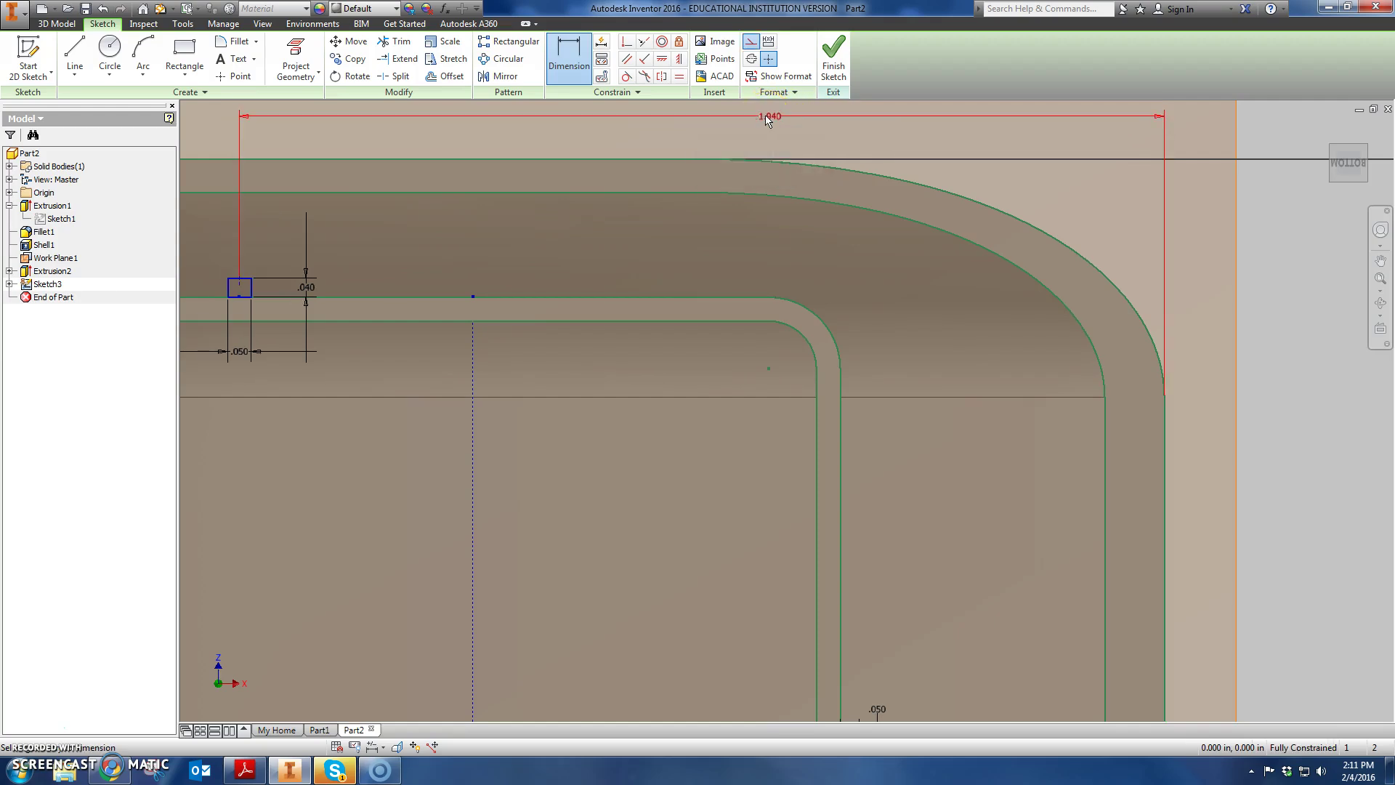
click(1081, 678)
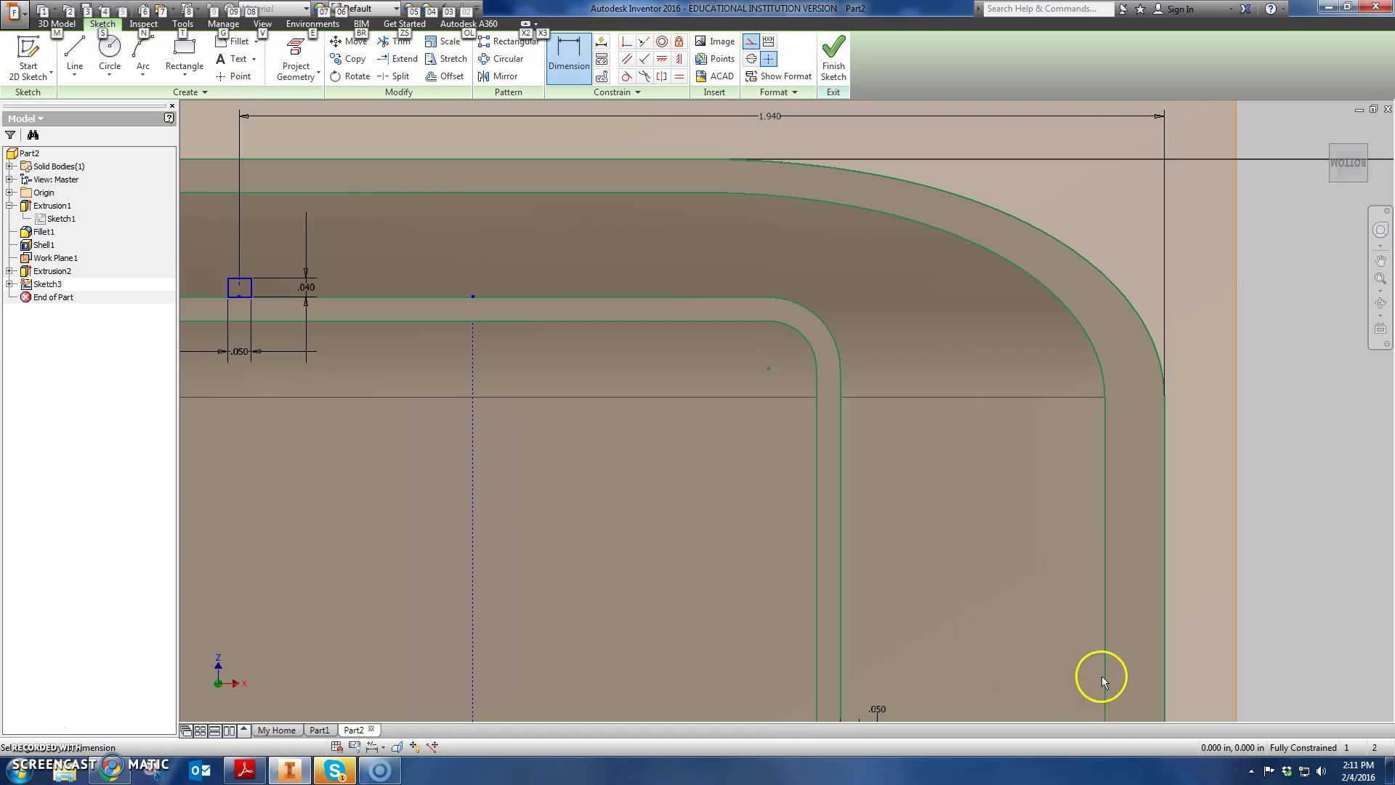
Recheck the dimensions PDF and return to the fully constrained sketch
key(alt+Tab)
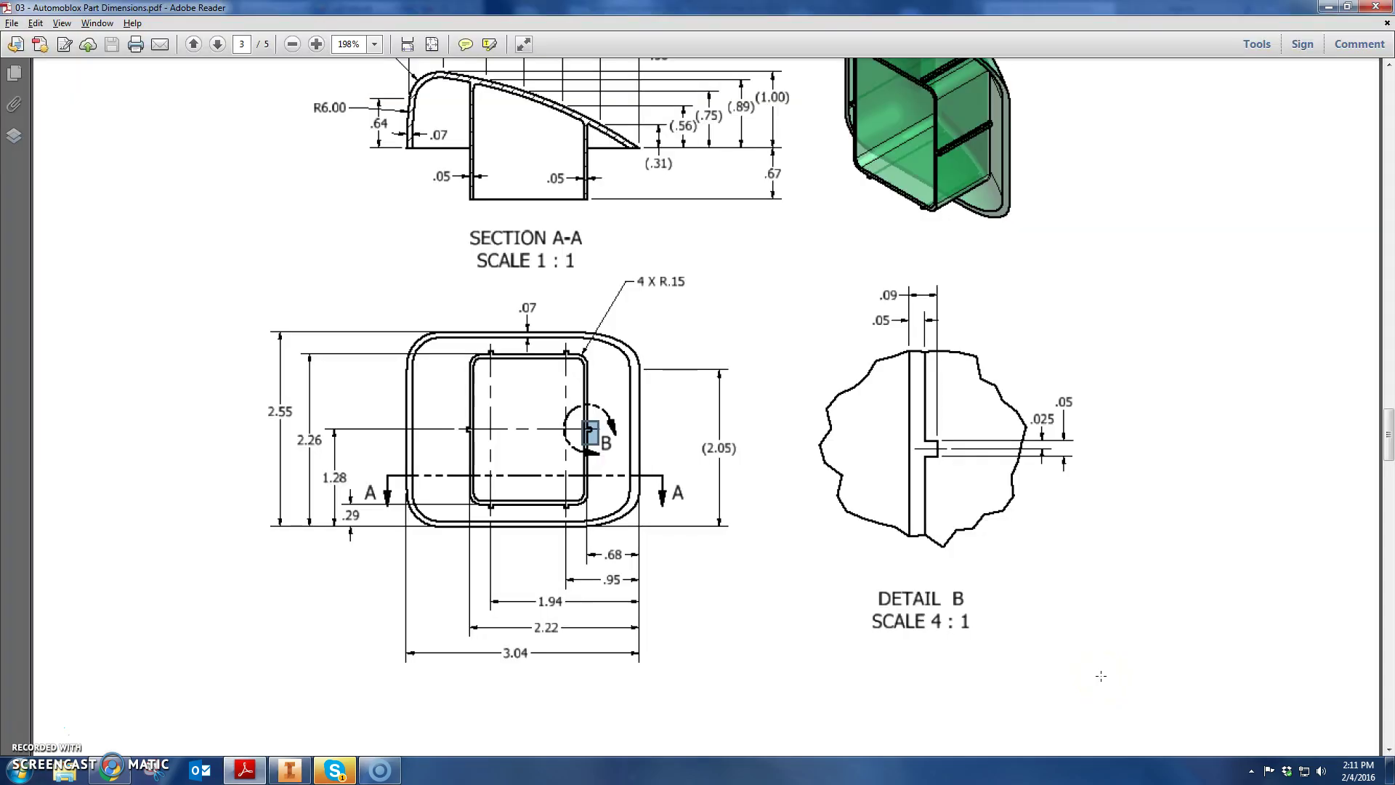
key(alt+Tab)
click(674, 535)
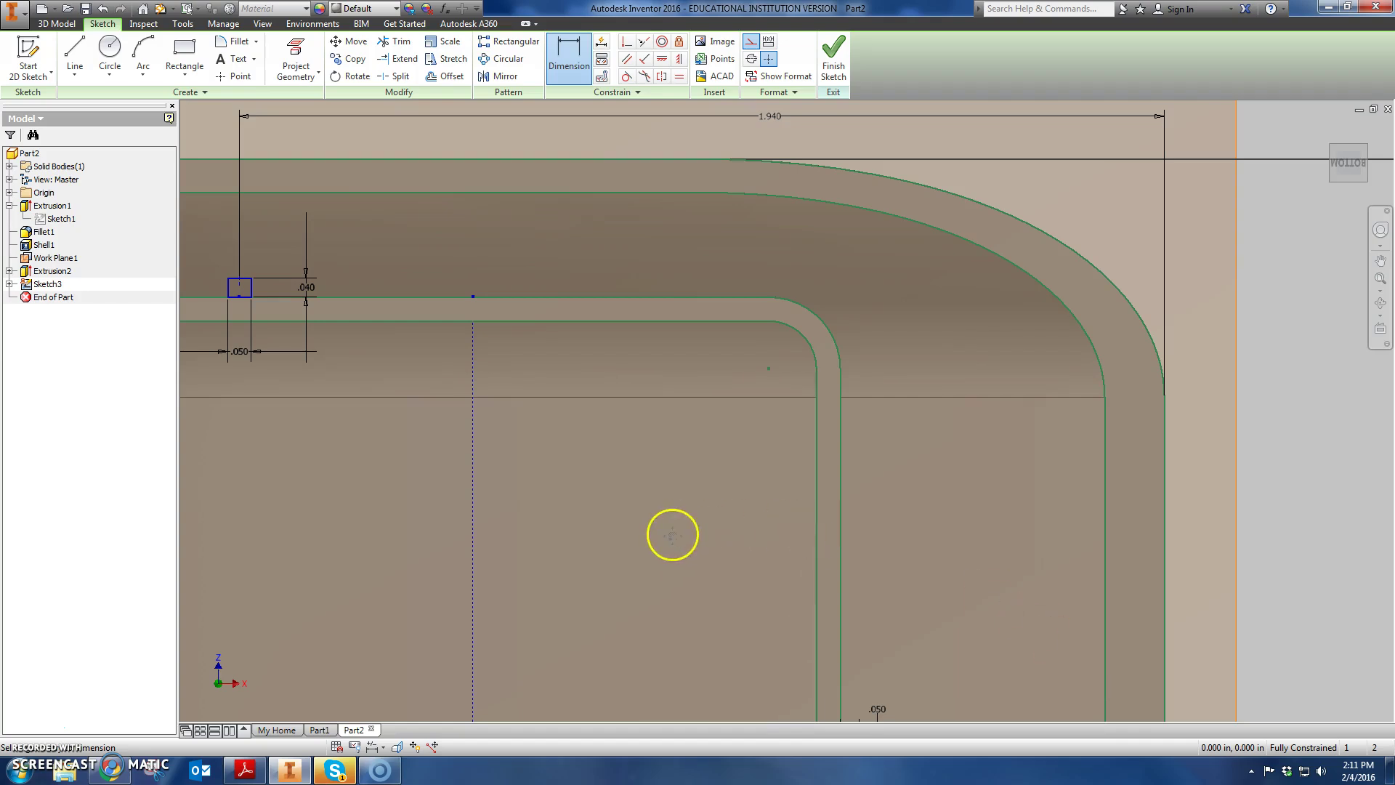
Mirror the top-edge tab rectangle about the vertical centre line to create its right-side copy
scroll(935, 433, up, 3)
scroll(1007, 343, up, 2)
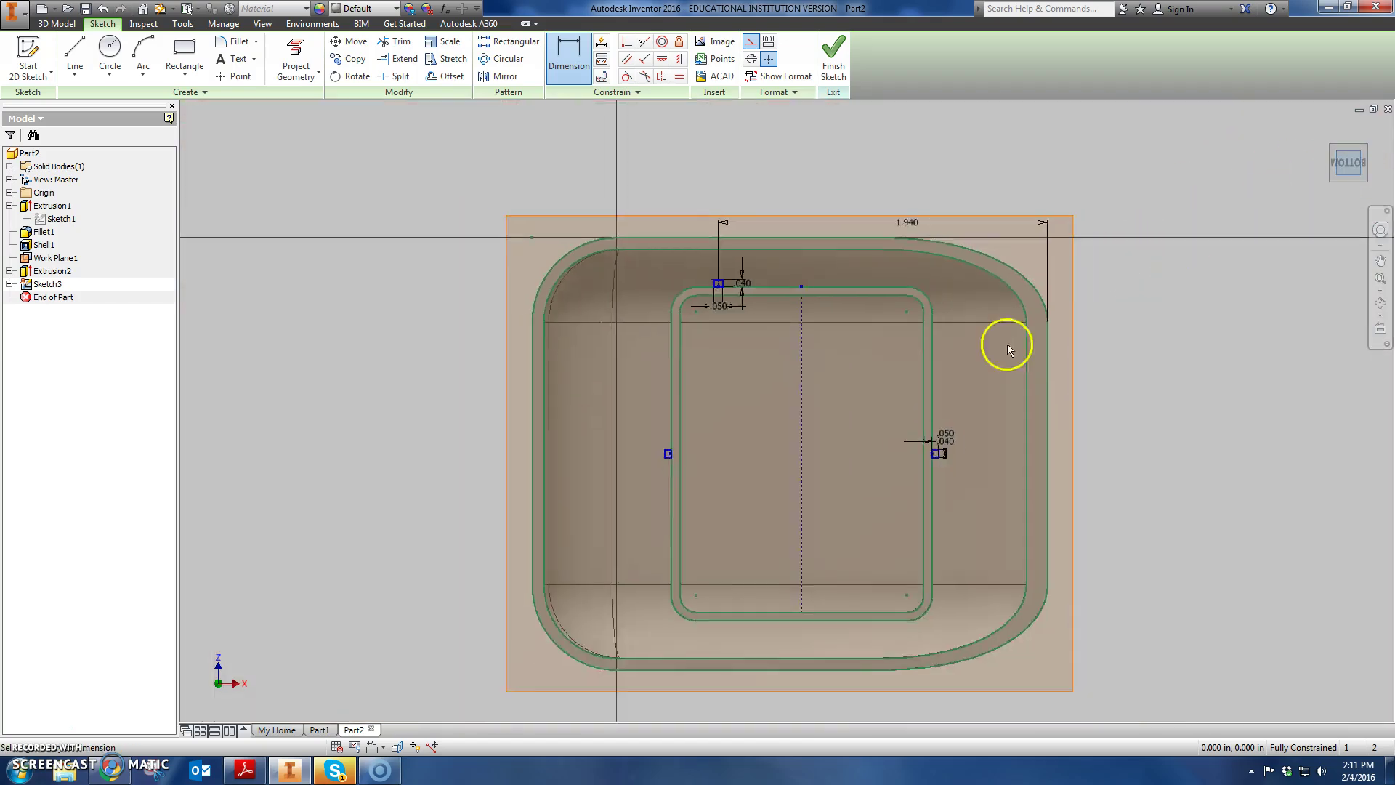
scroll(1007, 343, down, 2)
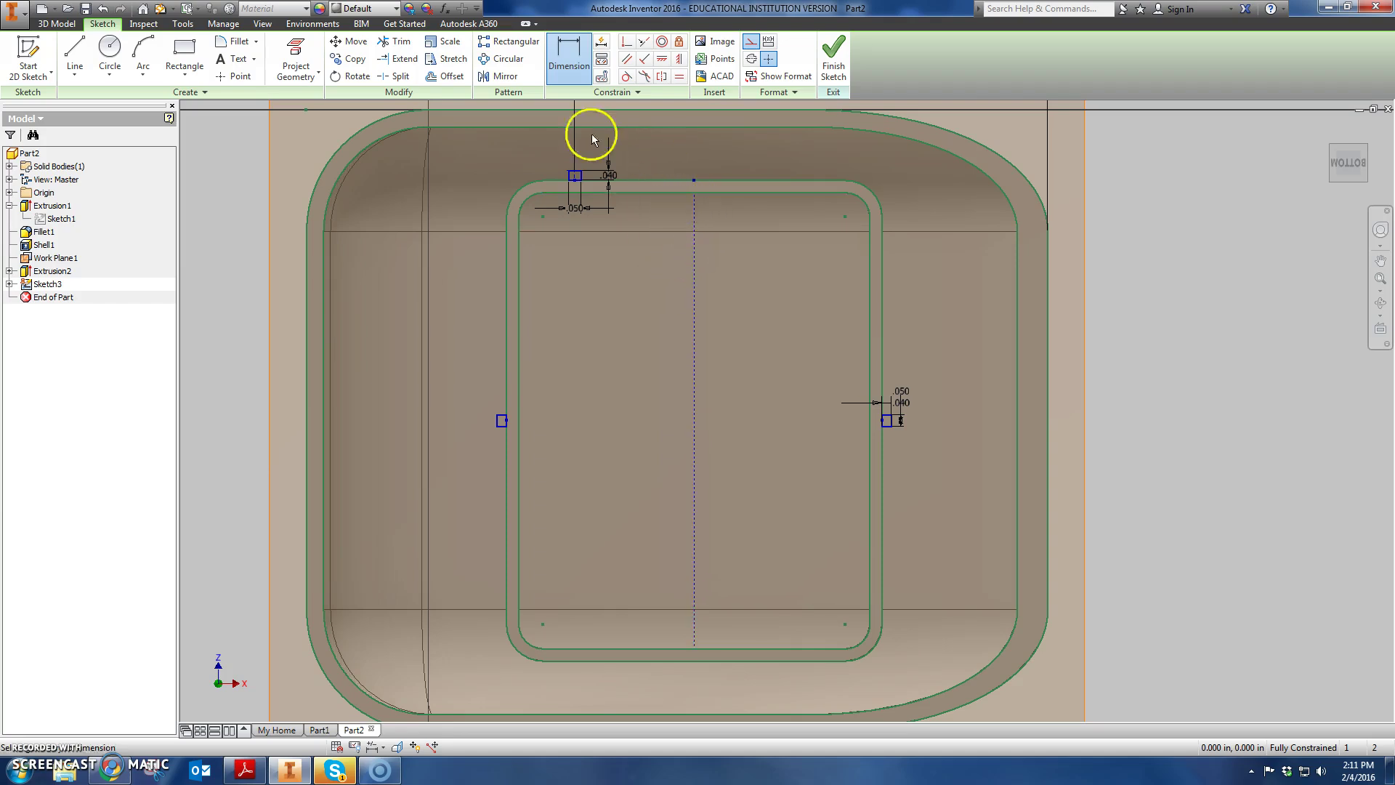
click(500, 76)
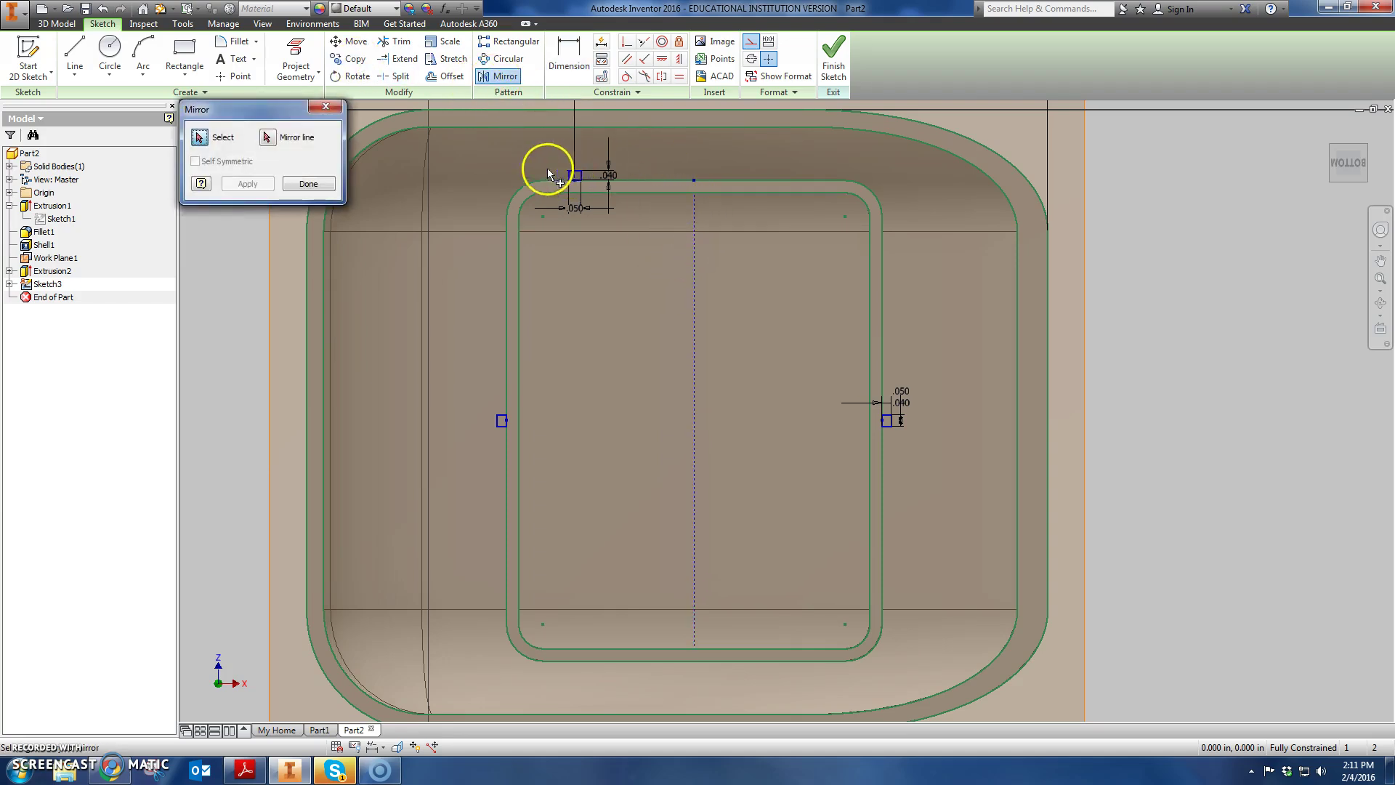
scroll(508, 165, down, 4)
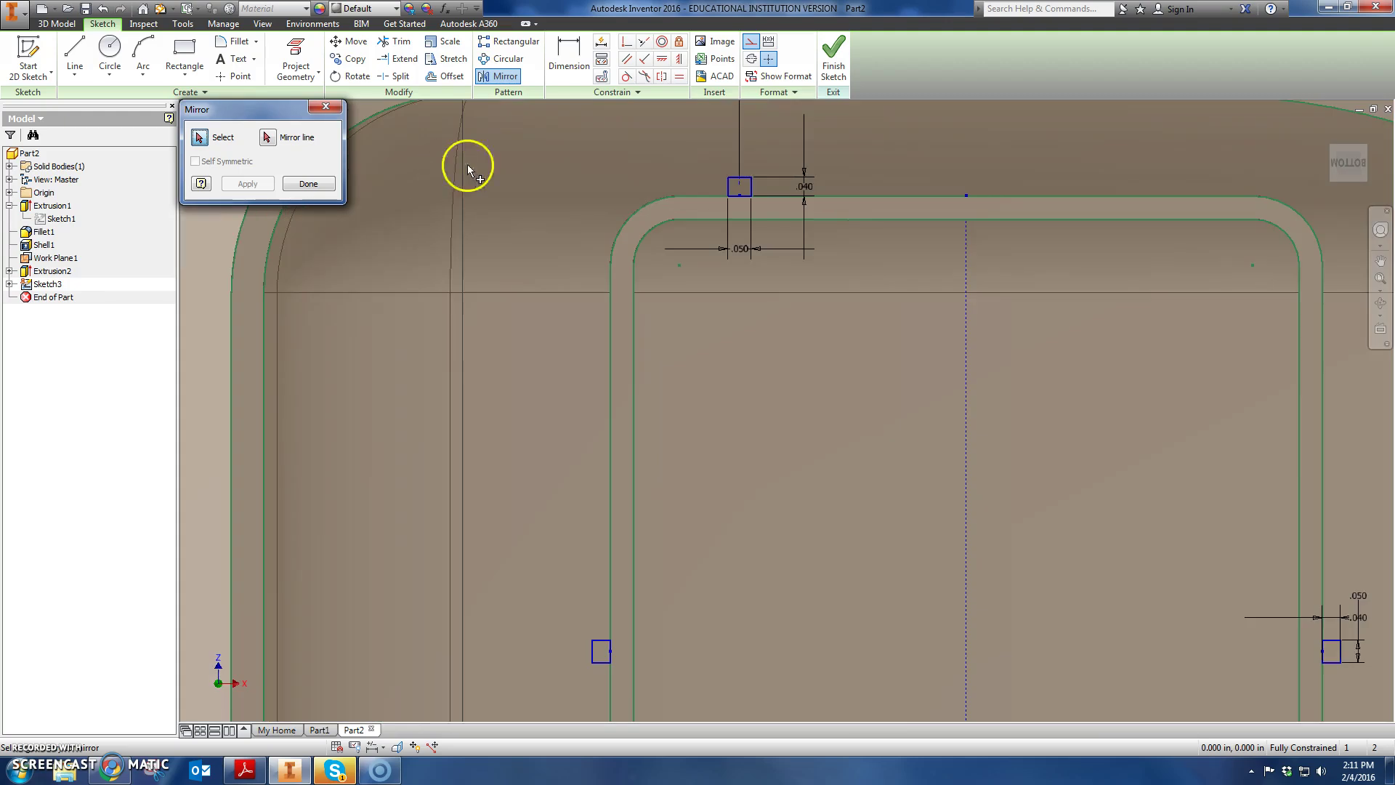
click(762, 208)
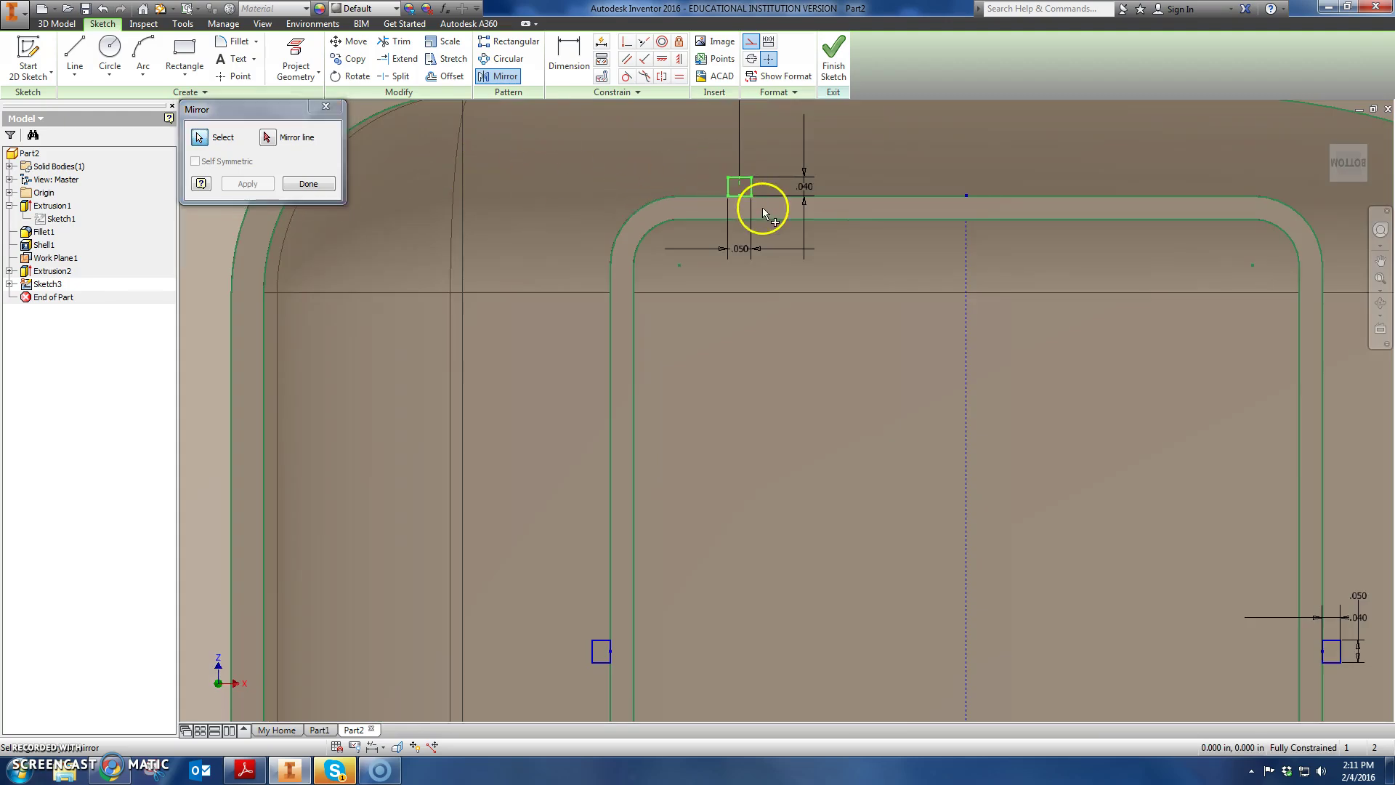
click(267, 137)
click(965, 269)
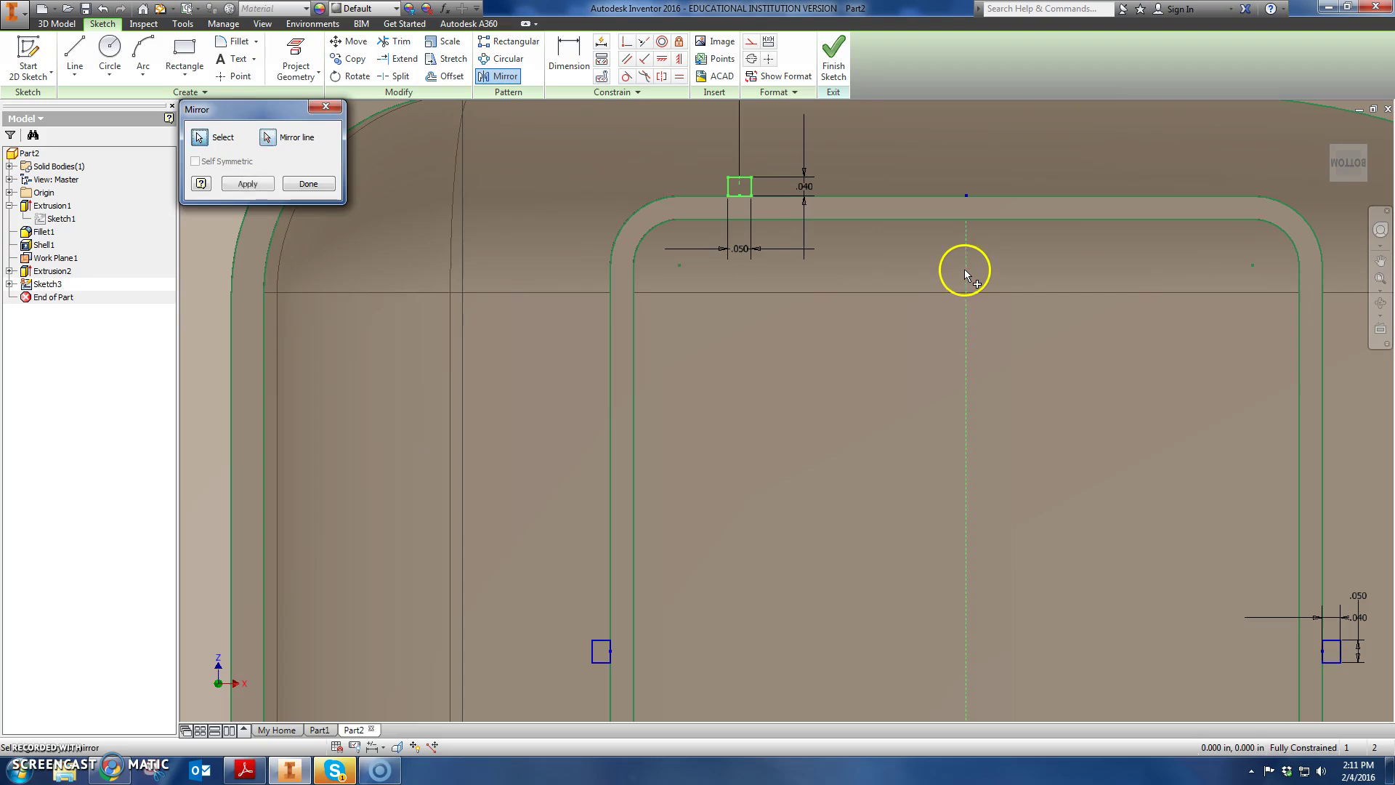
click(270, 185)
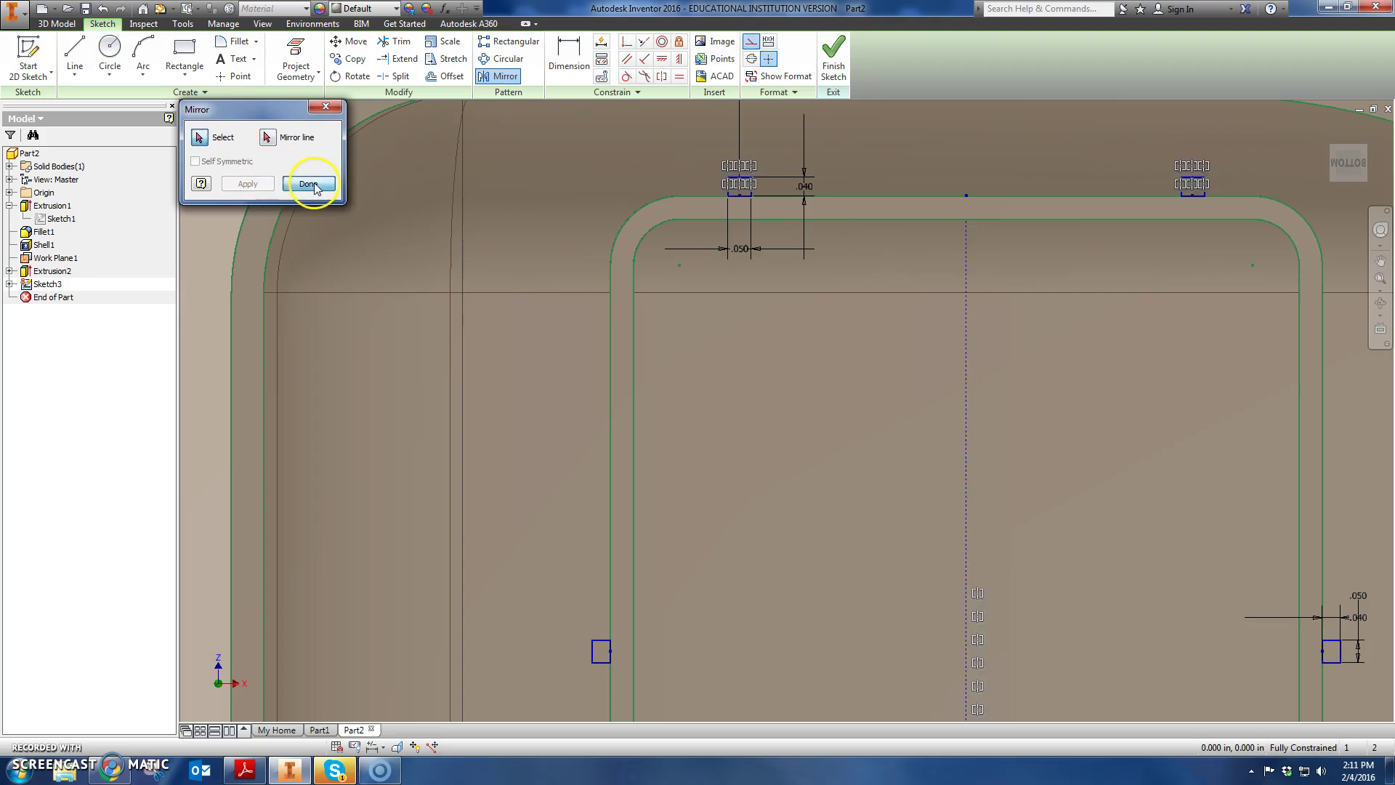
click(307, 184)
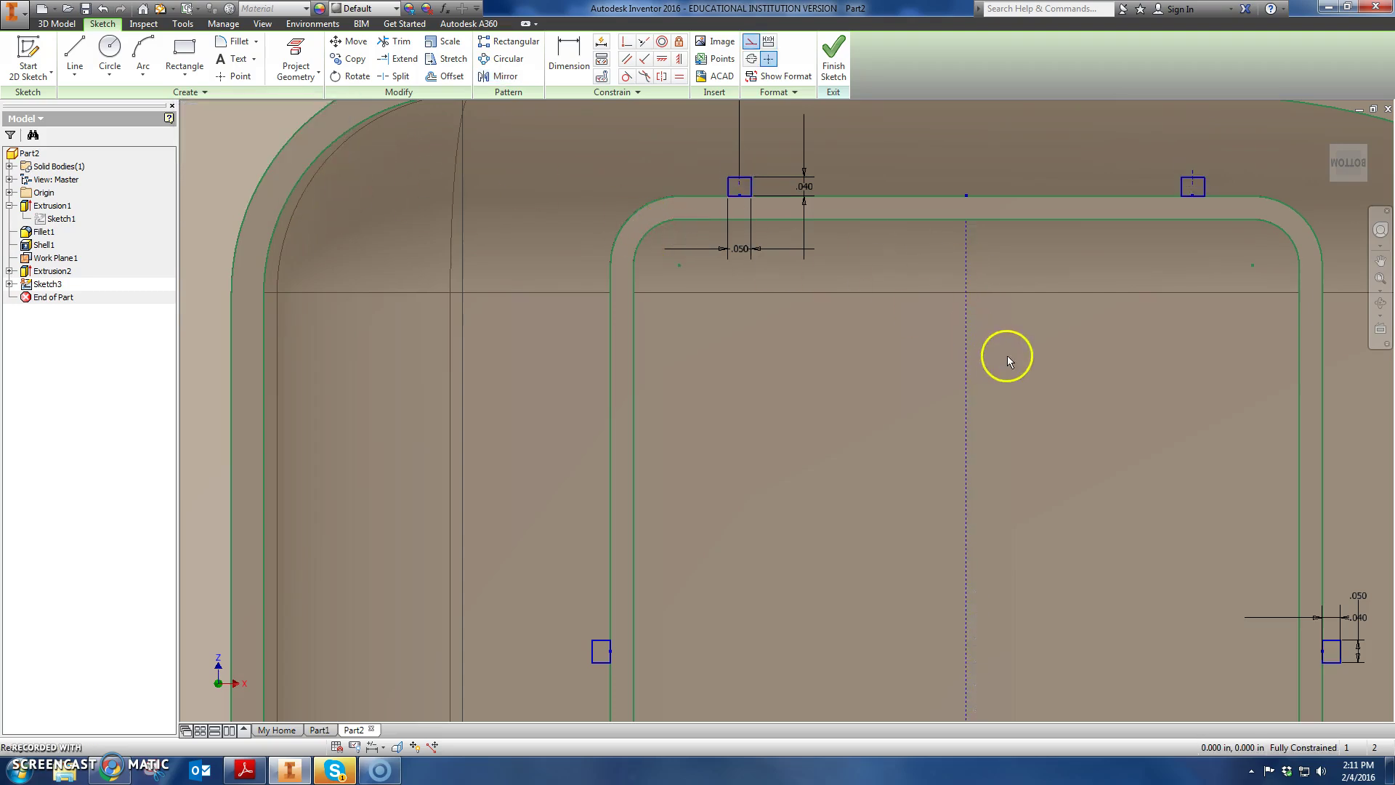
Draw a horizontal line from the inner left edge to the inner right edge, level with the side tabs
scroll(1007, 355, up, 4)
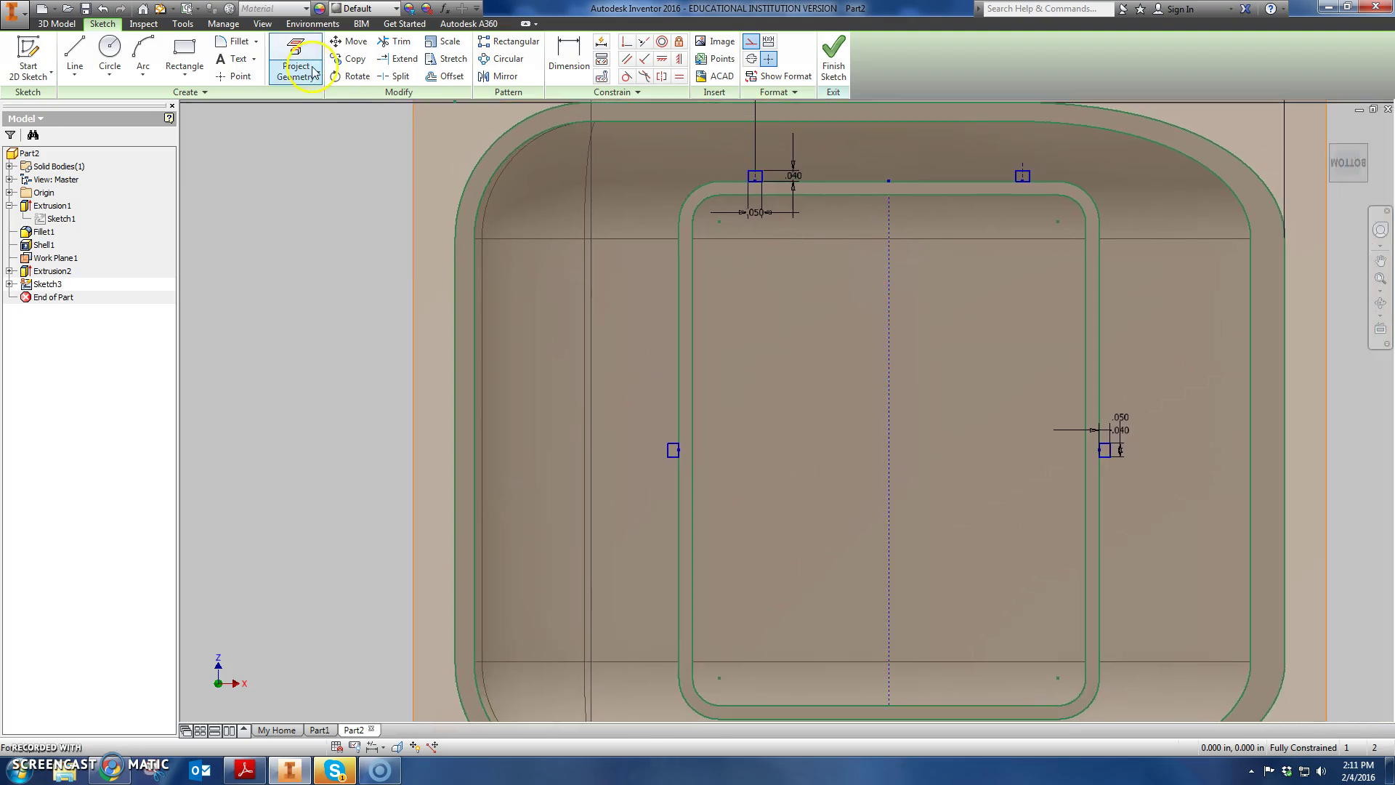
click(75, 53)
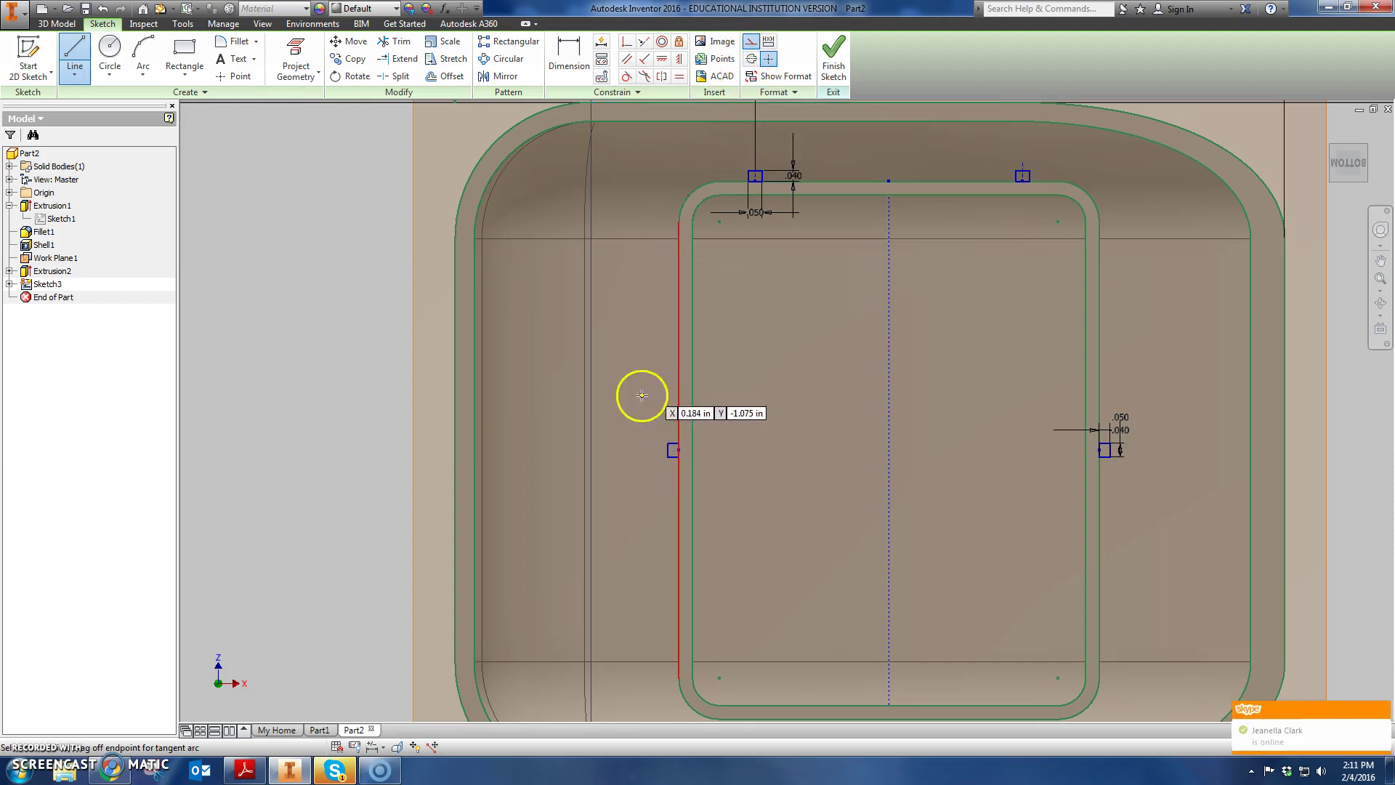
click(693, 450)
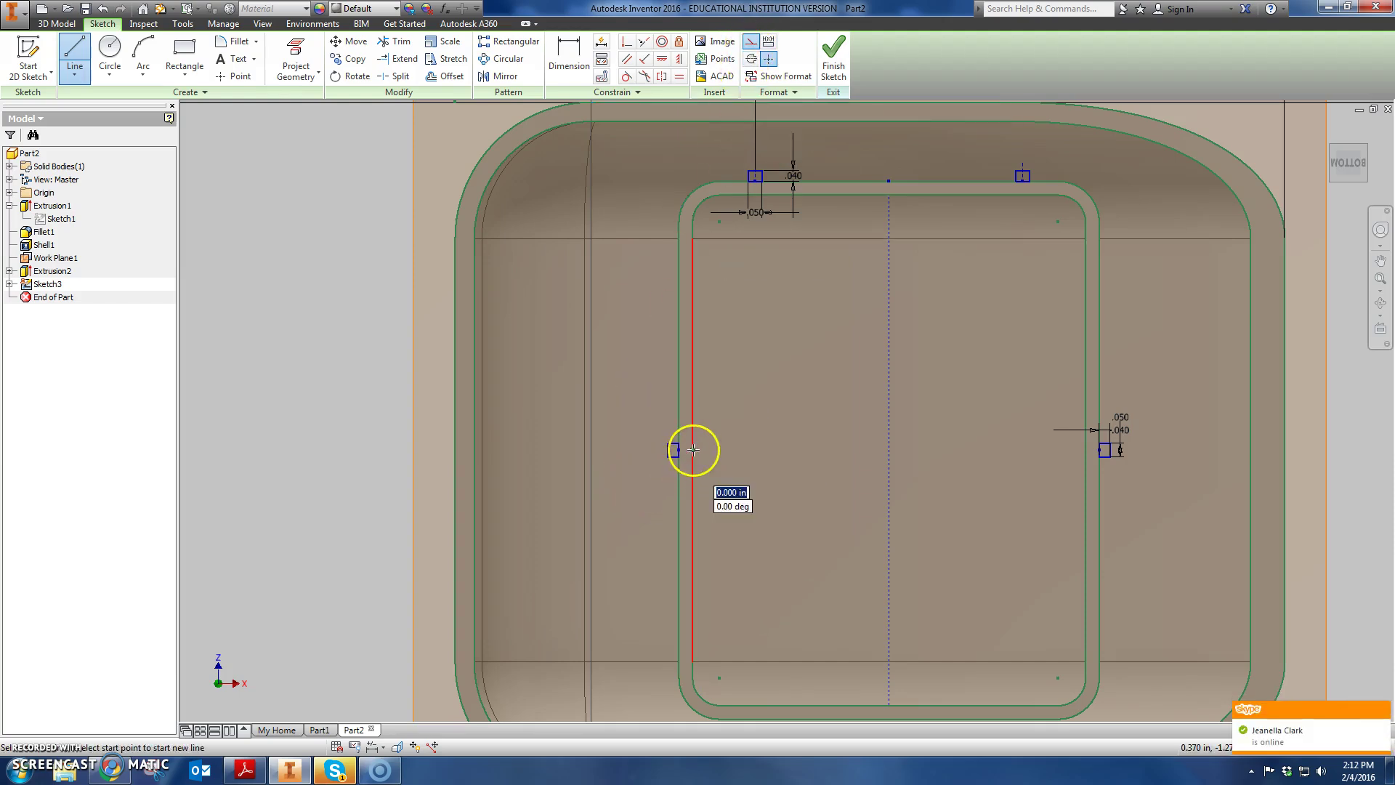
click(1083, 451)
right_click(1043, 450)
click(1124, 455)
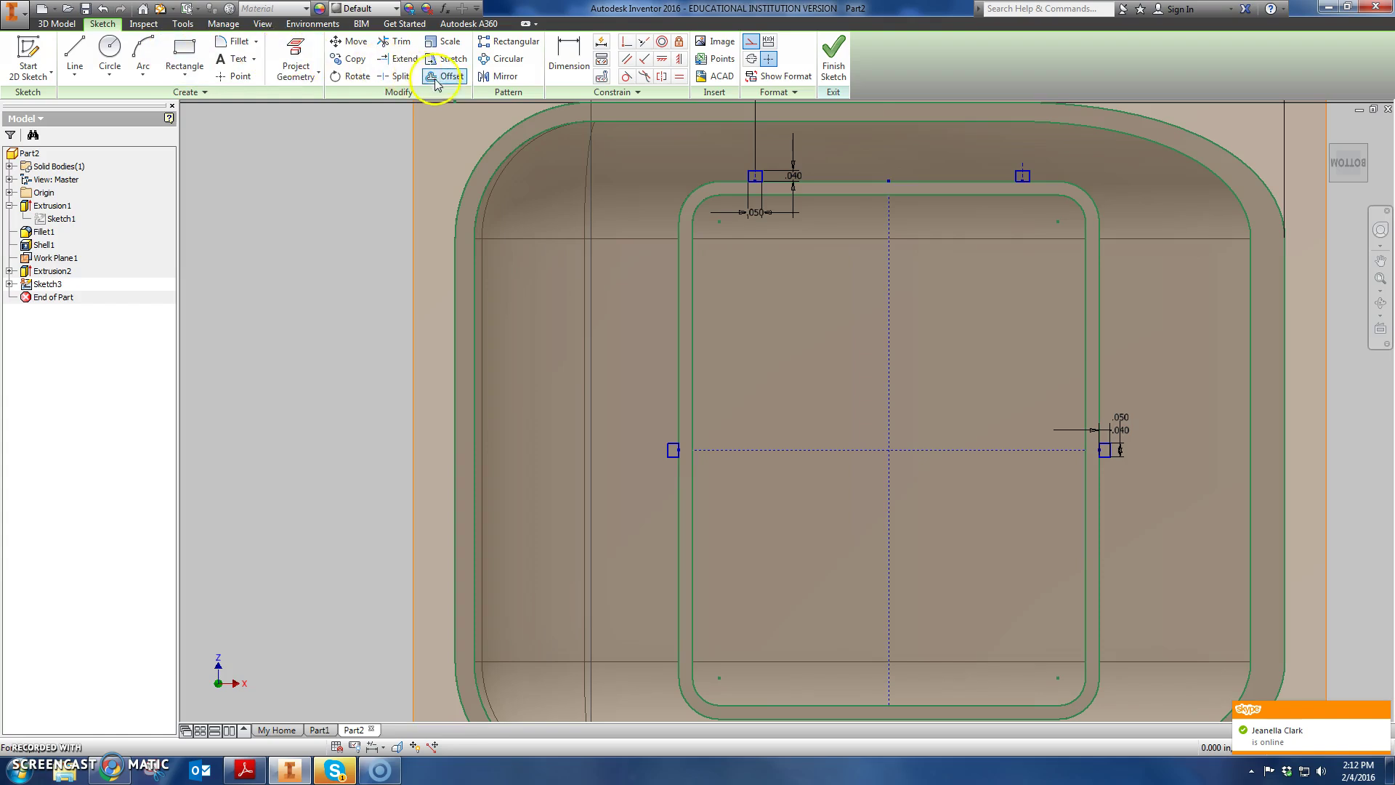
Mirror both top tabs across the horizontal line onto the bottom edge
click(502, 76)
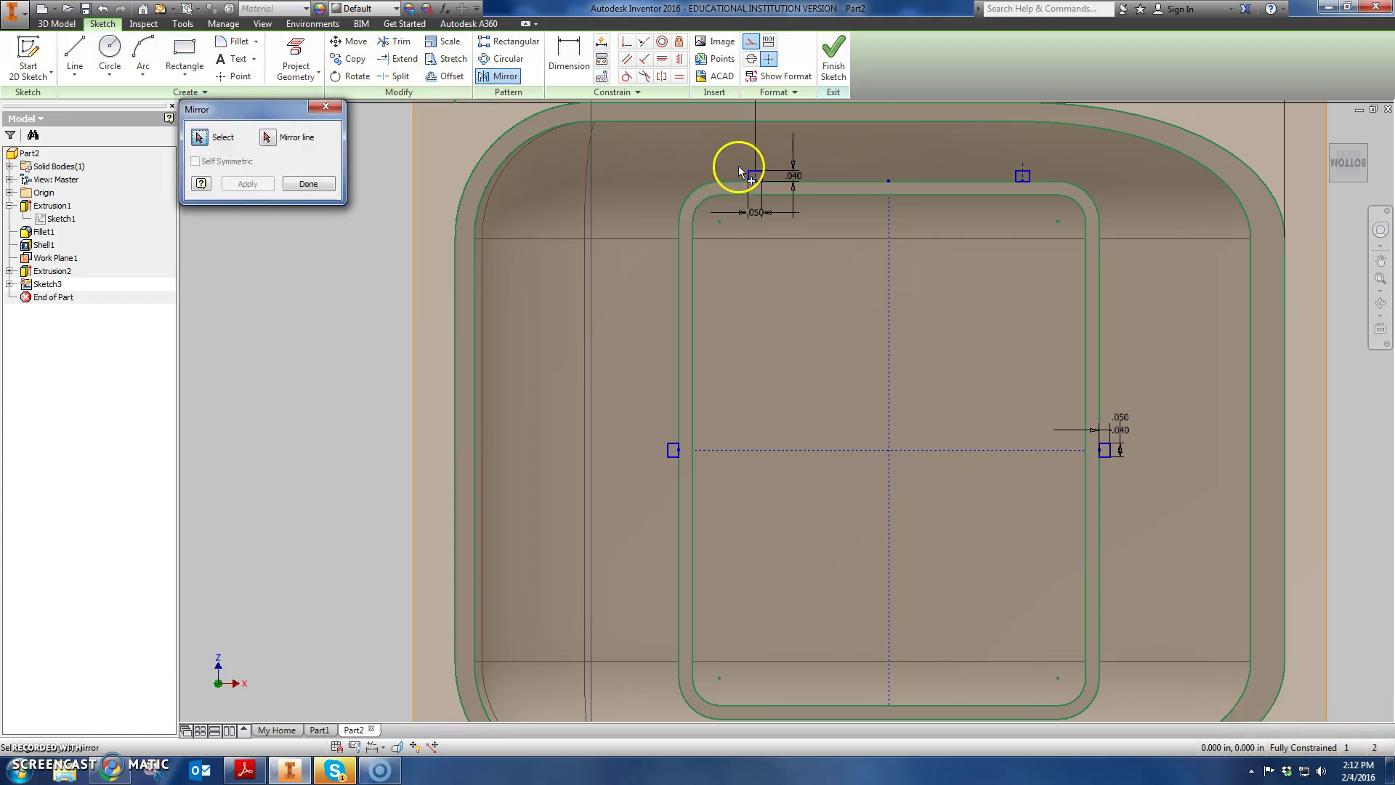
click(754, 188)
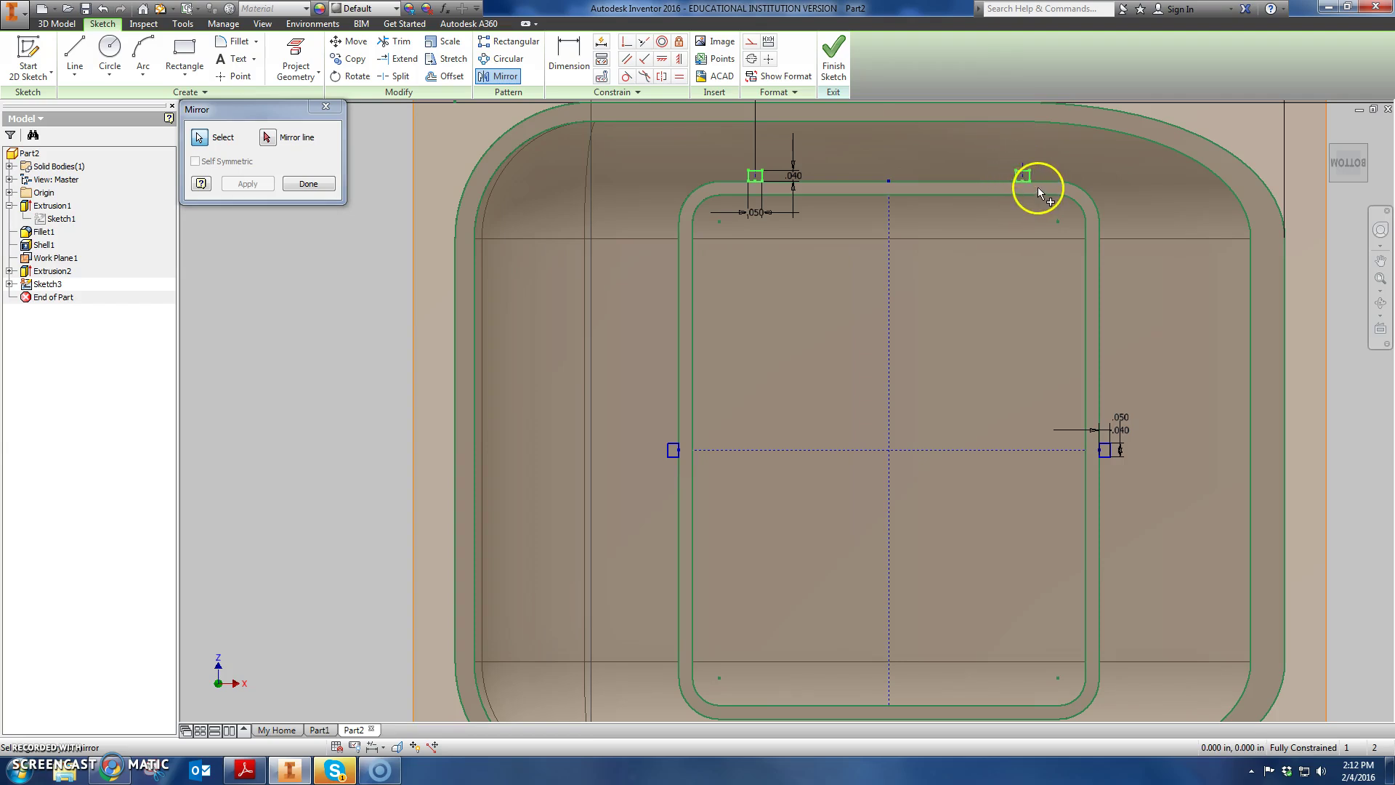
click(268, 136)
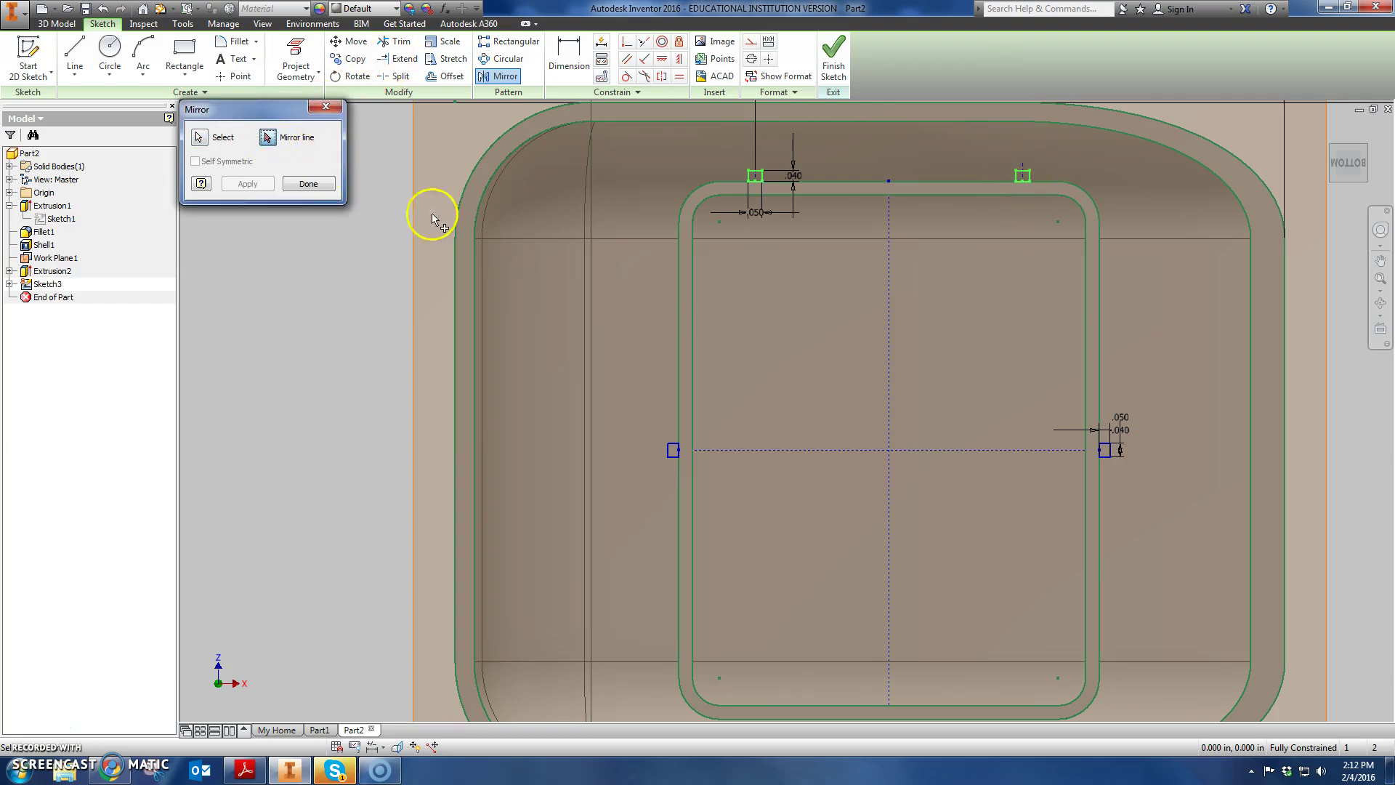
click(802, 450)
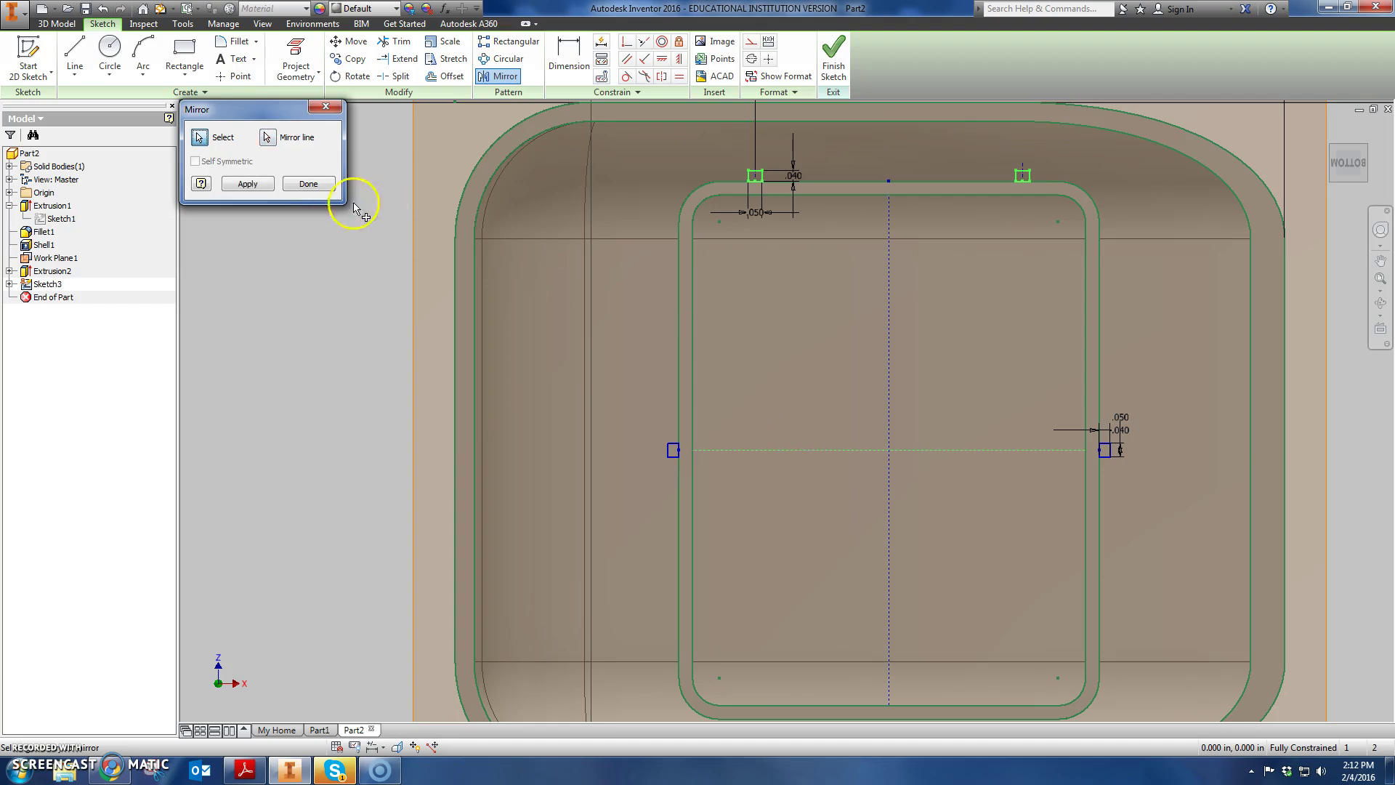
click(247, 183)
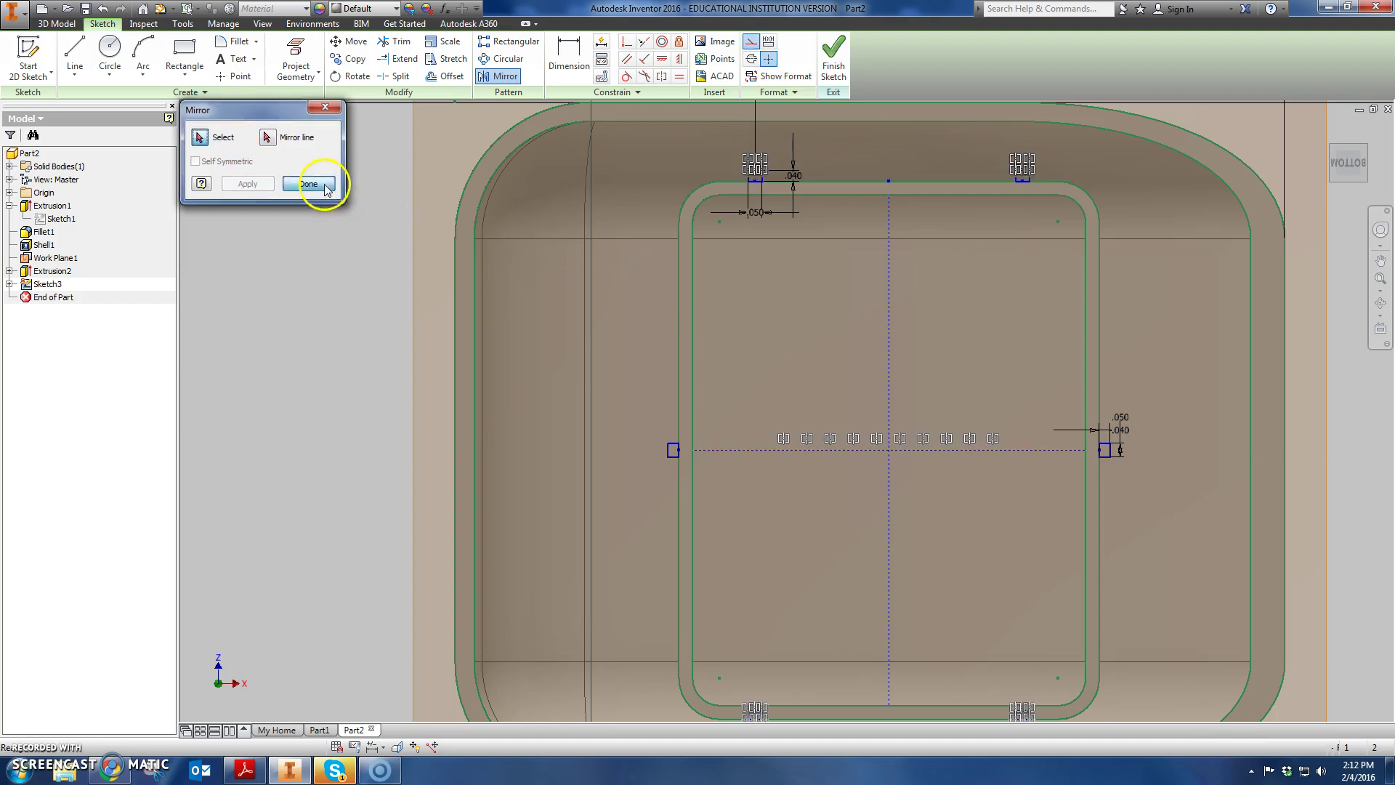
click(325, 187)
Finish Sketch3 and return to 3D modelling
scroll(719, 370, up, 3)
scroll(679, 315, down, 5)
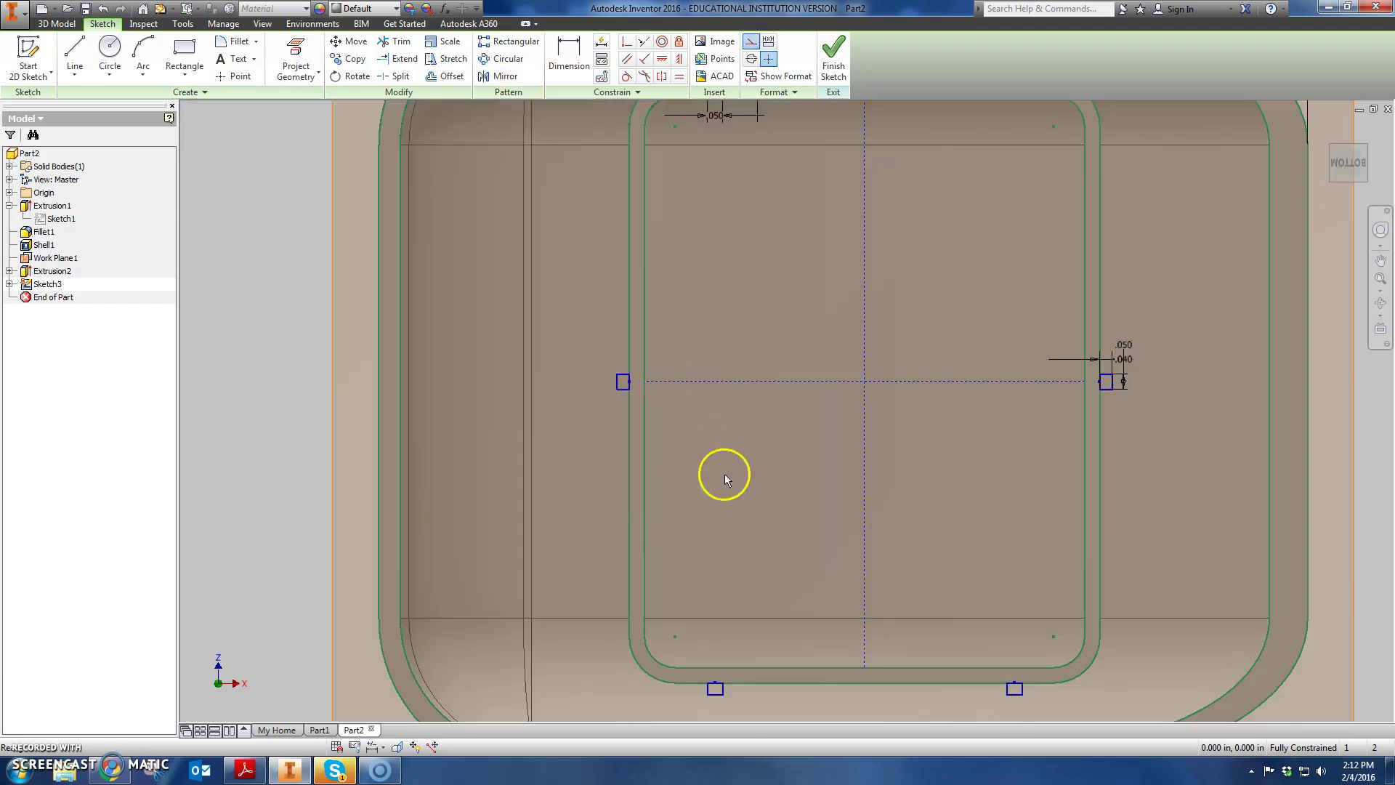
scroll(701, 447, up, 2)
scroll(701, 529, down, 2)
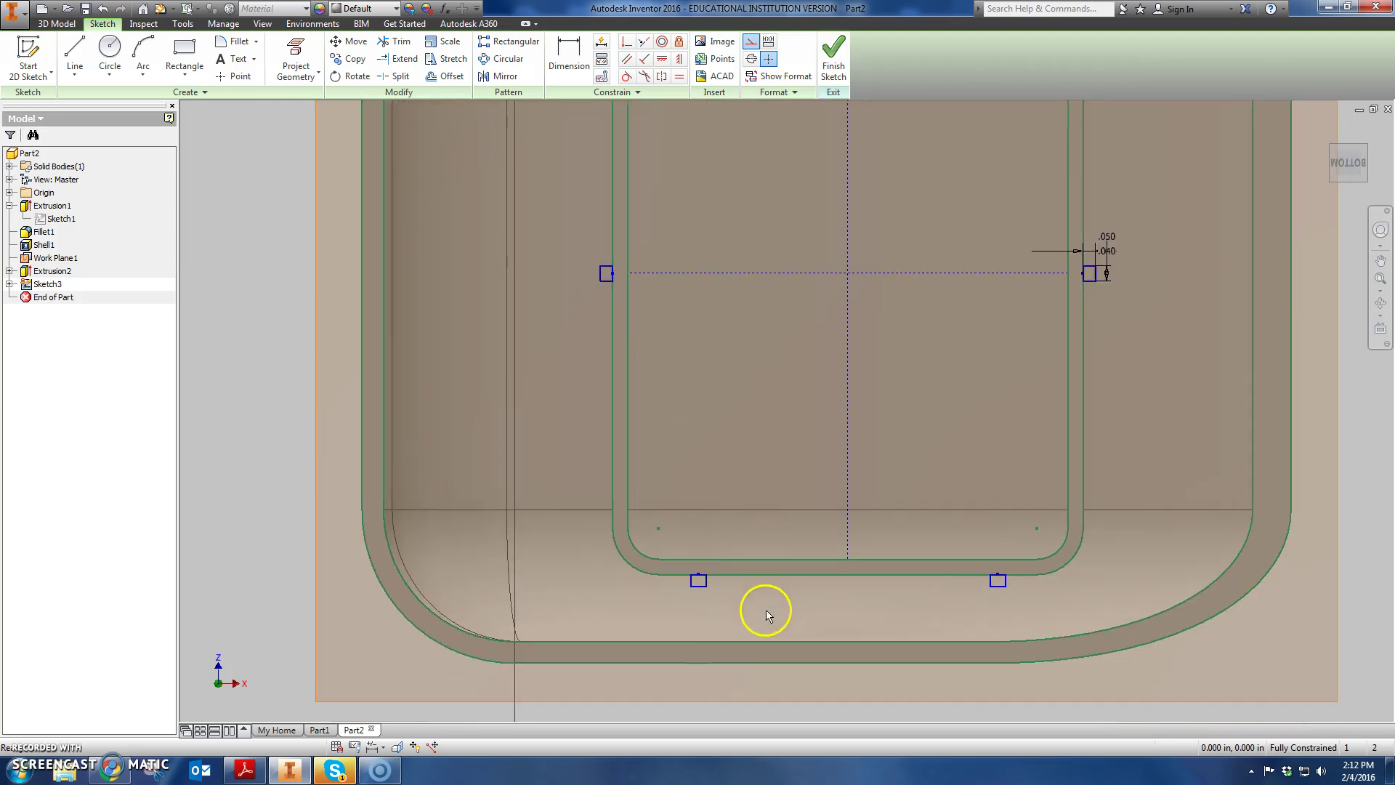
click(845, 86)
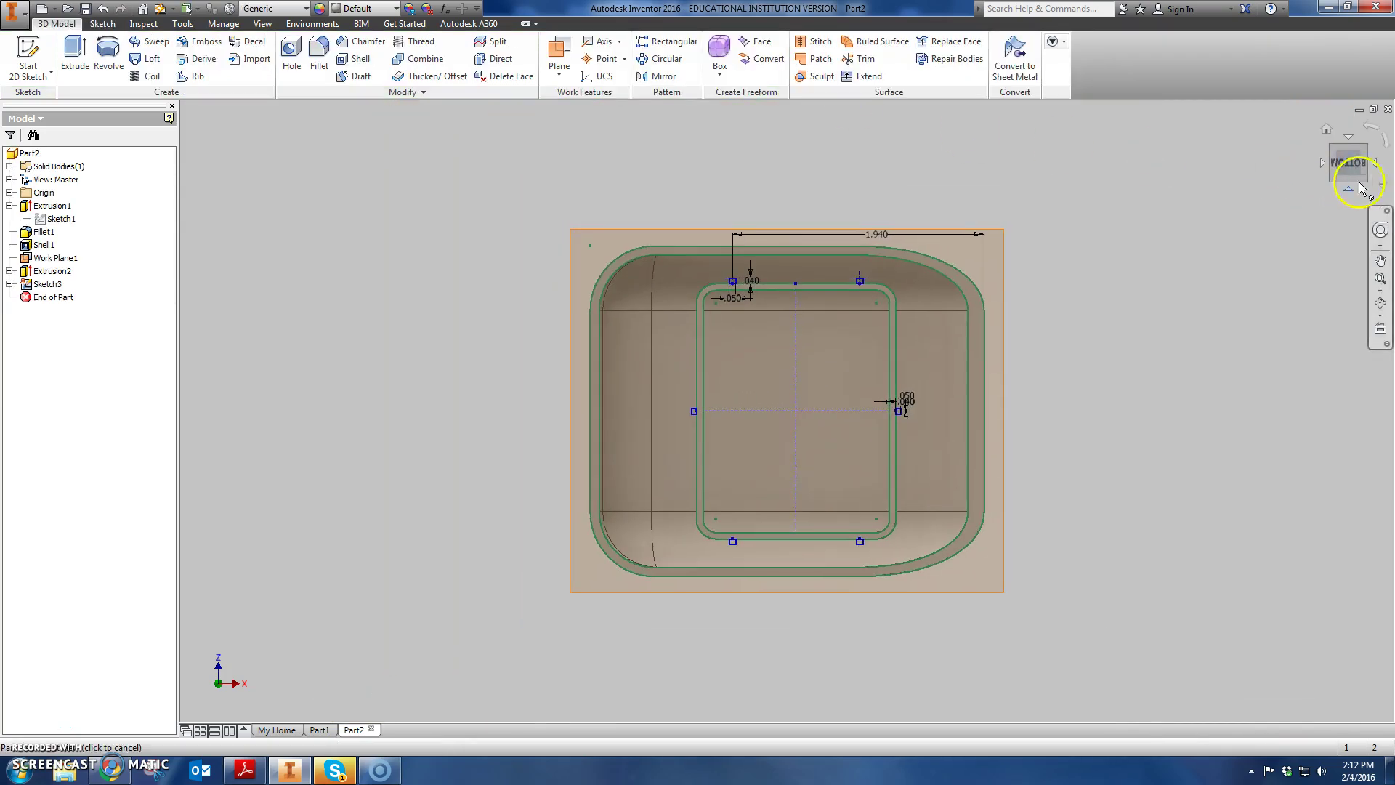
From an isometric view, start an extrusion and select the six small square tab profiles
click(1364, 146)
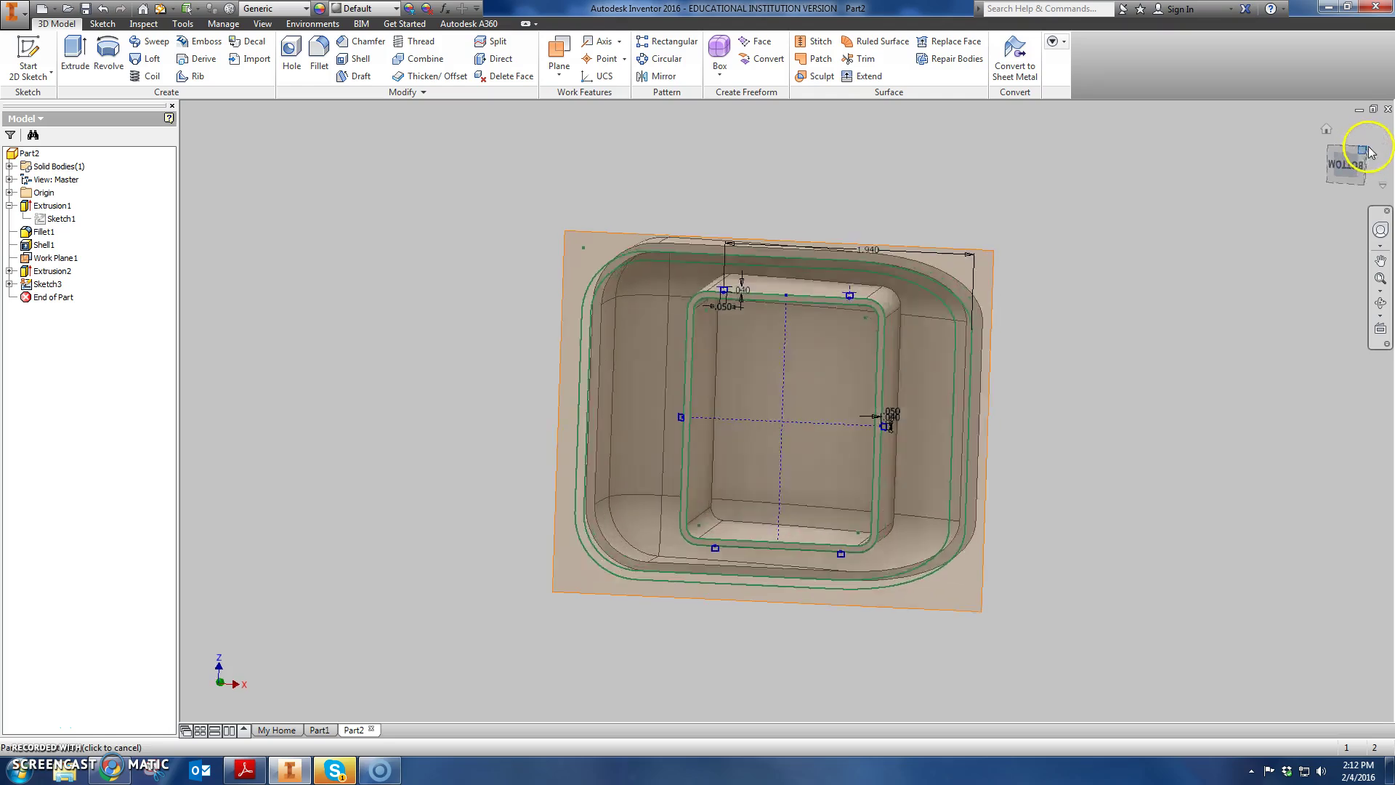
click(74, 54)
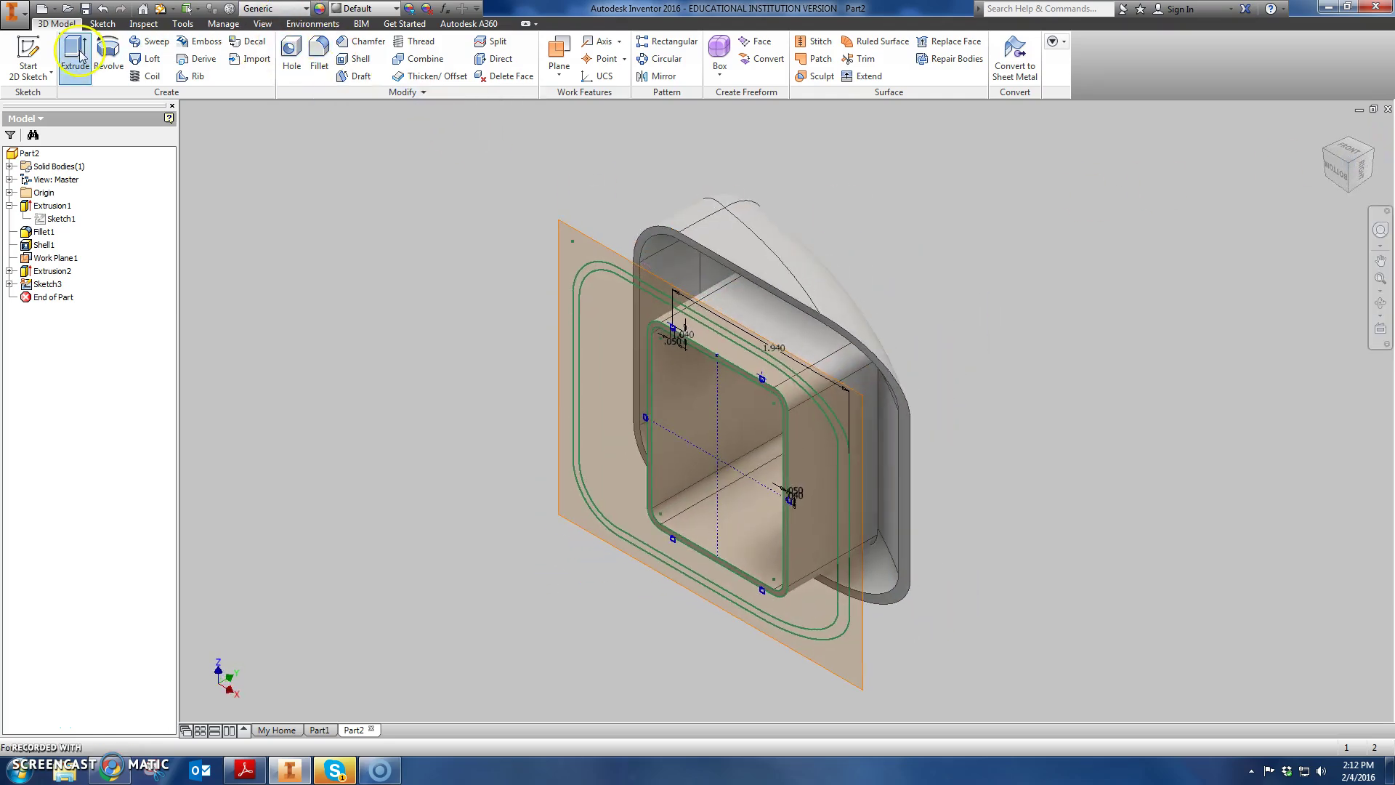
scroll(661, 326, down, 10)
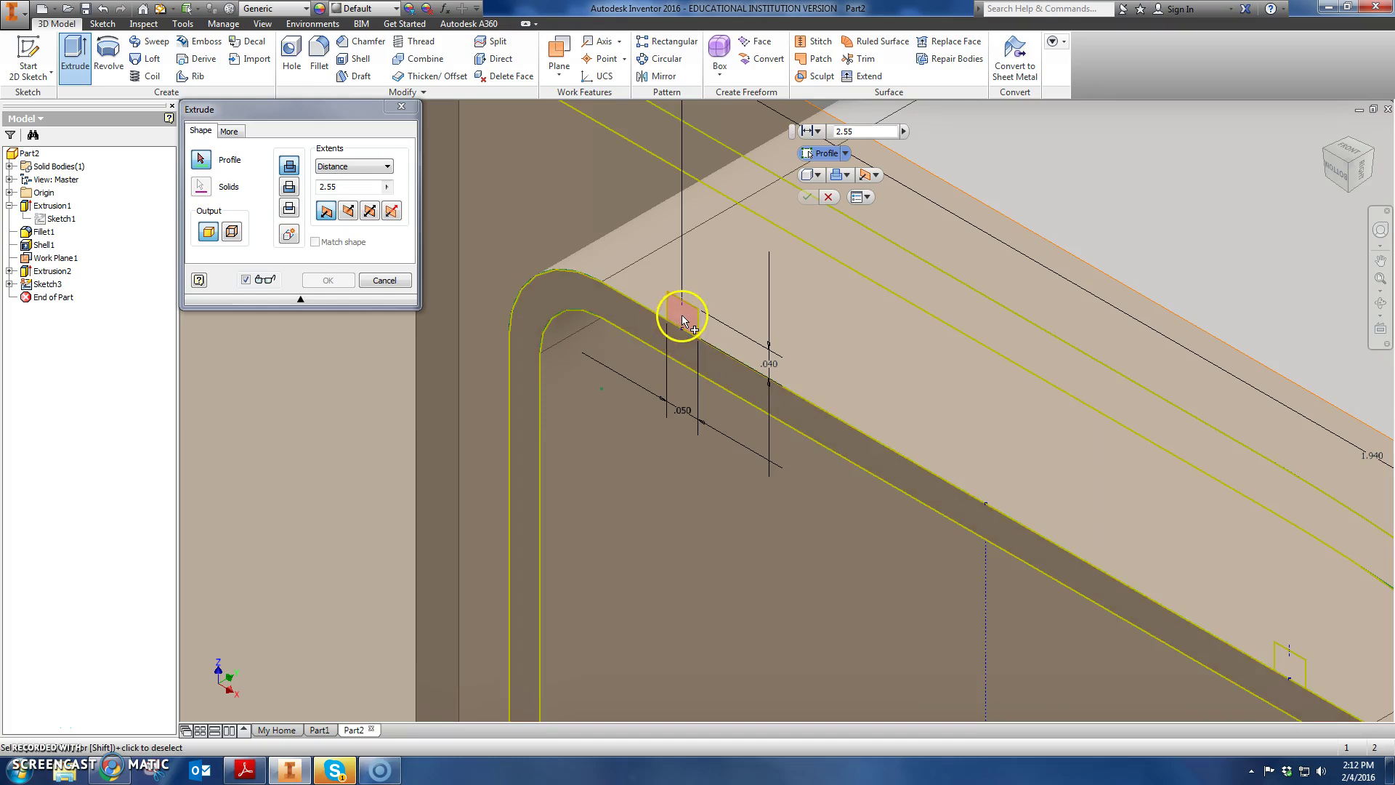
click(683, 320)
scroll(810, 493, up, 5)
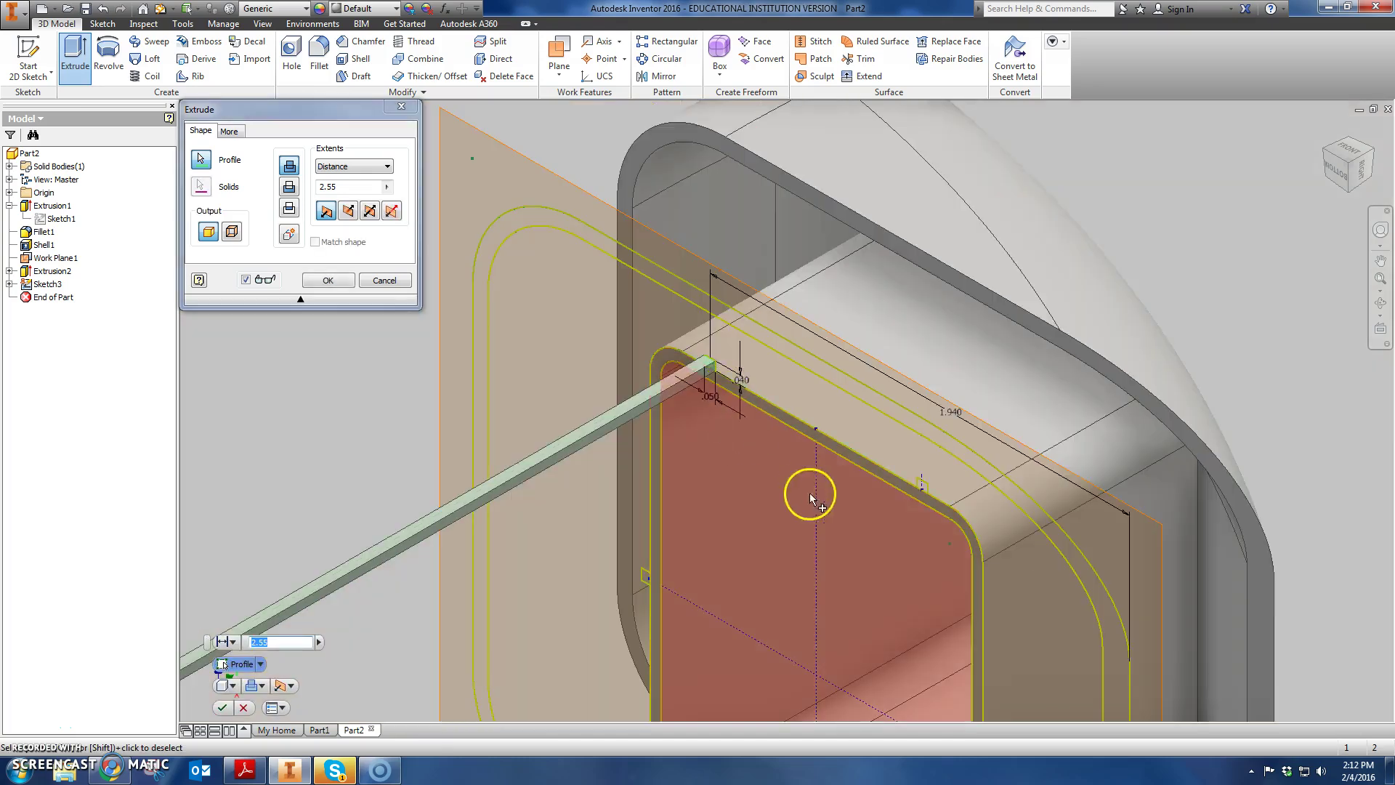
scroll(922, 486, down, 5)
scroll(919, 478, up, 2)
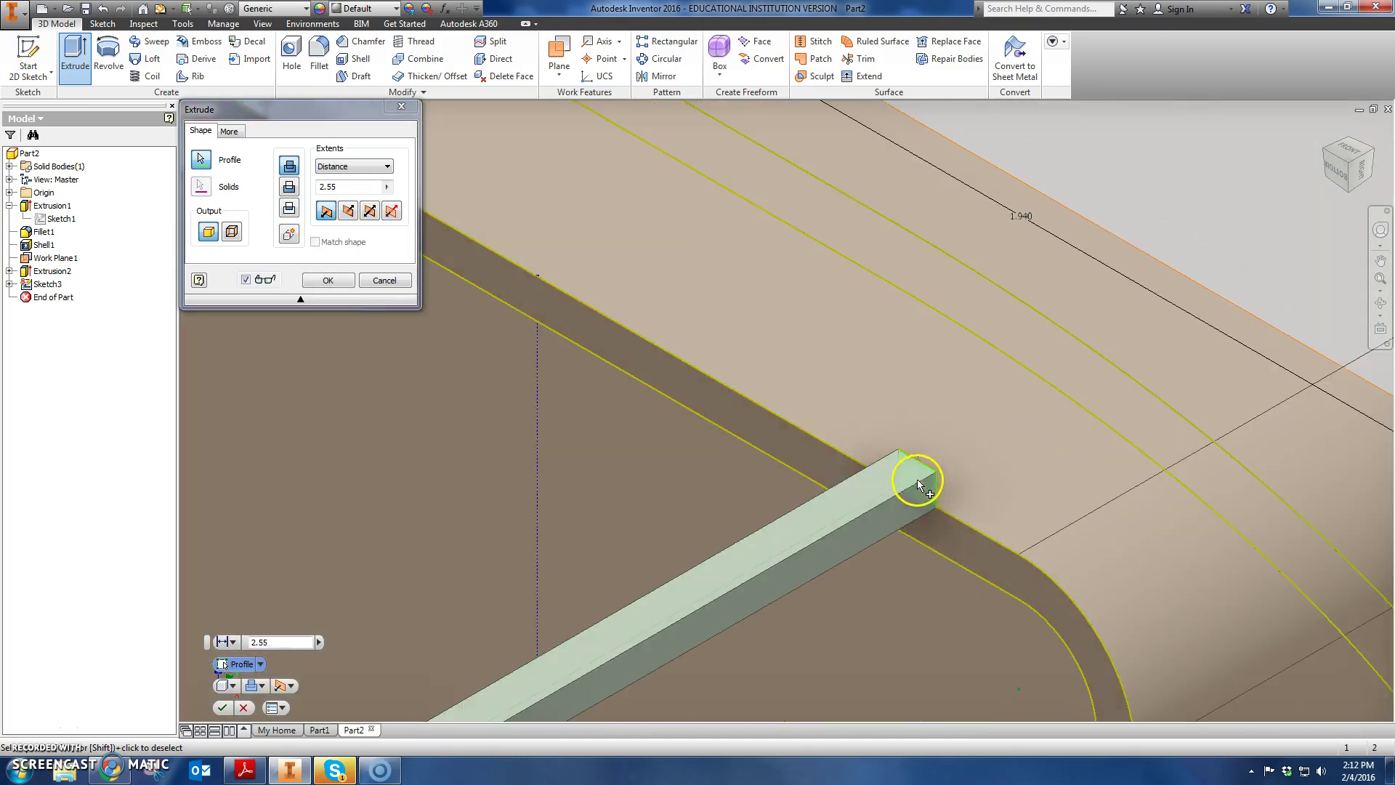
shift+middle_drag(917, 478, 799, 514)
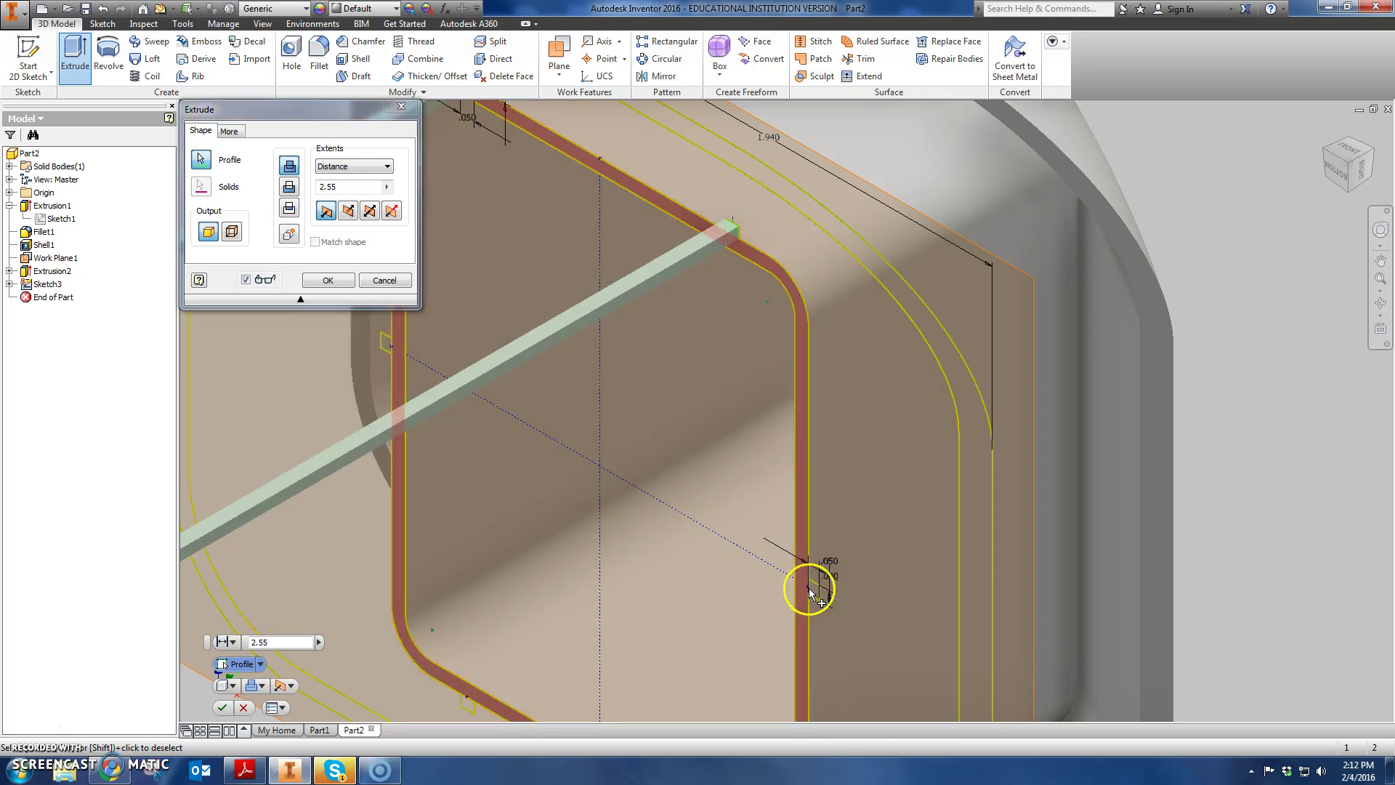
click(814, 589)
scroll(713, 590, up, 2)
scroll(654, 472, down, 2)
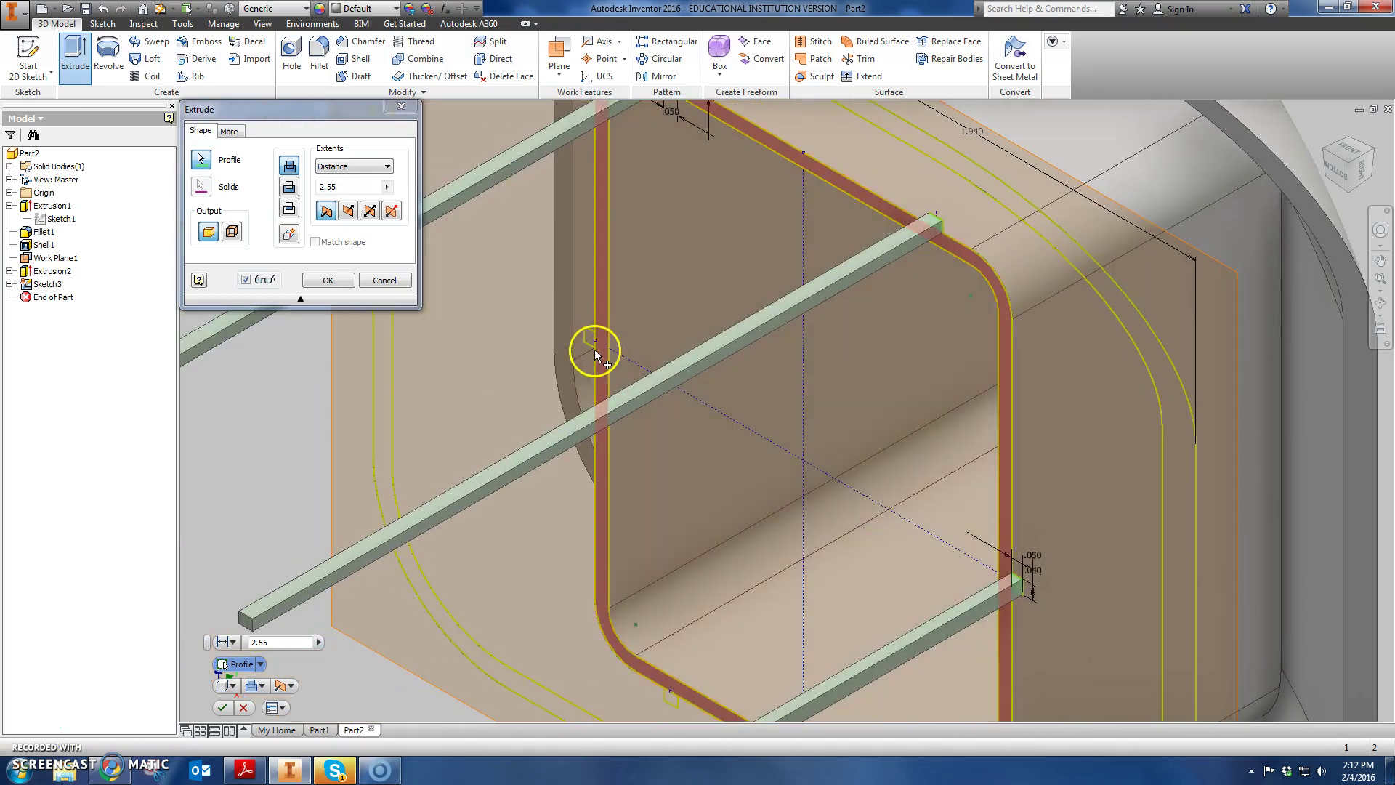
click(590, 334)
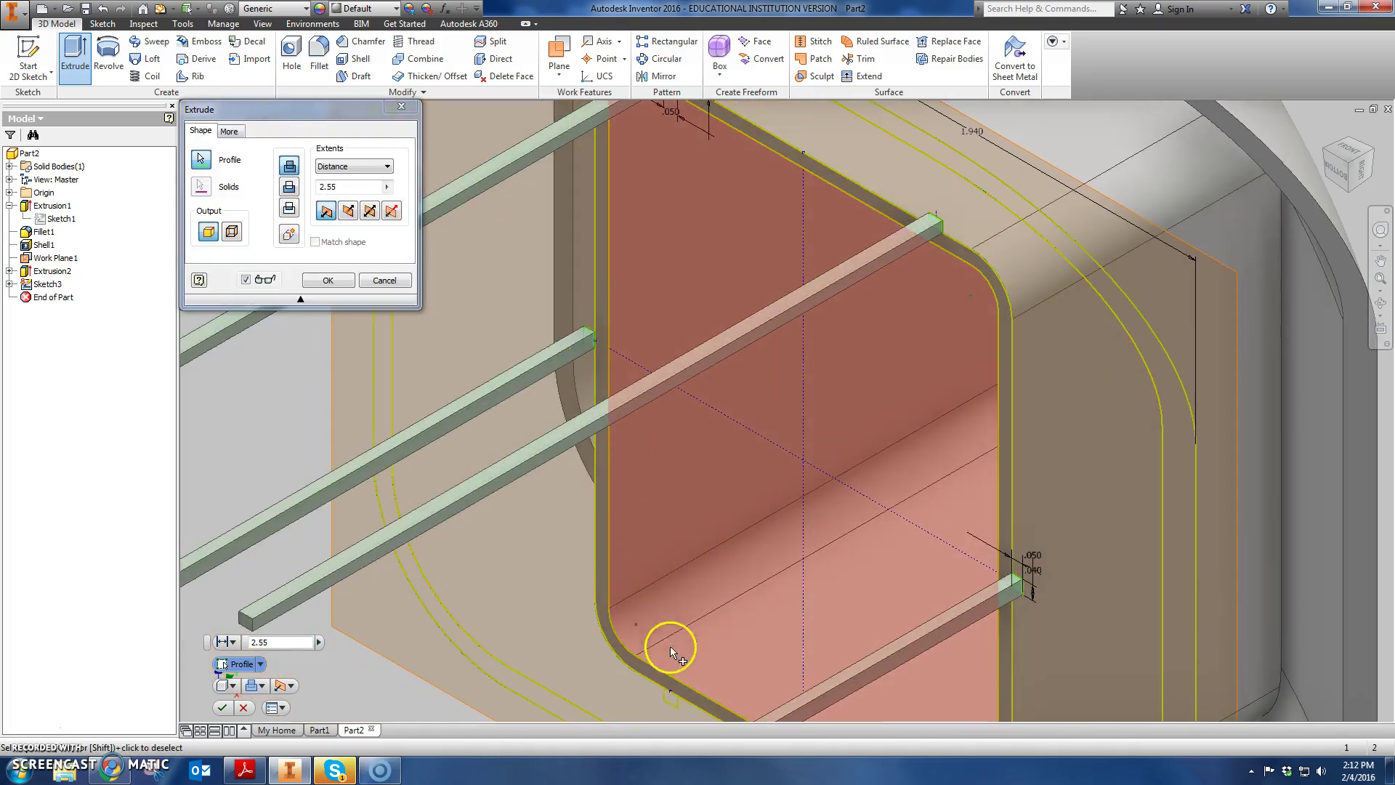
click(673, 698)
middle_drag(704, 682, 586, 271)
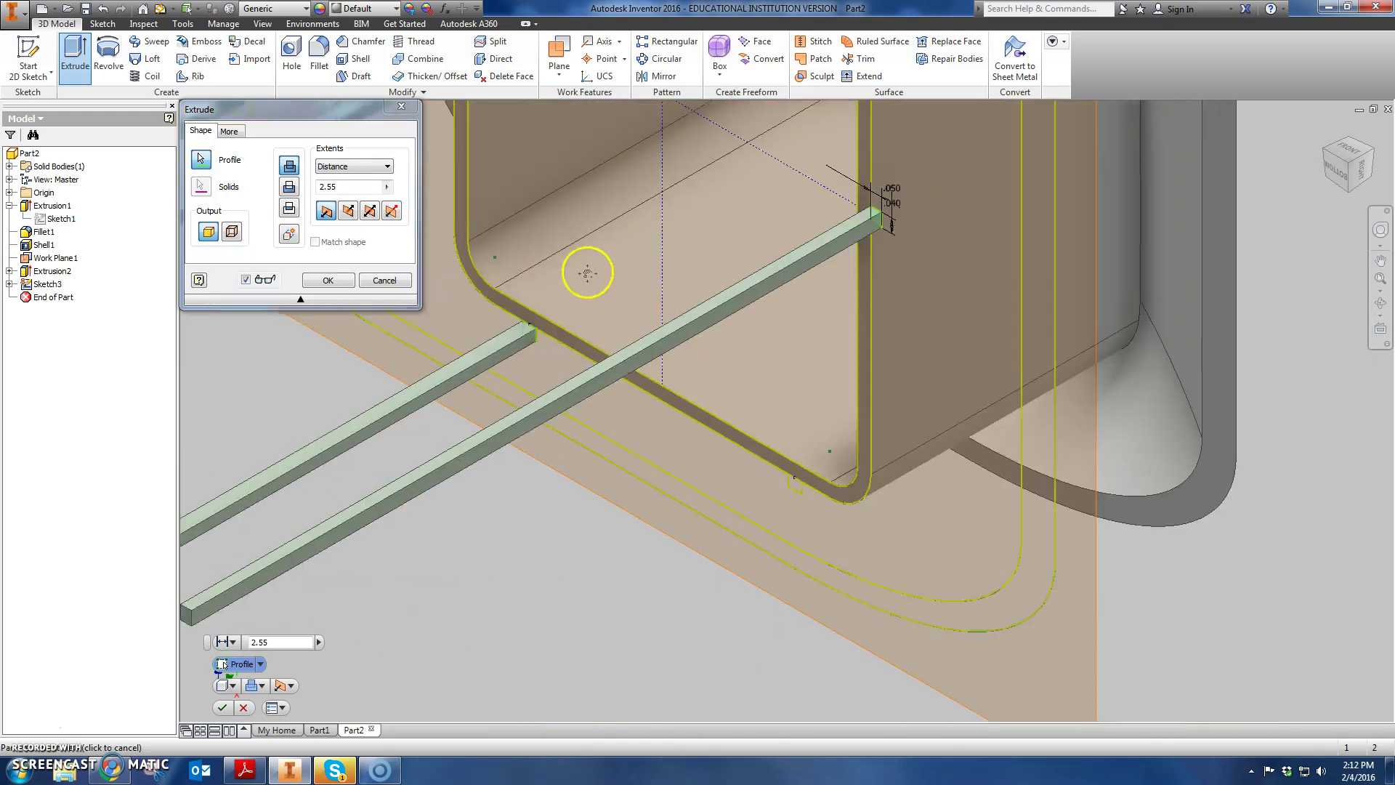
click(788, 458)
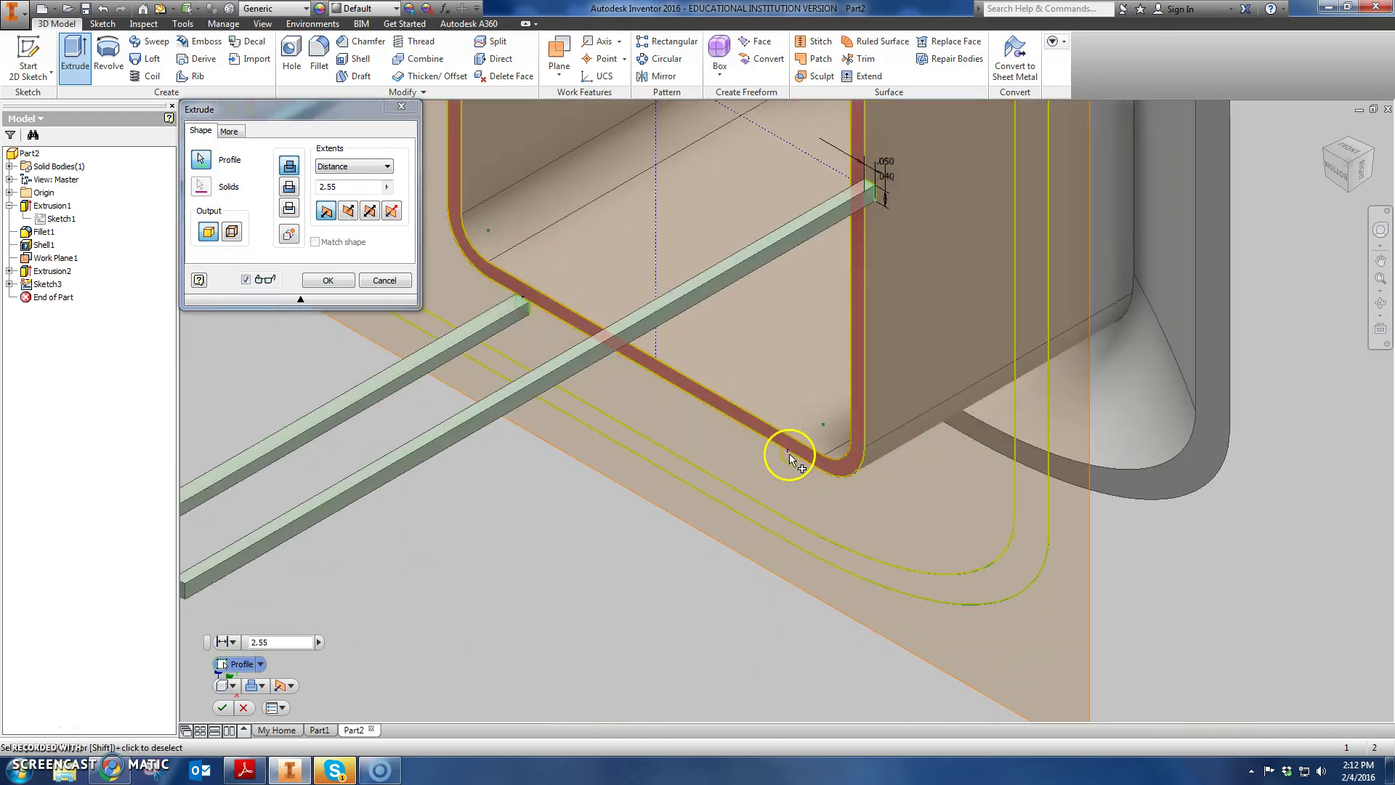
Flip the extrusion direction and extrude the tabs To Next, creating Extrusion3
scroll(652, 376, down, 8)
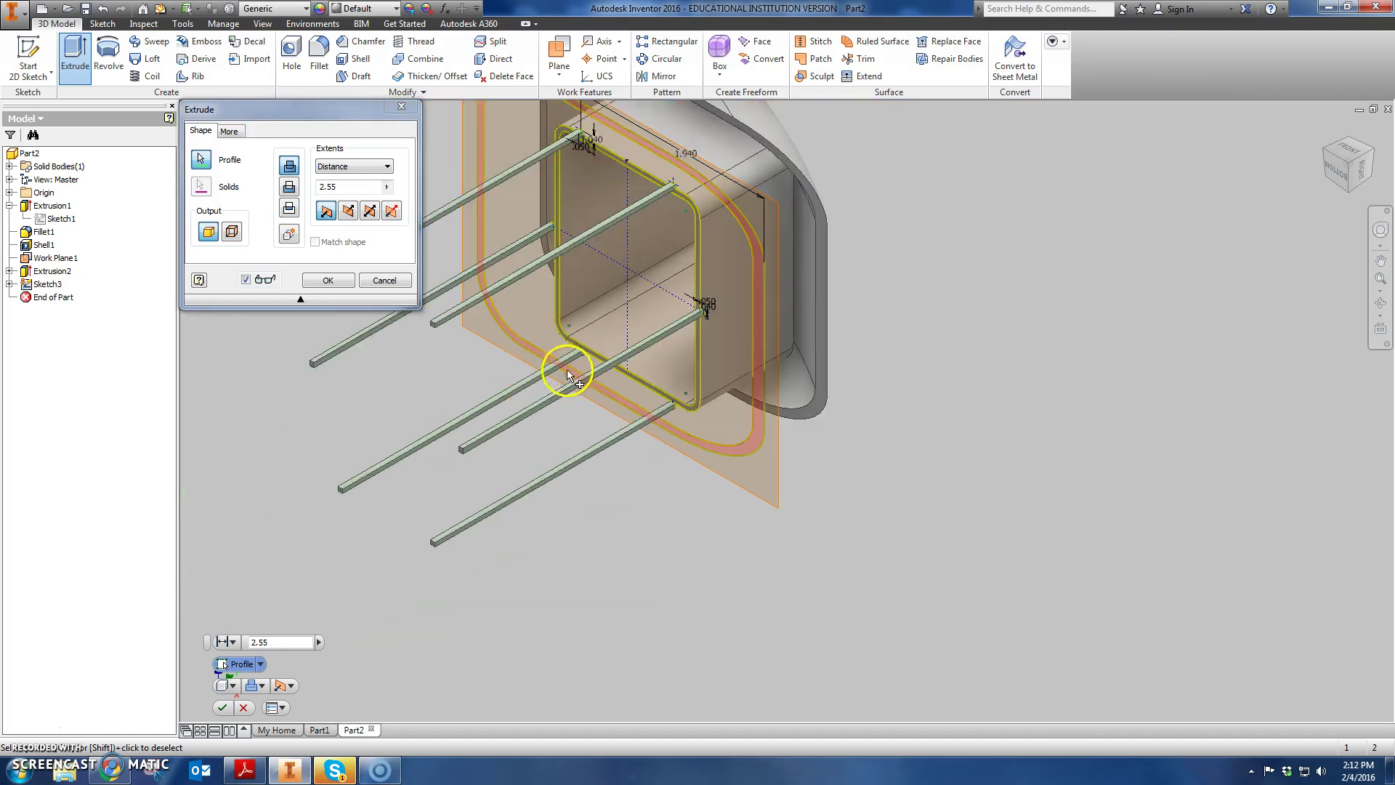
click(348, 212)
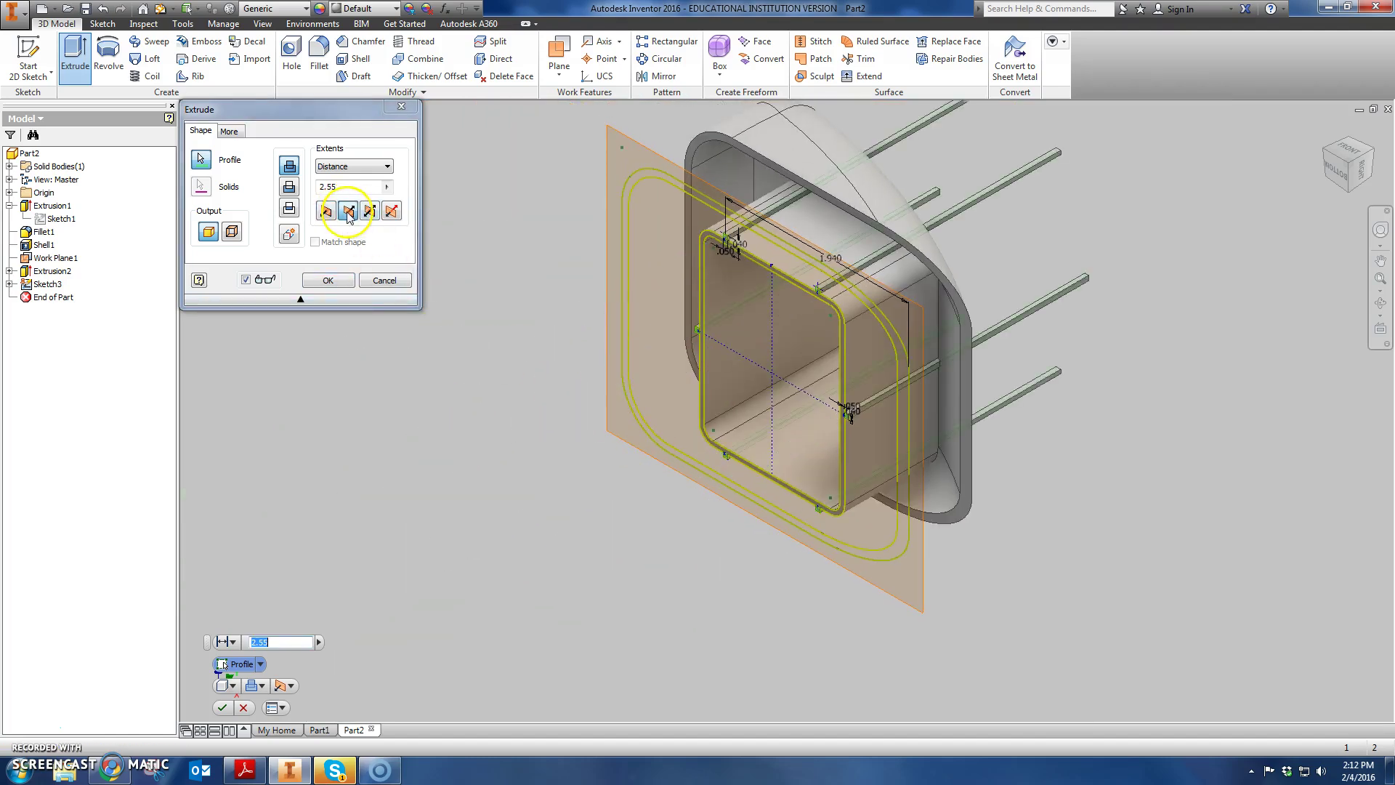
click(370, 166)
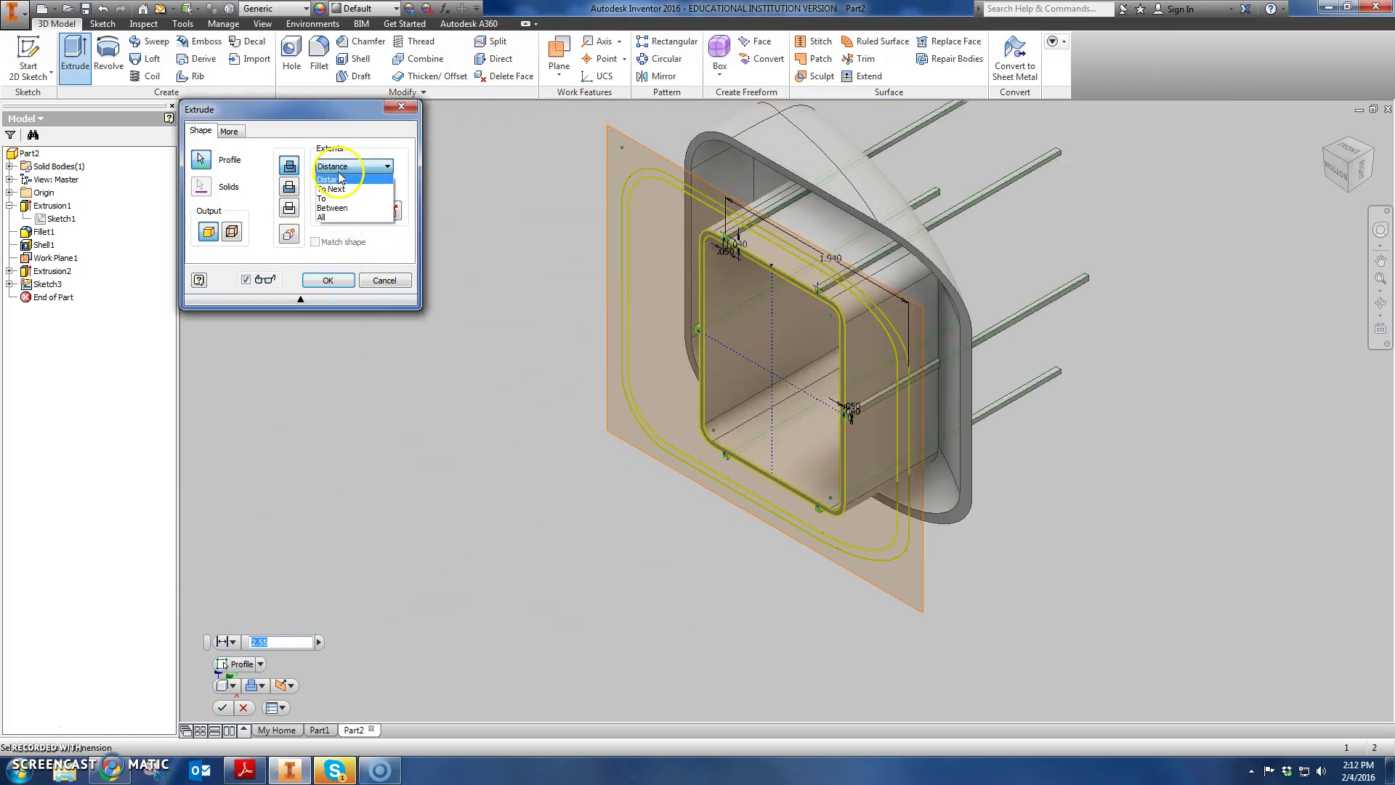
click(340, 190)
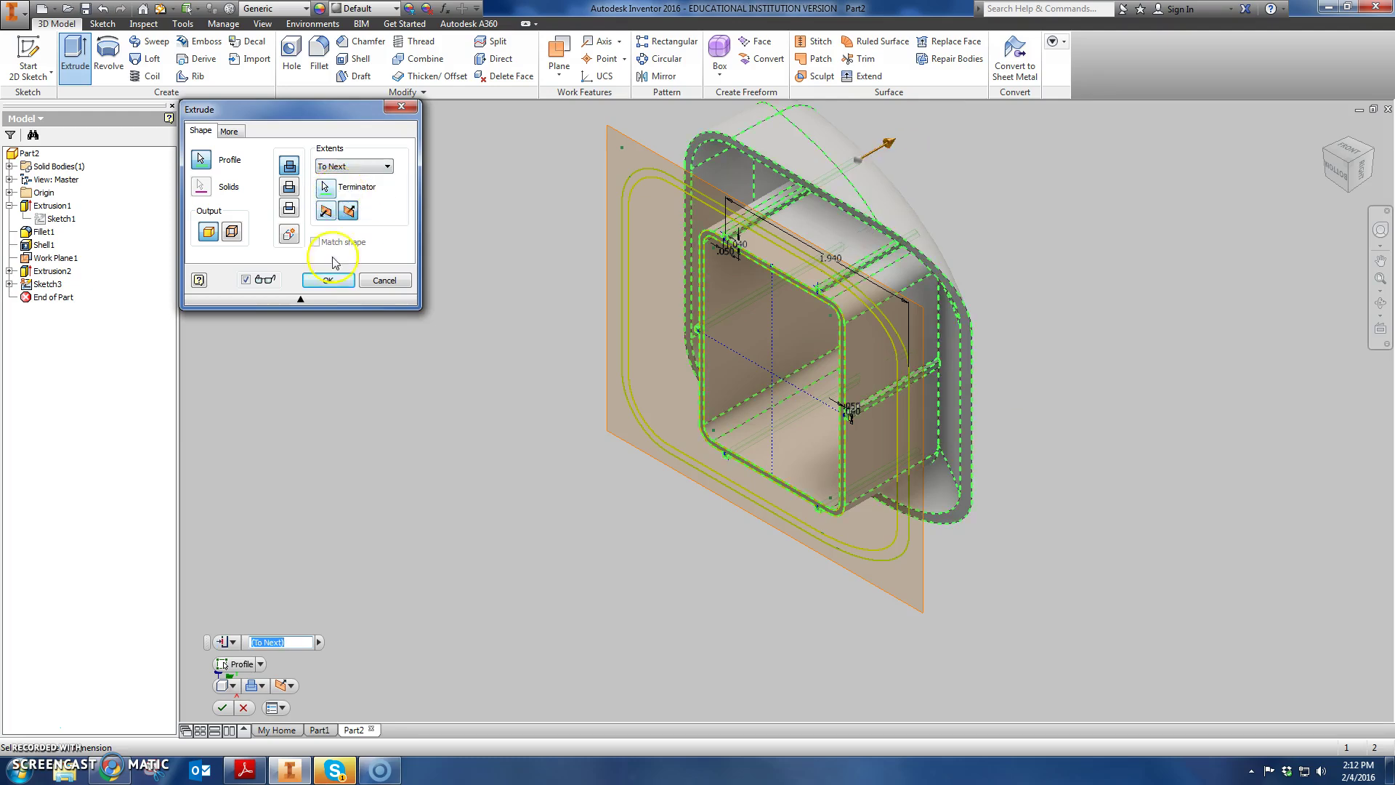
click(329, 281)
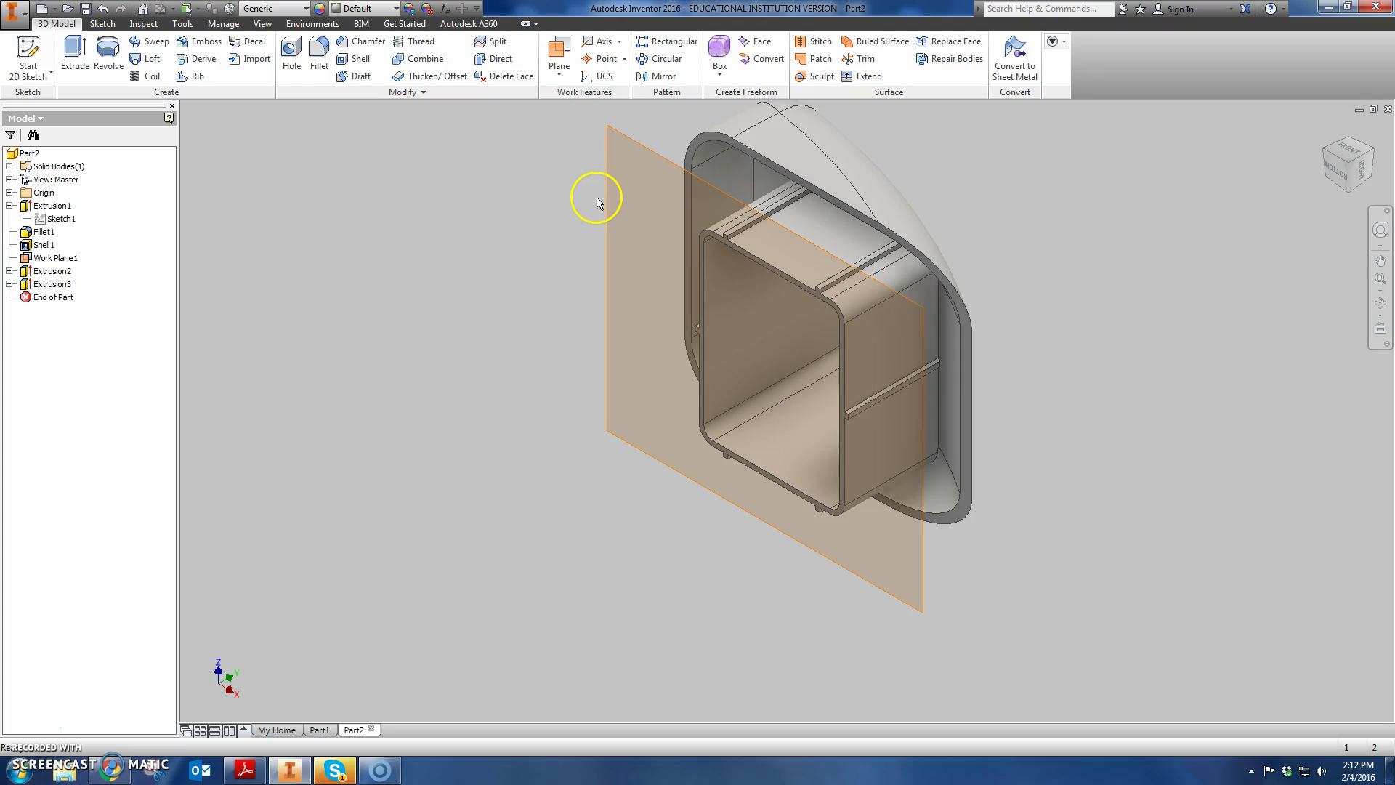
Turn off Work Plane1's visibility and return to the Home isometric view
right_click(619, 135)
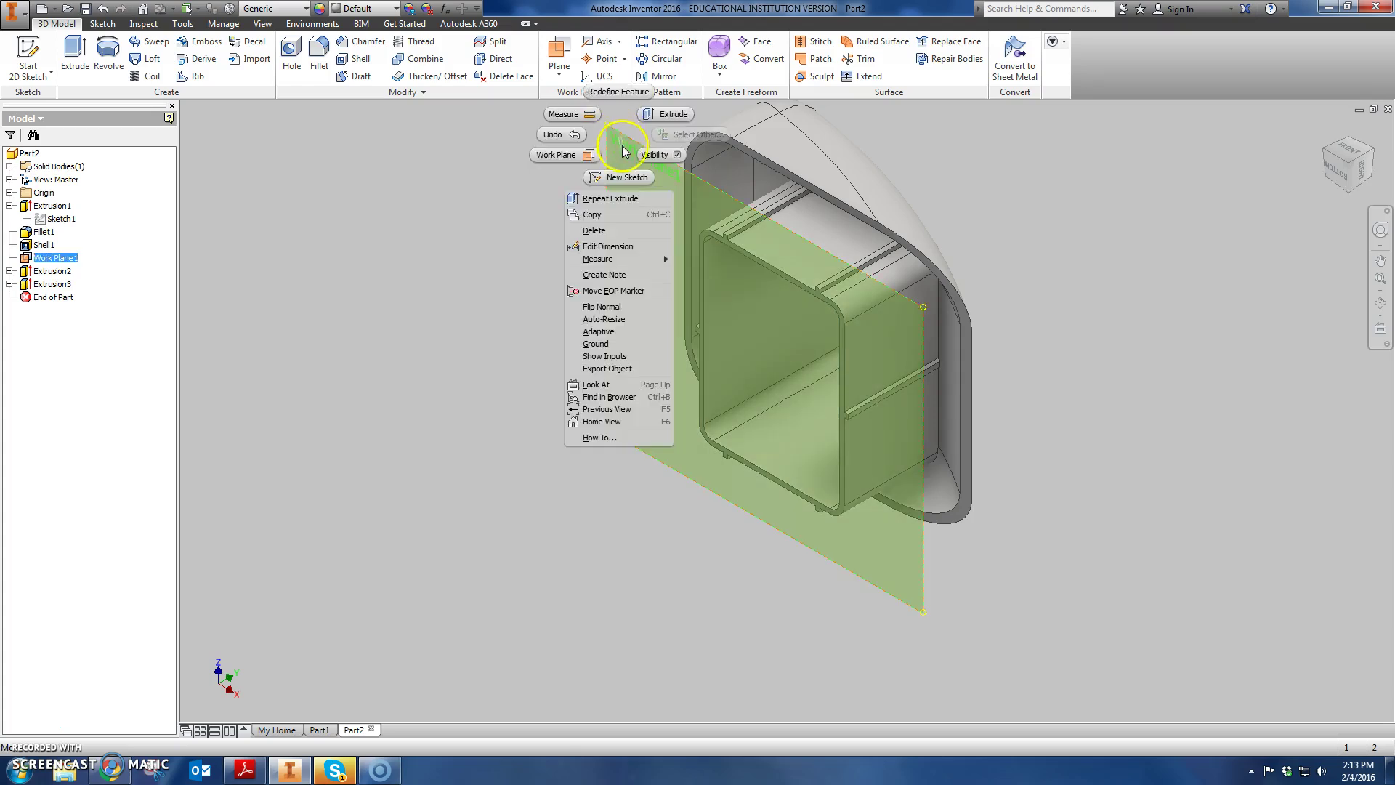
click(643, 156)
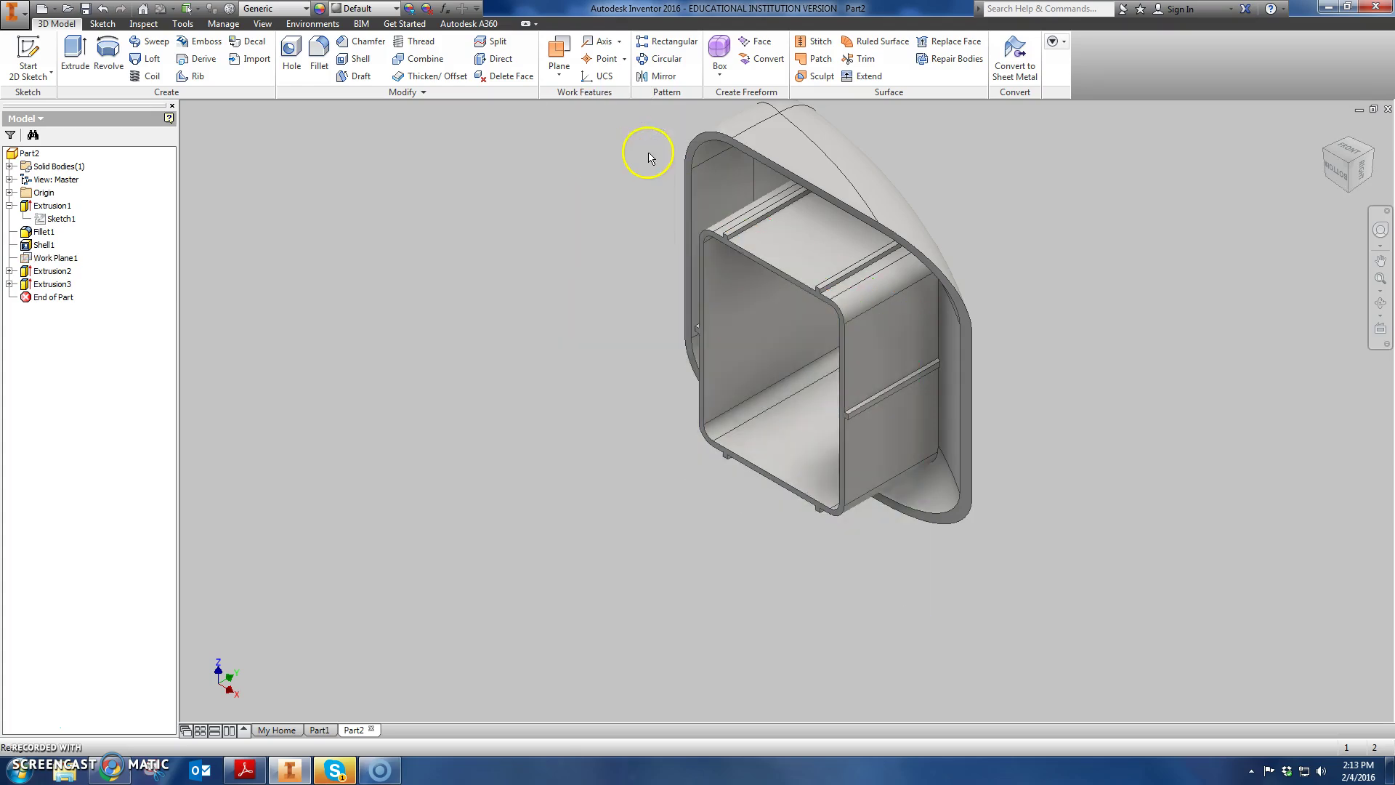
click(1326, 131)
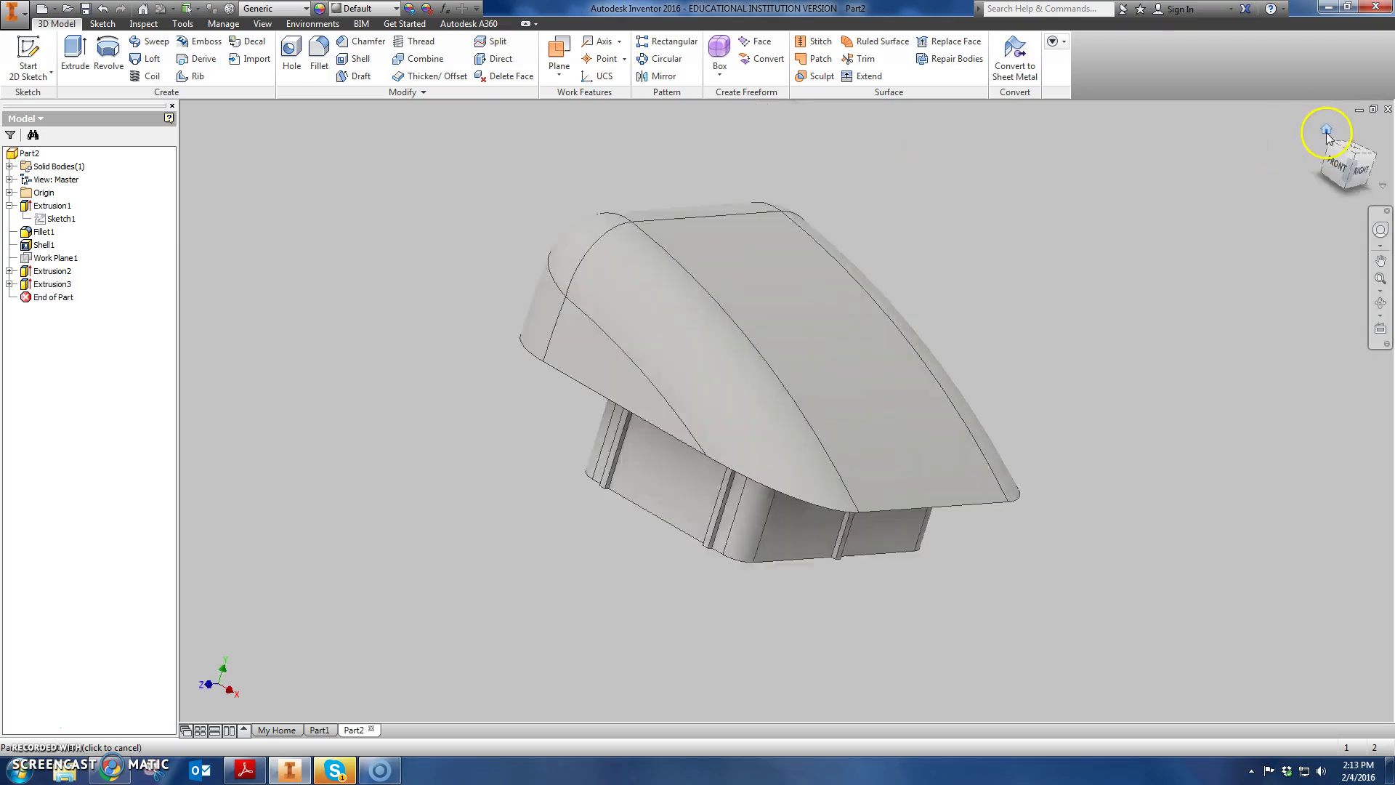
Assign Polycarbonate, Clear material and tint the part's appearance bright green (R12 G255 B0)
click(298, 13)
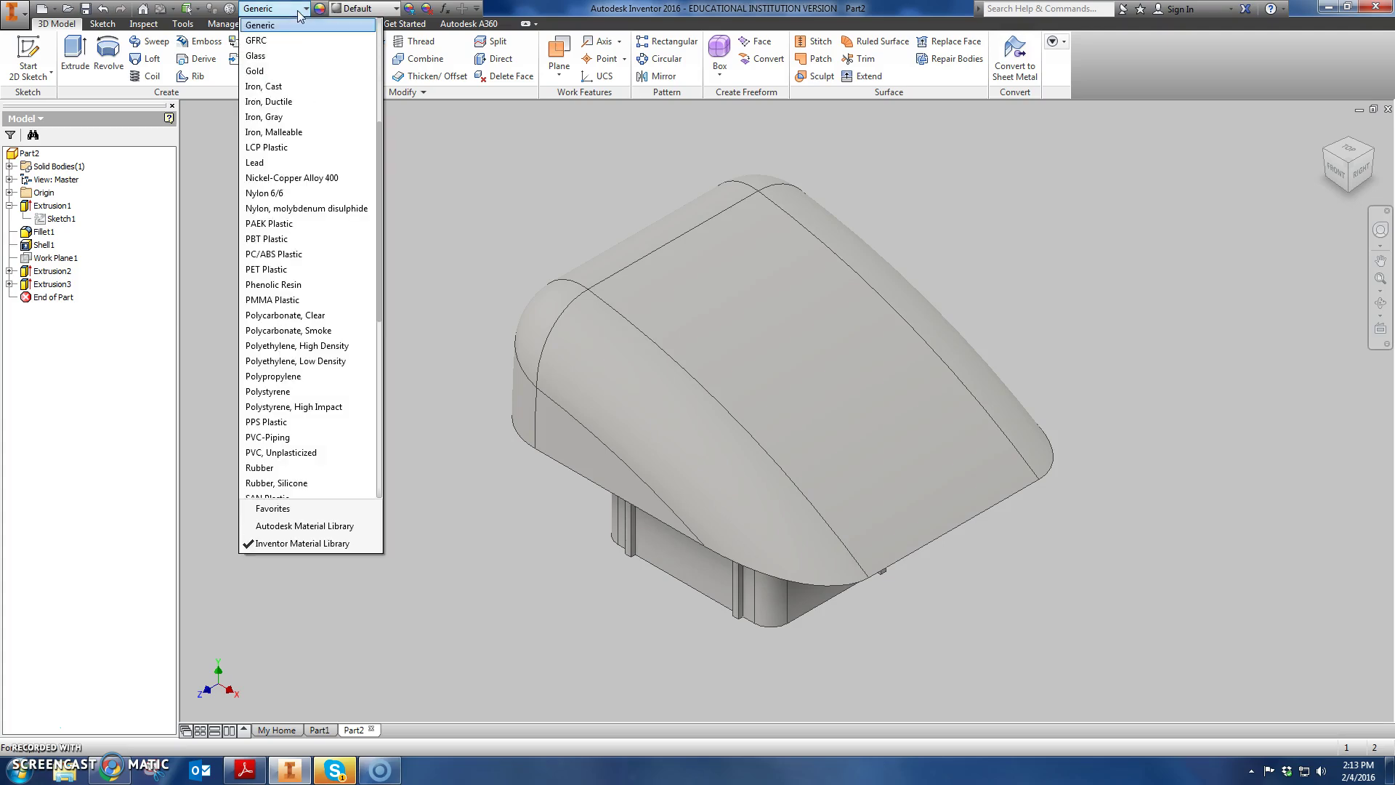
click(299, 316)
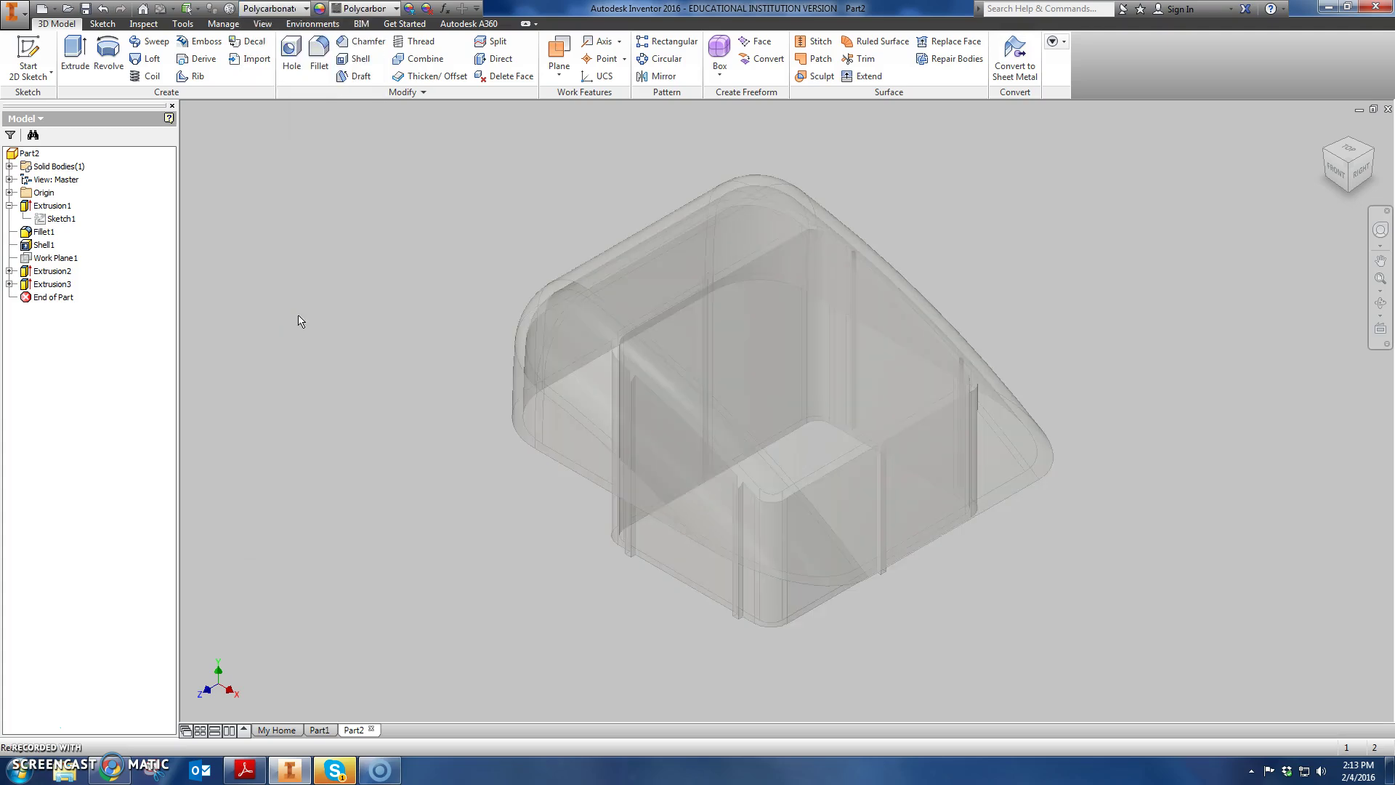
click(410, 10)
drag(451, 147, 1053, 598)
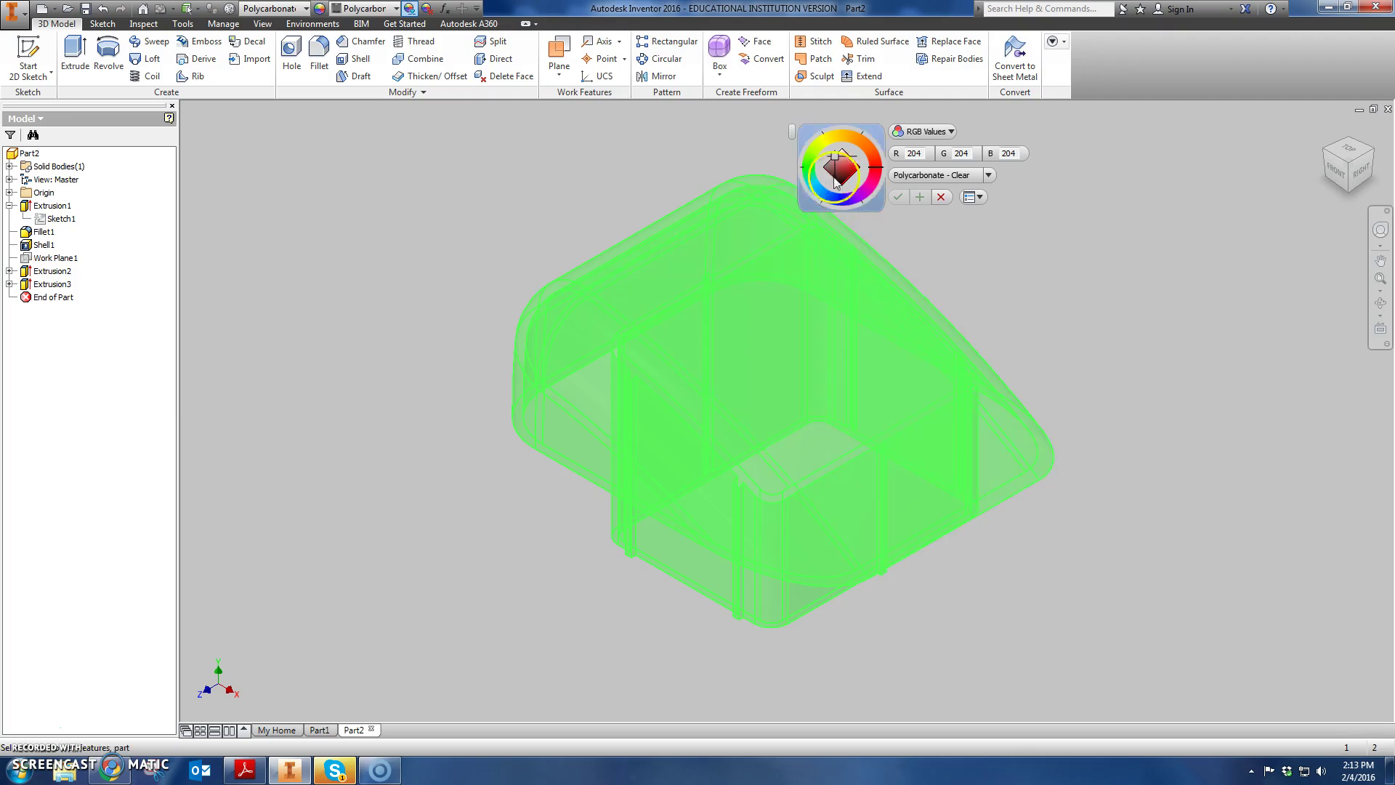
drag(836, 181, 808, 167)
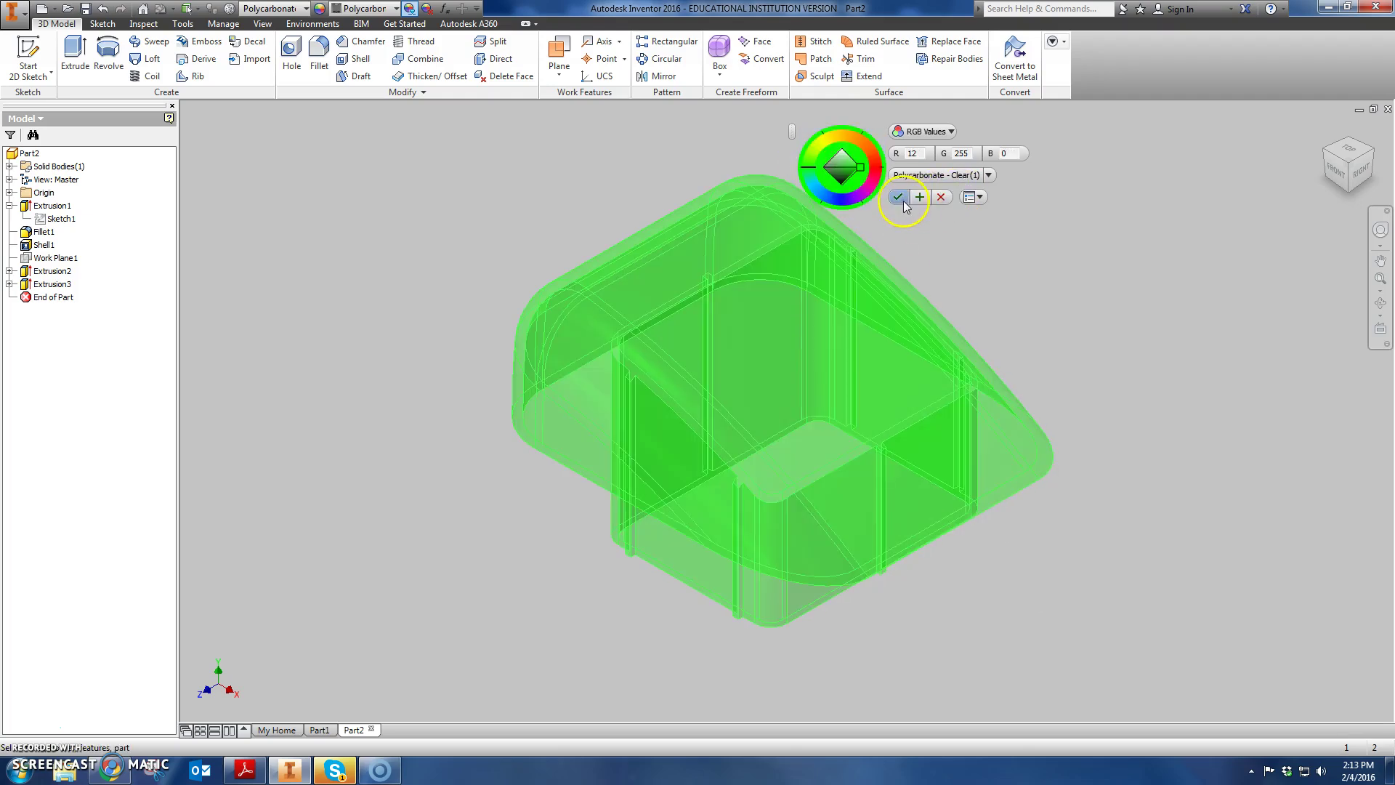
click(899, 197)
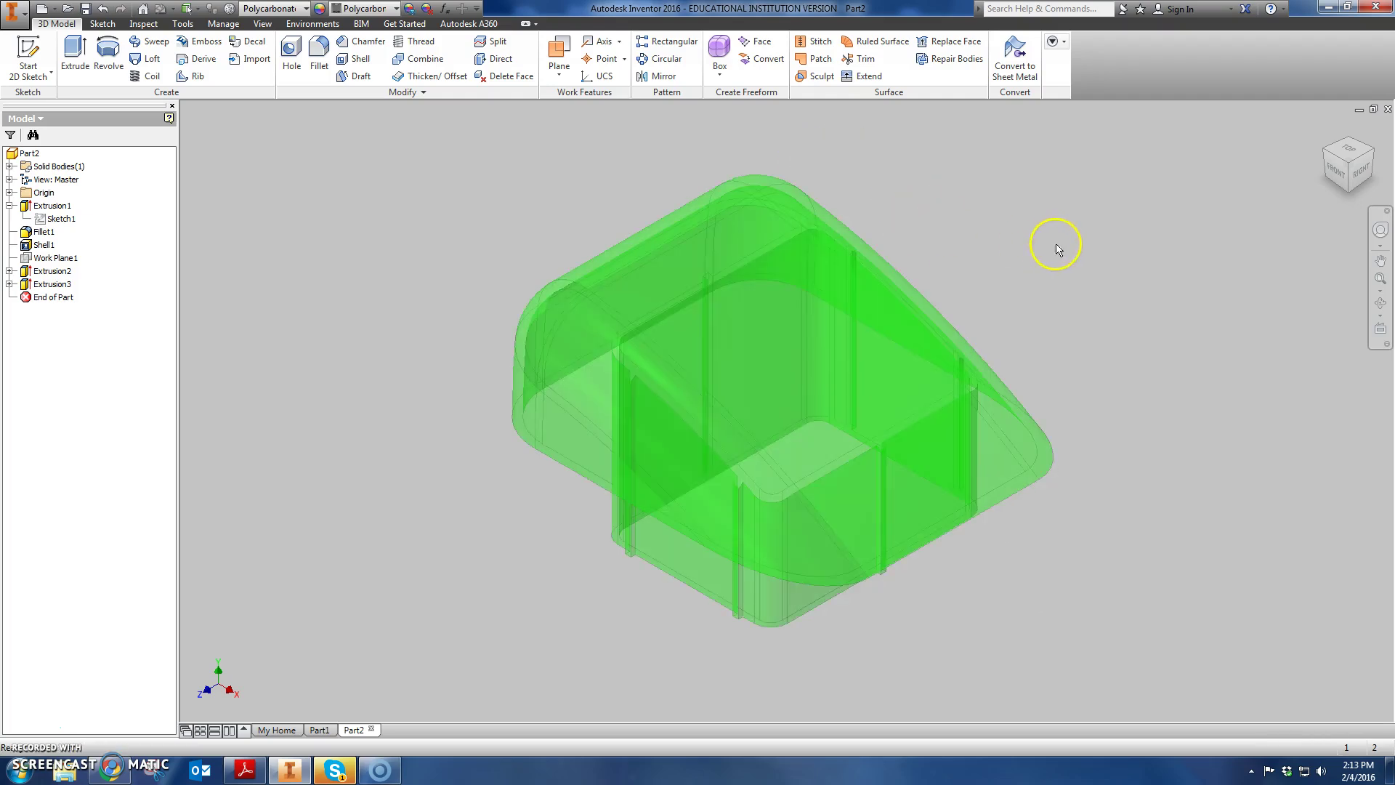
click(1348, 187)
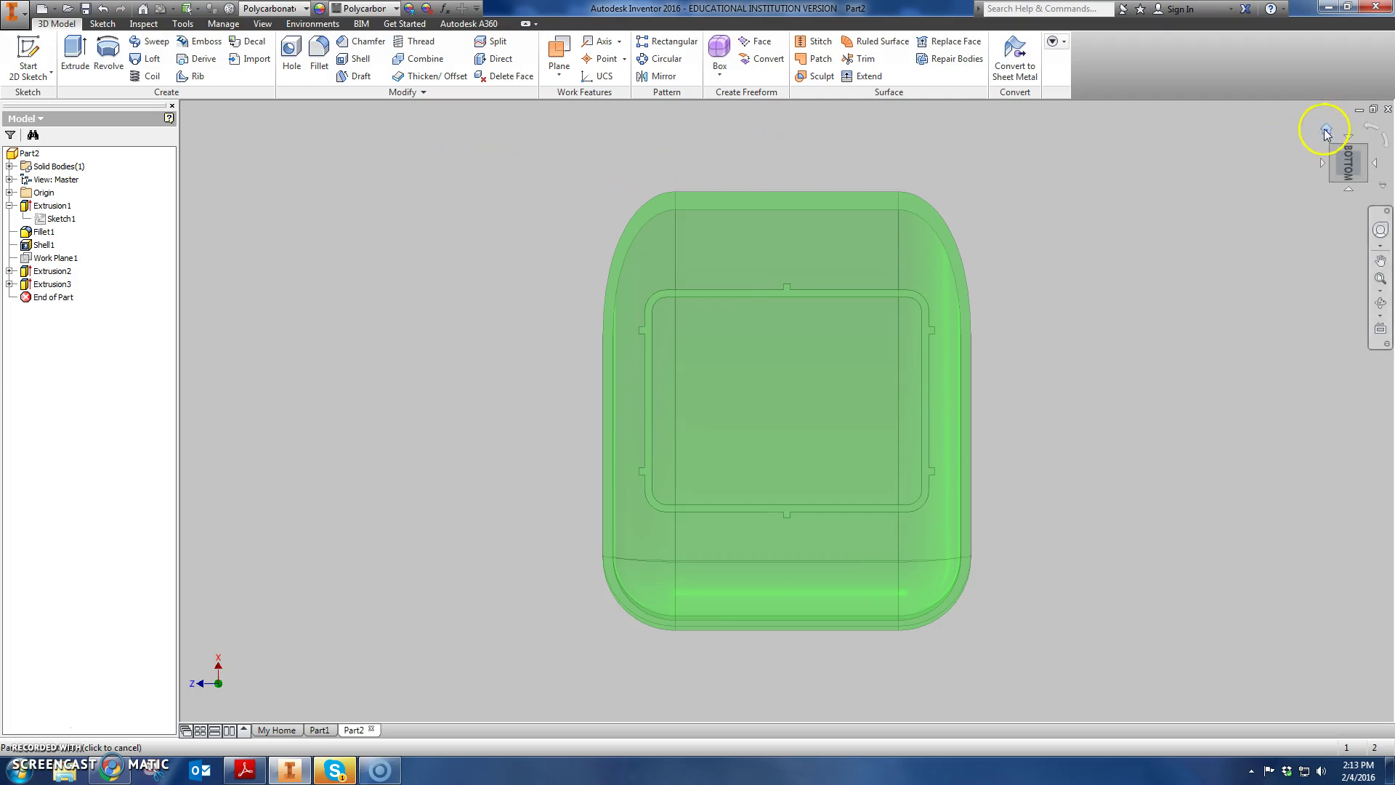
click(1325, 135)
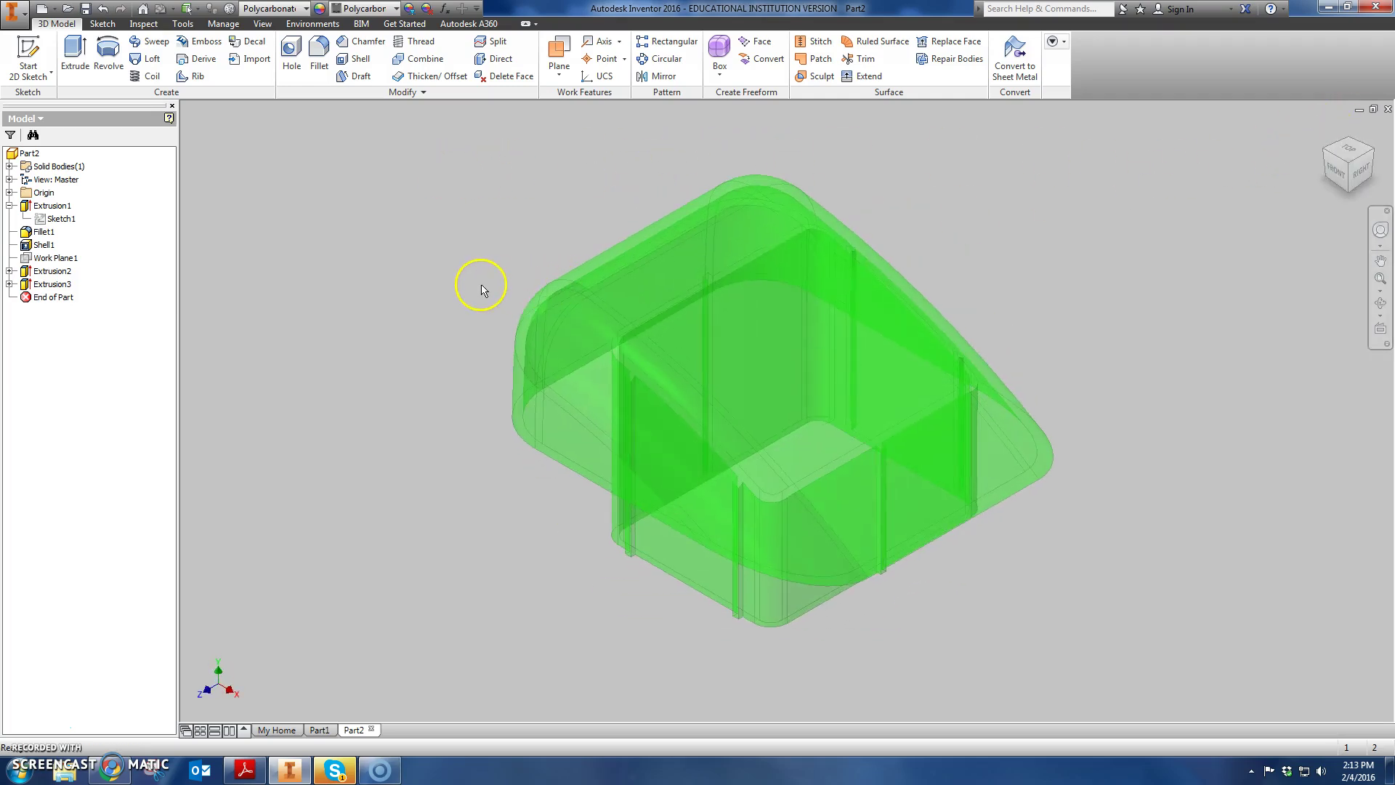